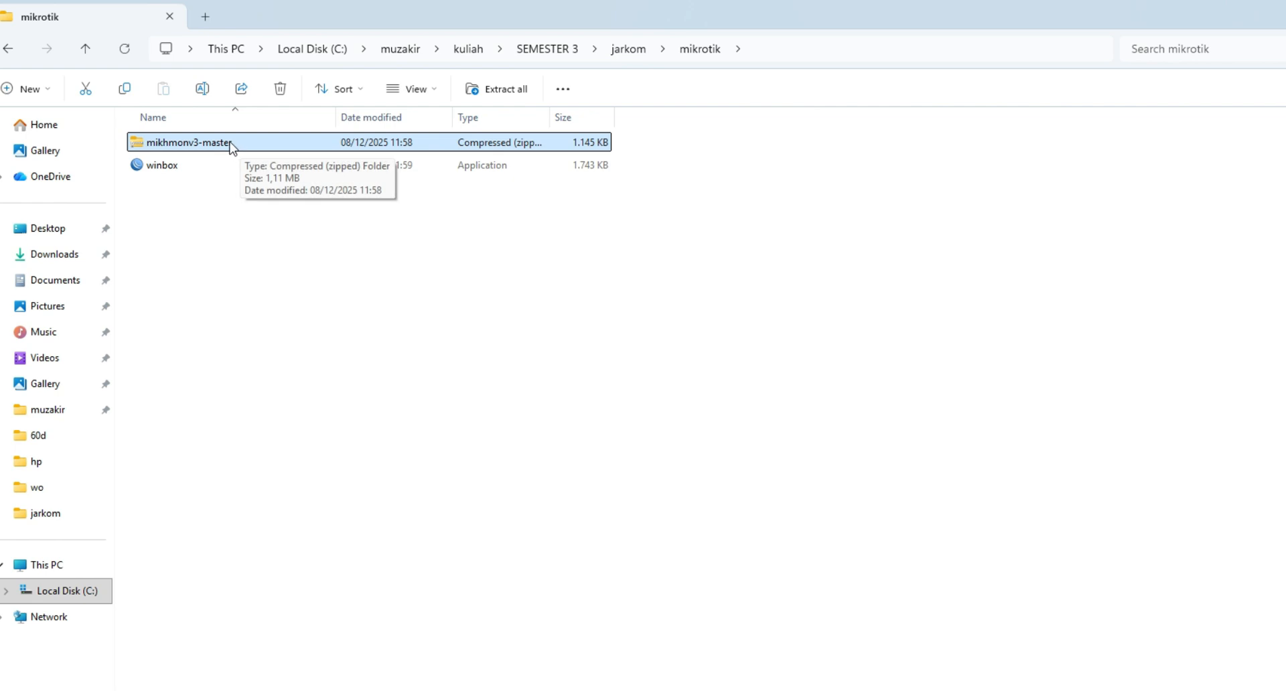
Step: Launch WinBox from the mikrotik folder and connect to the neighbouring MikroTik router as admin, closing the password-change prompt
click(202, 168)
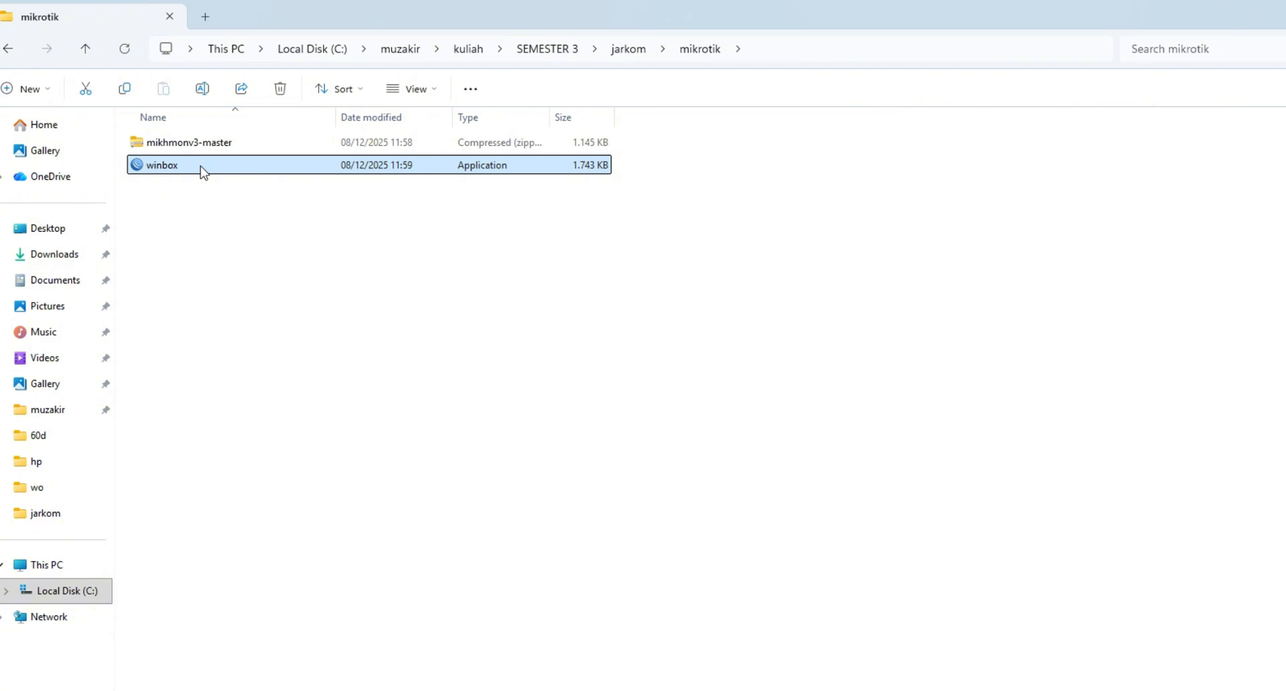
click(218, 208)
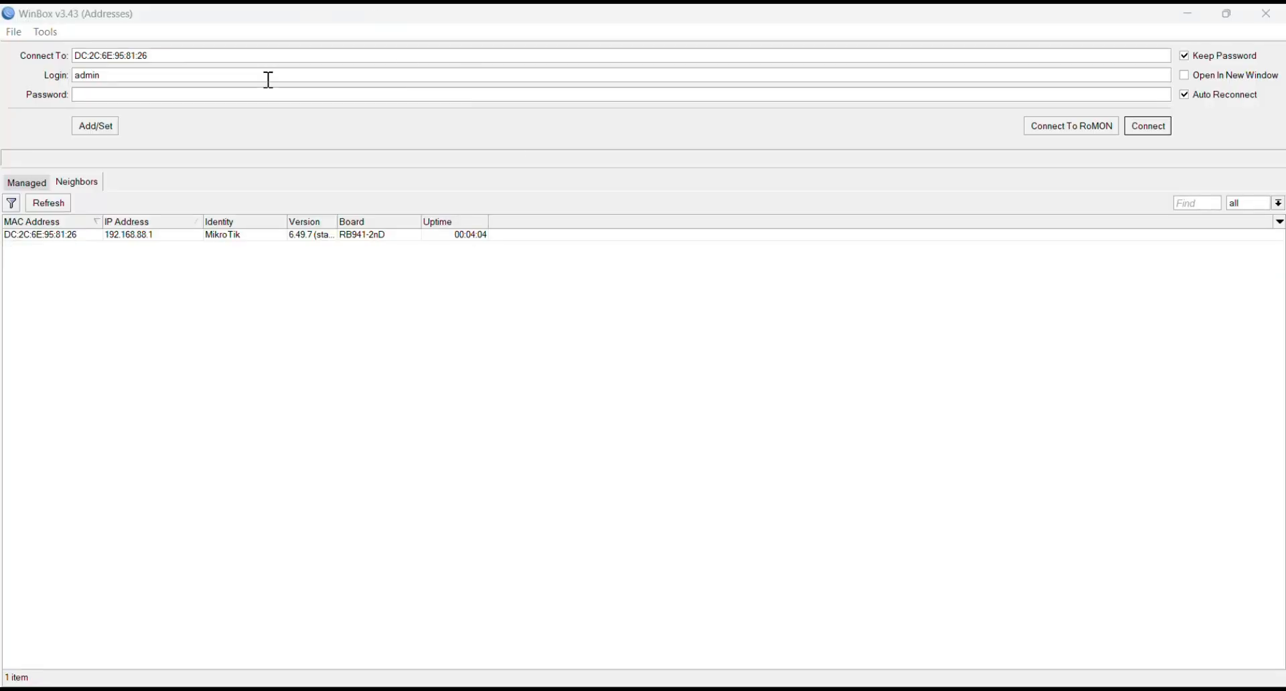
click(85, 239)
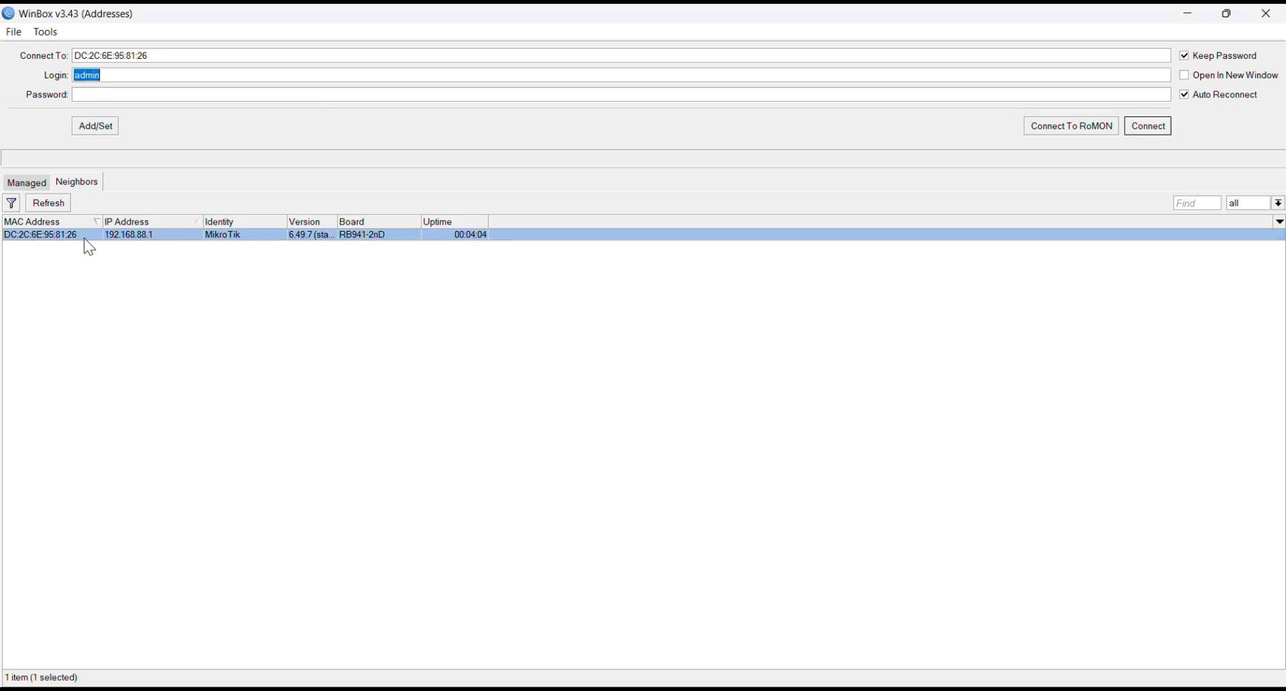
click(1164, 138)
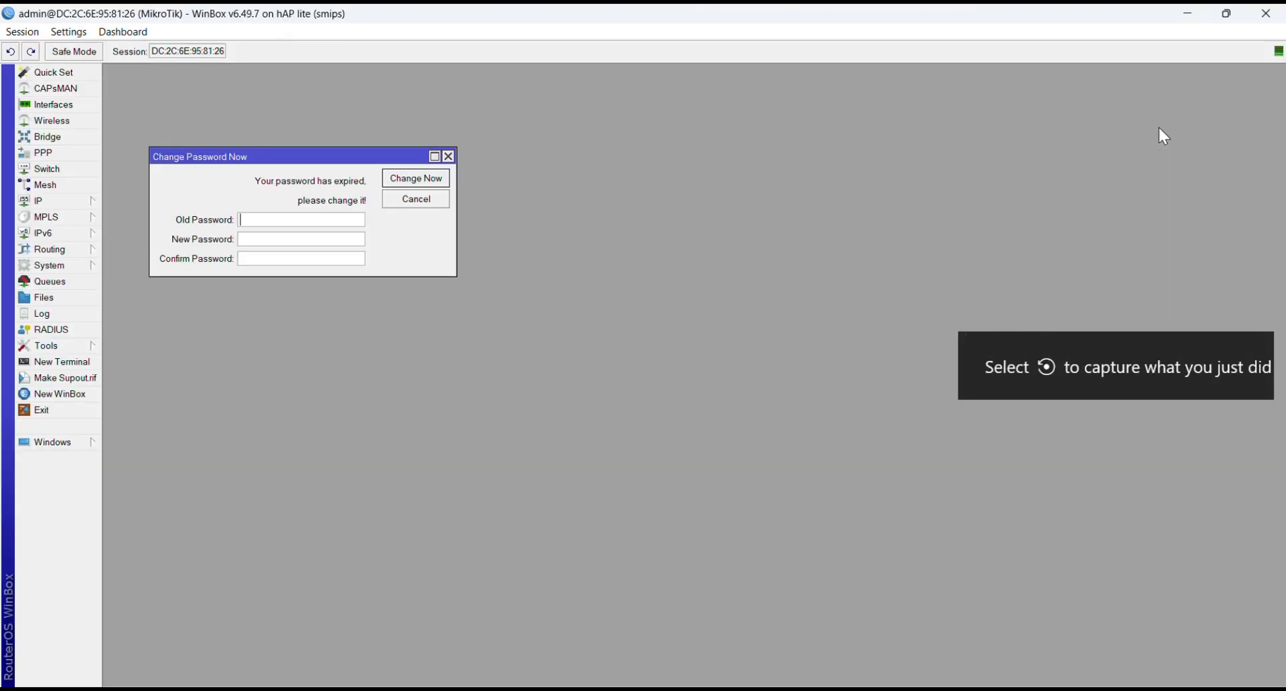
click(448, 156)
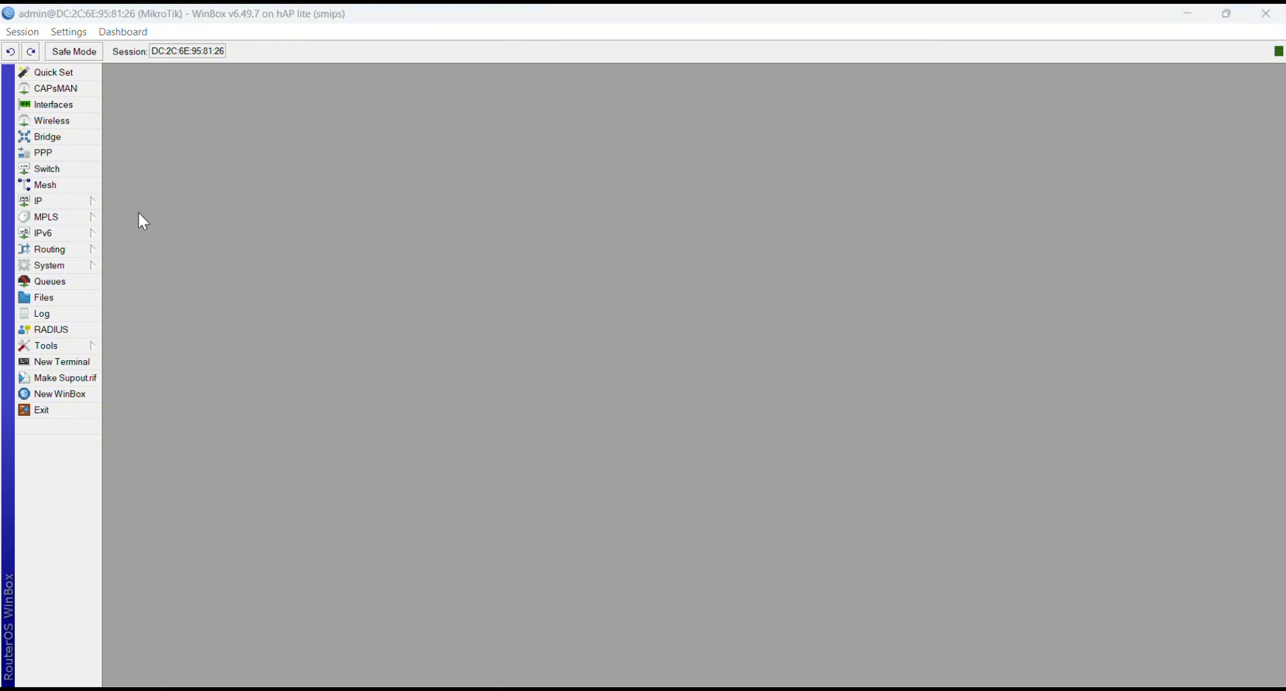
Step: Open the system user list and add a new user admin1 in the full group with a password
click(40, 266)
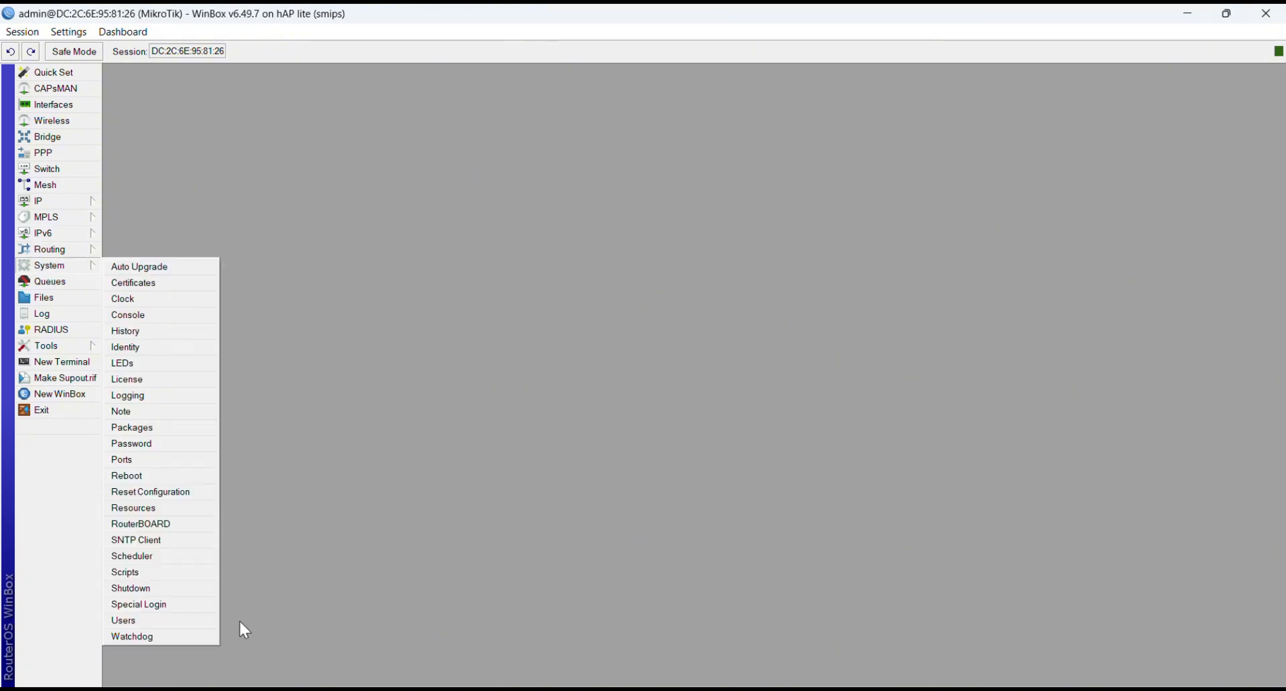
click(162, 621)
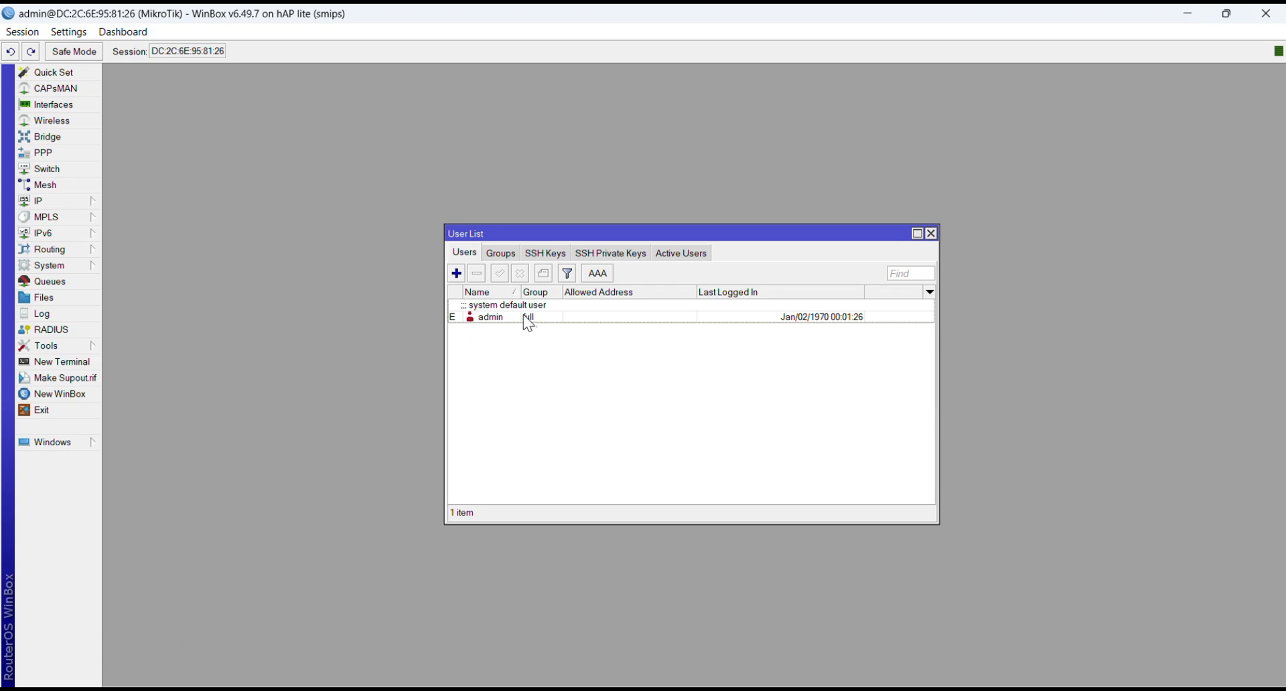
click(458, 274)
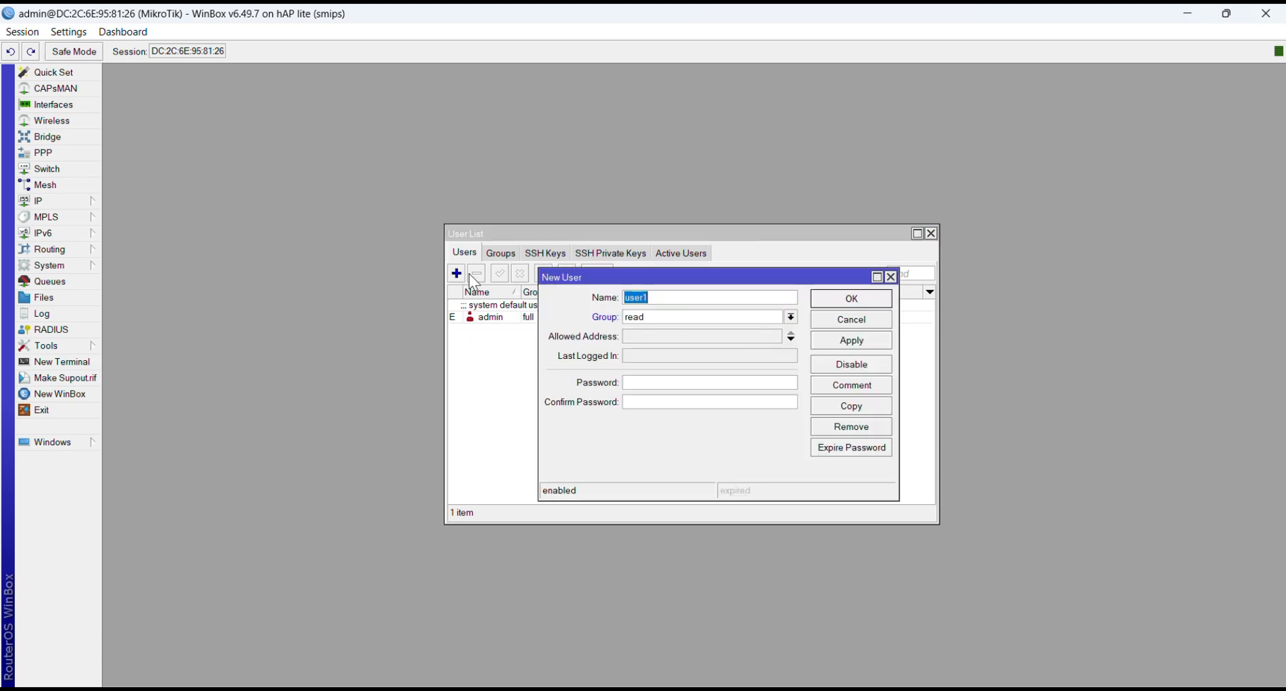
text(ADM)
key(Caps_Lock)
key(BackSpace)
key(BackSpace)
key(BackSpace)
text(admin1)
click(795, 322)
click(720, 340)
key(Up)
click(647, 387)
text(****)
click(645, 403)
text(****)
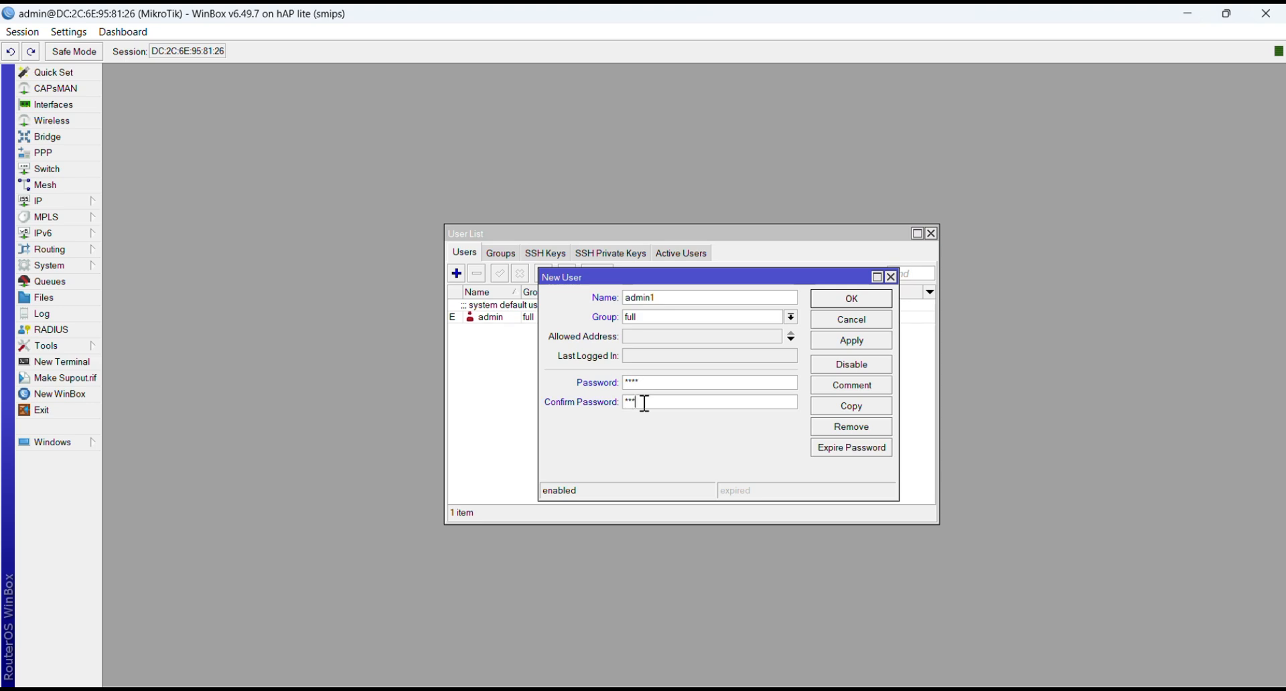
click(868, 340)
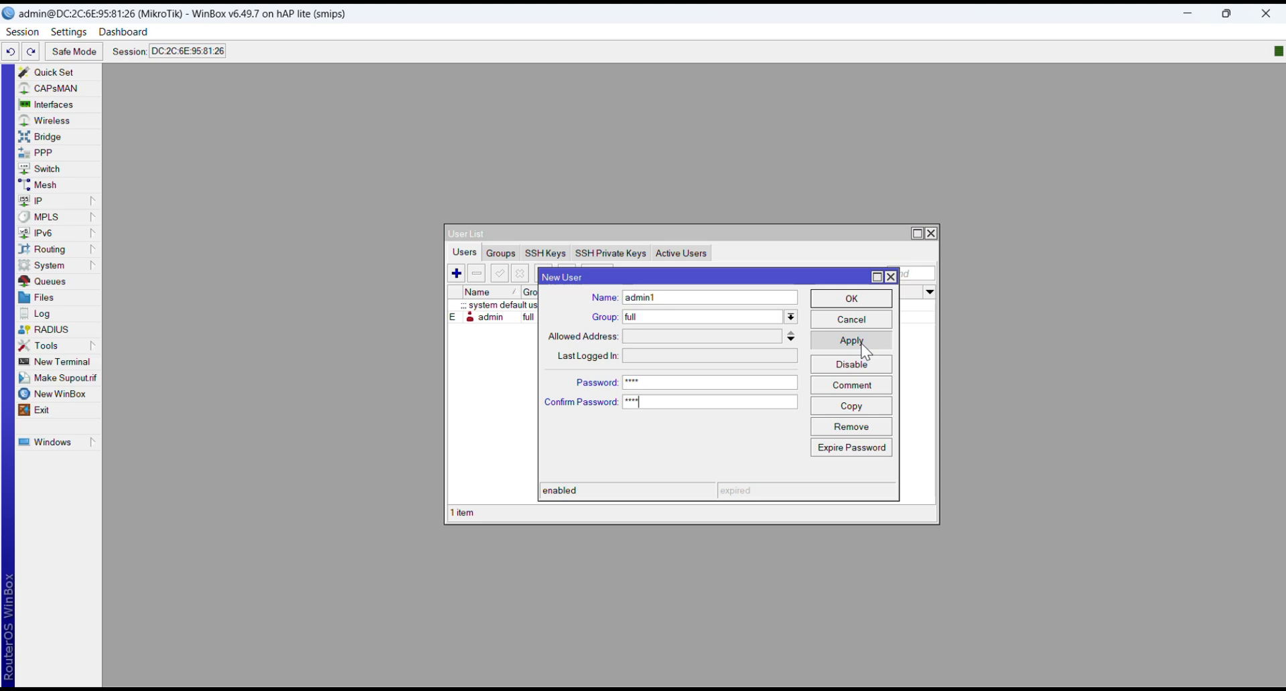
click(852, 301)
Step: Remove the default admin user and close the user list
click(563, 328)
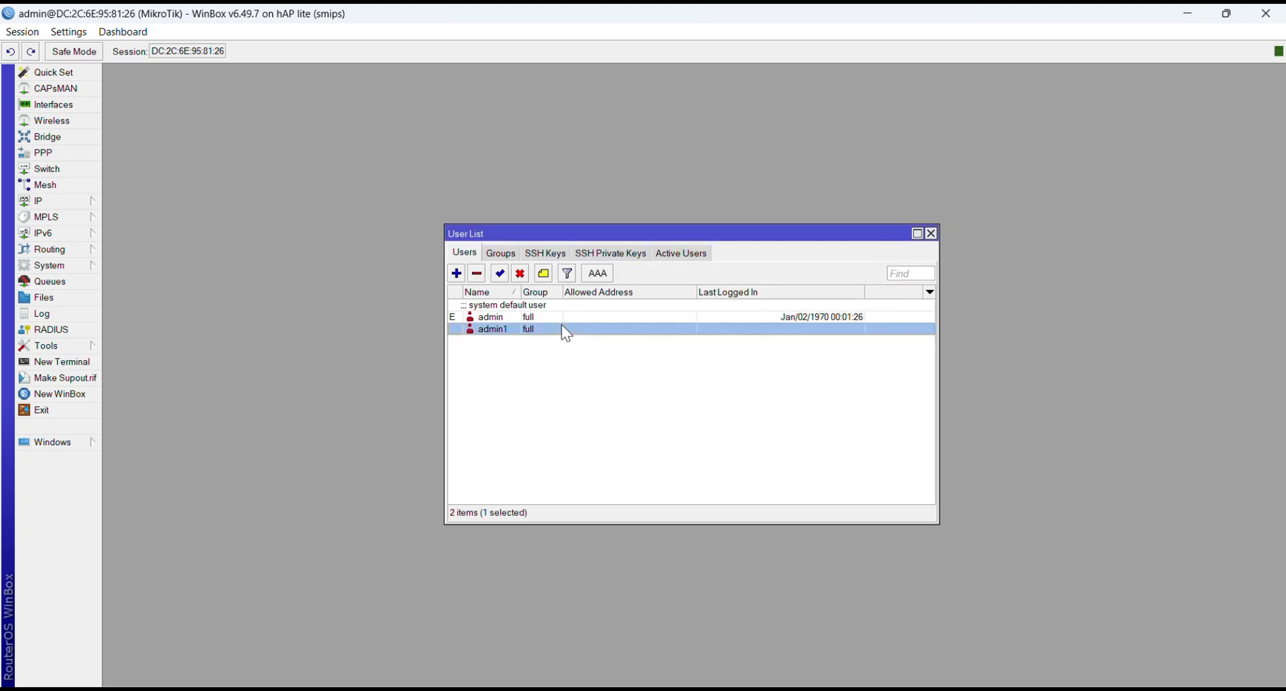
click(550, 319)
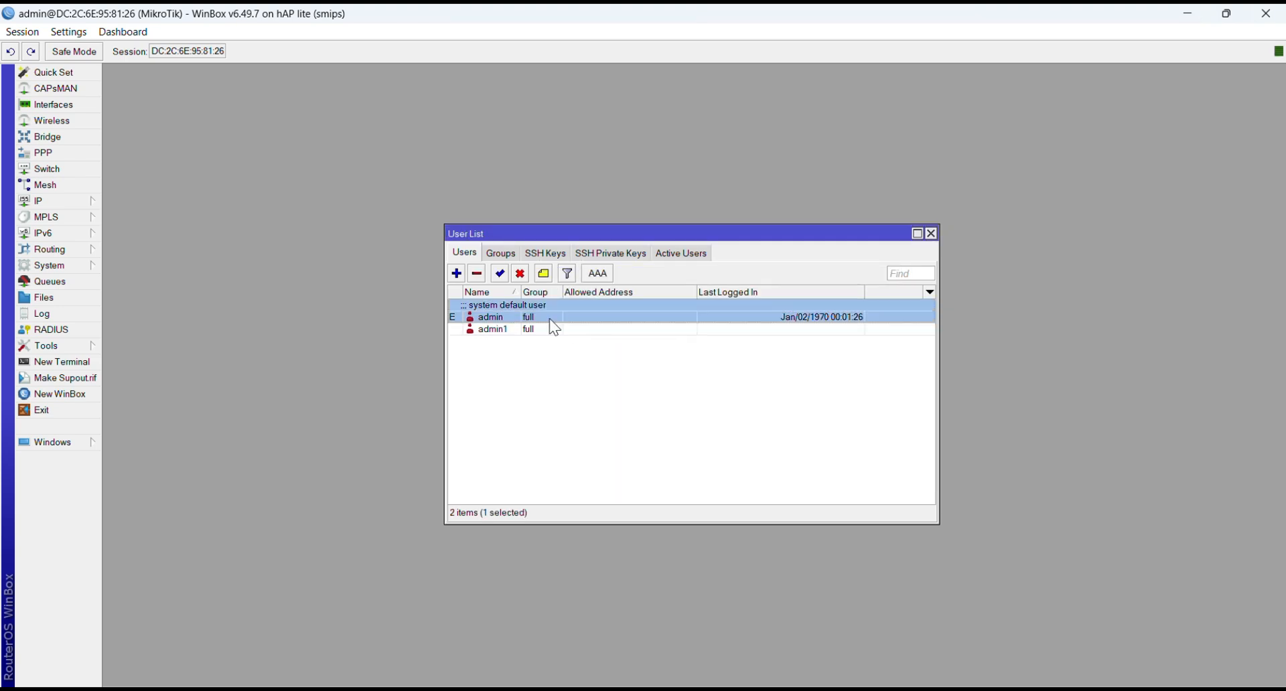
click(478, 274)
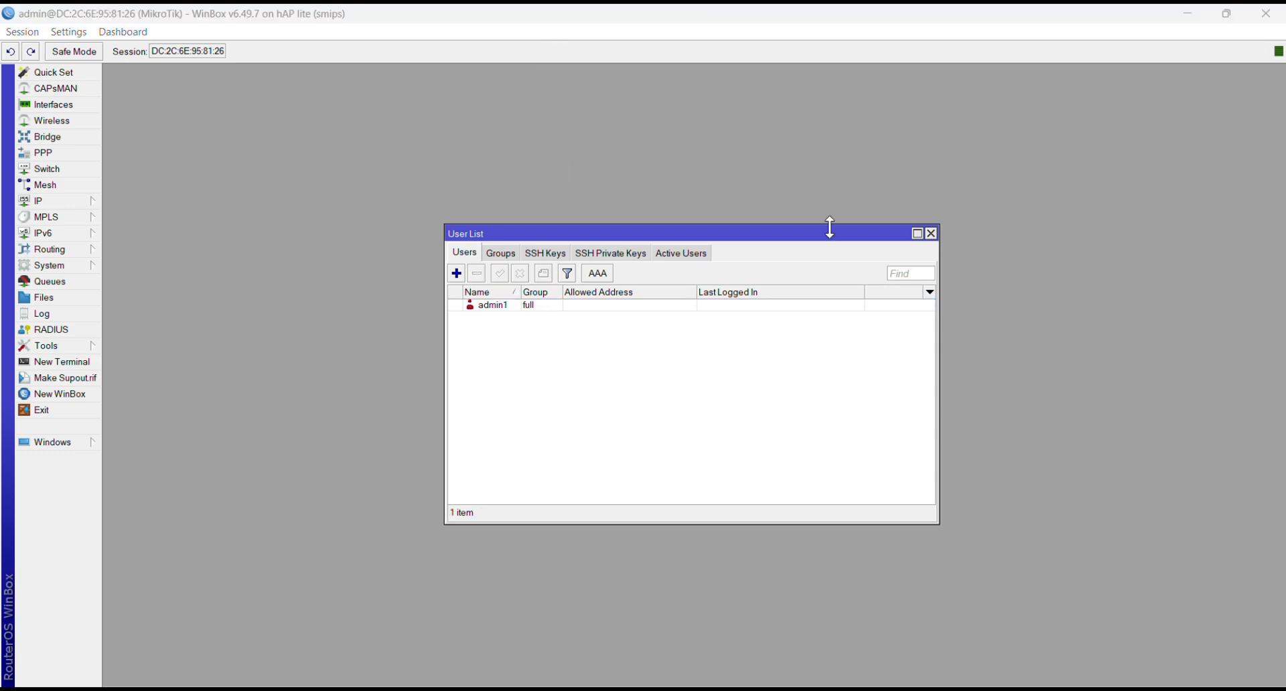
click(931, 235)
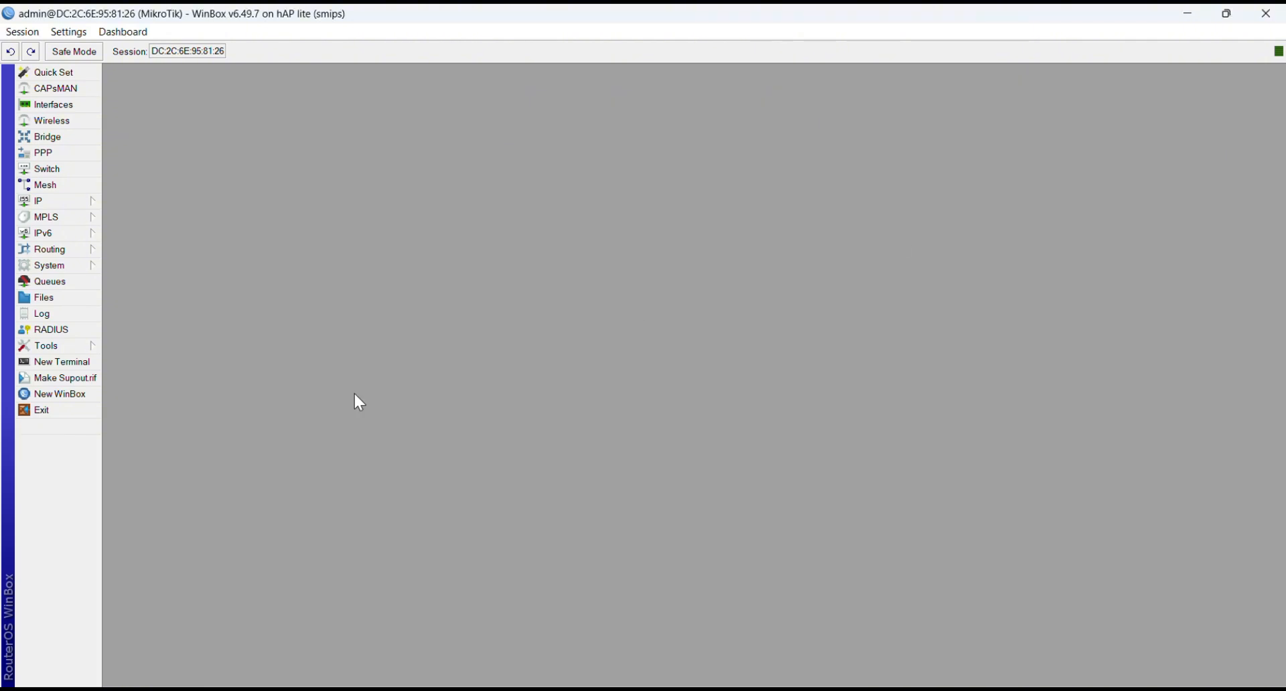
Step: Open a new WinBox session and connect to the router as admin1 with its password
click(60, 394)
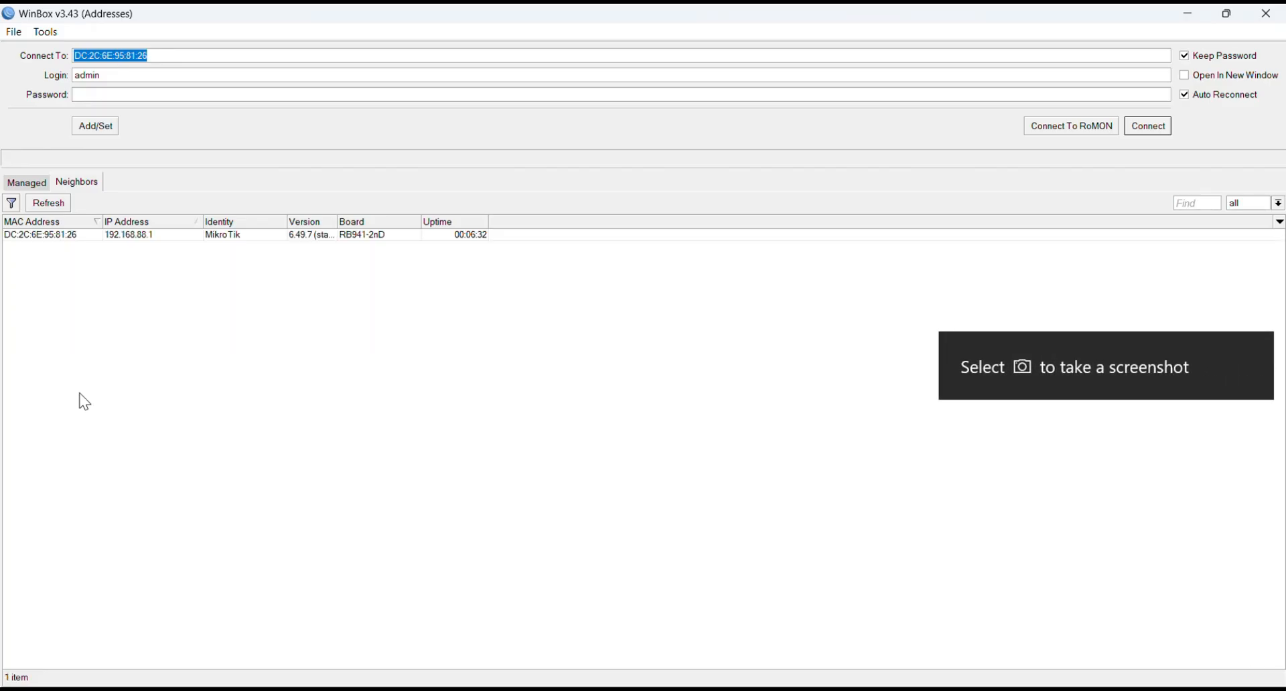
click(162, 74)
text(1)
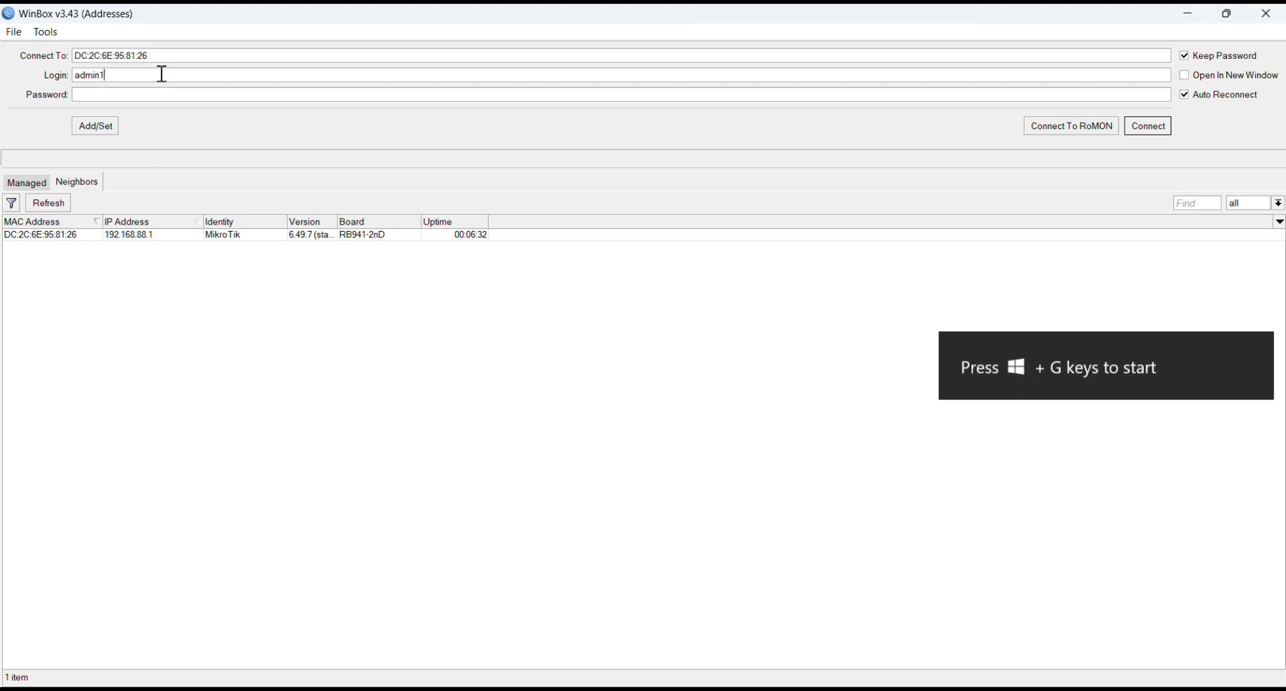
click(151, 95)
text(12)
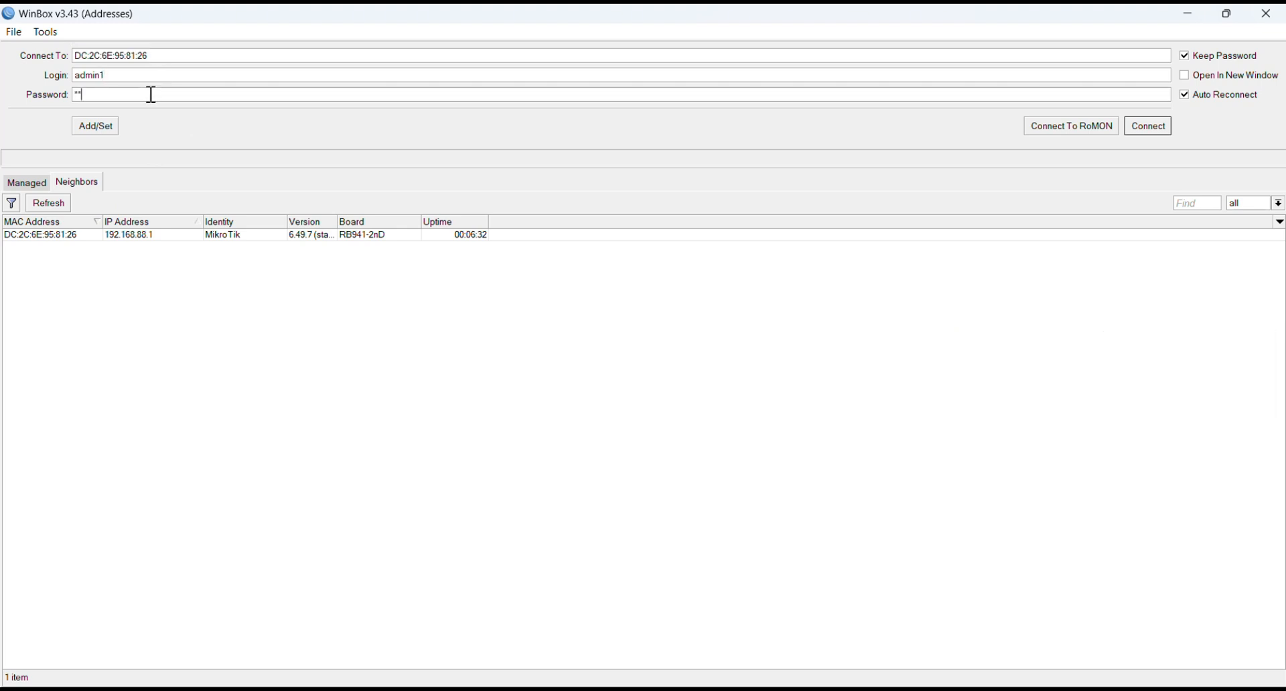
text(34)
click(52, 235)
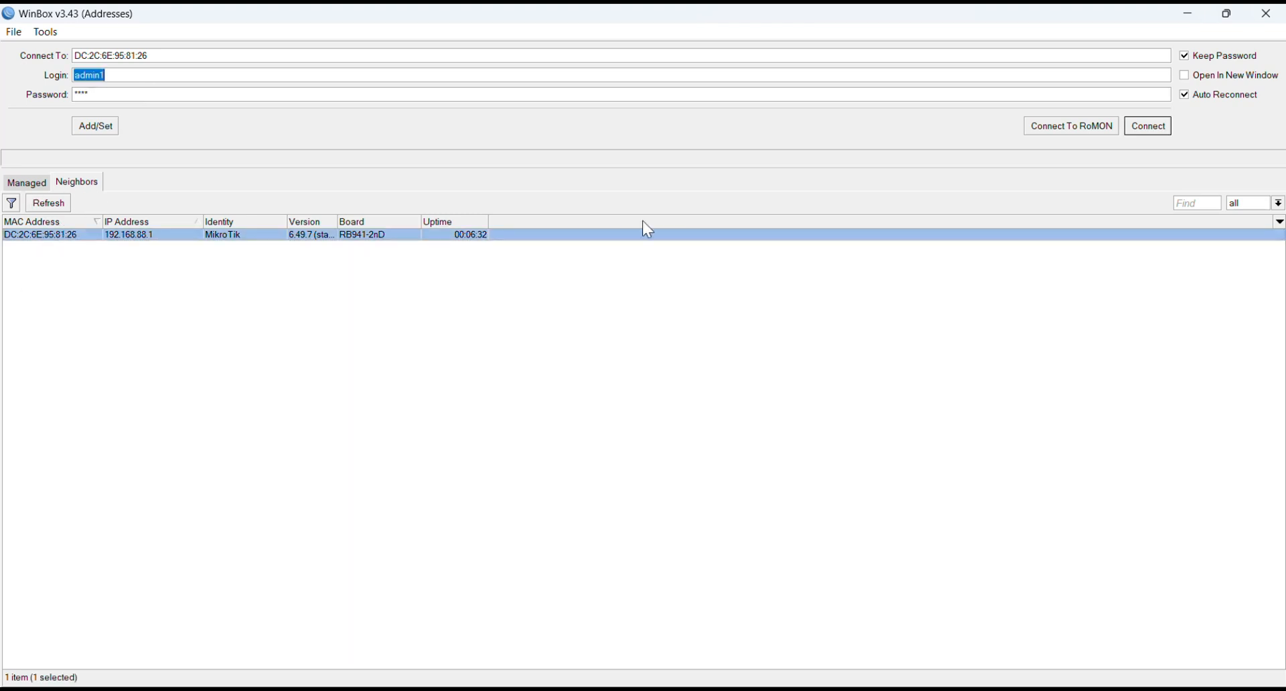
click(1136, 125)
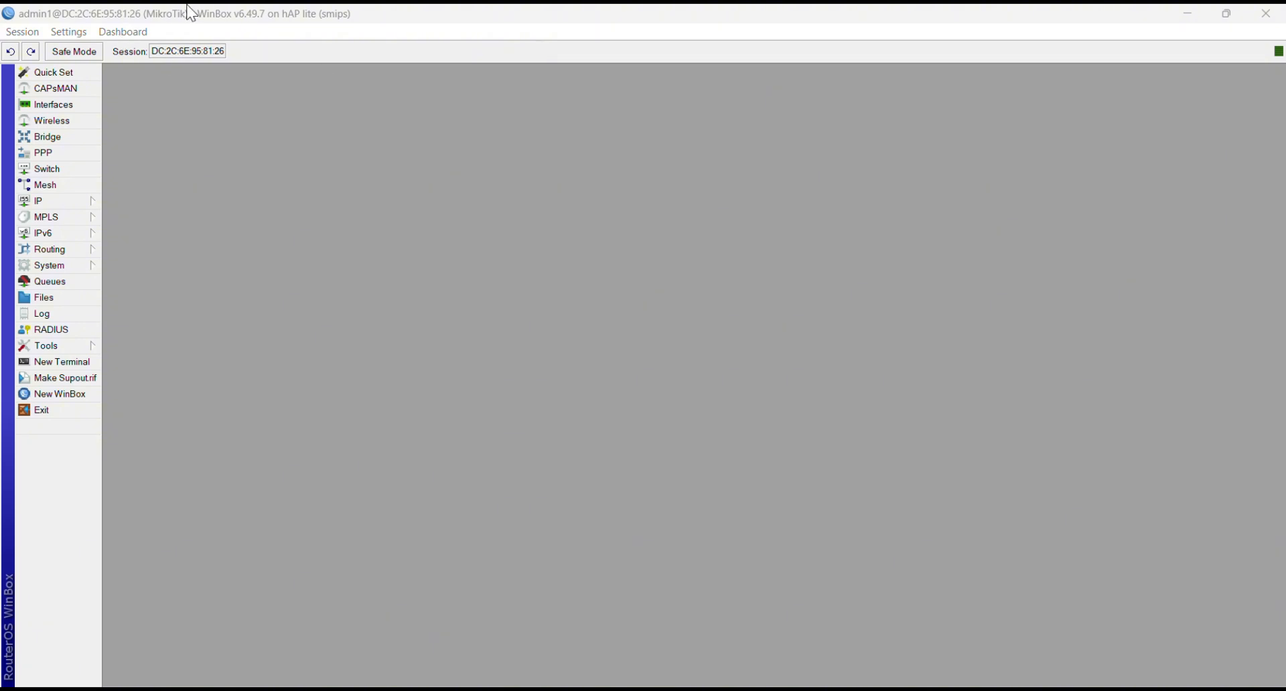
Step: Set the router's system identity to SolehMIKROTIK
click(54, 266)
click(121, 348)
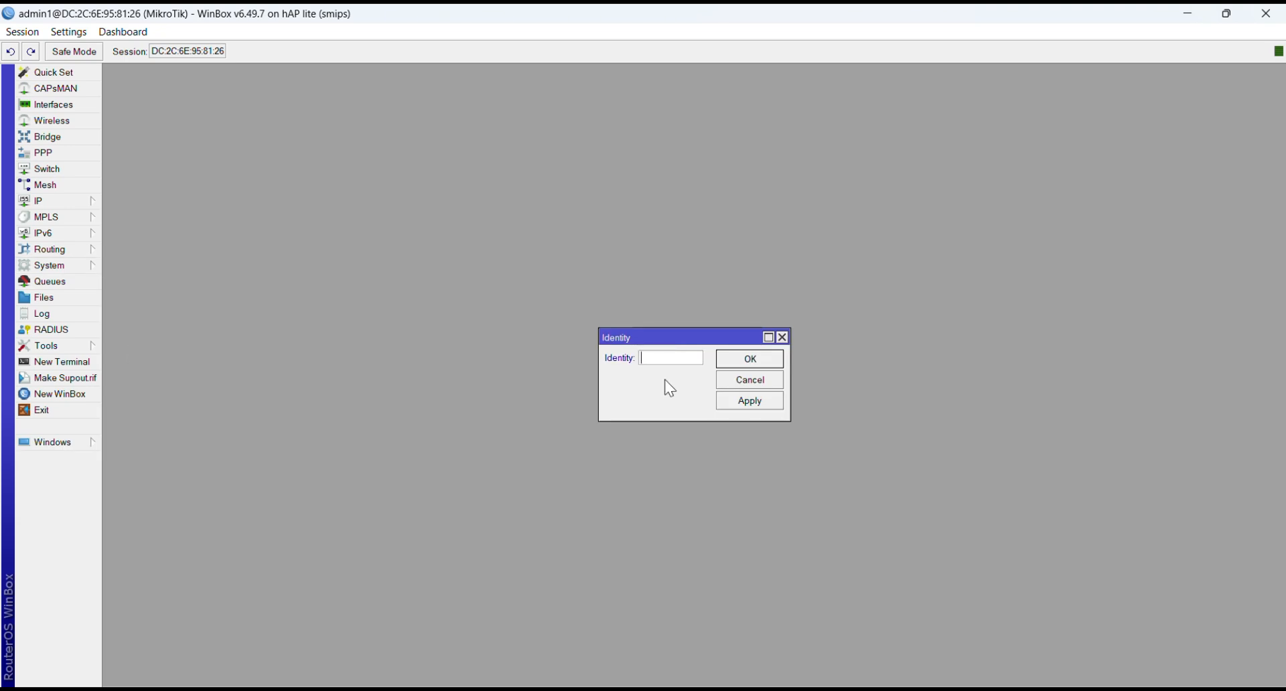
text(S)
key(Caps_Lock)
text(oleh)
key(Caps_Lock)
text(MIKROTIK)
click(751, 400)
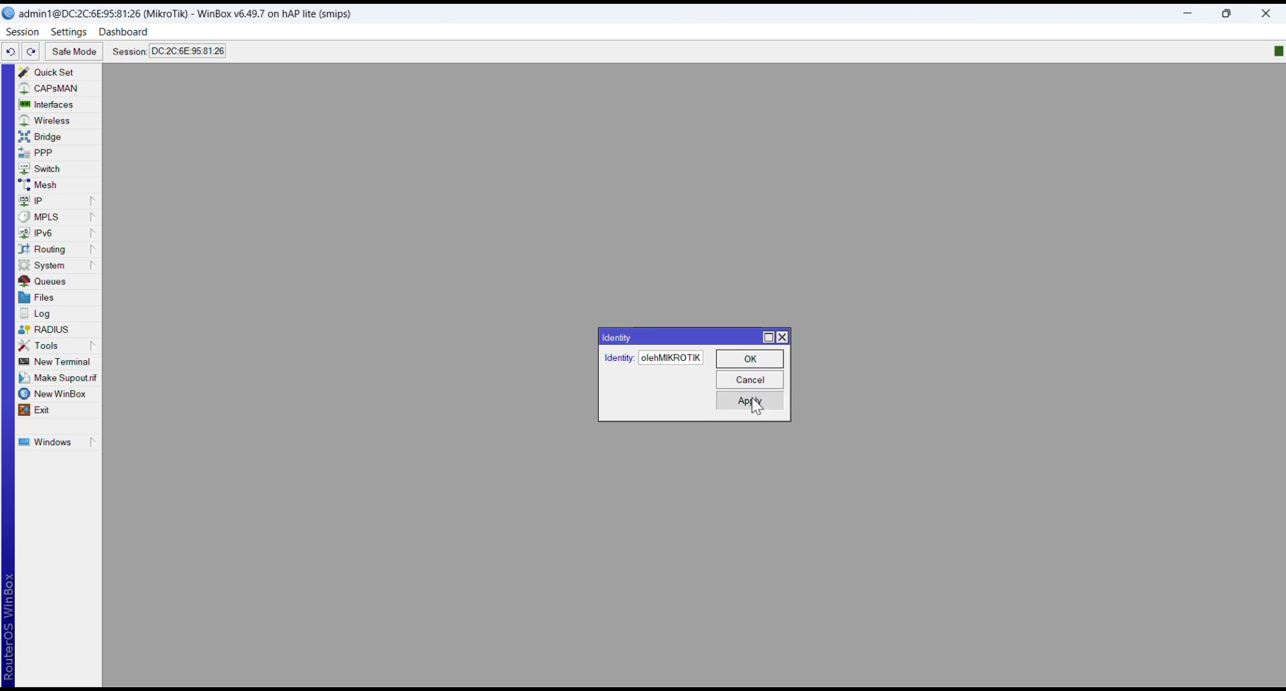
click(750, 363)
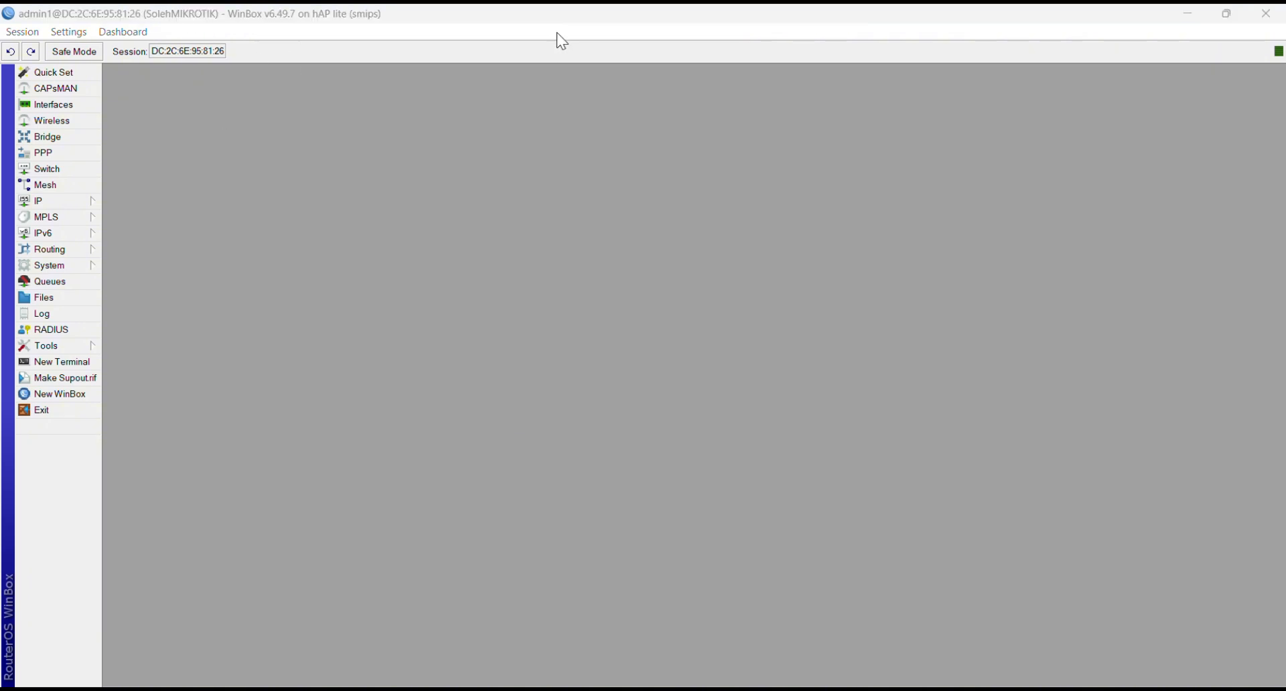
Step: Open the interface list and rename ether1 to ether1-ISP
click(53, 107)
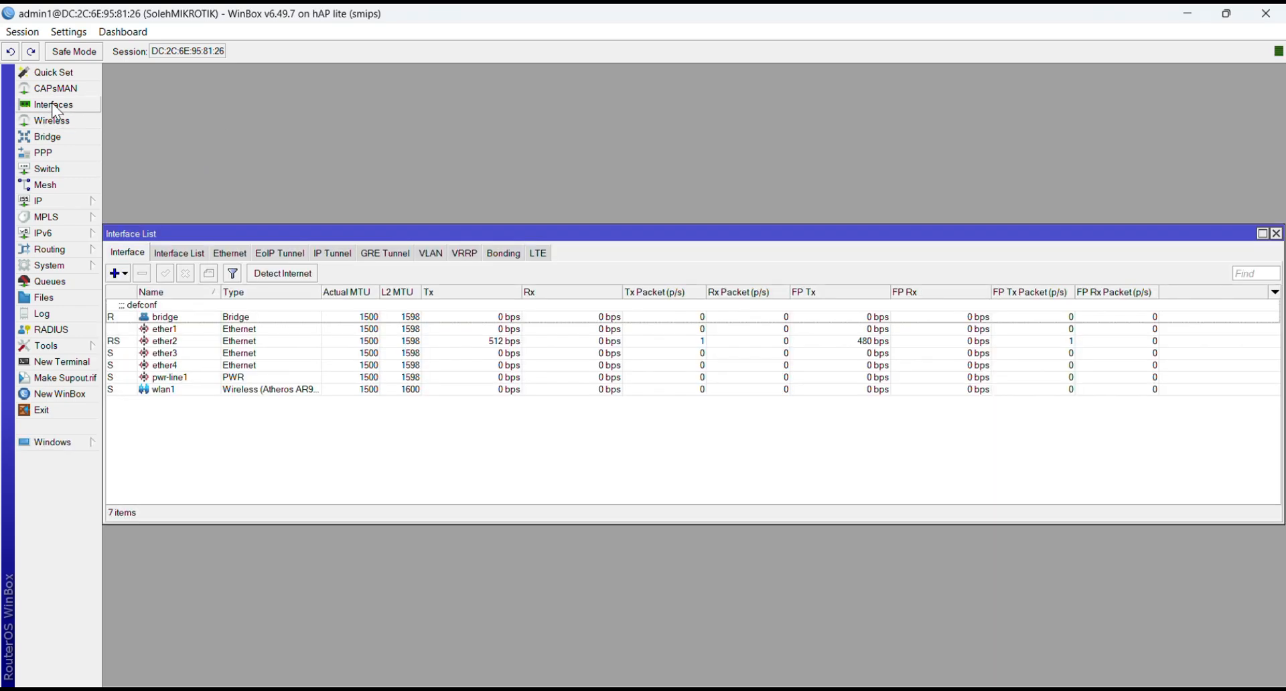
double_click(187, 332)
click(721, 254)
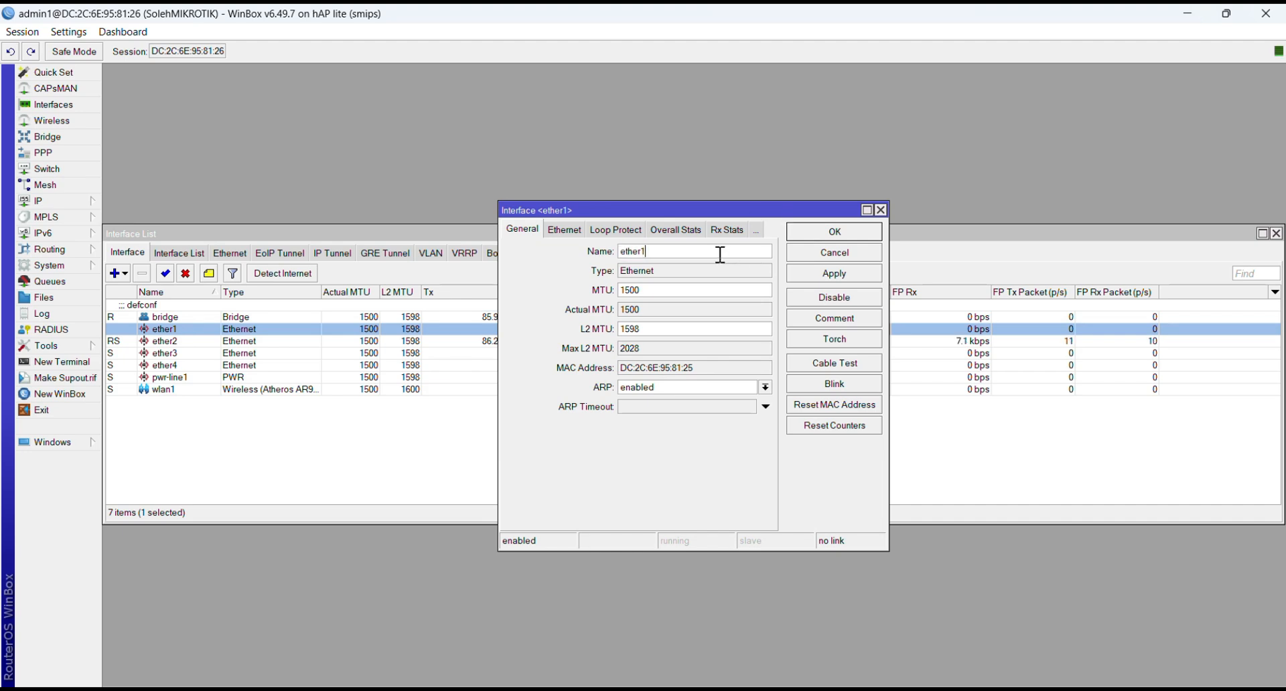
text(-)
key(Caps_Lock)
text(ISP)
click(813, 271)
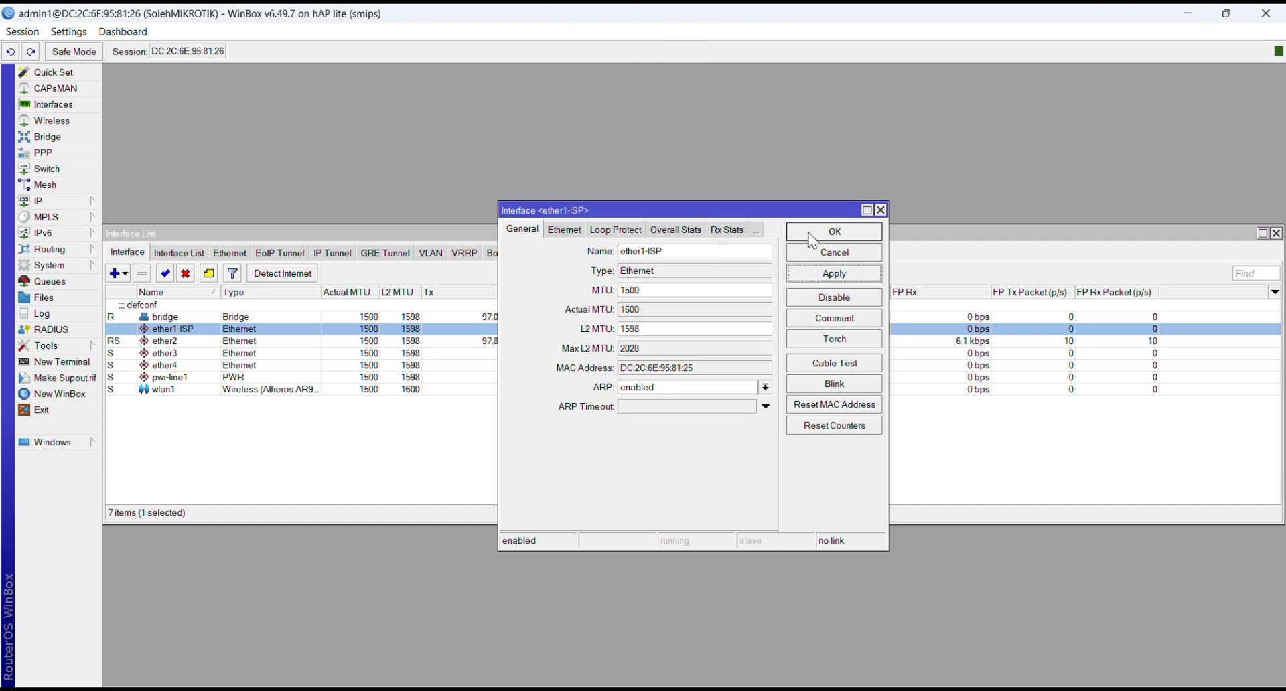
click(812, 236)
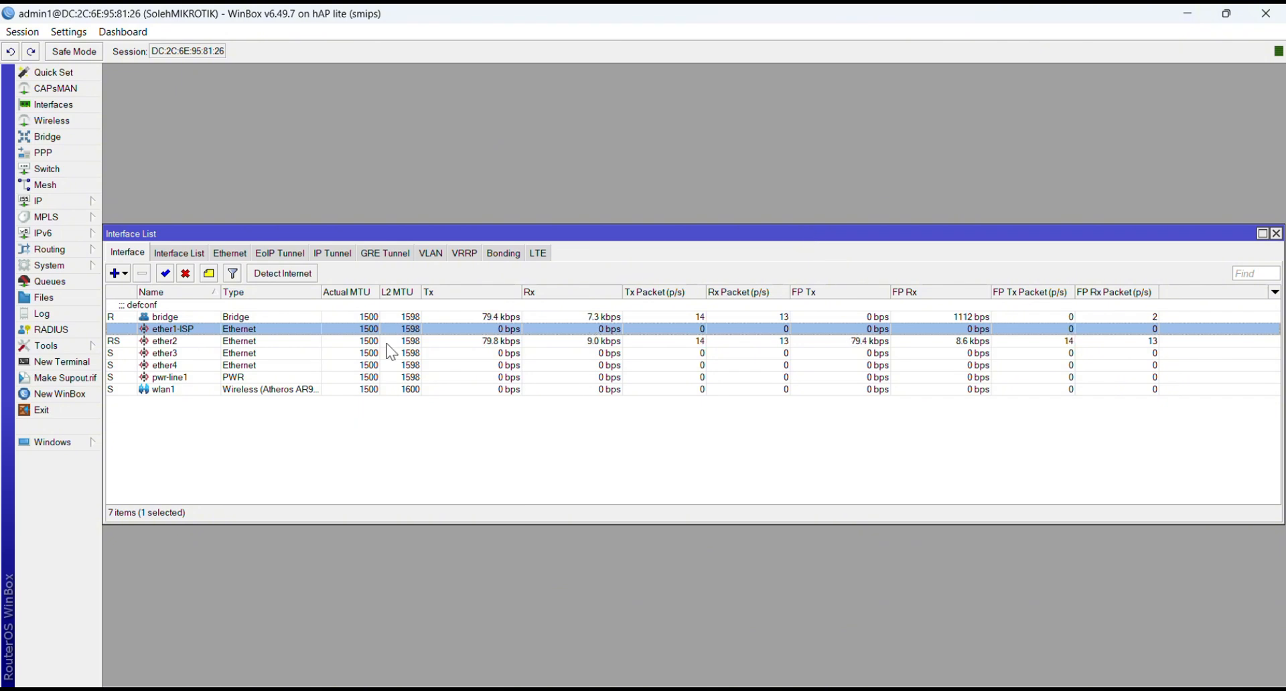
Step: Rename the ether2 interface to ether2-HOSPOT
double_click(244, 343)
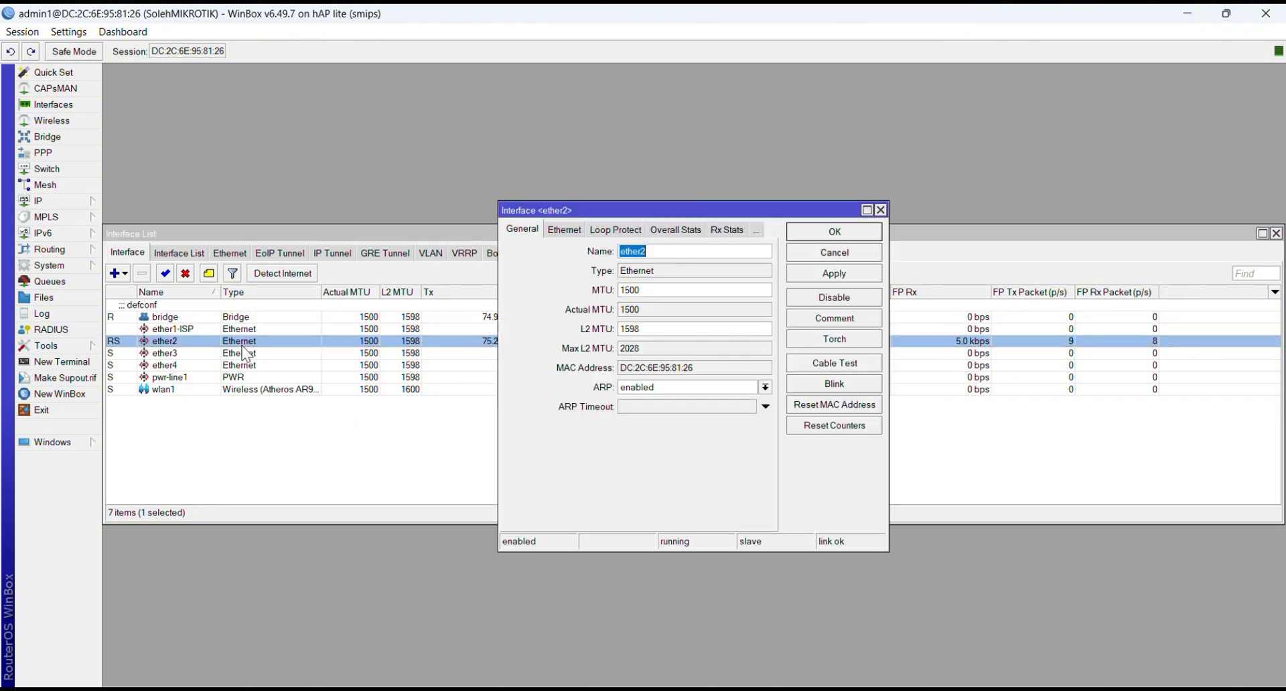
click(698, 251)
text(-H OSPOT)
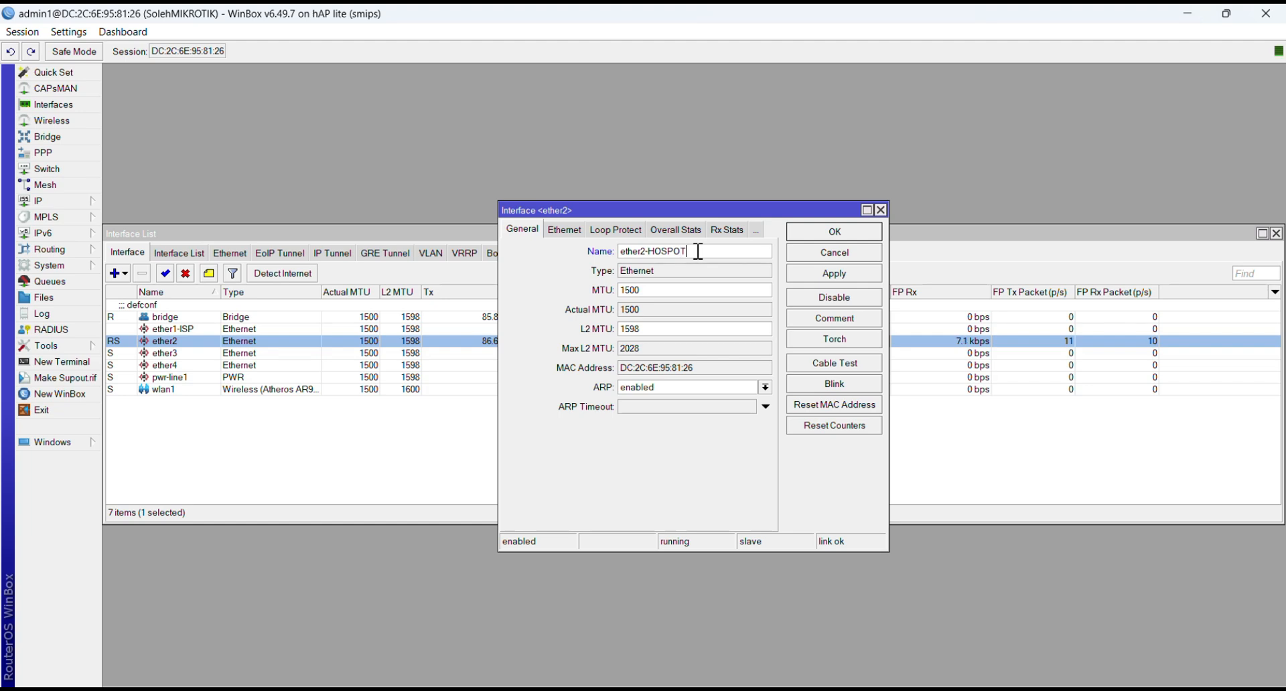
click(802, 276)
click(814, 234)
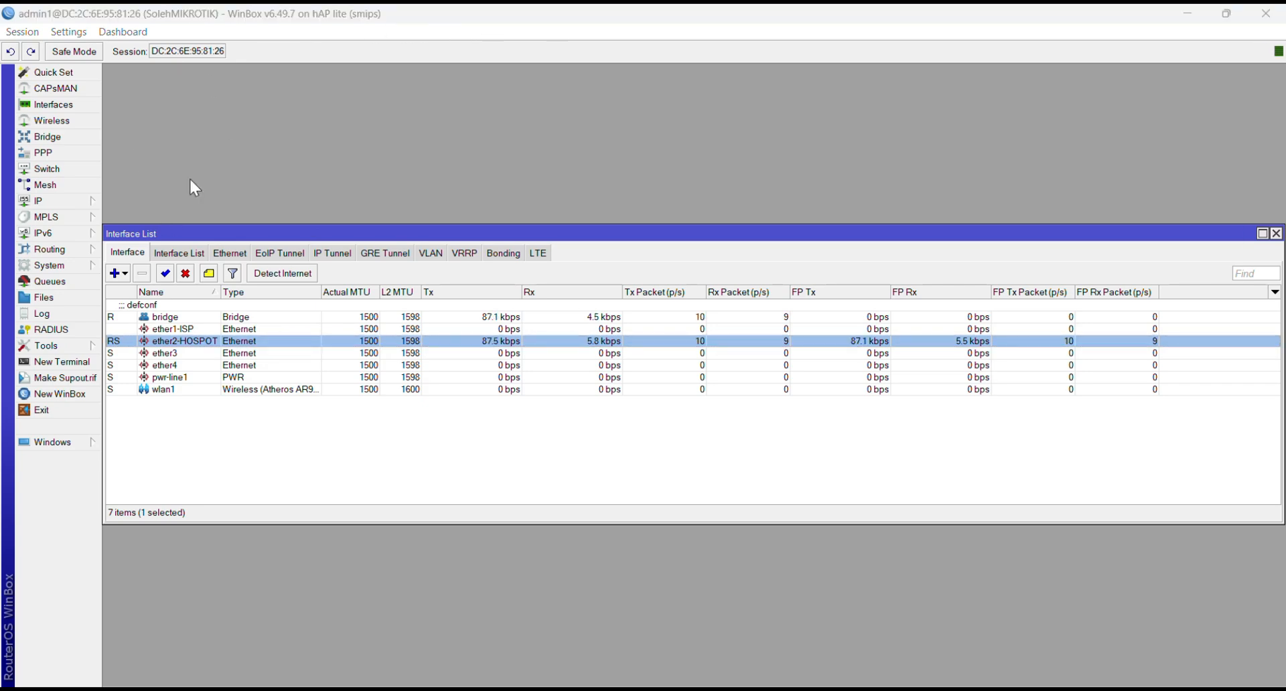
Step: Open the bridge settings and rename the default bridge to bridge-LAN
click(62, 136)
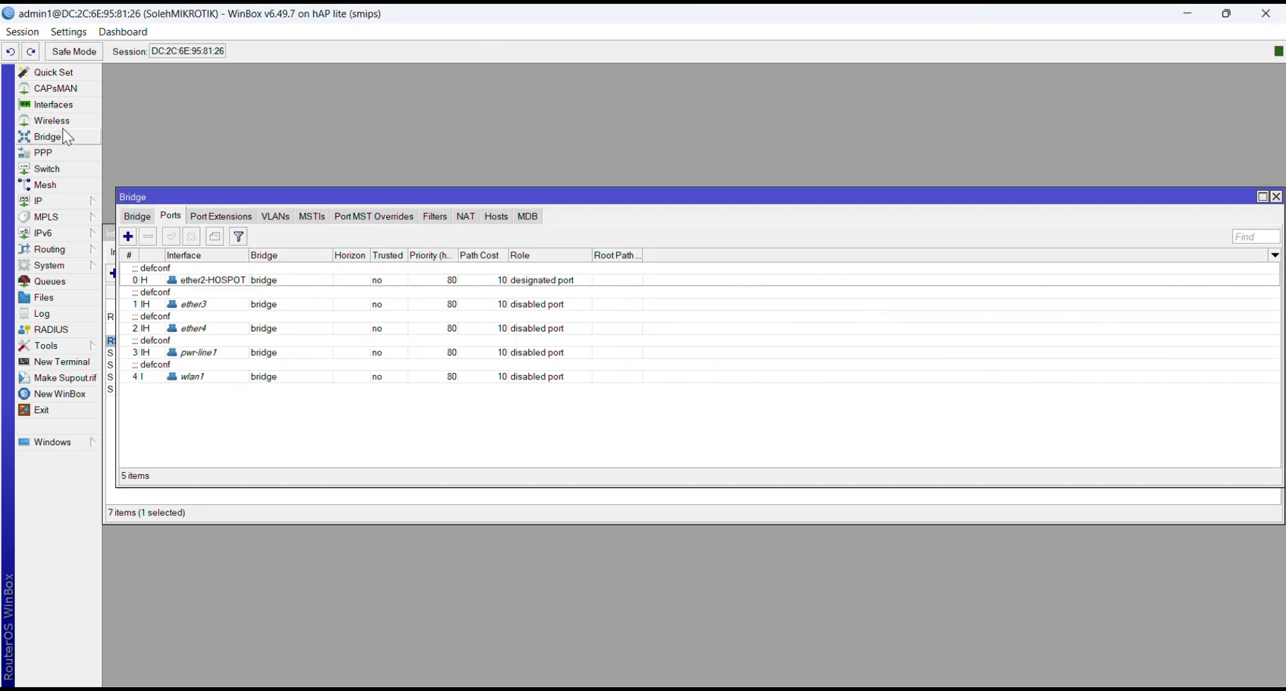
click(146, 217)
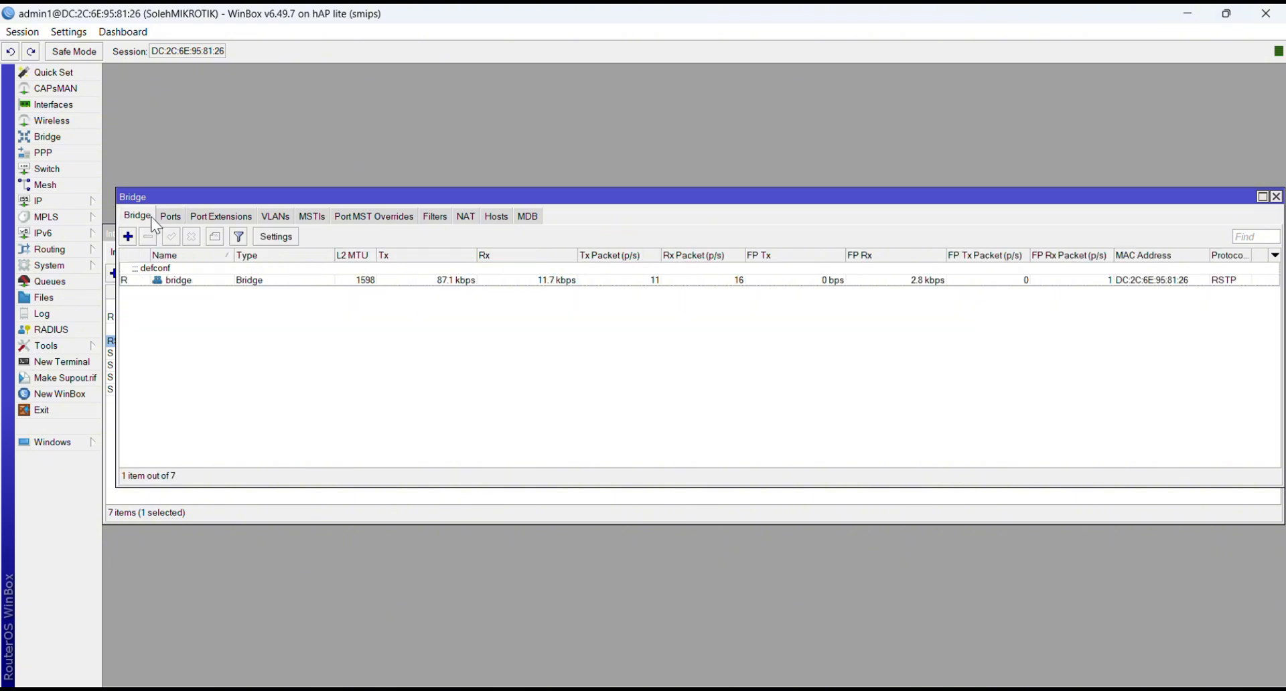
double_click(219, 282)
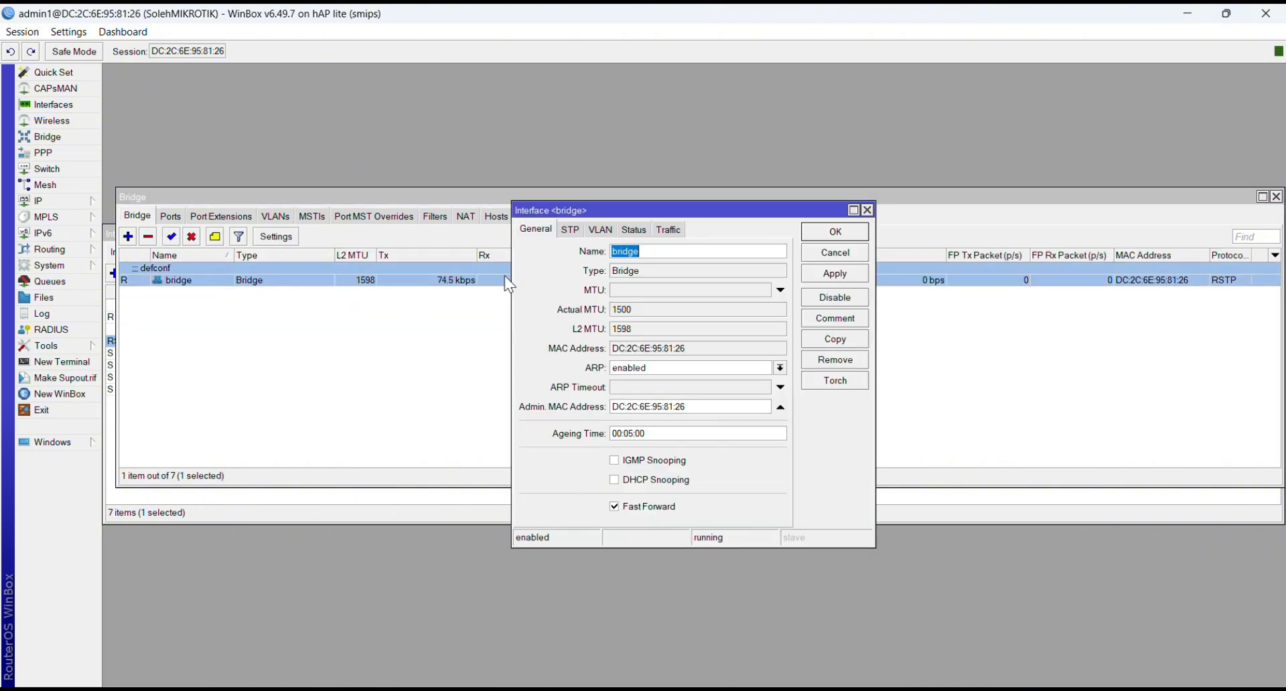
click(688, 250)
text(-LAN)
click(841, 273)
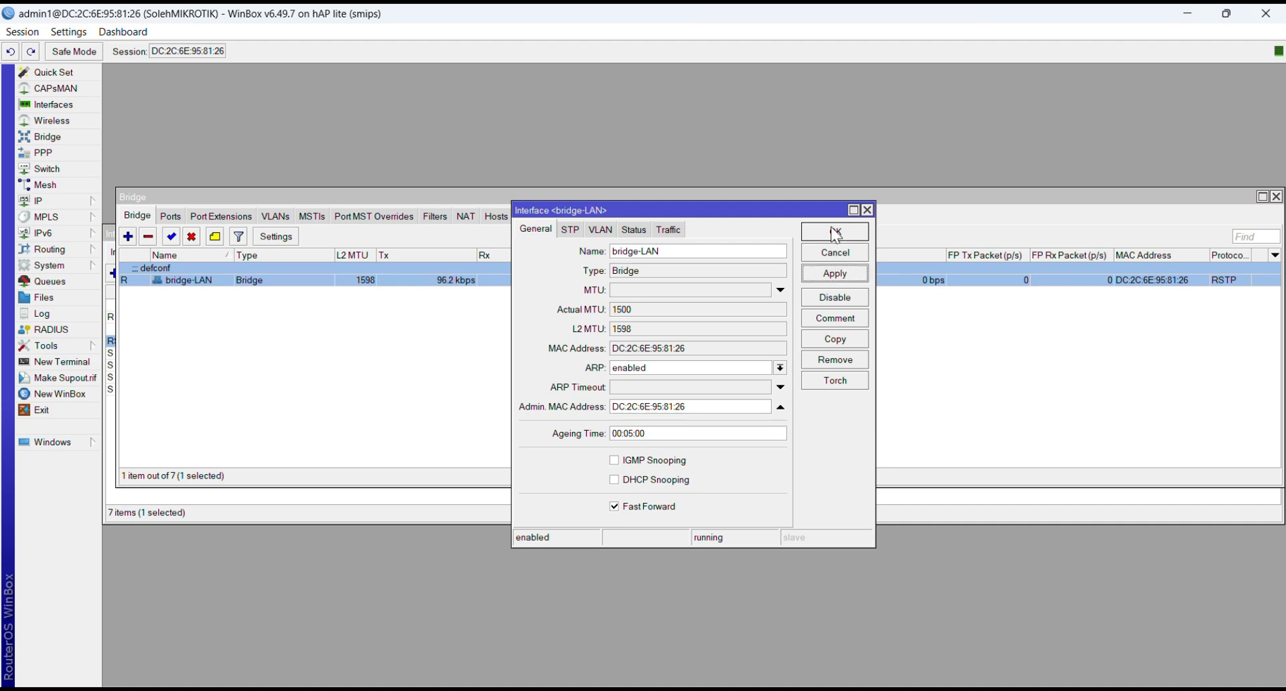
click(836, 232)
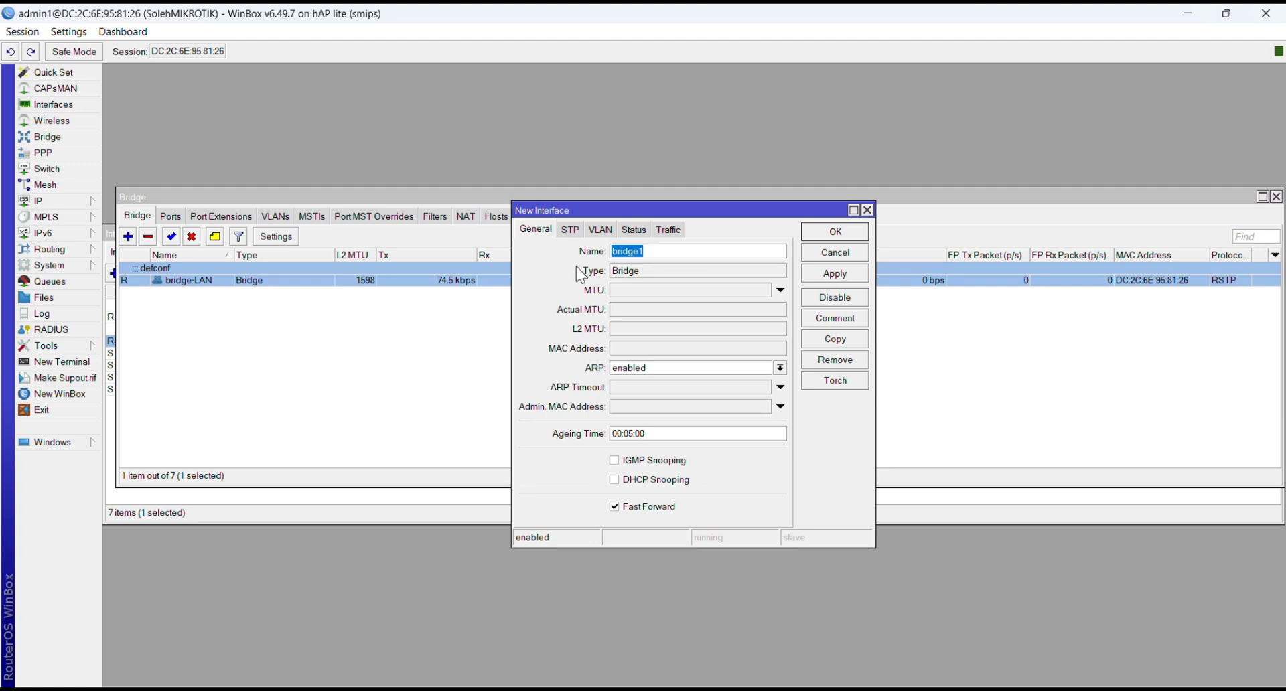
Step: Create a new bridge named bridge-WAN
click(651, 254)
text(-WAN)
click(813, 280)
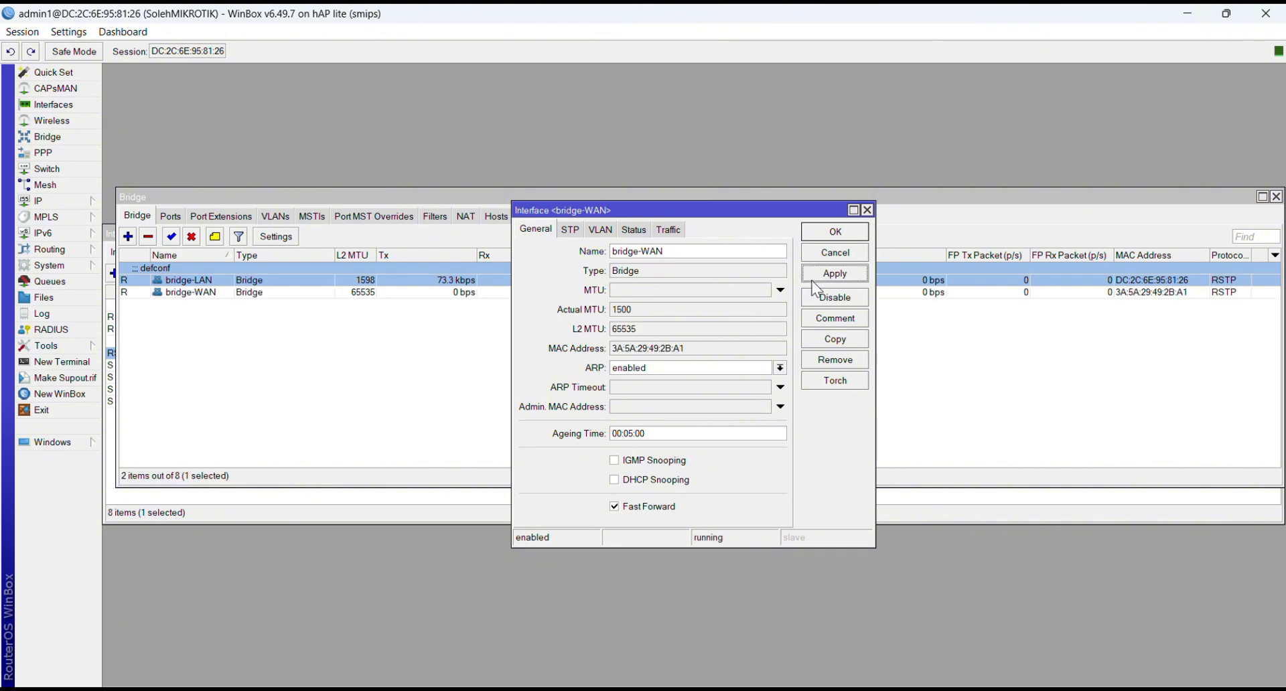
click(830, 236)
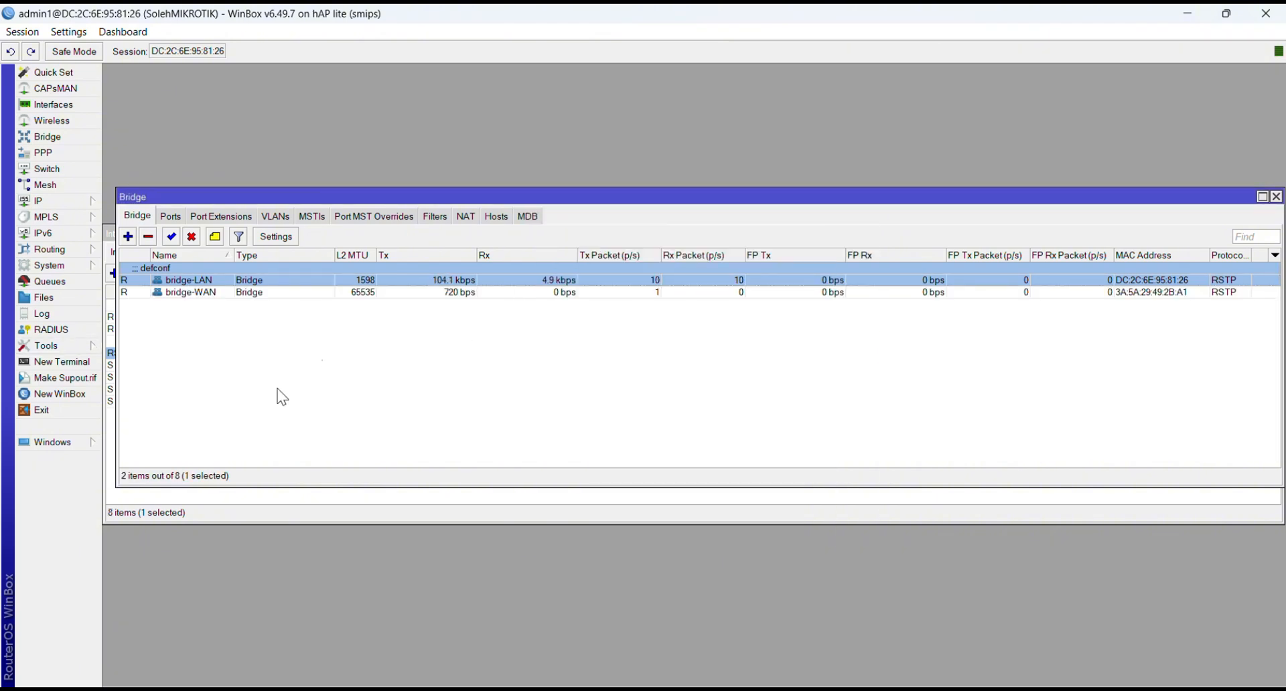
Step: Add ether1-ISP as a bridge port of bridge-WAN
click(172, 218)
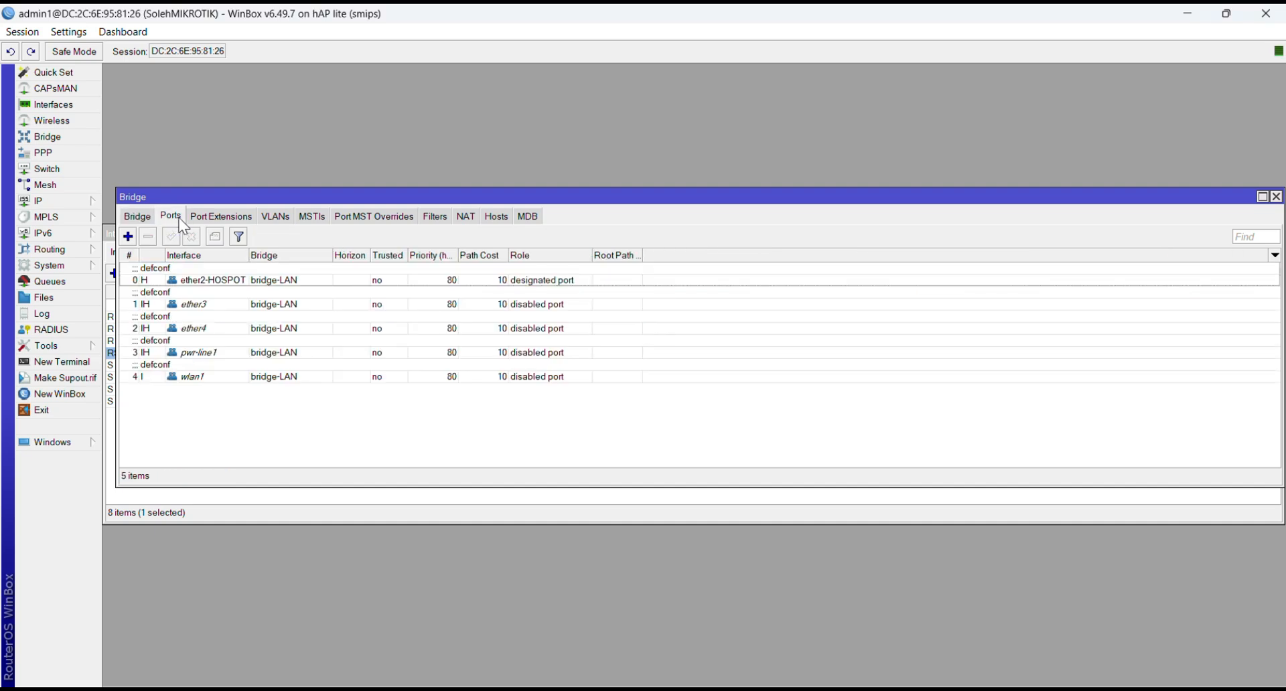
click(128, 237)
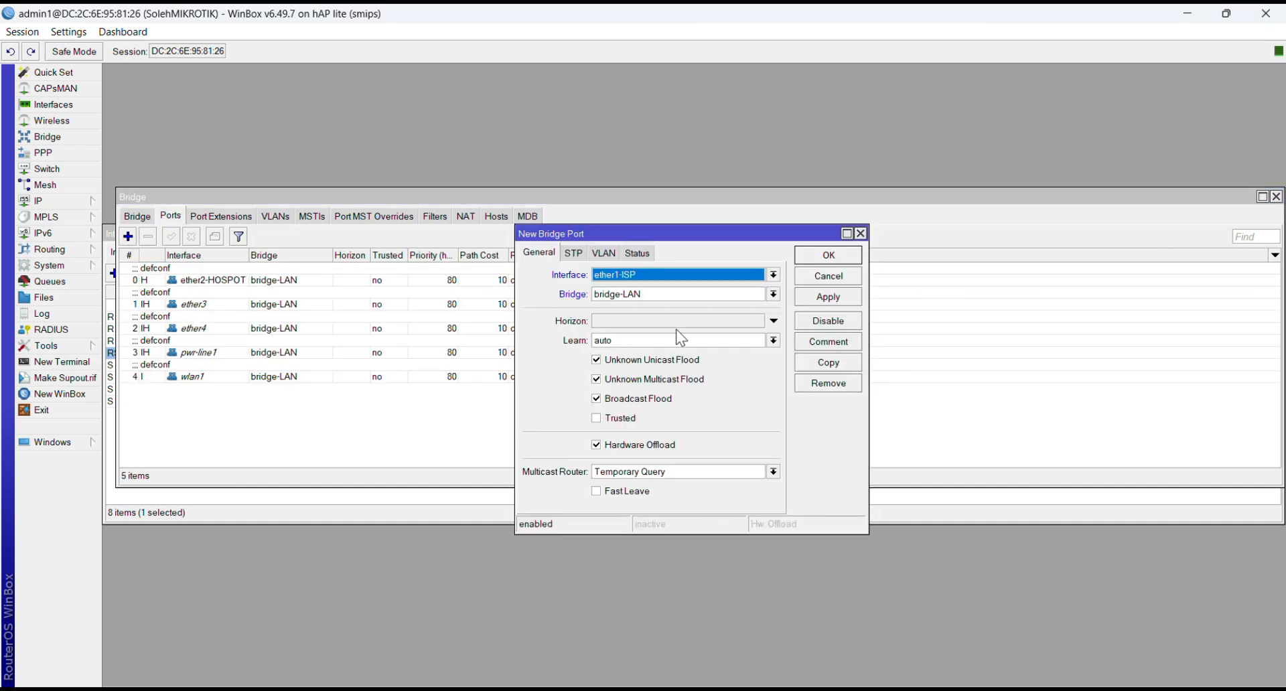
click(773, 295)
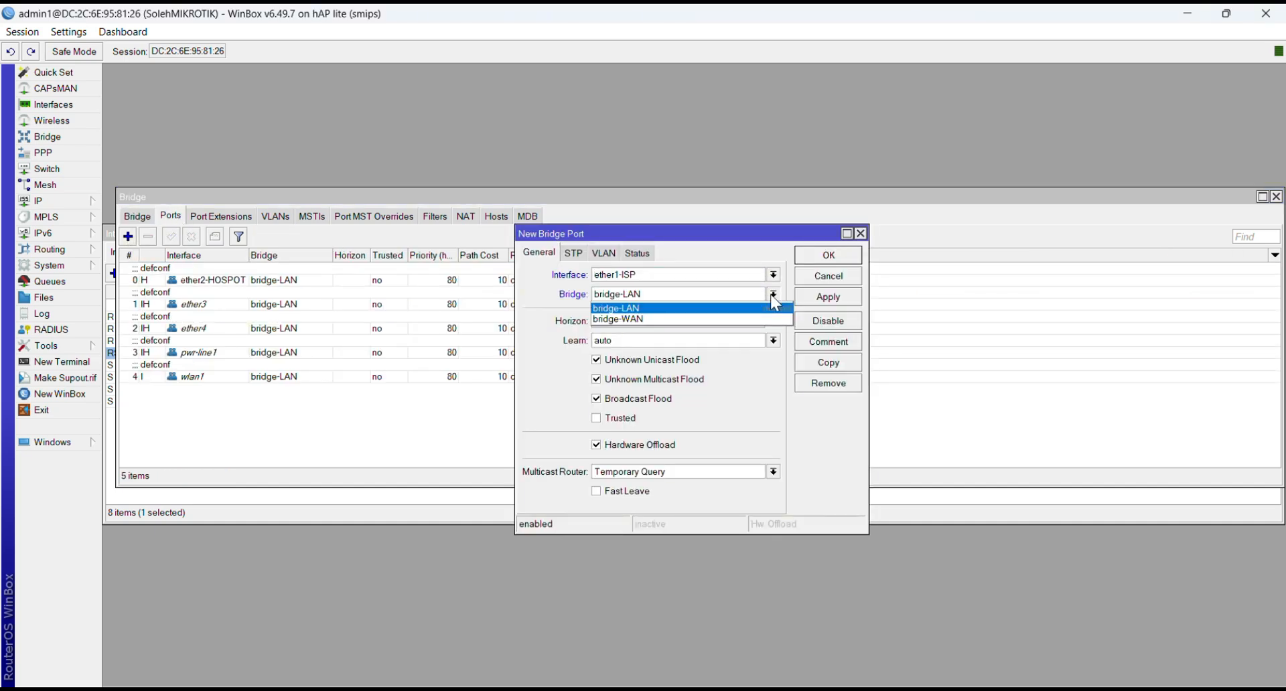
click(723, 321)
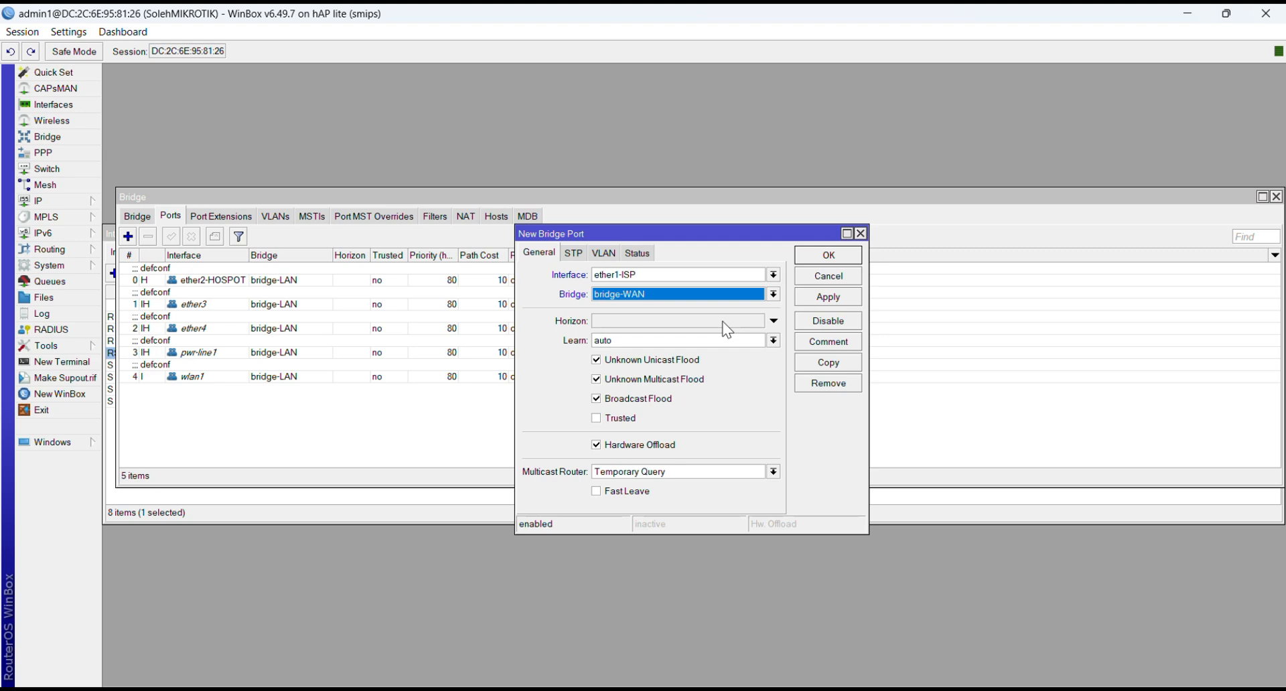
click(826, 298)
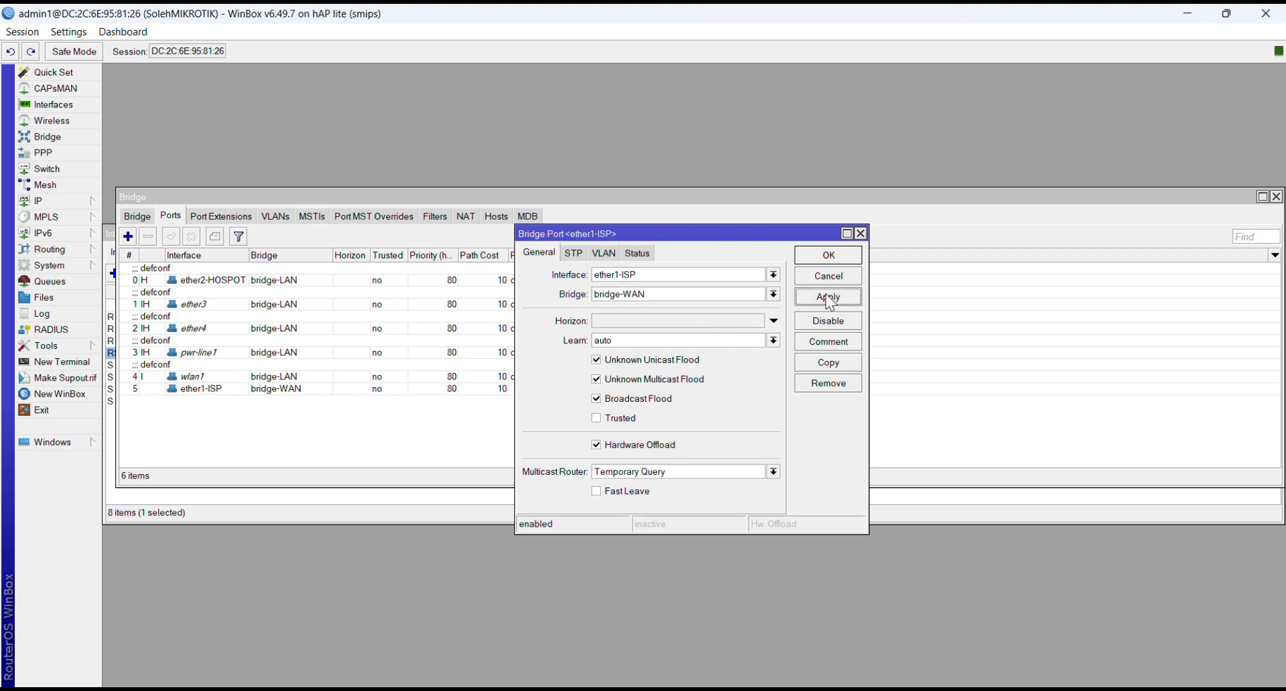
click(828, 256)
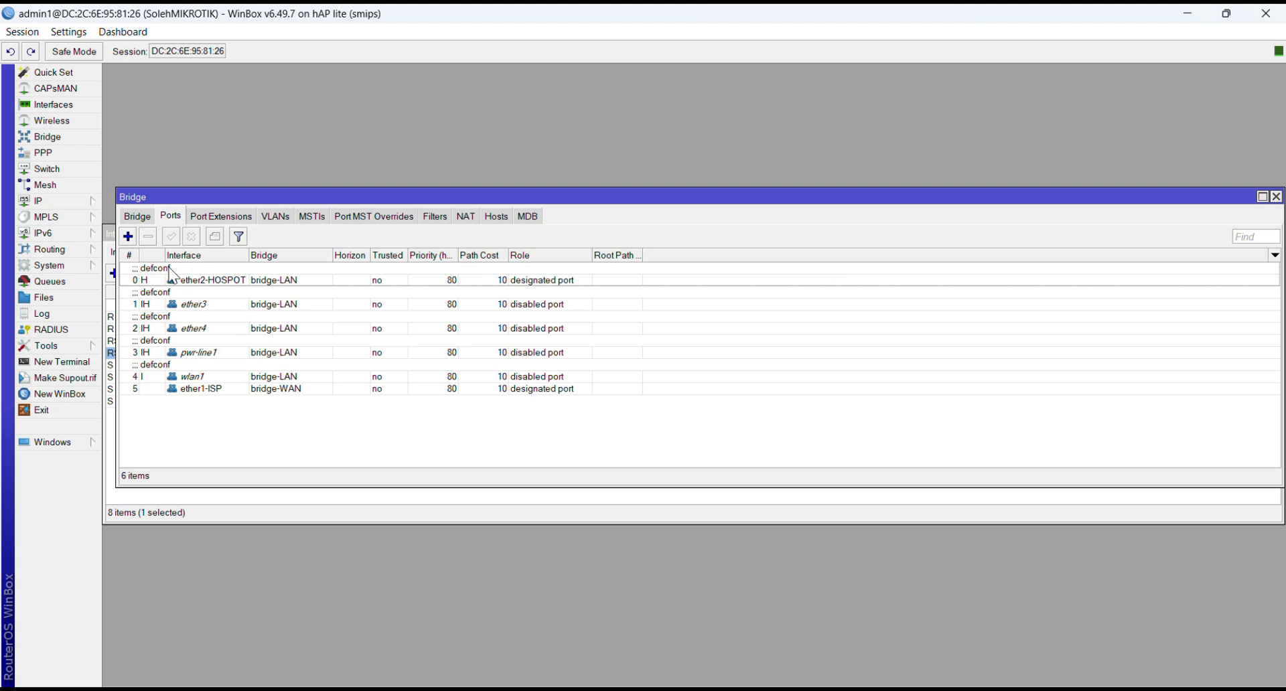
Step: Review the ether2-HOSPOT bridge port entry and close the bridge and interface list windows
double_click(237, 280)
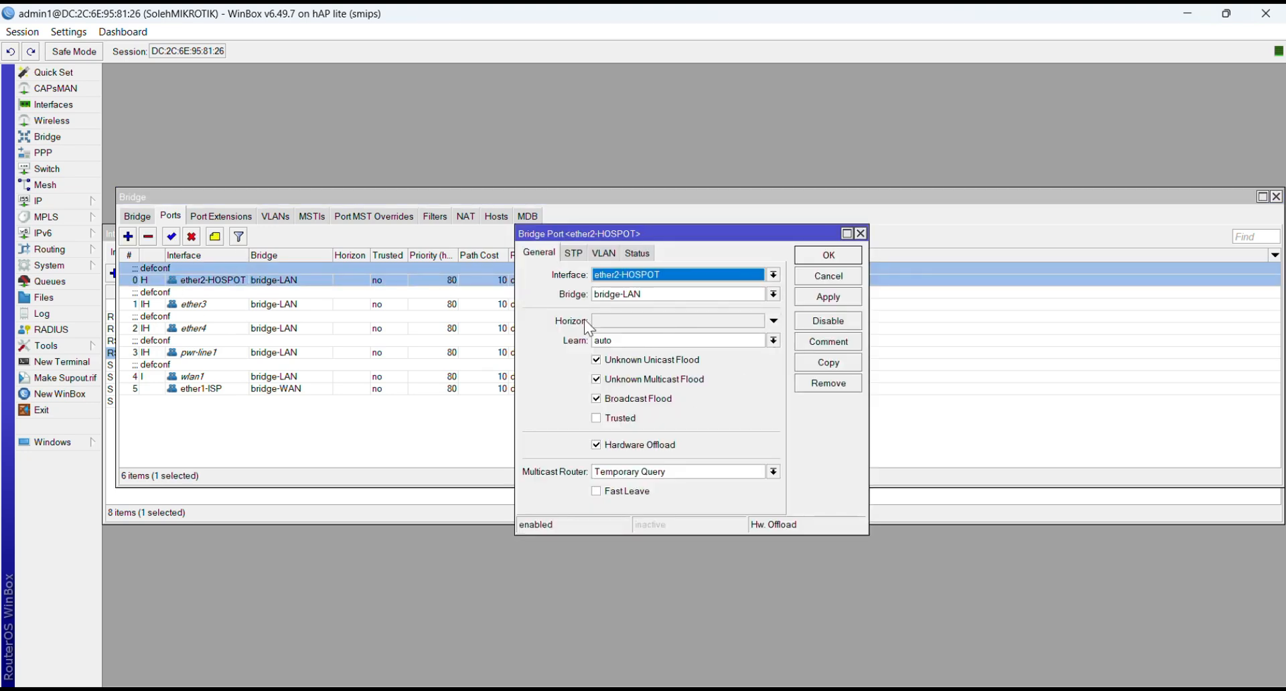
click(818, 300)
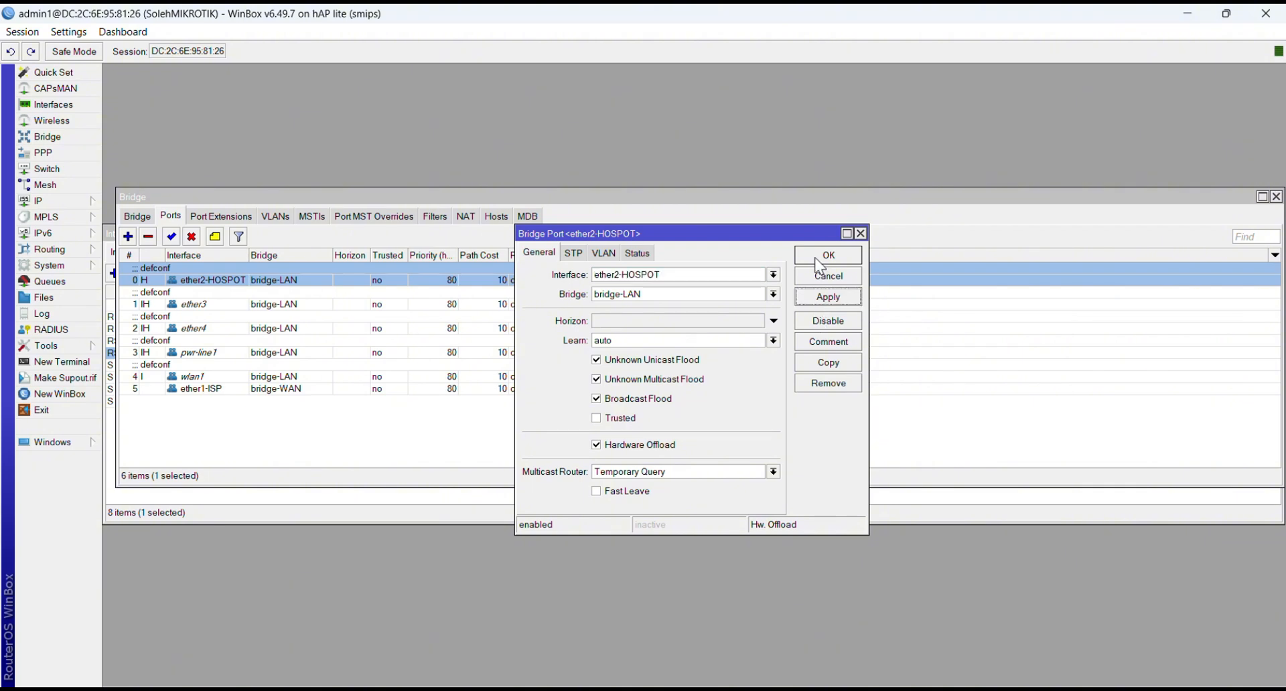
click(819, 258)
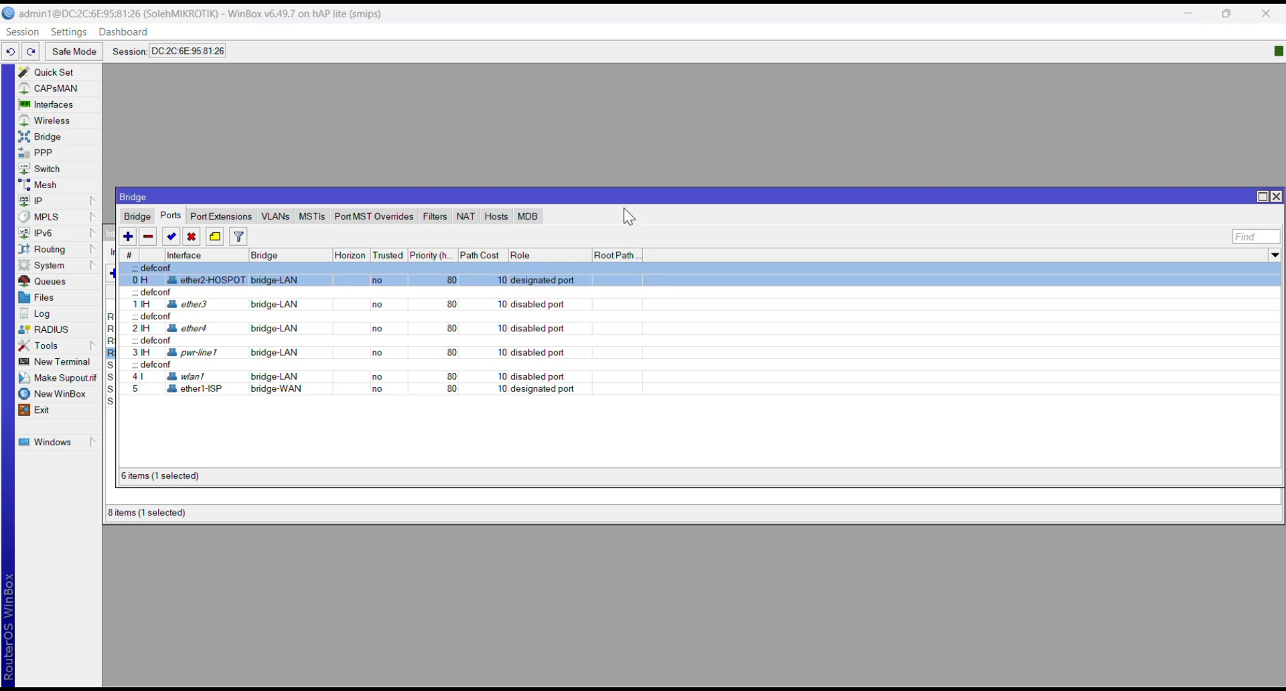
click(1276, 196)
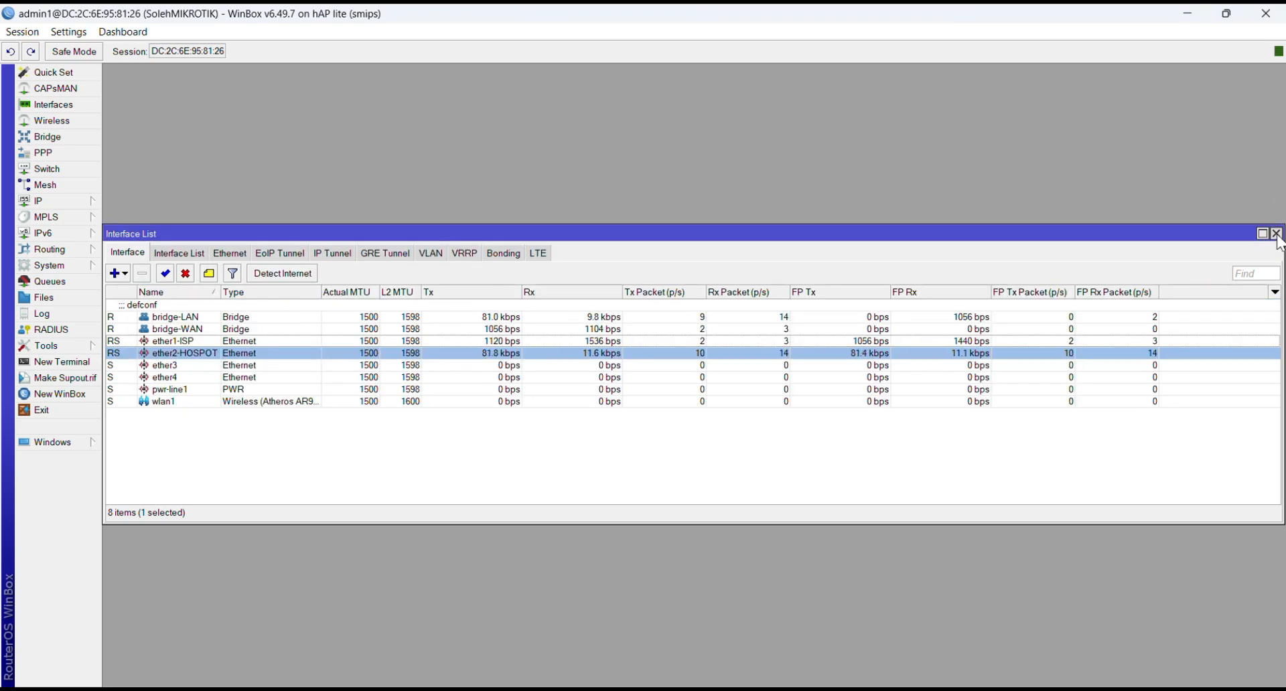
click(1277, 234)
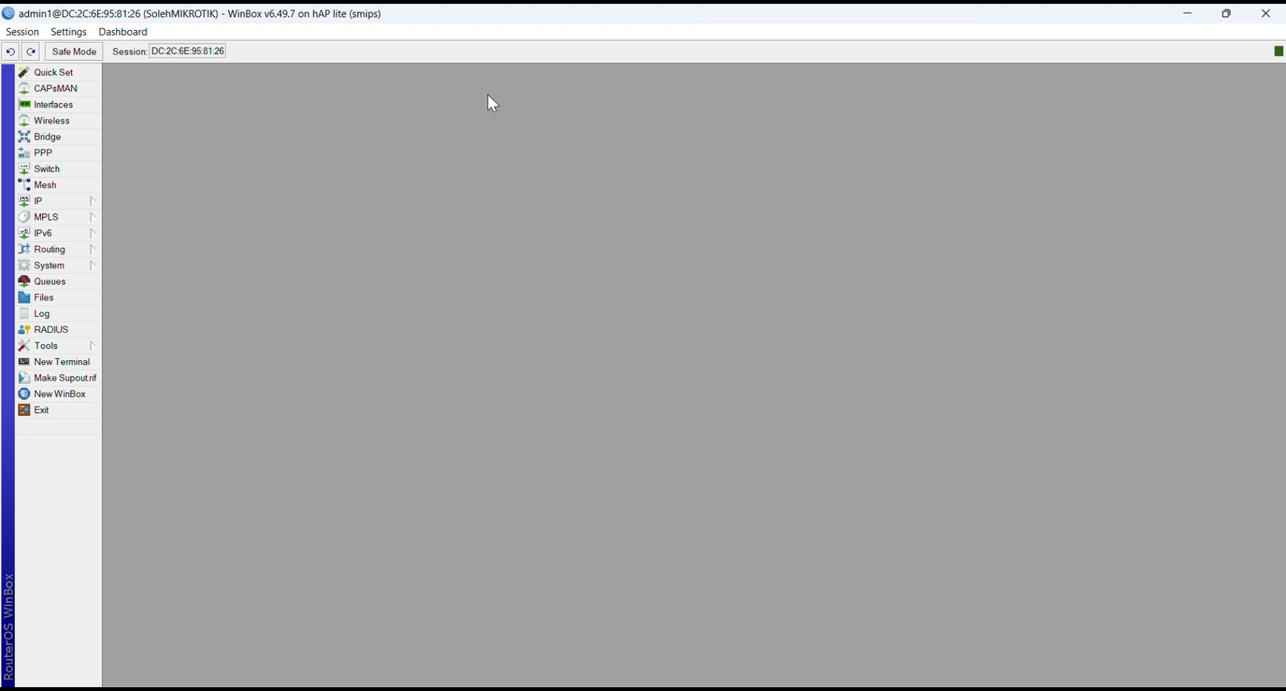
click(546, 30)
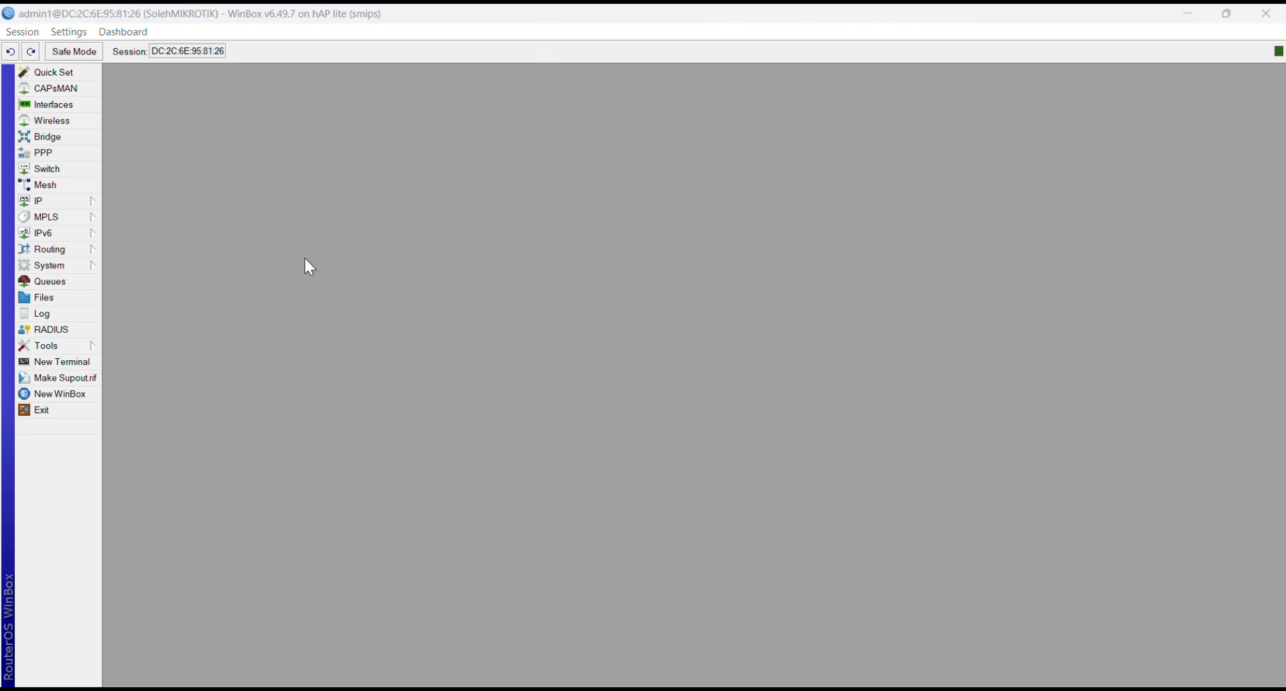
Step: Replace the ether1-ISP DHCP client with a new DHCP client on the bridge-WAN interface
click(94, 204)
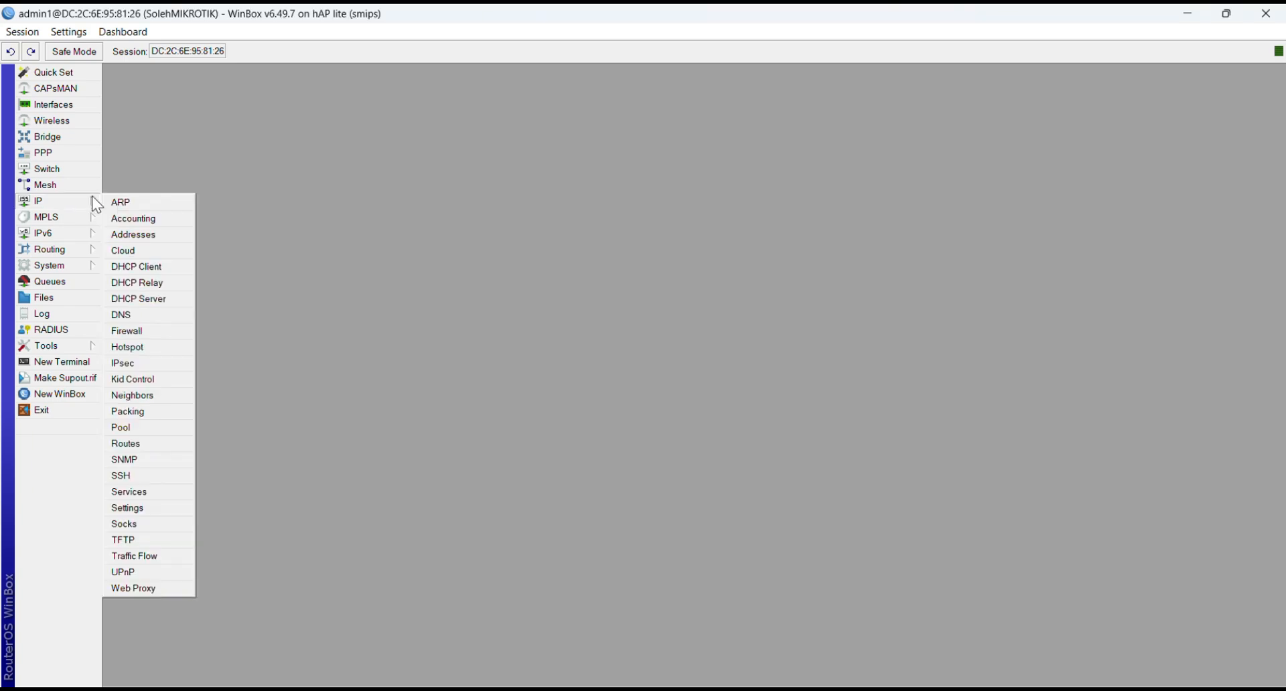
click(172, 268)
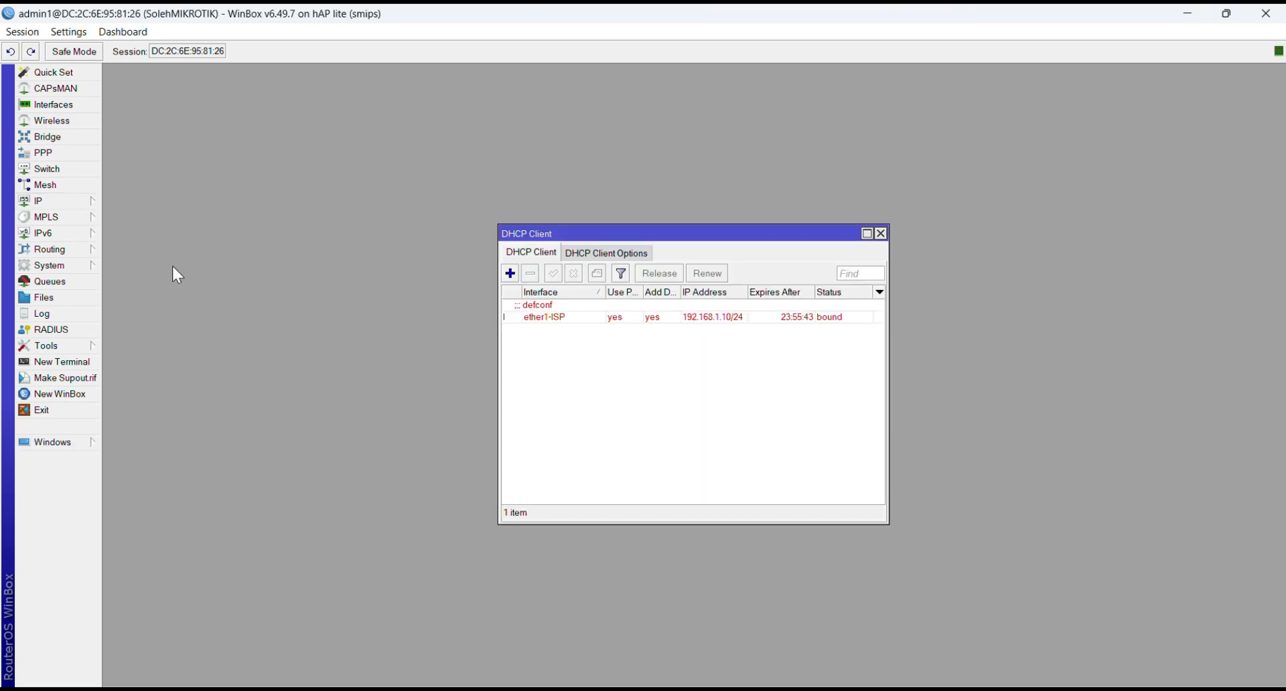
click(611, 321)
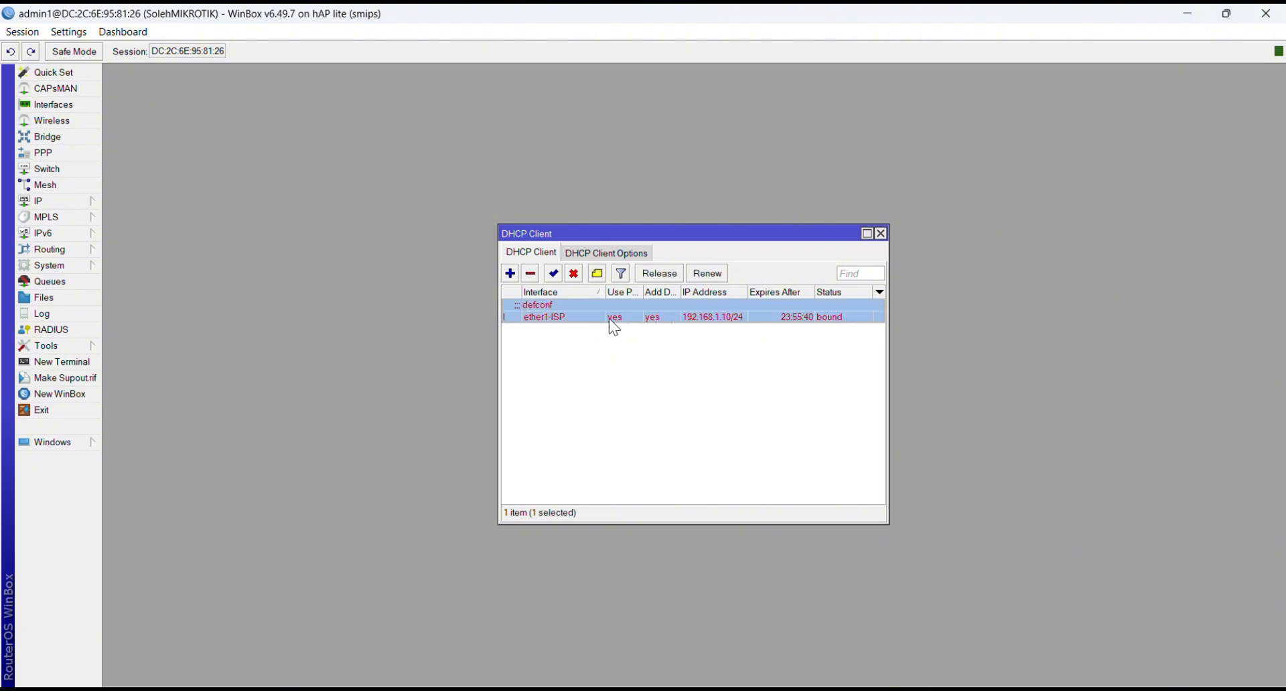
click(531, 274)
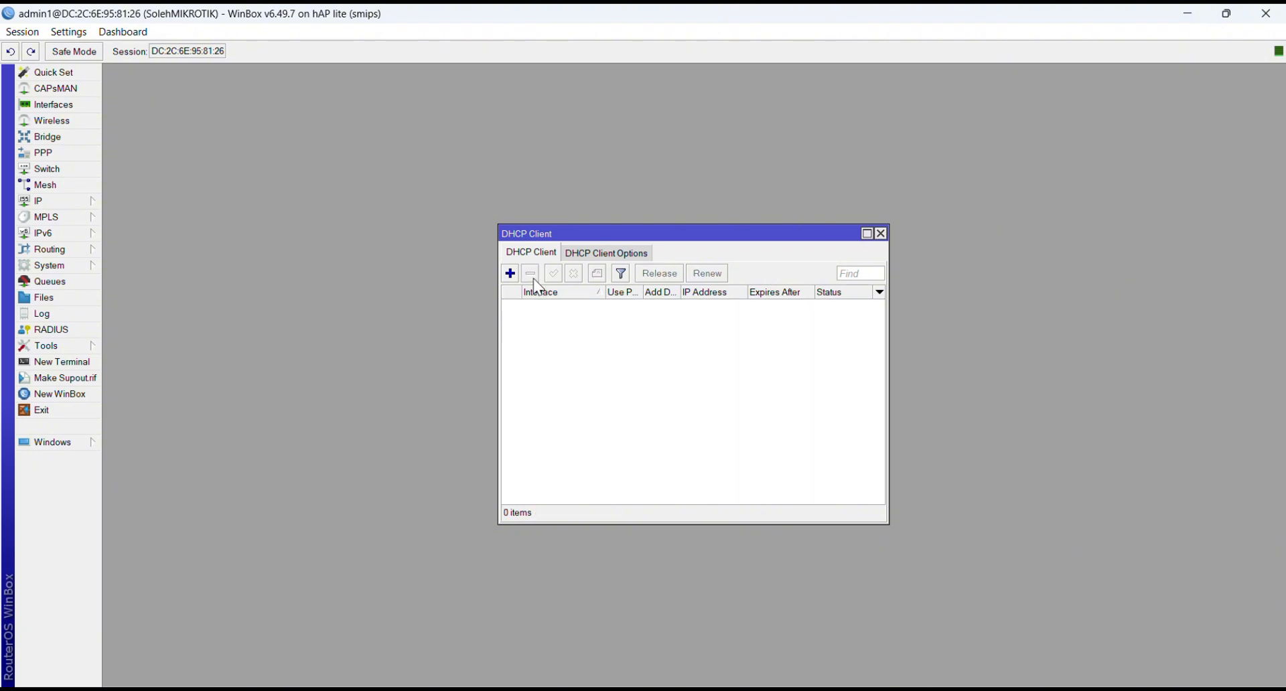
click(511, 274)
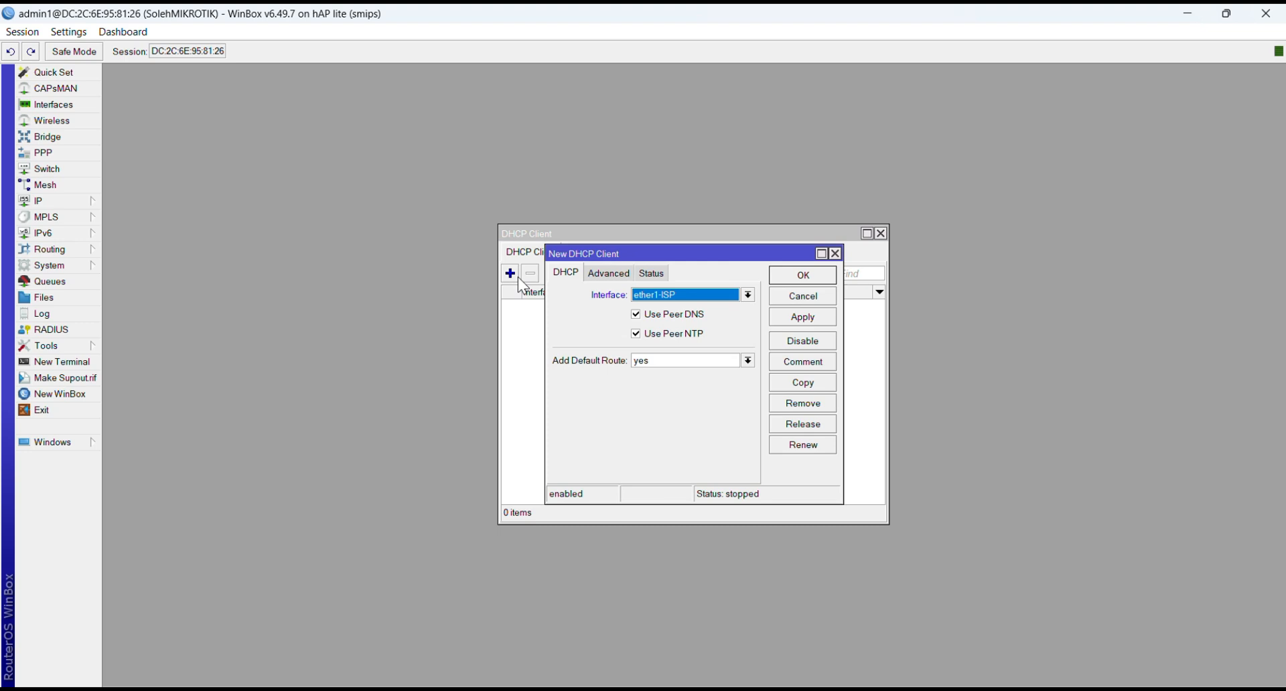
click(748, 294)
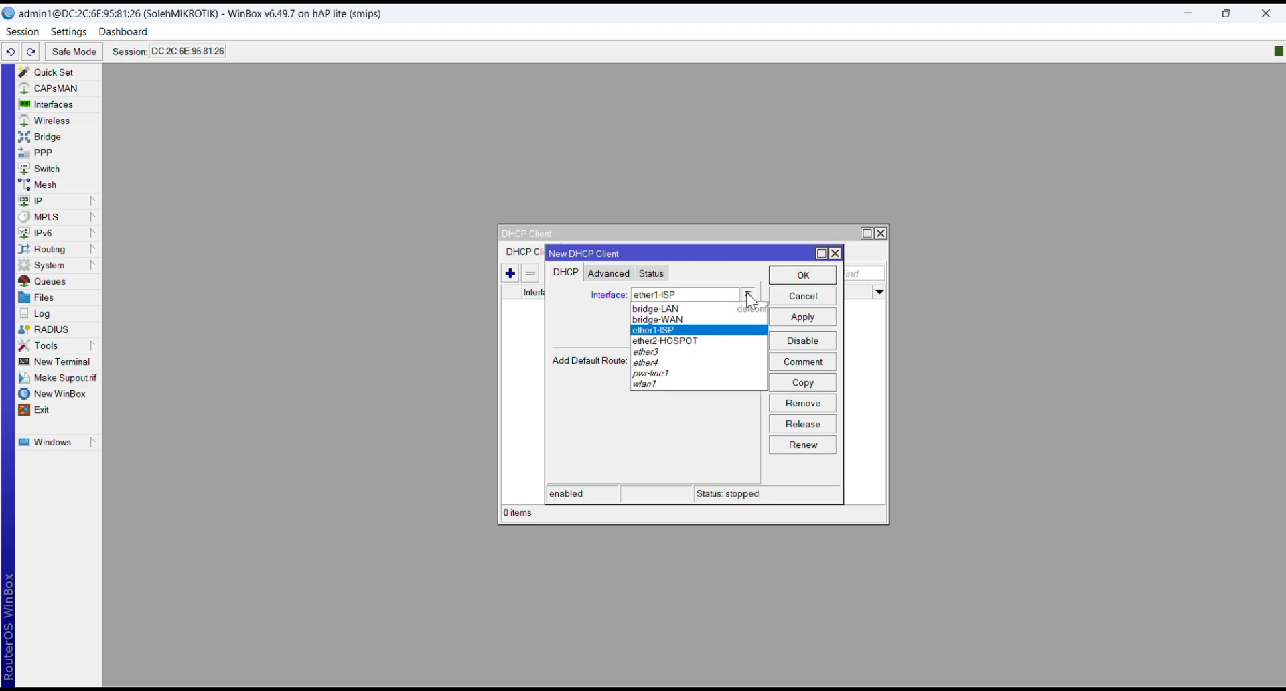
click(717, 320)
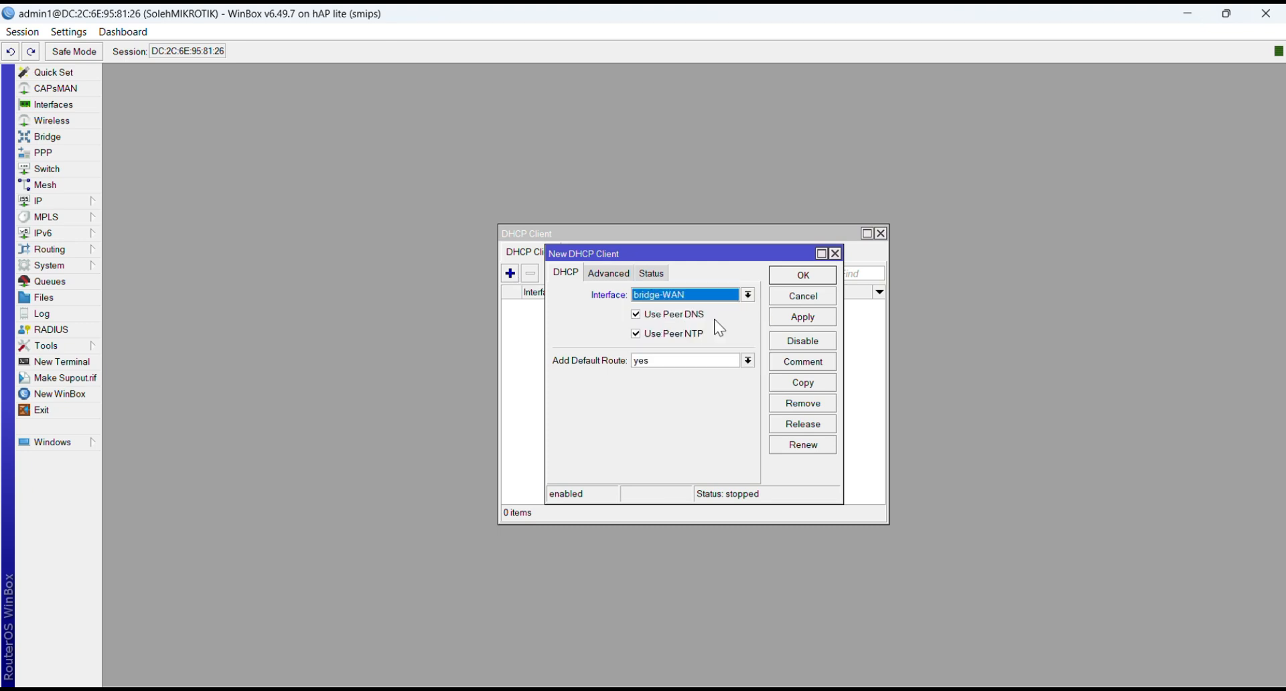
click(807, 323)
click(807, 277)
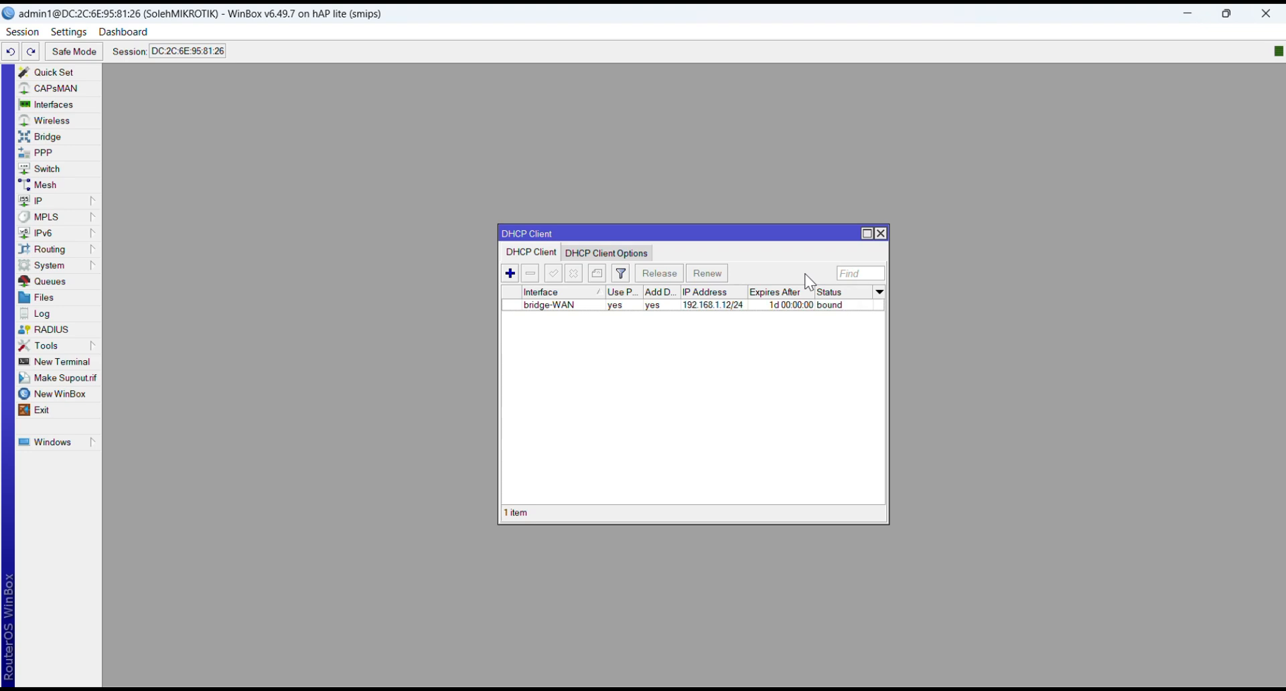
click(881, 234)
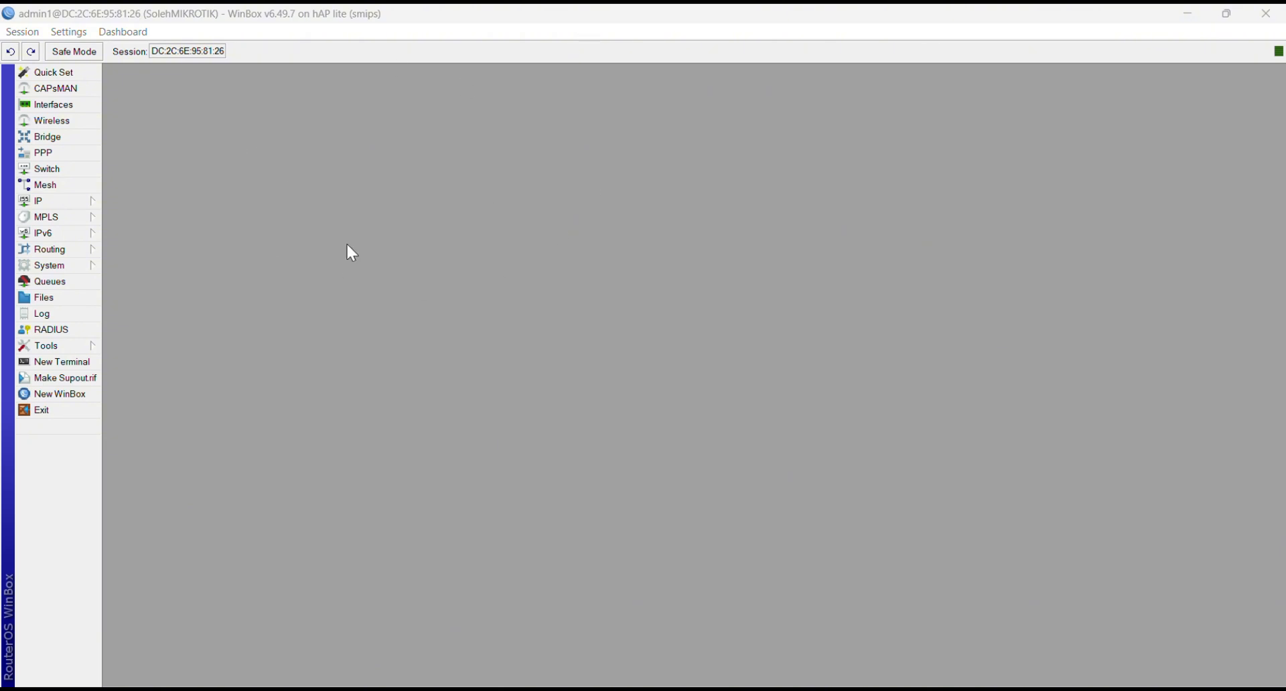
Step: Set the DNS servers to 8.8.8.8 and 8.8.4.4 with remote requests allowed
click(82, 200)
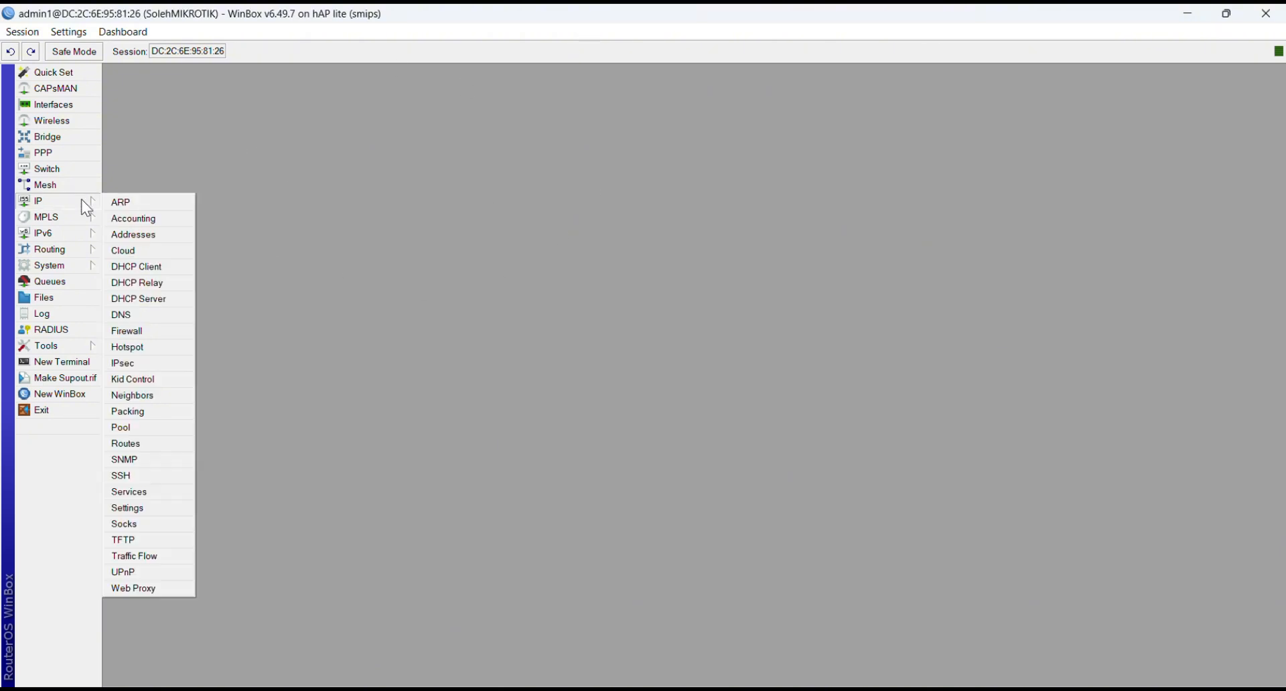
click(129, 315)
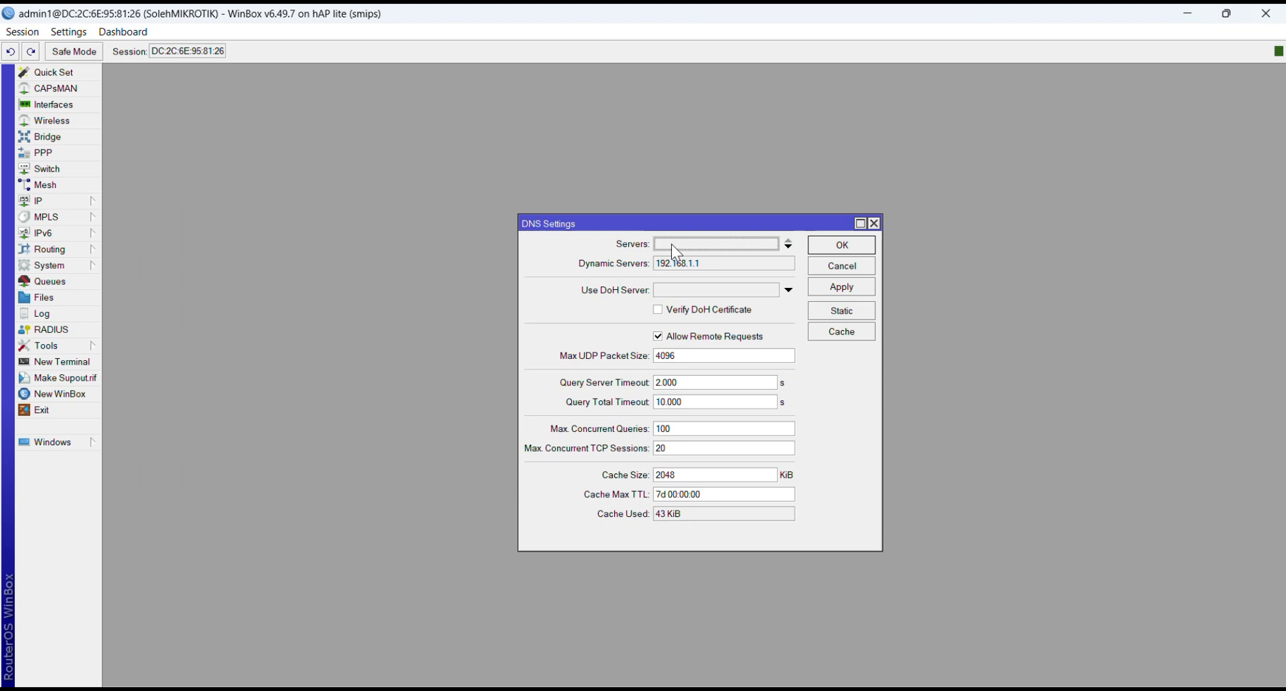
click(708, 241)
key(BackSpace)
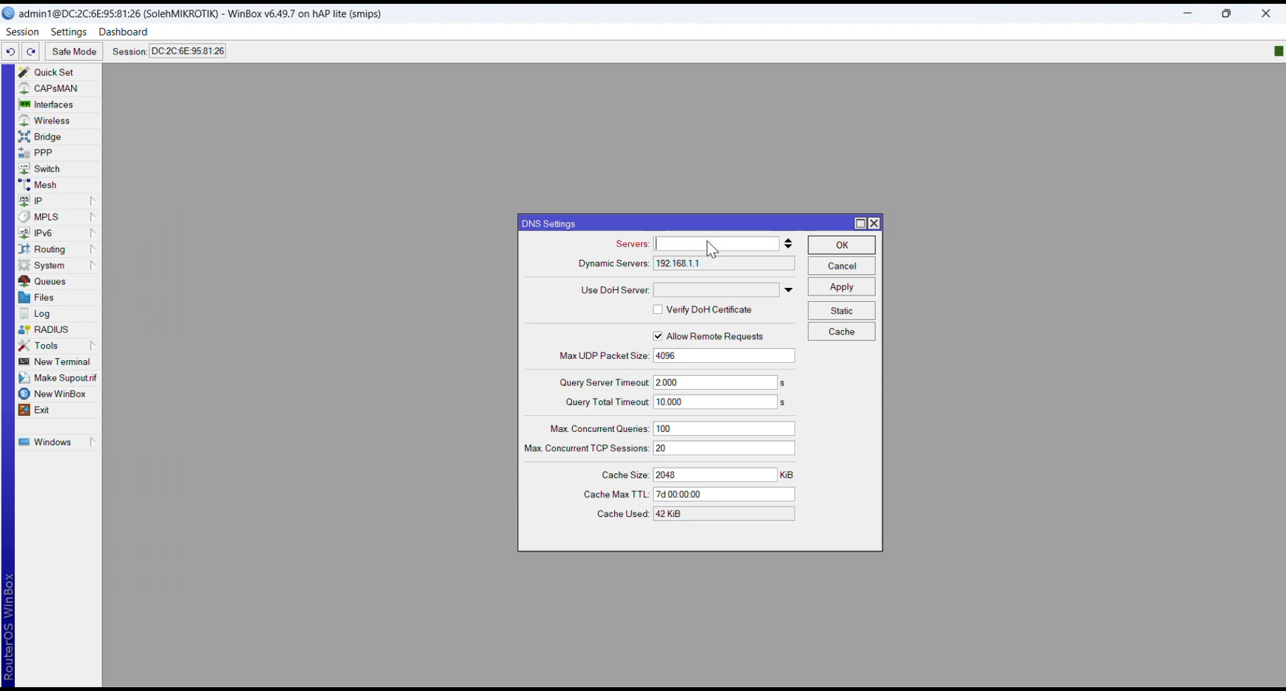
text(8.8.8.8)
click(788, 246)
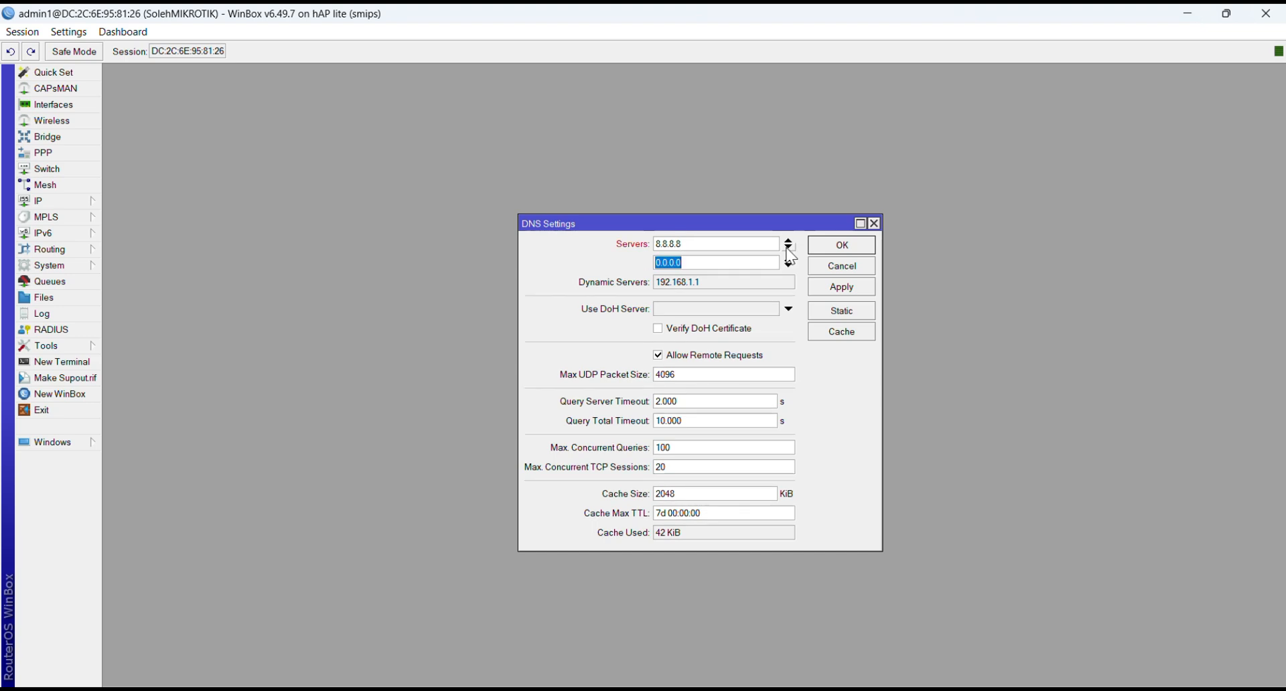
text(8.8.4.4)
click(657, 356)
click(658, 356)
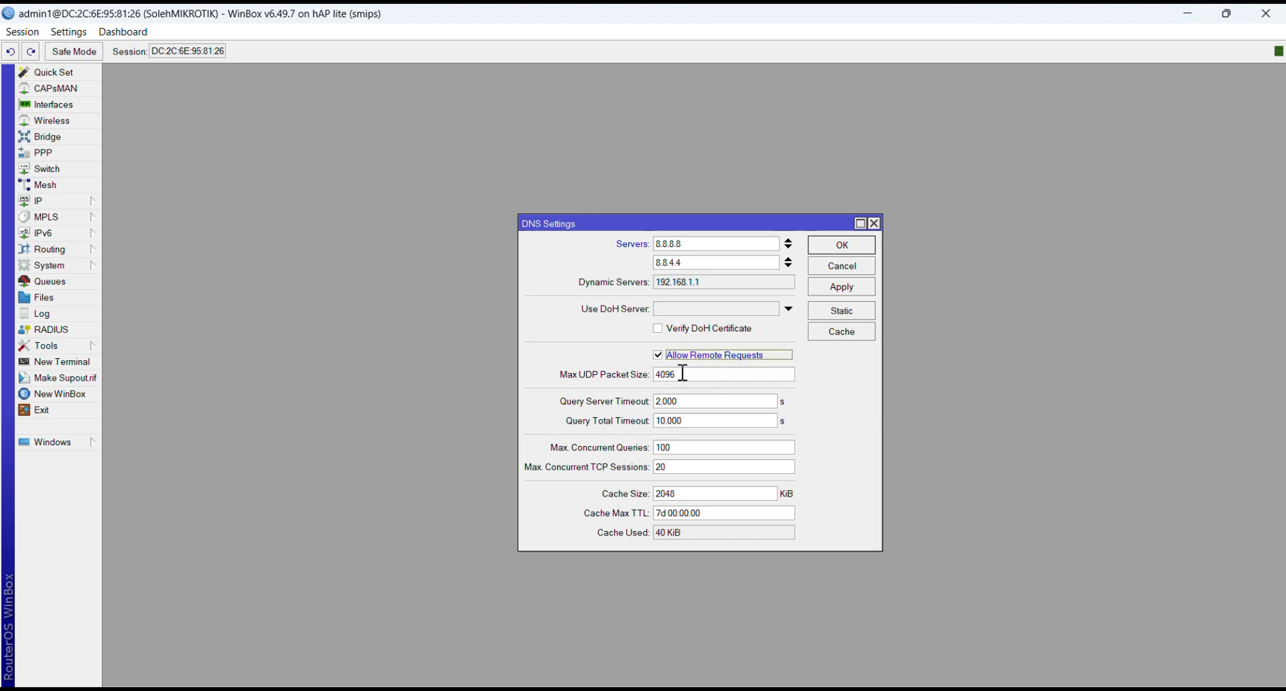
click(856, 288)
click(842, 244)
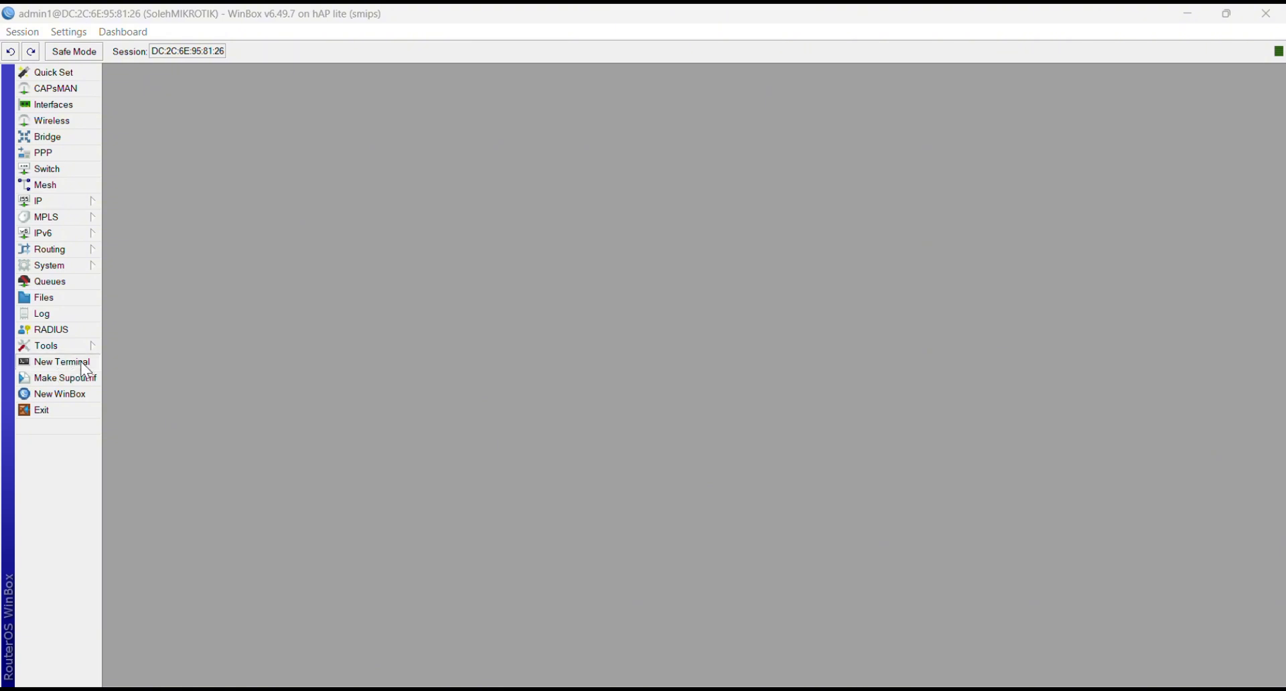
Step: Ping google.com from a new terminal to test the router's internet connectivity
click(62, 362)
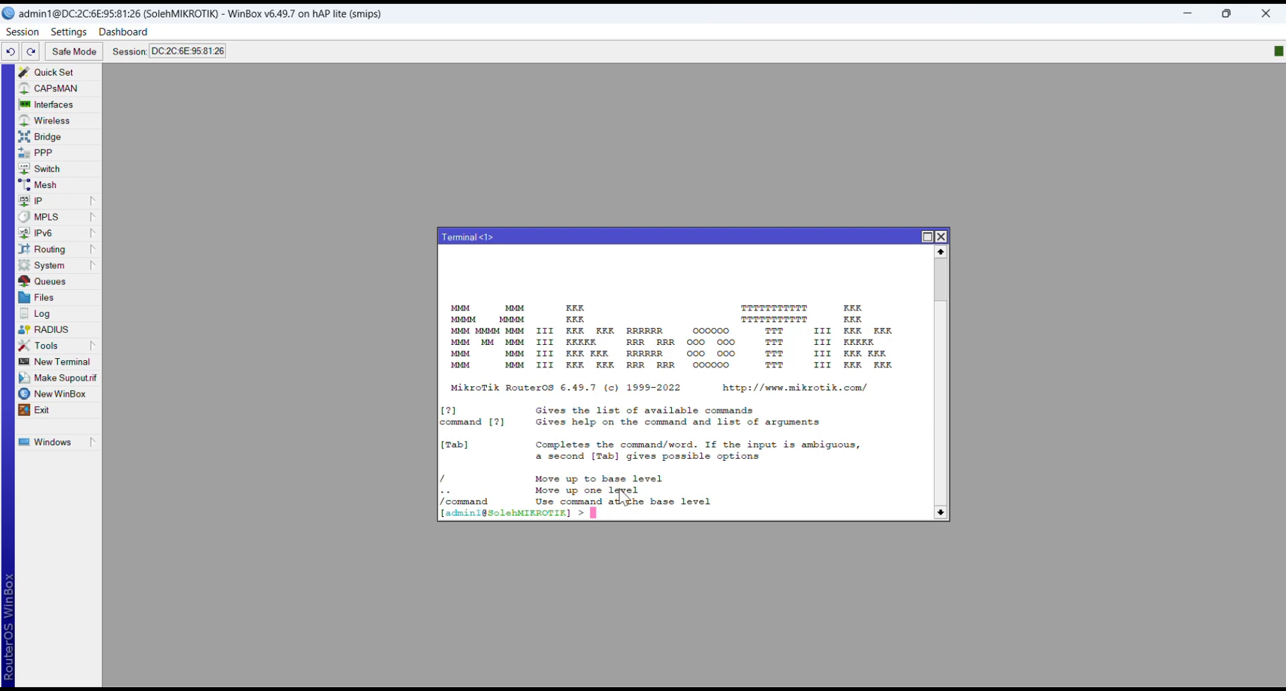
text(ping google.com)
key(Return)
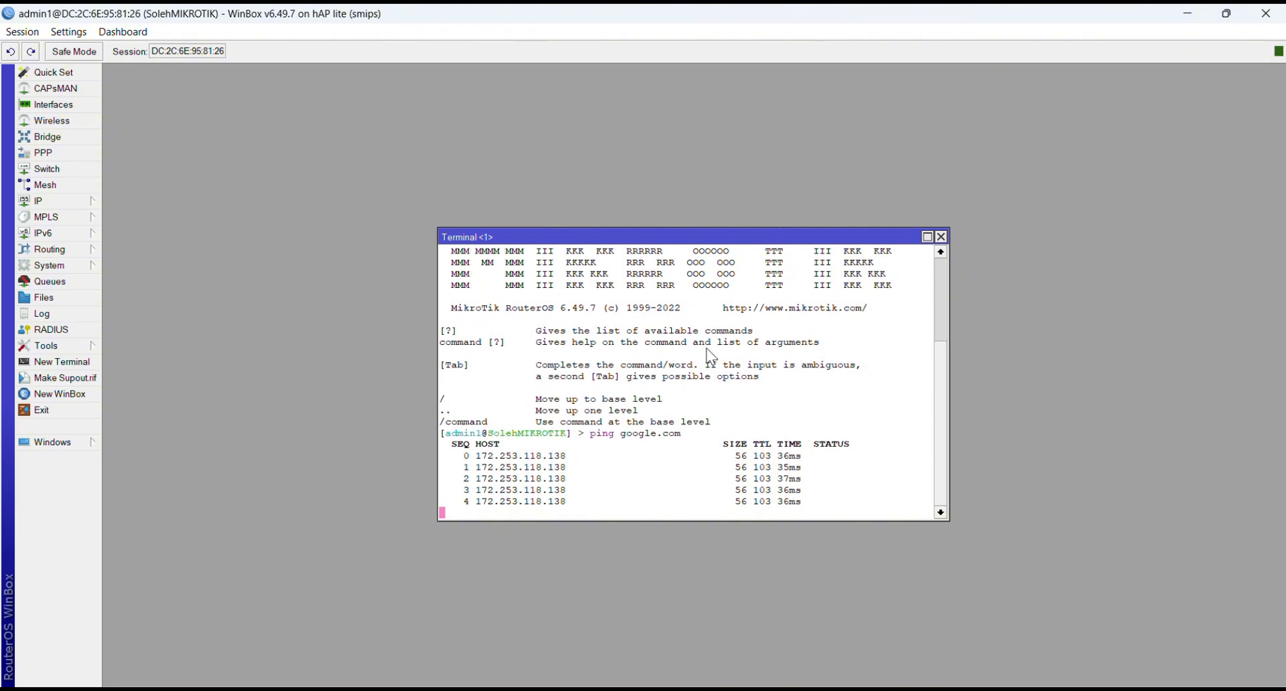
key(ctrl+c)
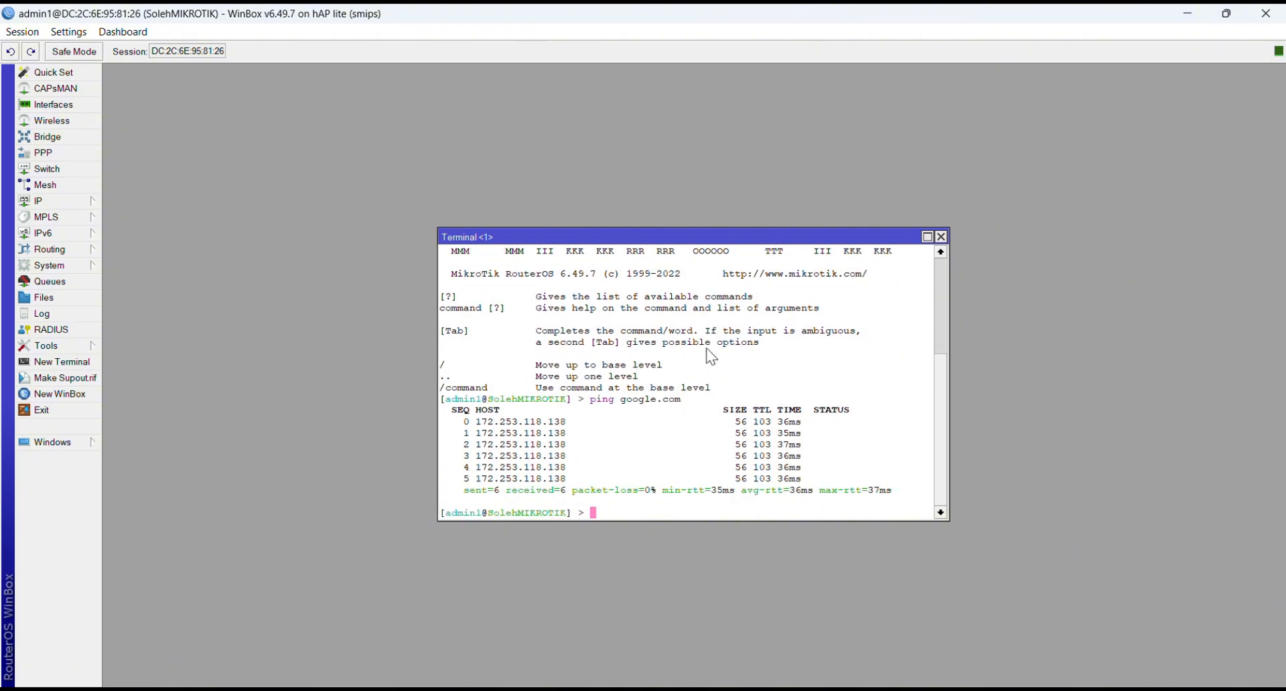
click(941, 238)
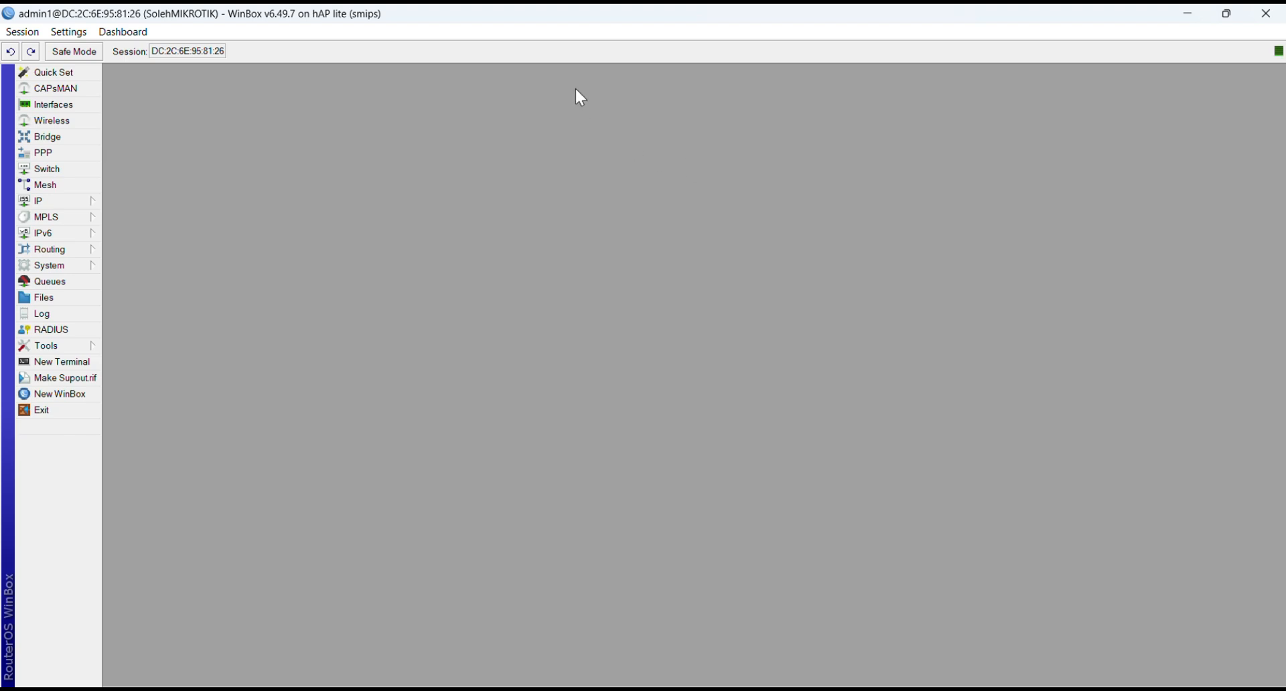
Step: Review the router's IP address list and close it
click(548, 36)
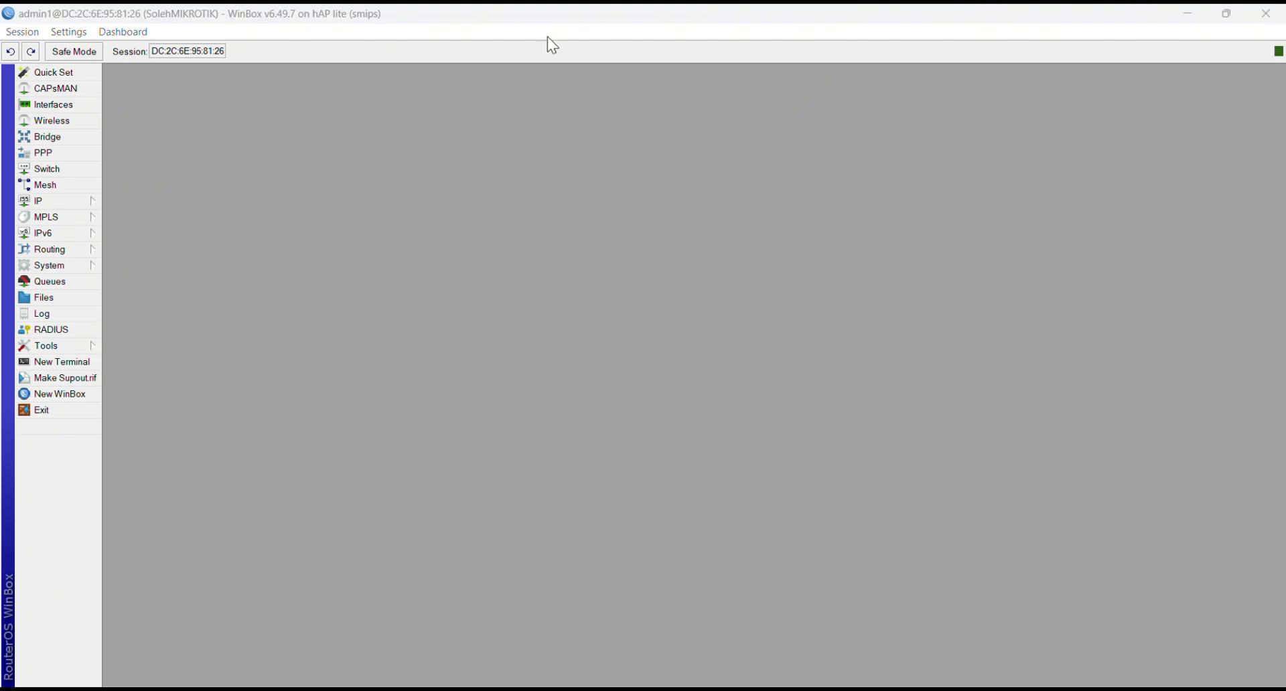
click(75, 205)
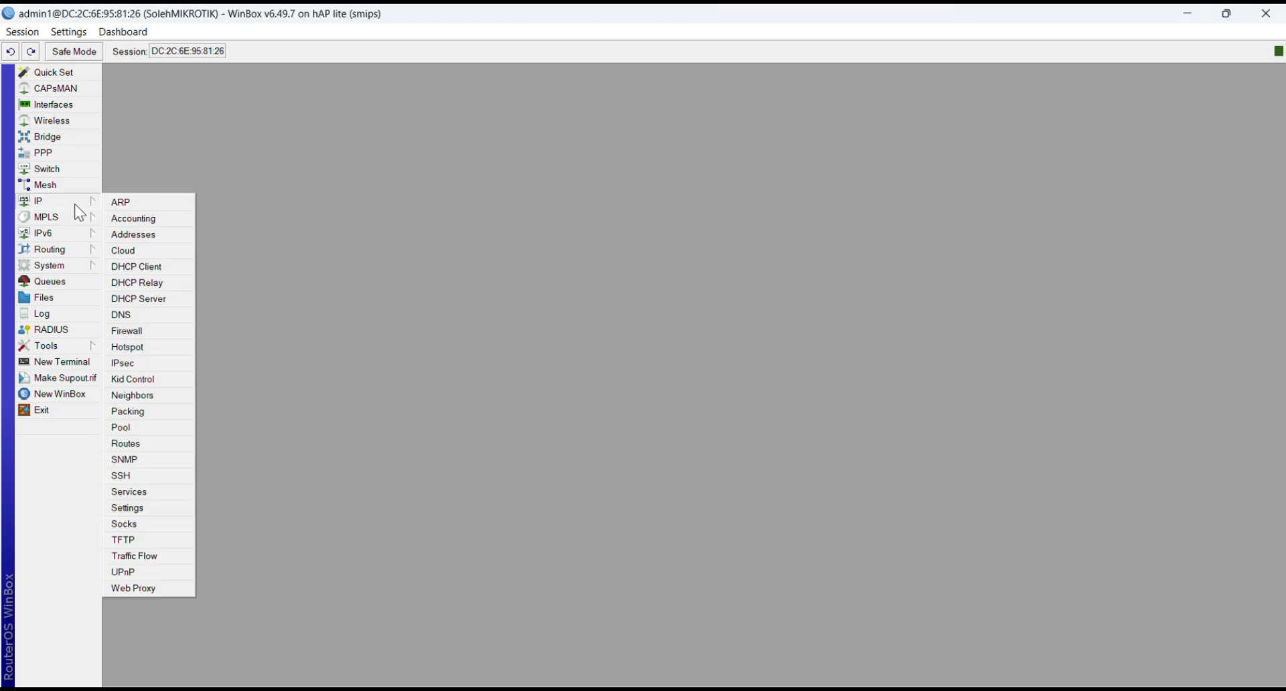
click(165, 237)
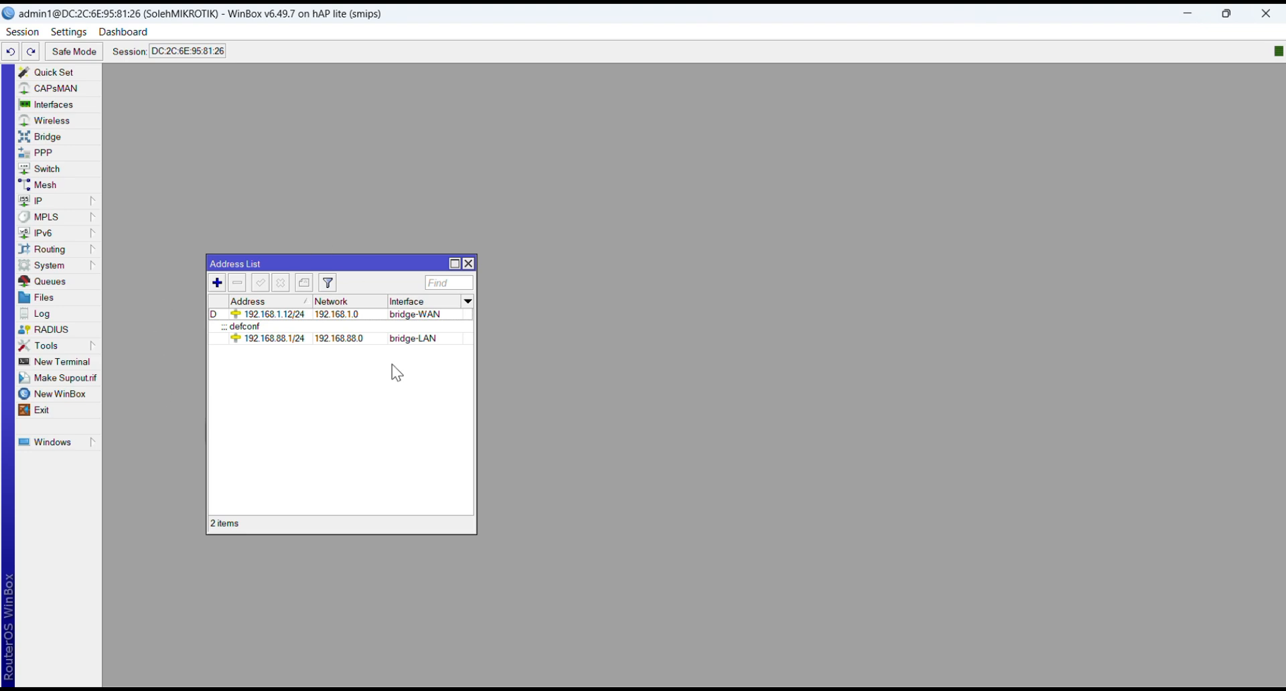
click(469, 263)
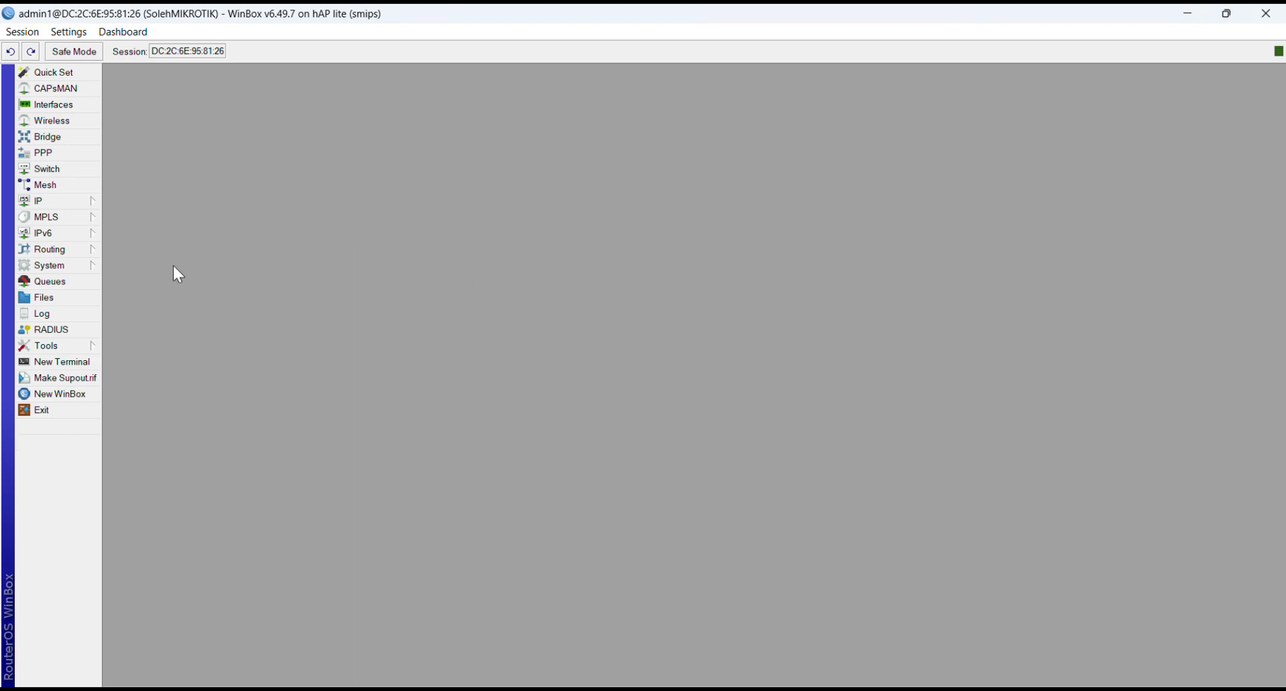
Step: Run DHCP Setup on bridge-LAN, accepting the default address space, pool, DNS server and 00:10:00 lease time
click(70, 199)
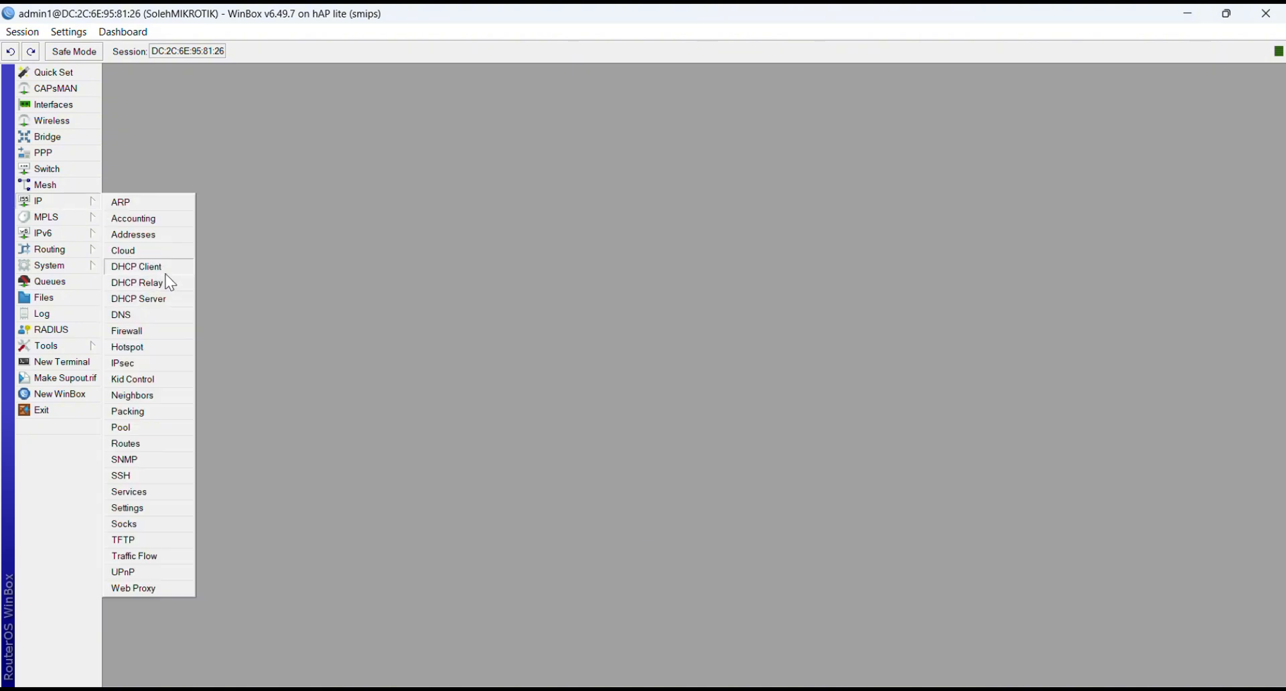
click(164, 297)
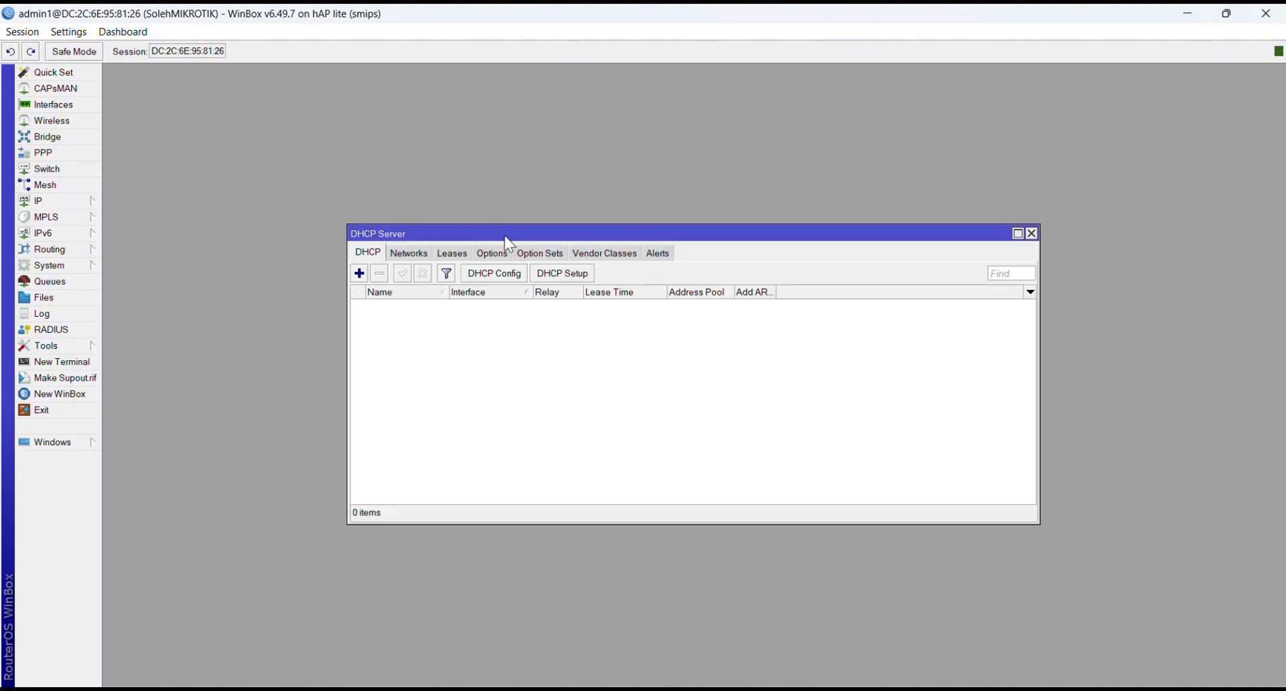
click(566, 276)
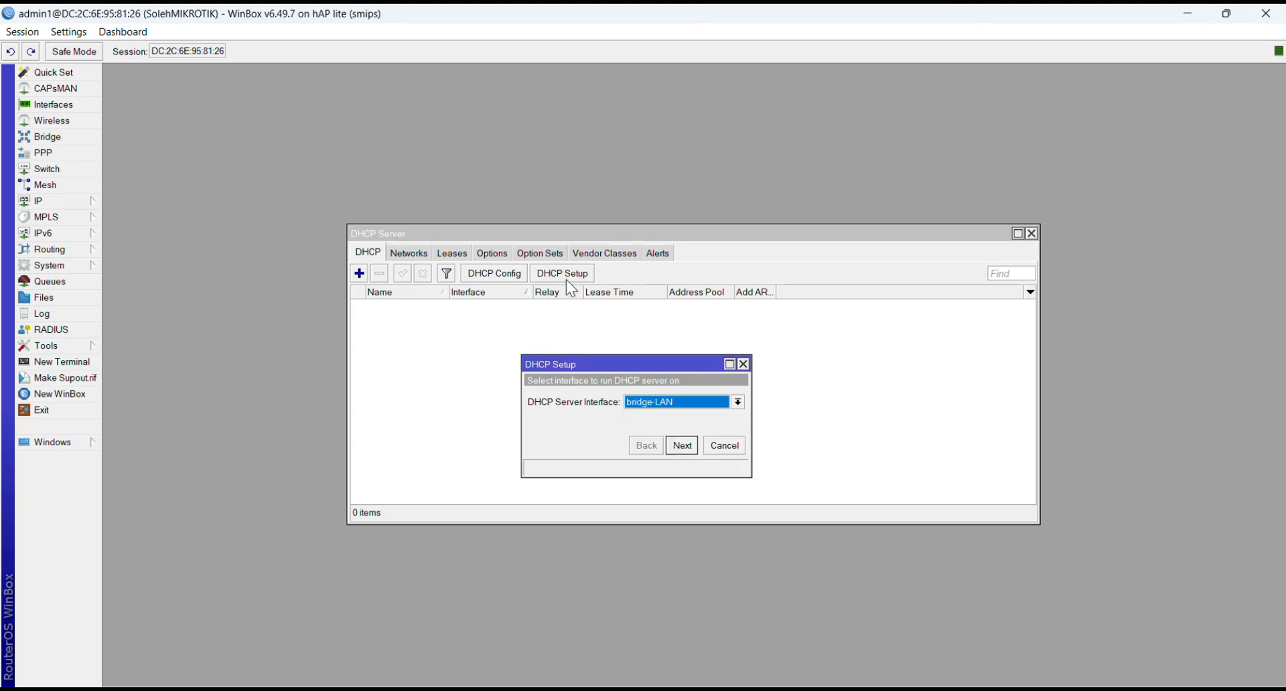
click(737, 402)
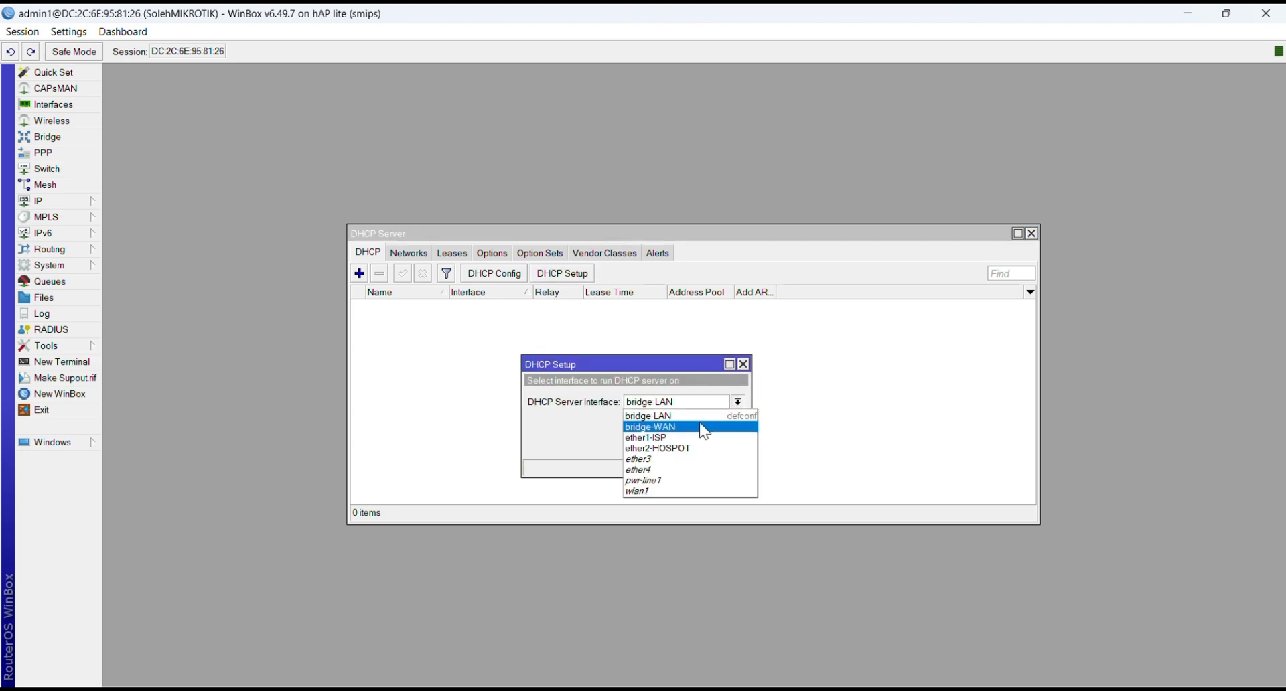
click(697, 416)
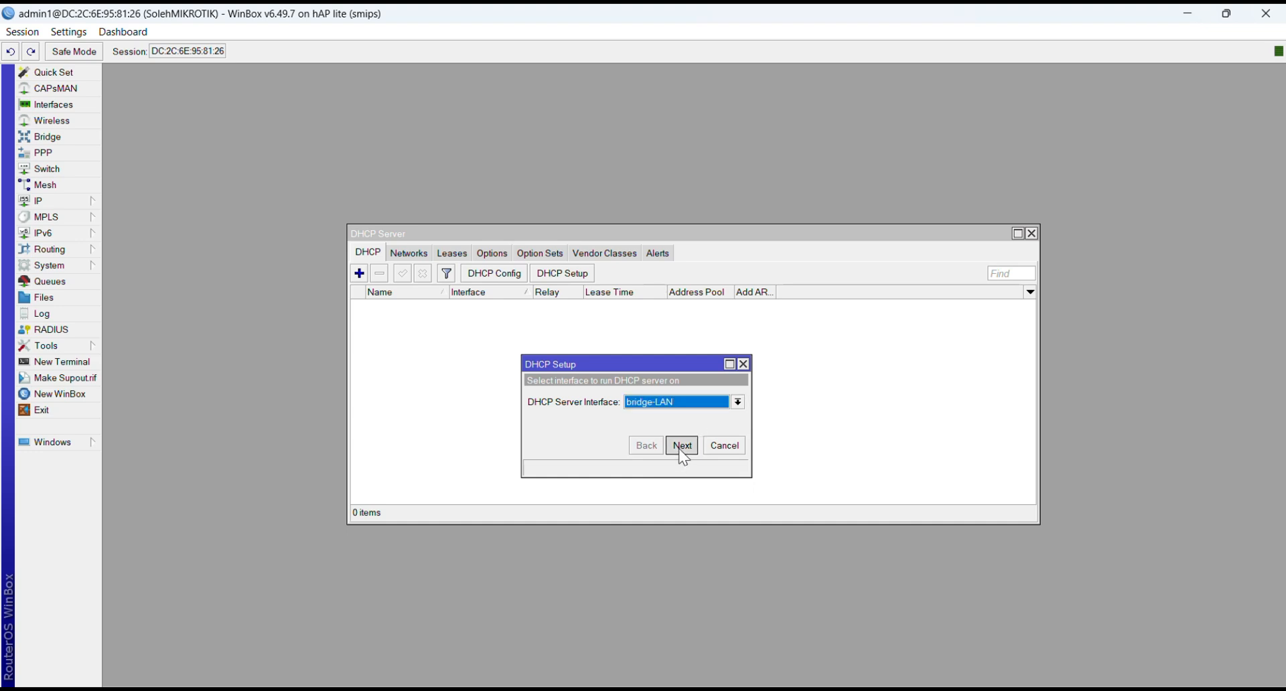
click(682, 446)
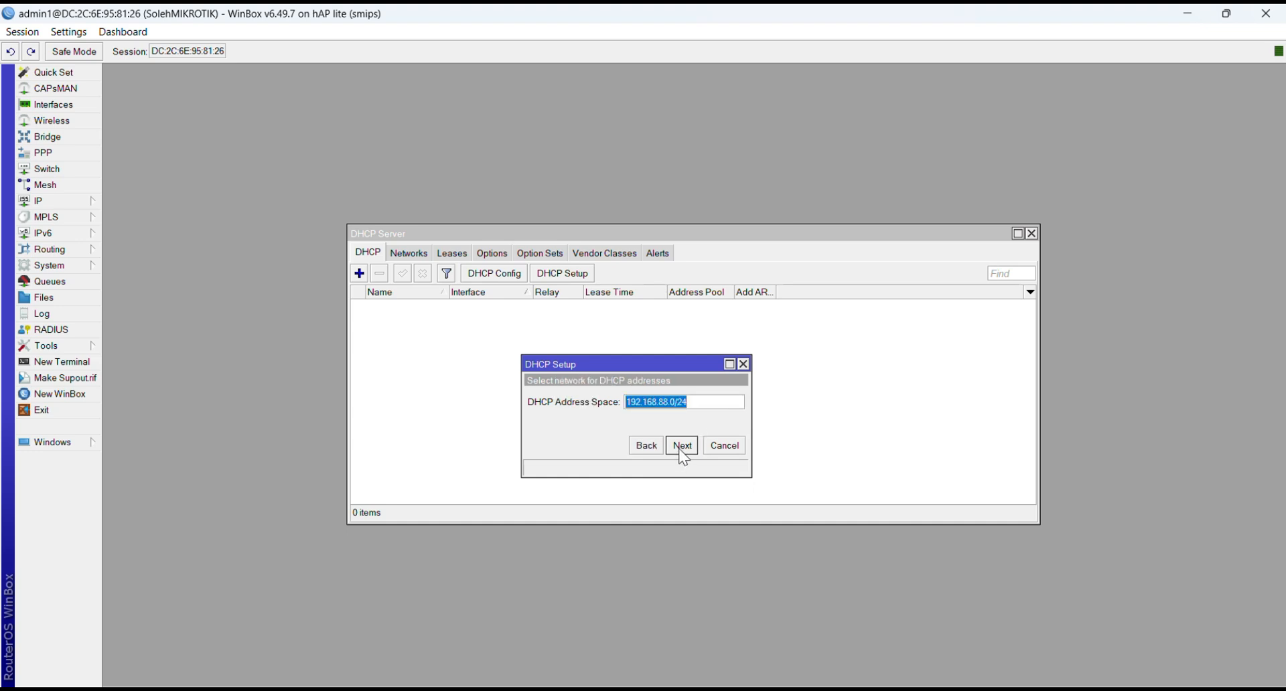
click(682, 446)
click(682, 446)
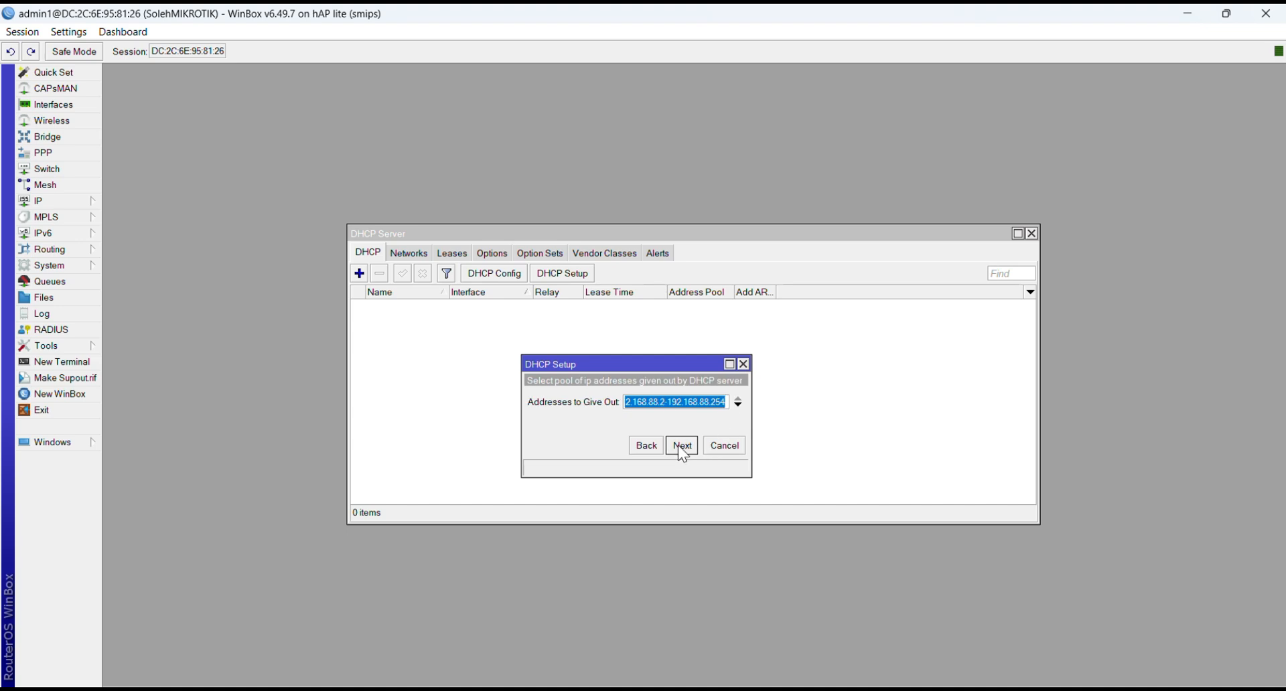
click(682, 447)
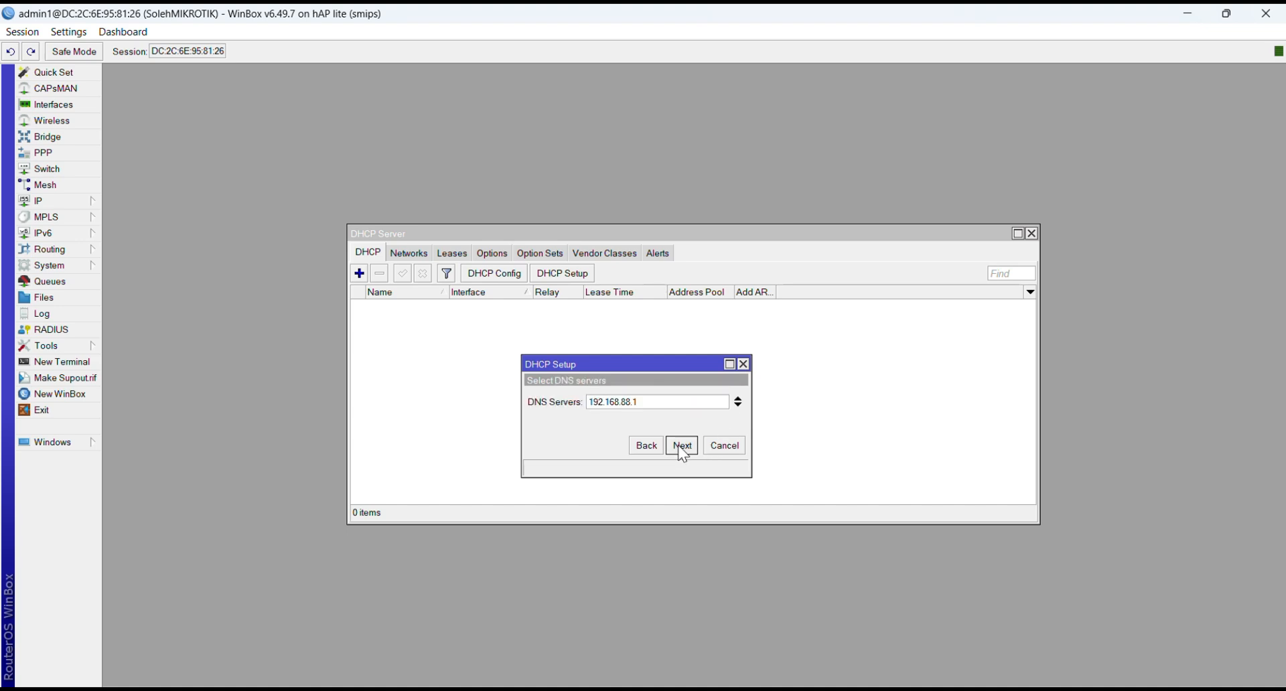
click(682, 447)
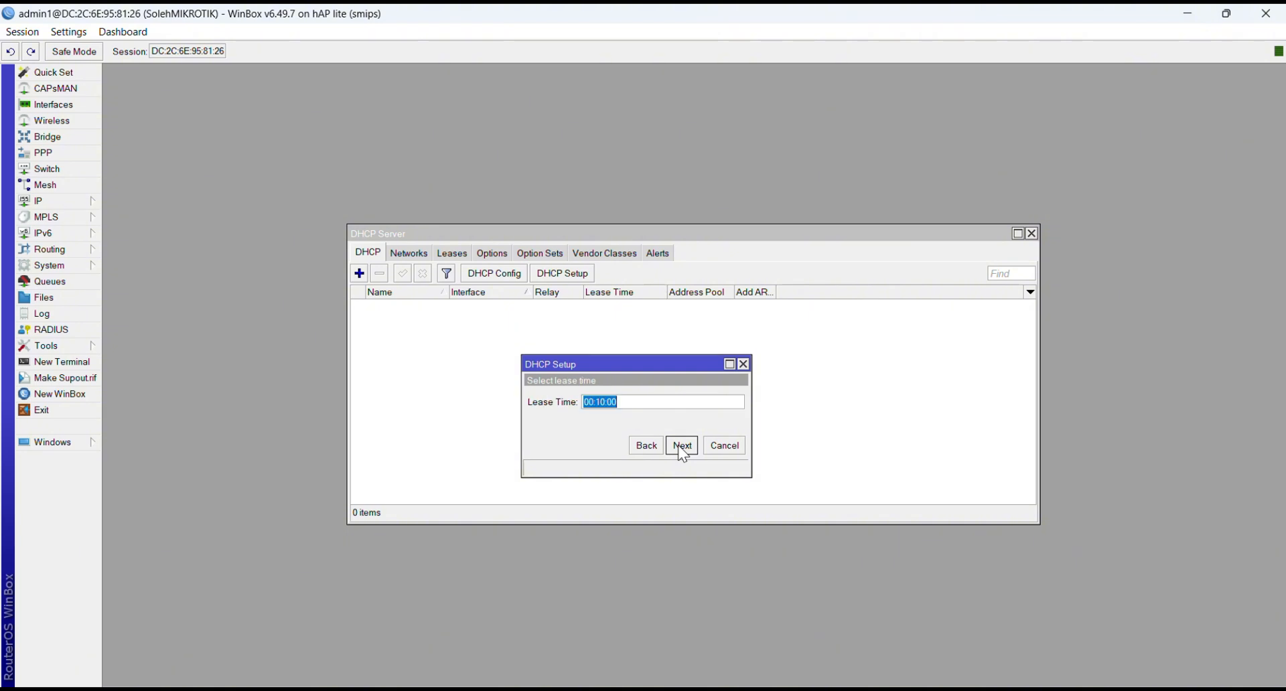
click(682, 446)
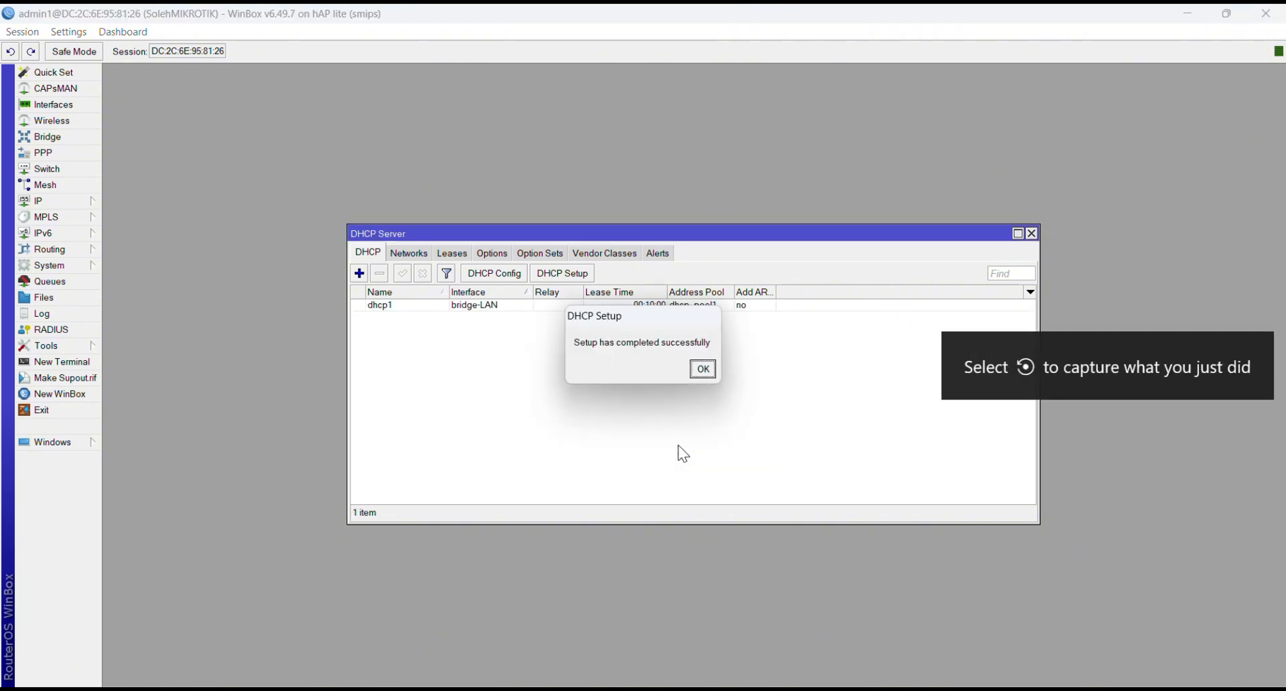
click(705, 374)
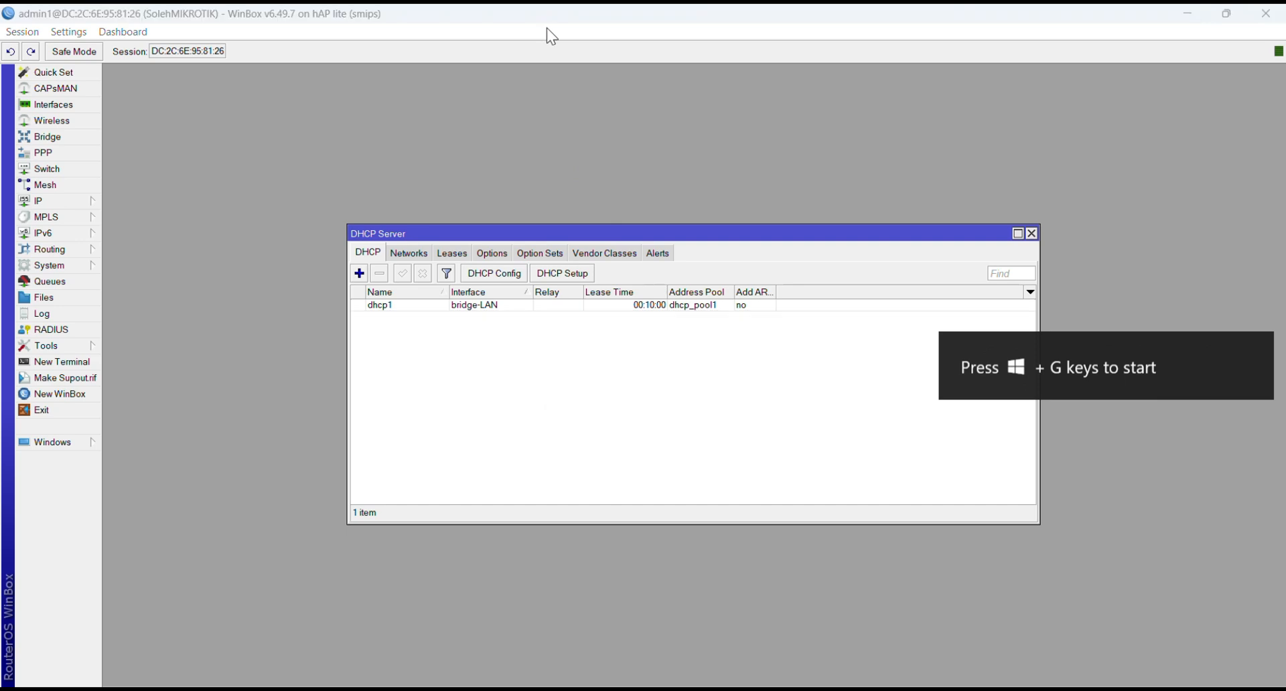
click(1032, 234)
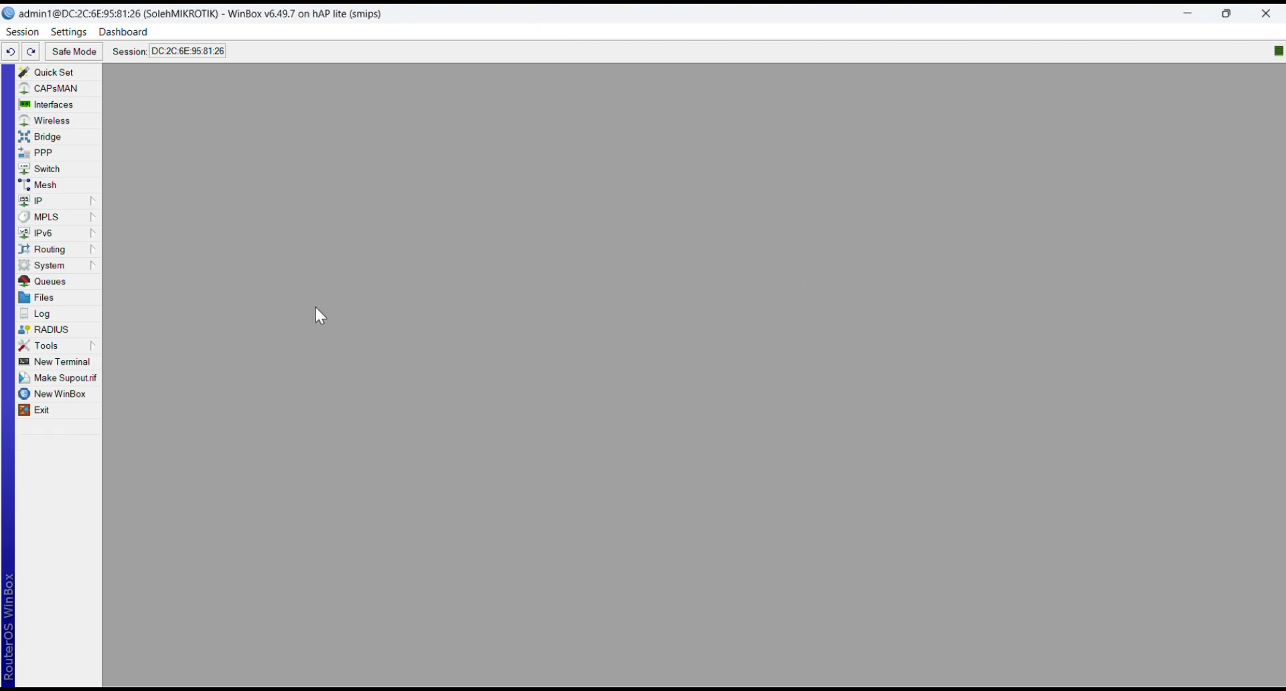
Step: Add a srcnat NAT rule in the firewall with the out-interface set to bridge-WAN
click(72, 201)
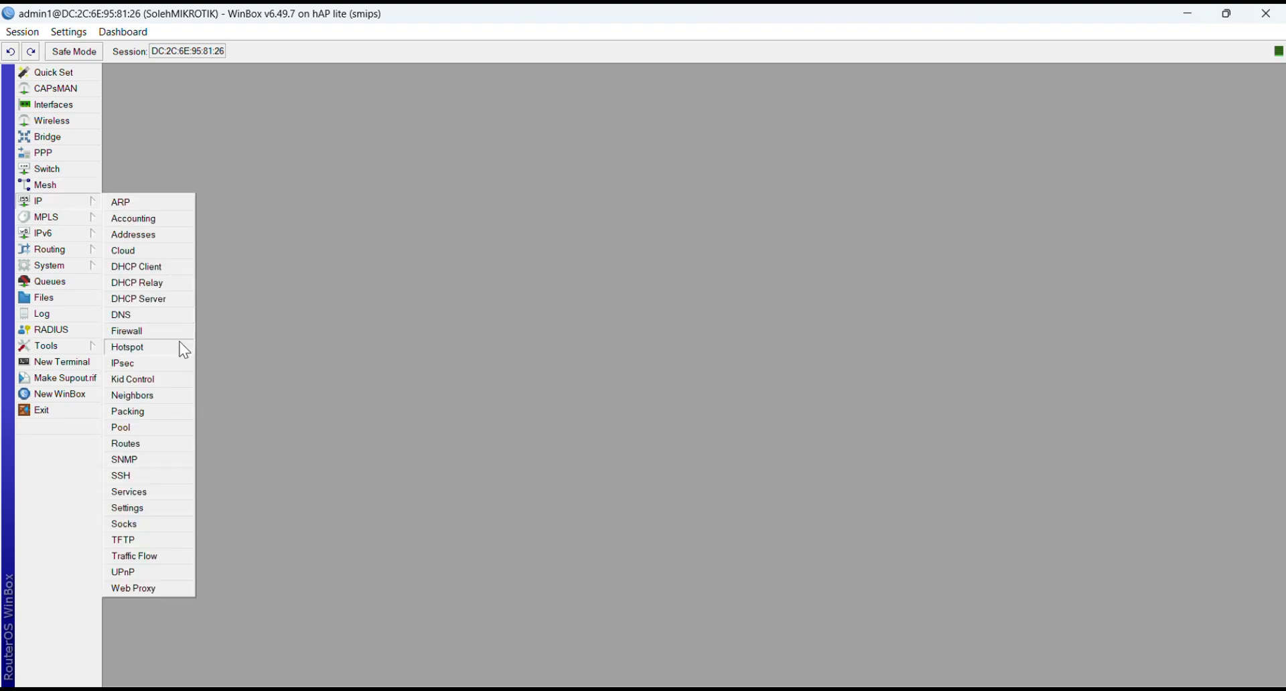
click(161, 335)
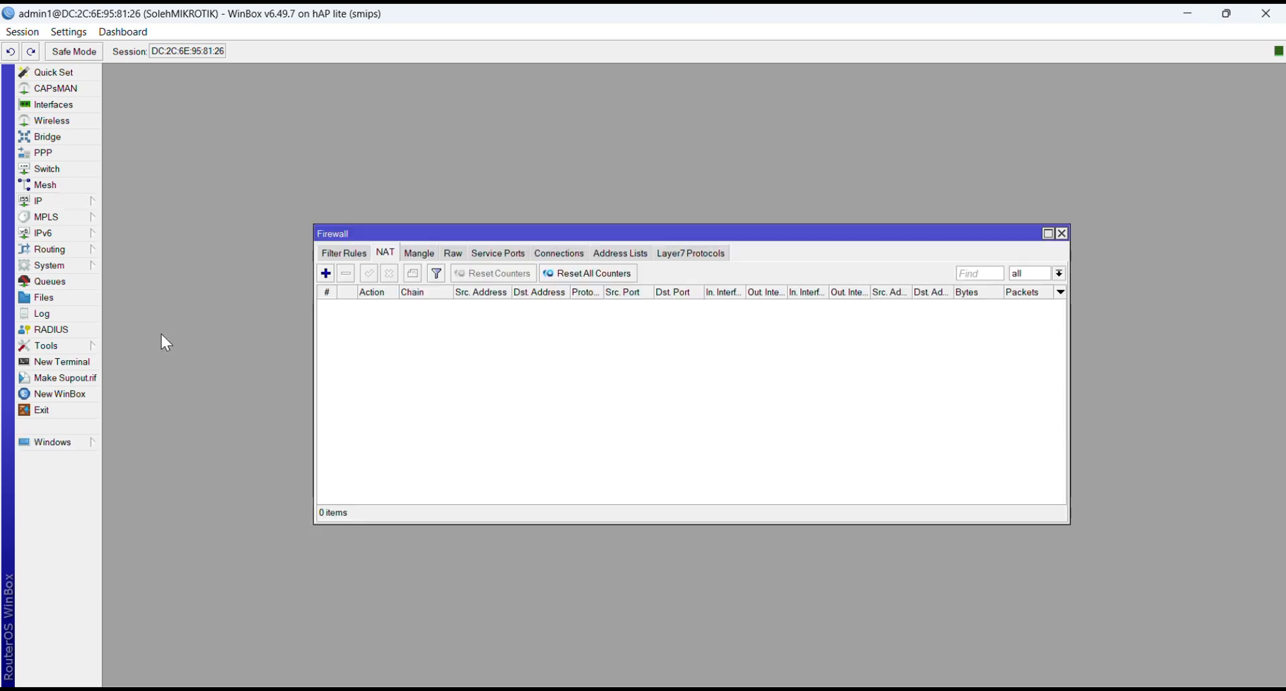
click(326, 274)
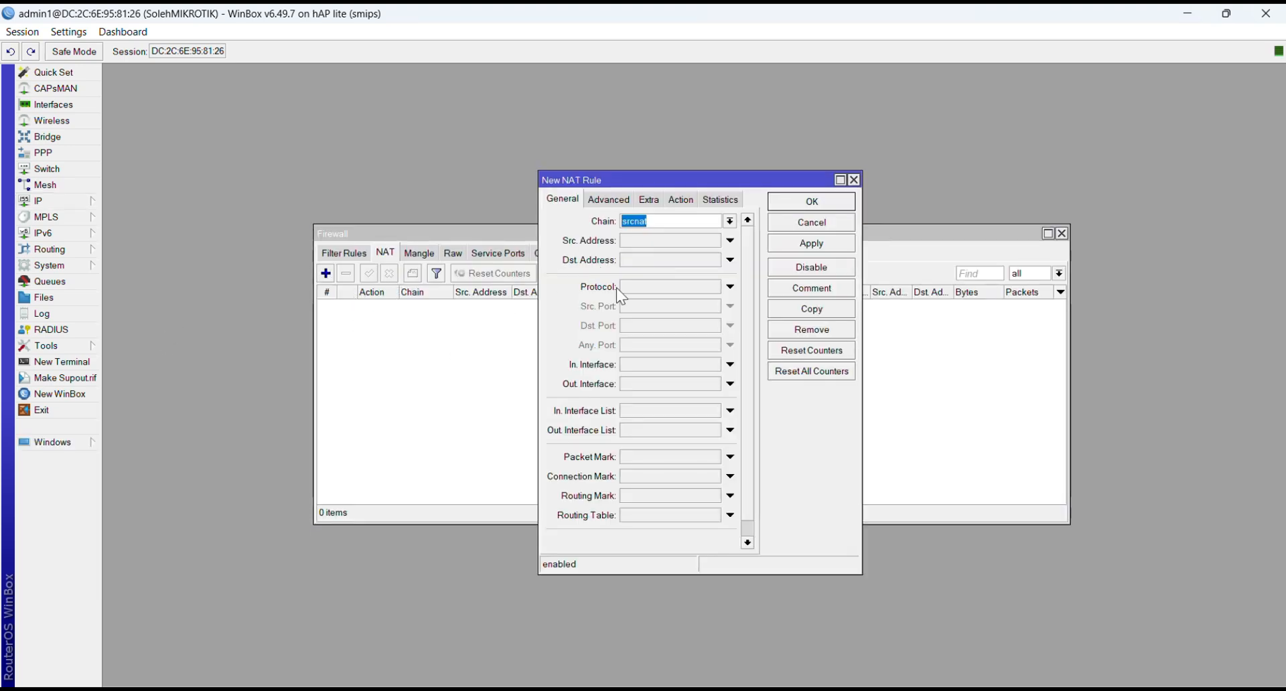
click(730, 385)
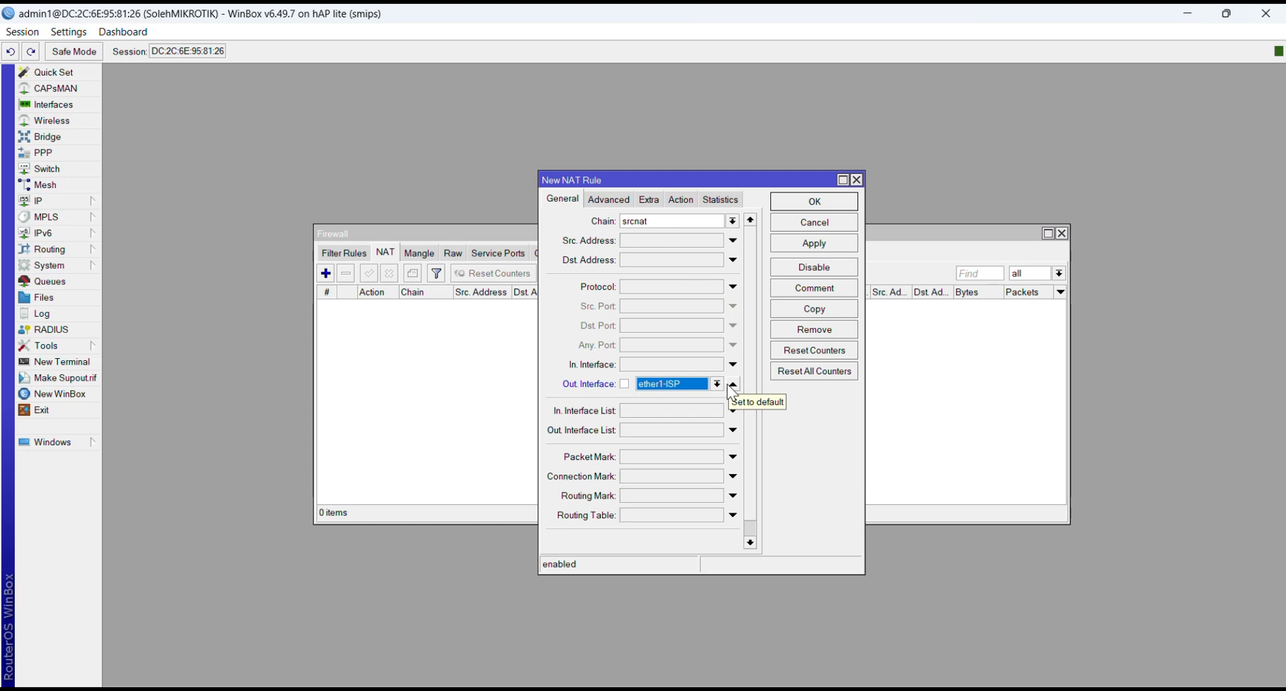
click(716, 384)
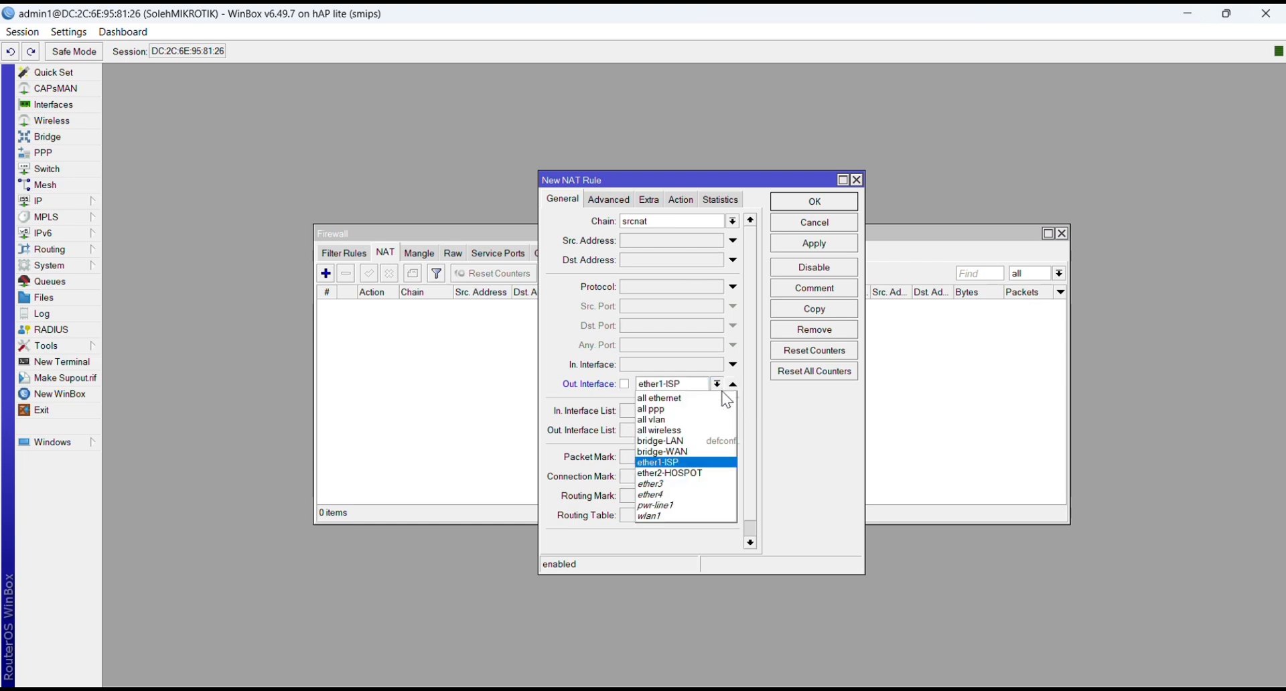
click(685, 453)
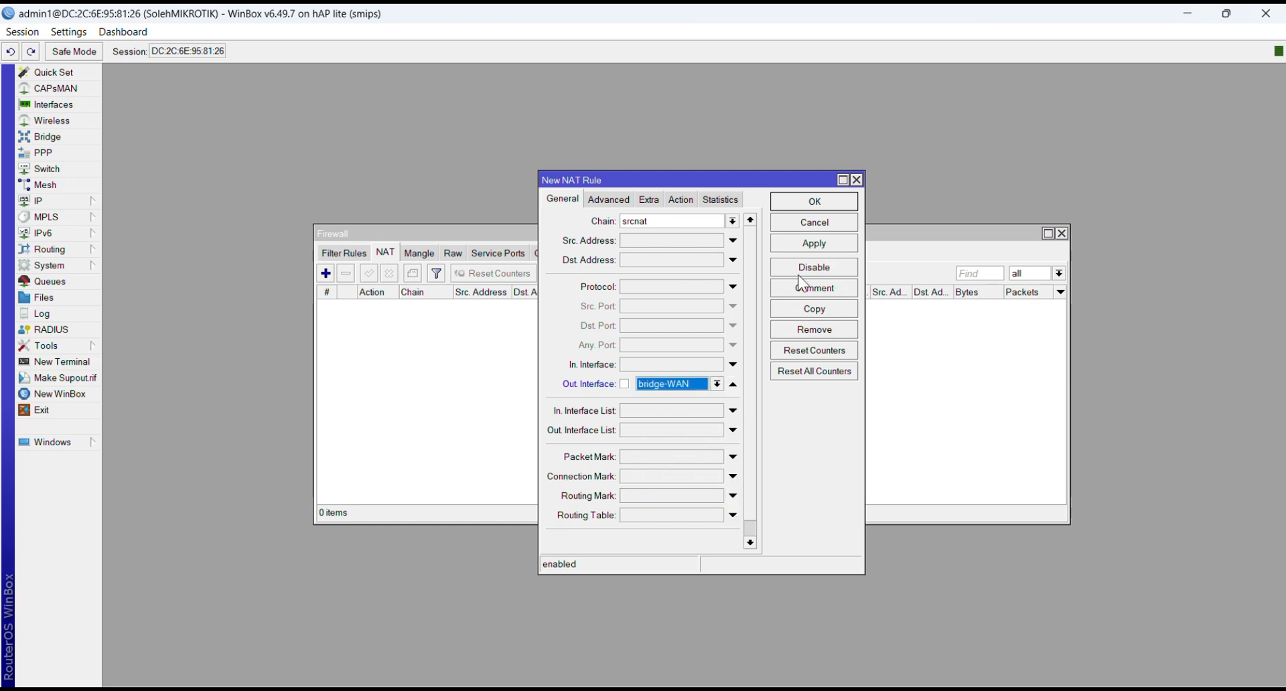
click(805, 247)
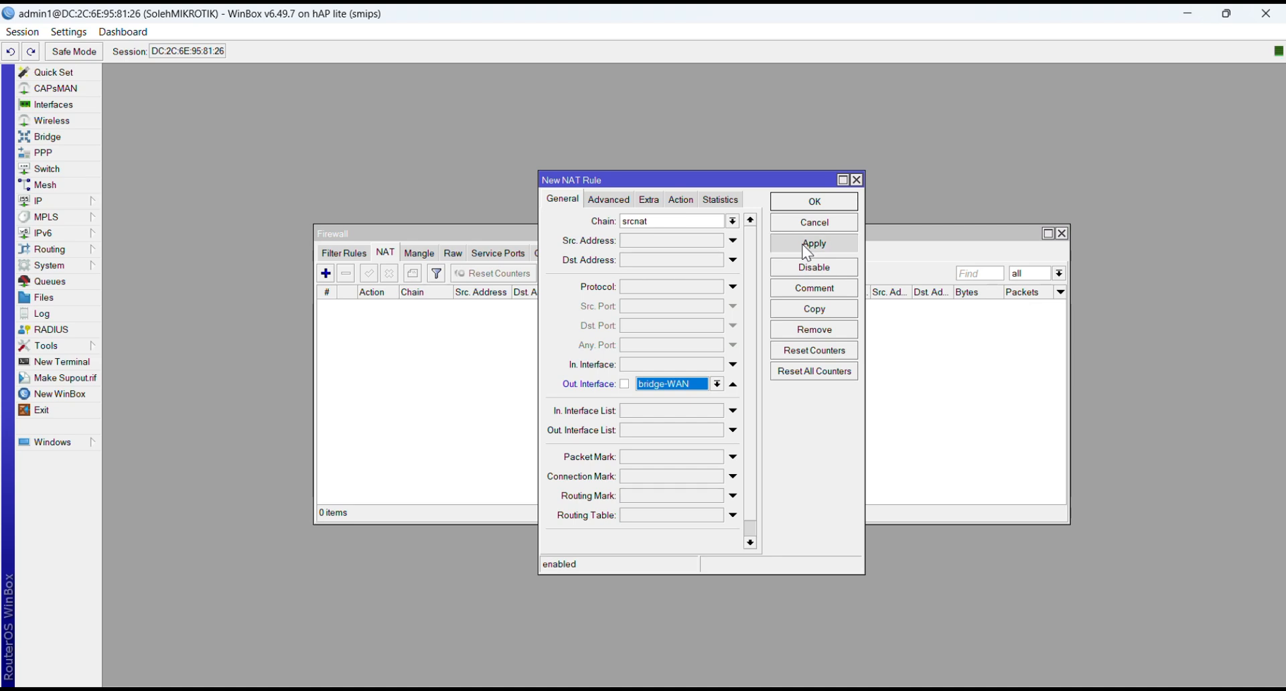
Step: Set the NAT rule's action to masquerade, save it and close the firewall window
click(690, 200)
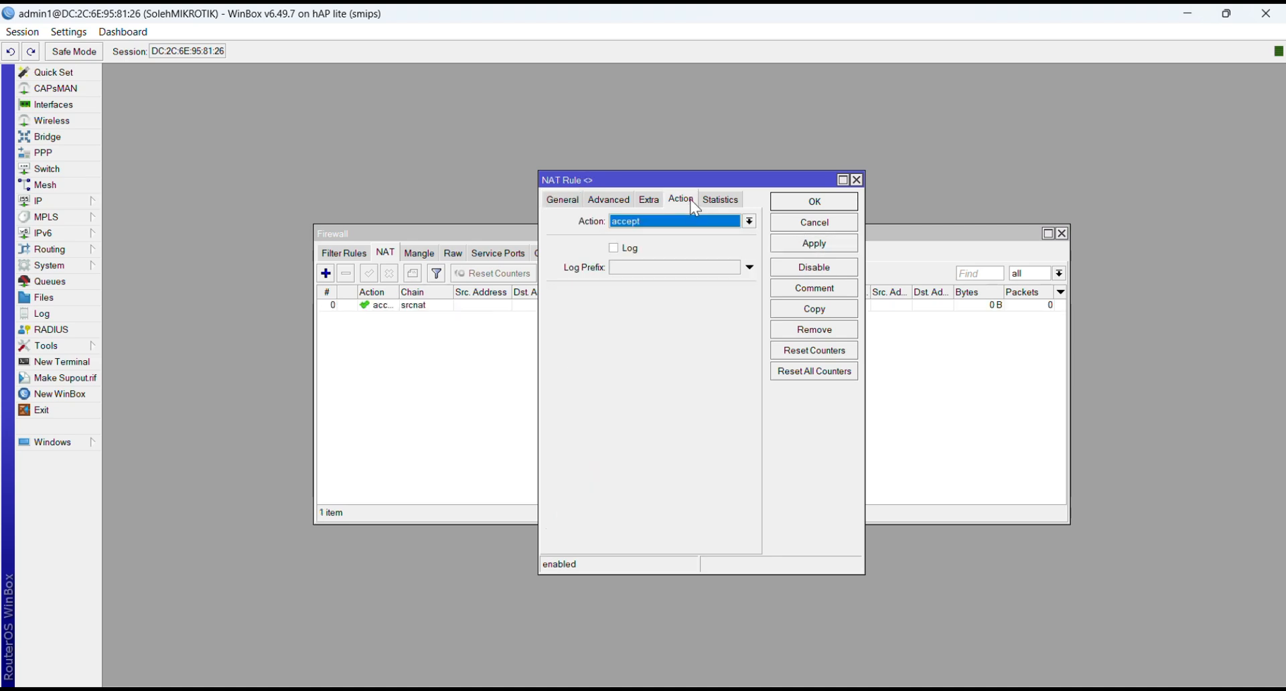
click(752, 225)
click(696, 302)
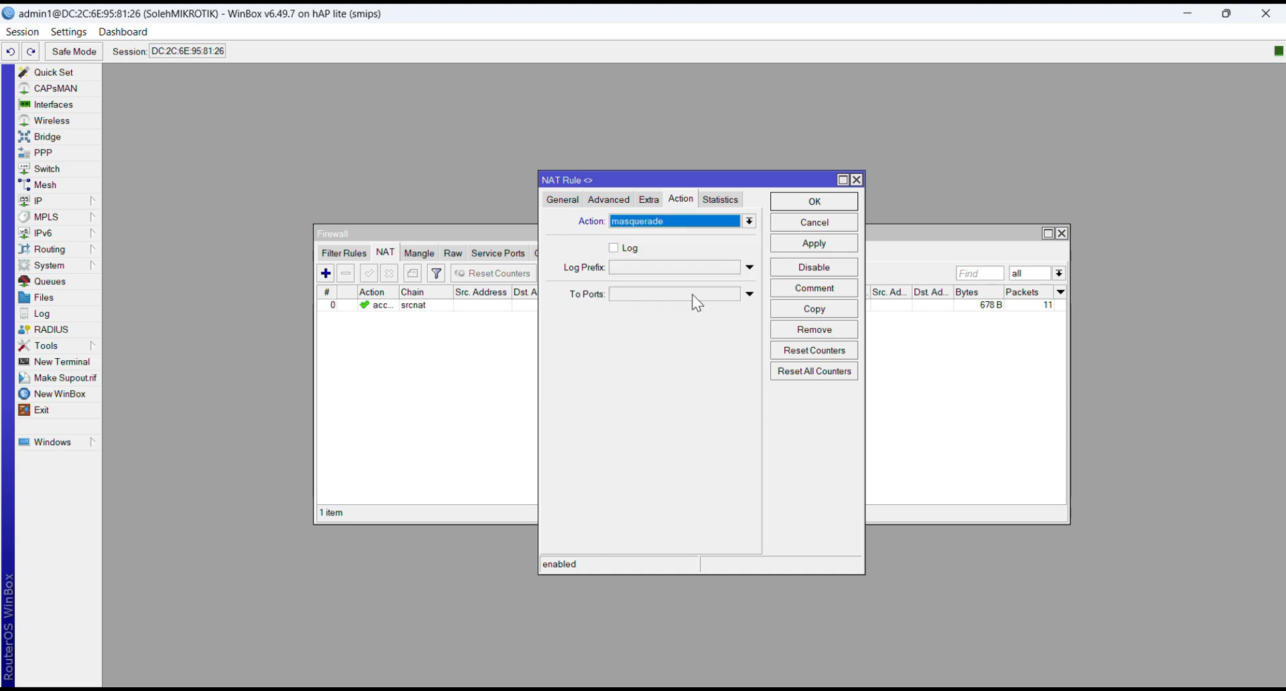
click(804, 244)
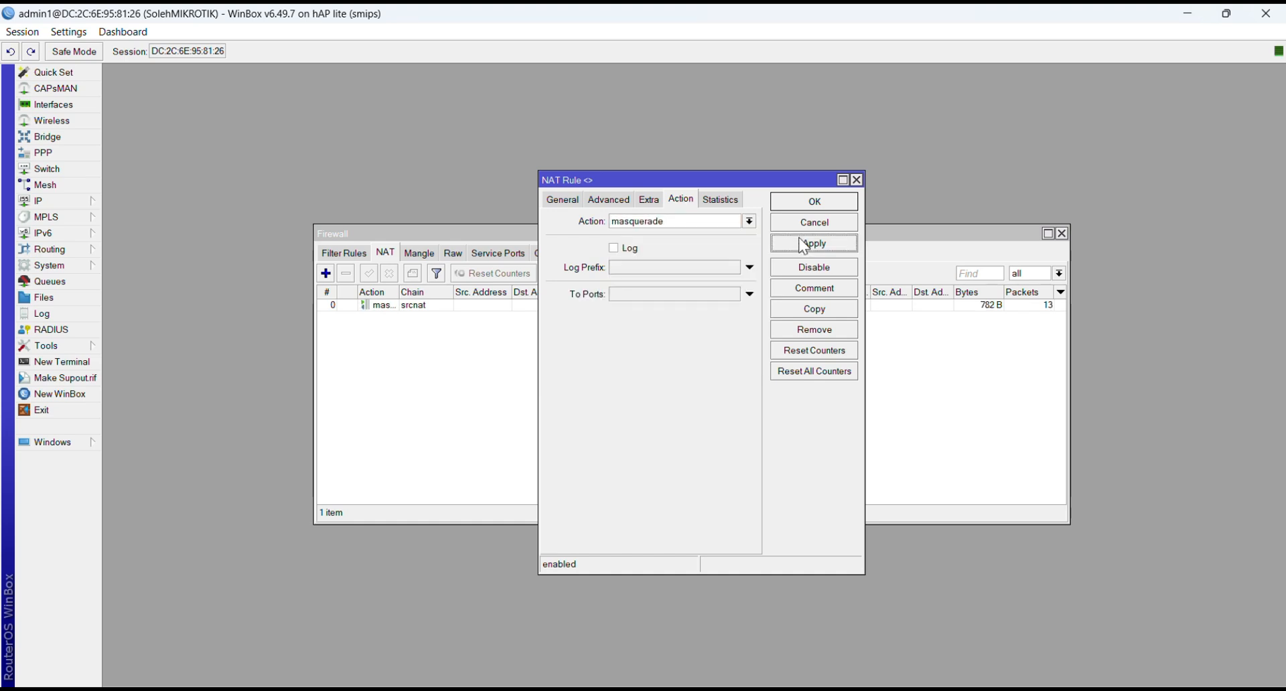
click(812, 203)
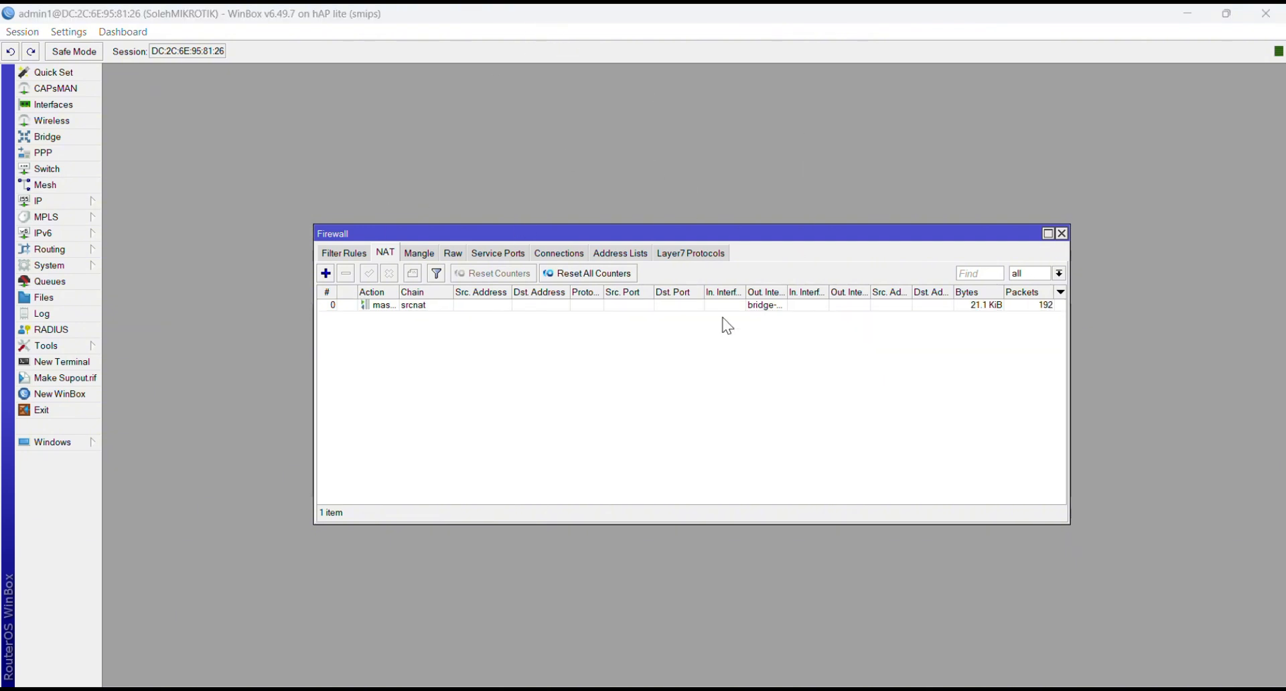
click(1062, 233)
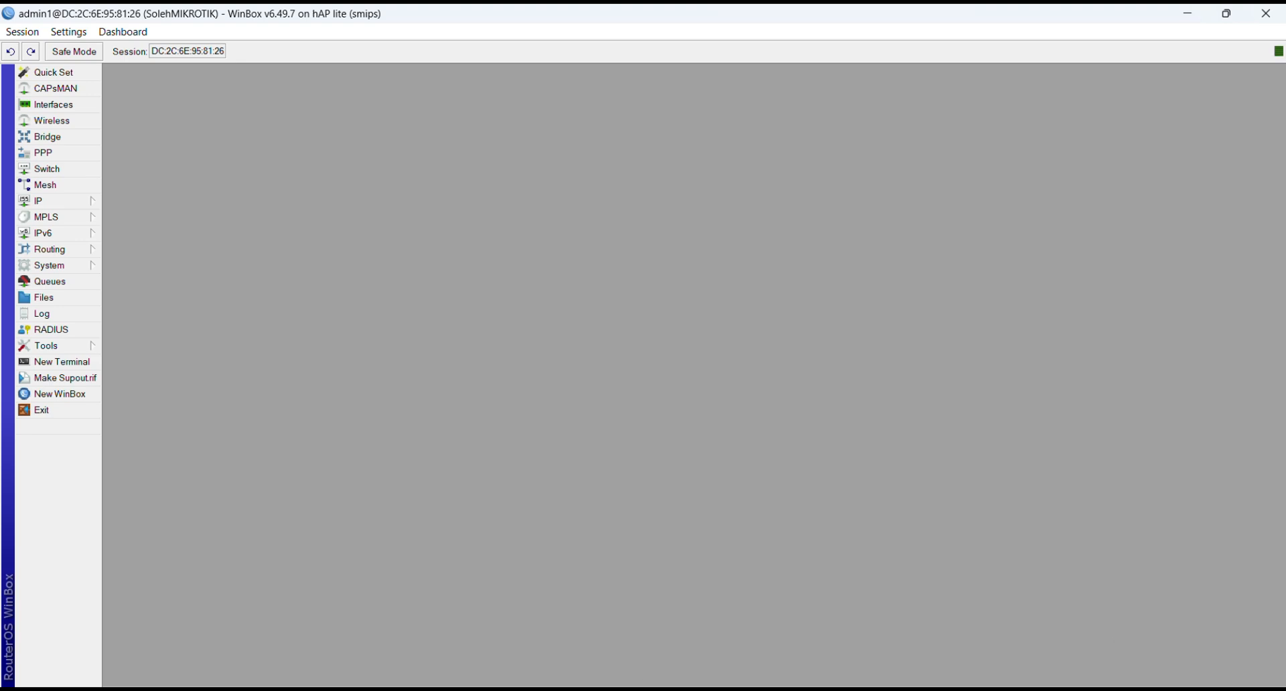
Step: Switch to the web browser, search for yt and open YouTube to test internet access, then close the browser
click(524, 690)
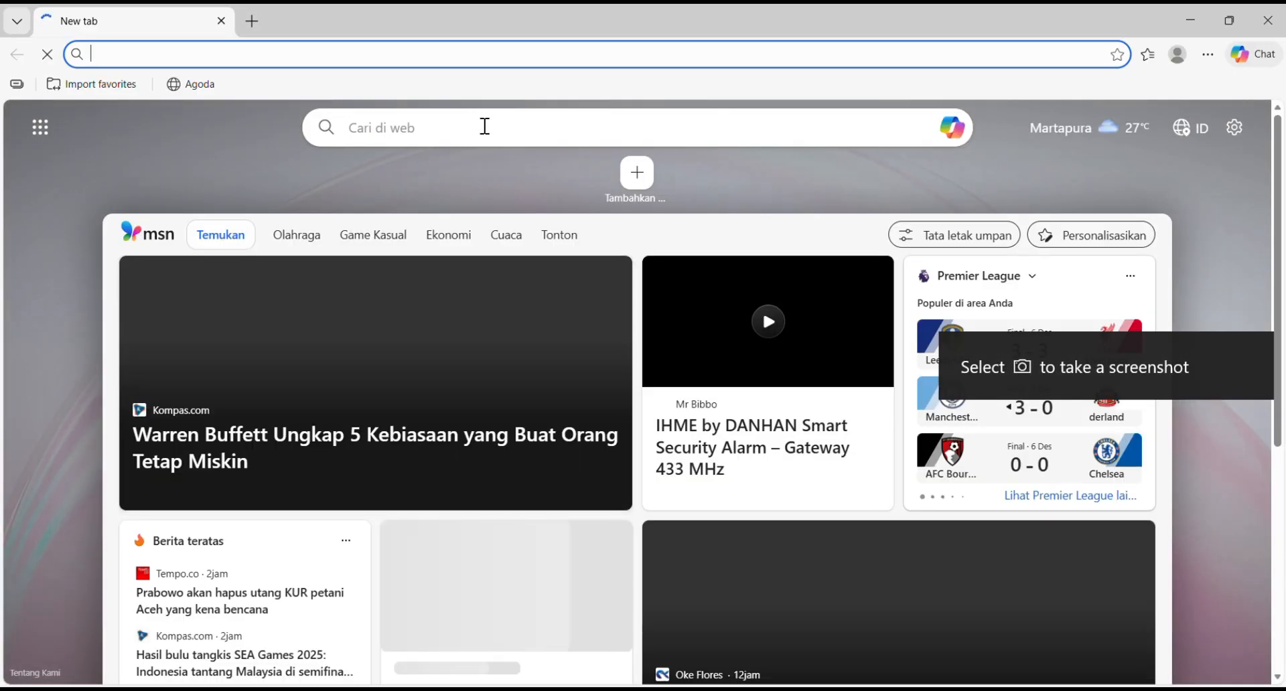
click(485, 126)
text(yt)
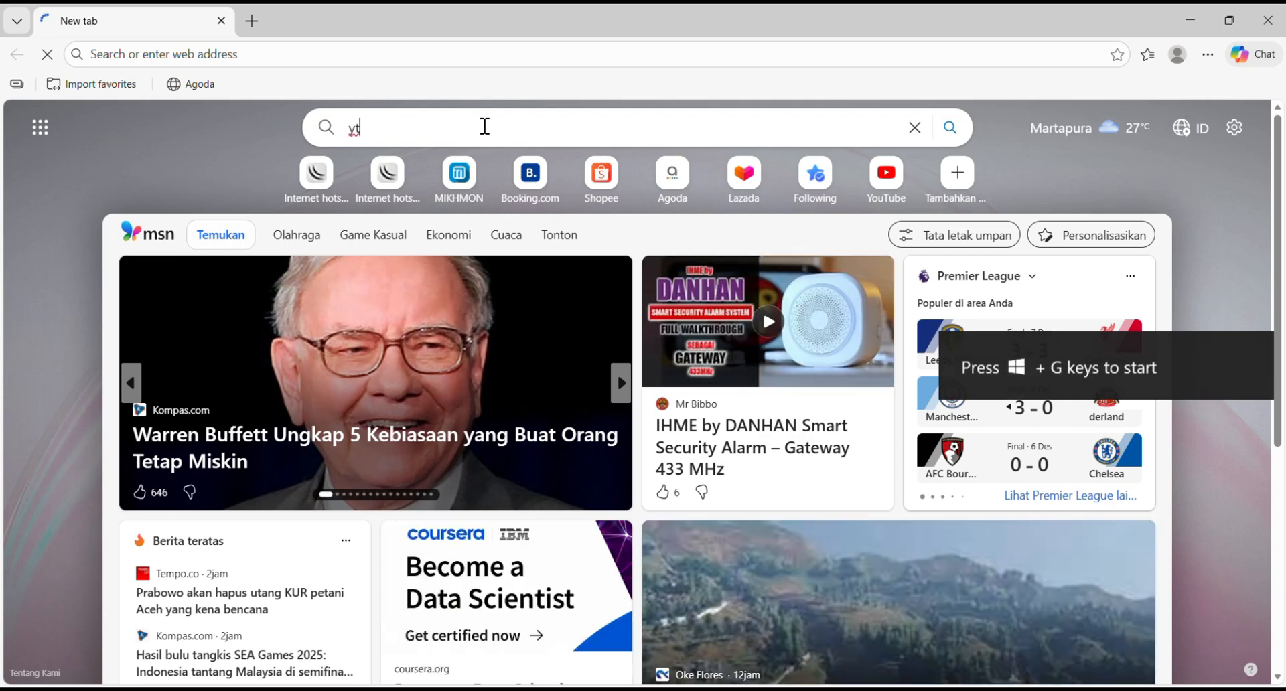
key(Return)
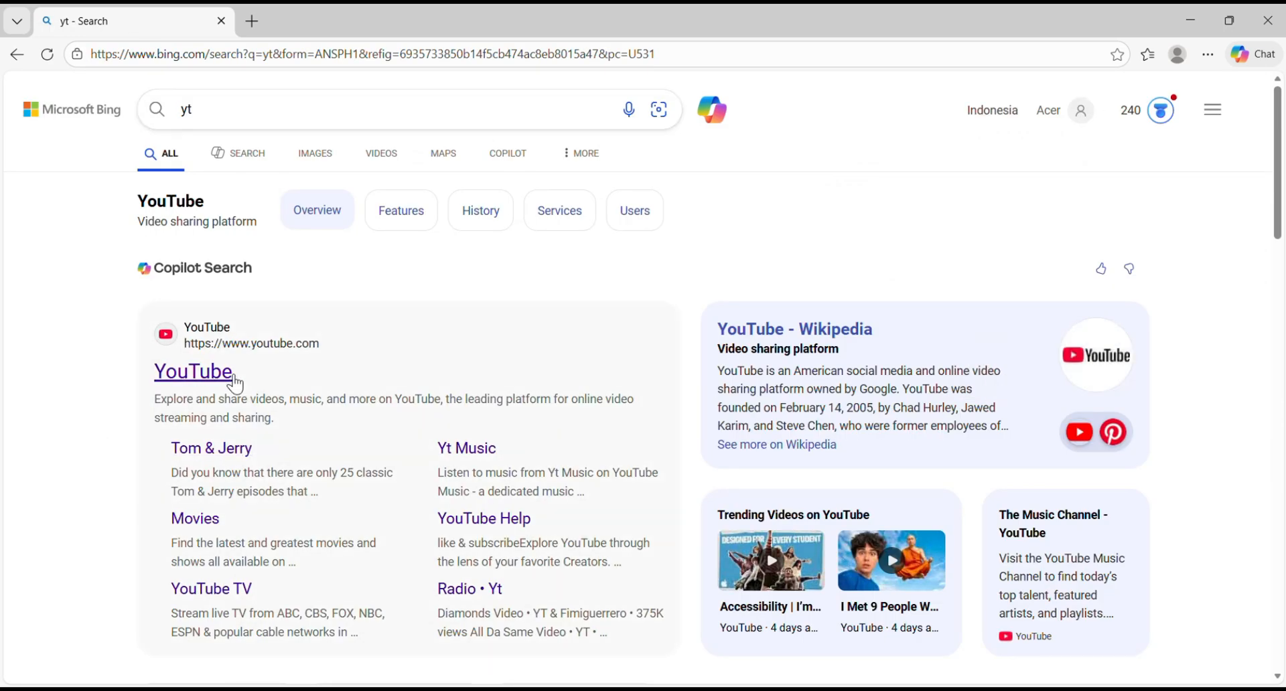
click(232, 379)
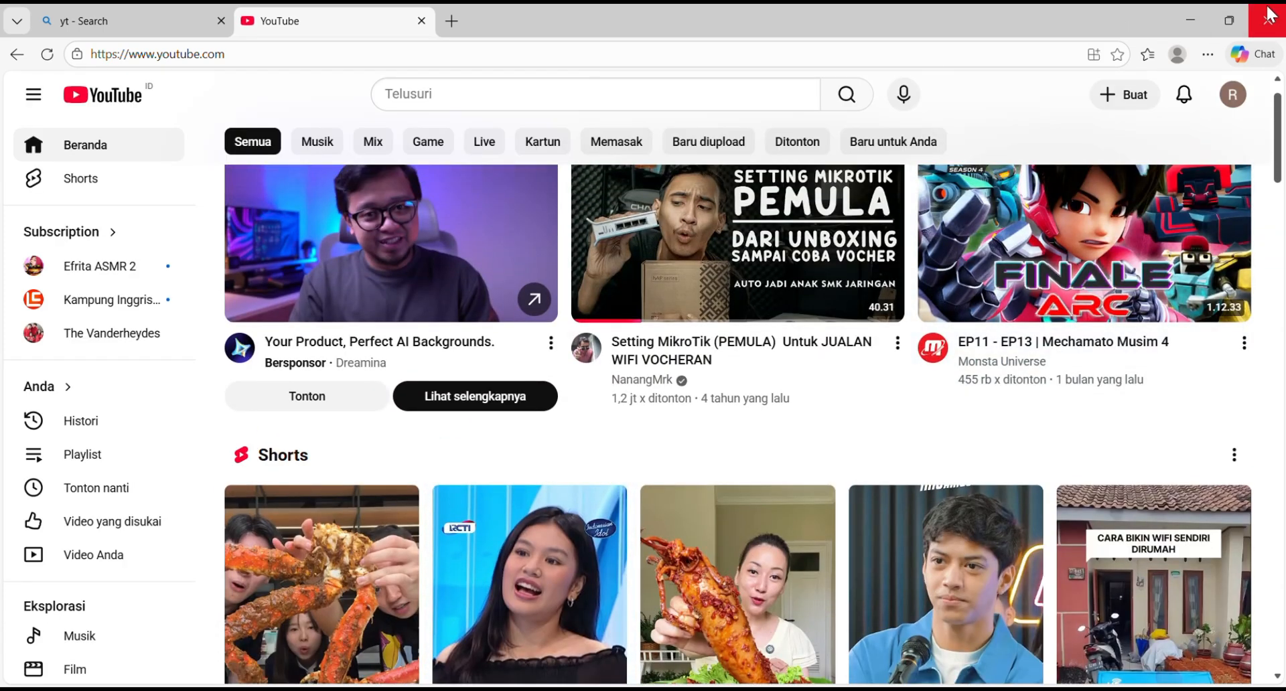
click(1268, 15)
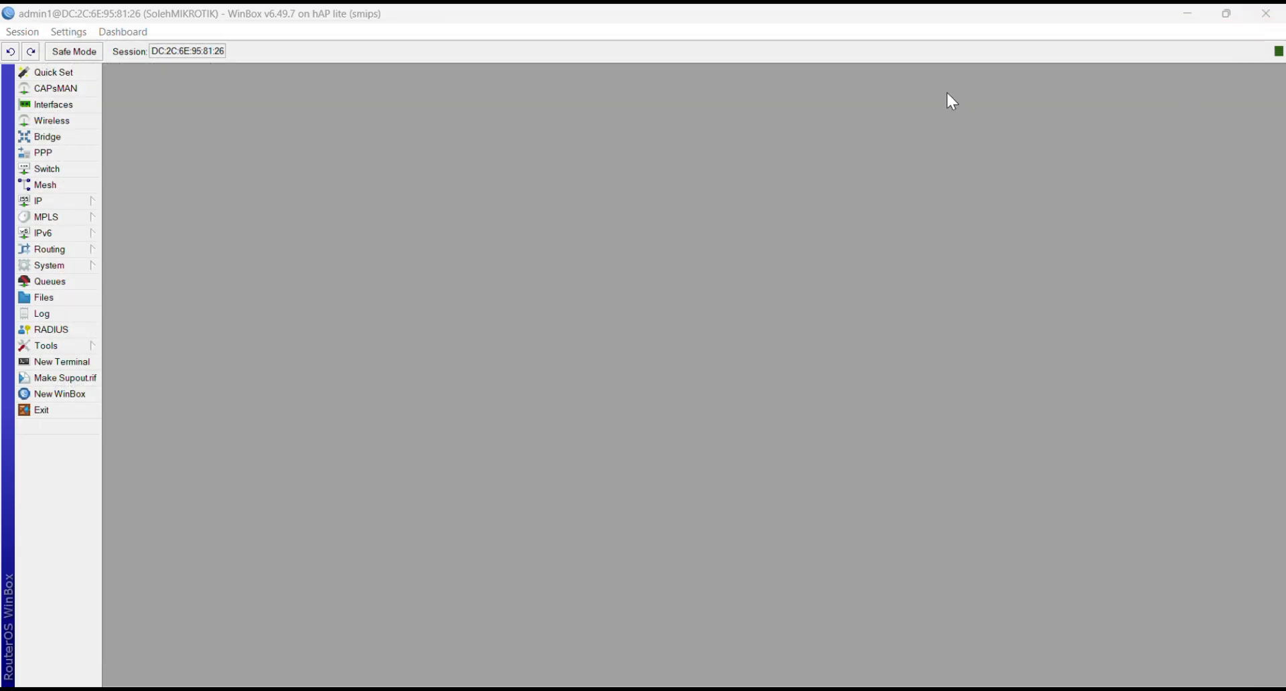
Step: Start Hotspot Setup and choose bridge-LAN as the hotspot interface
click(87, 202)
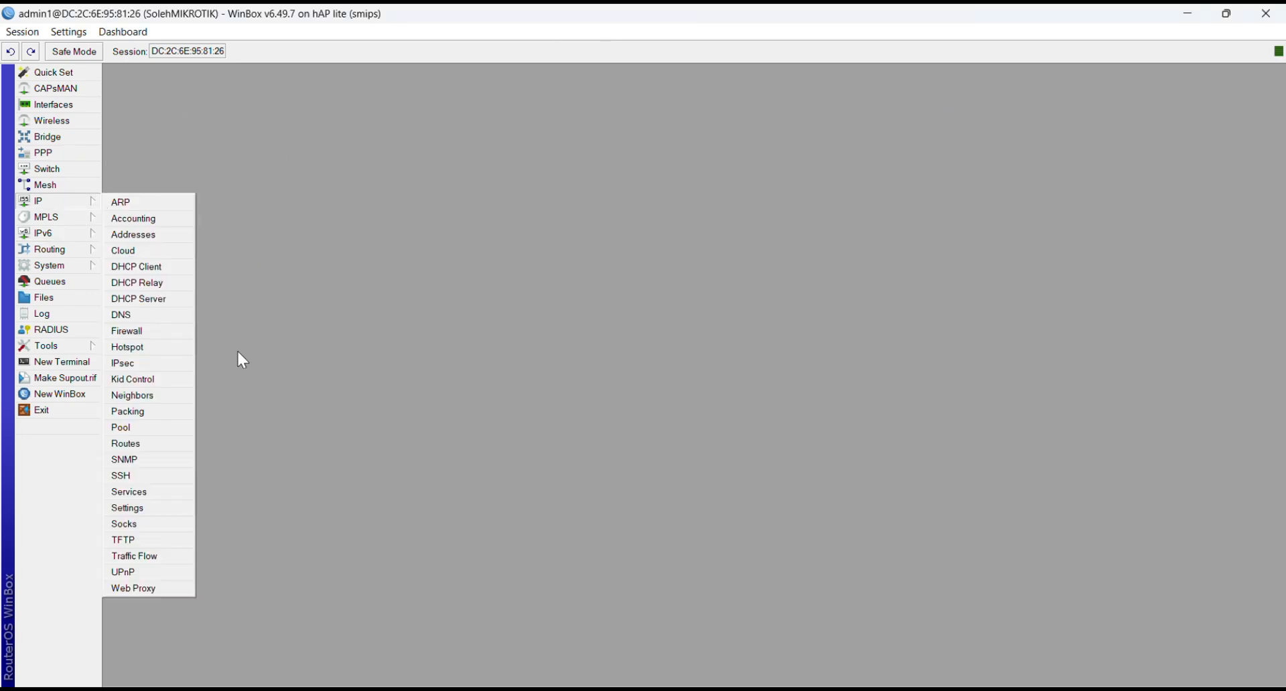
click(153, 348)
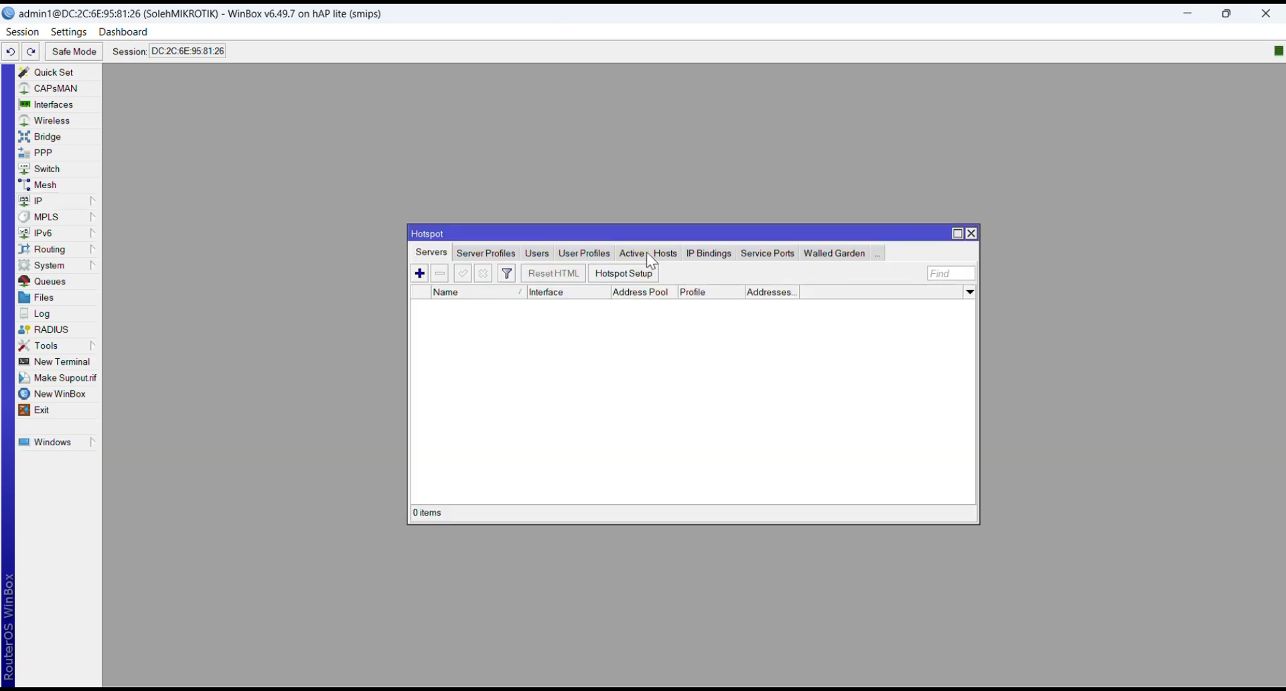
click(610, 275)
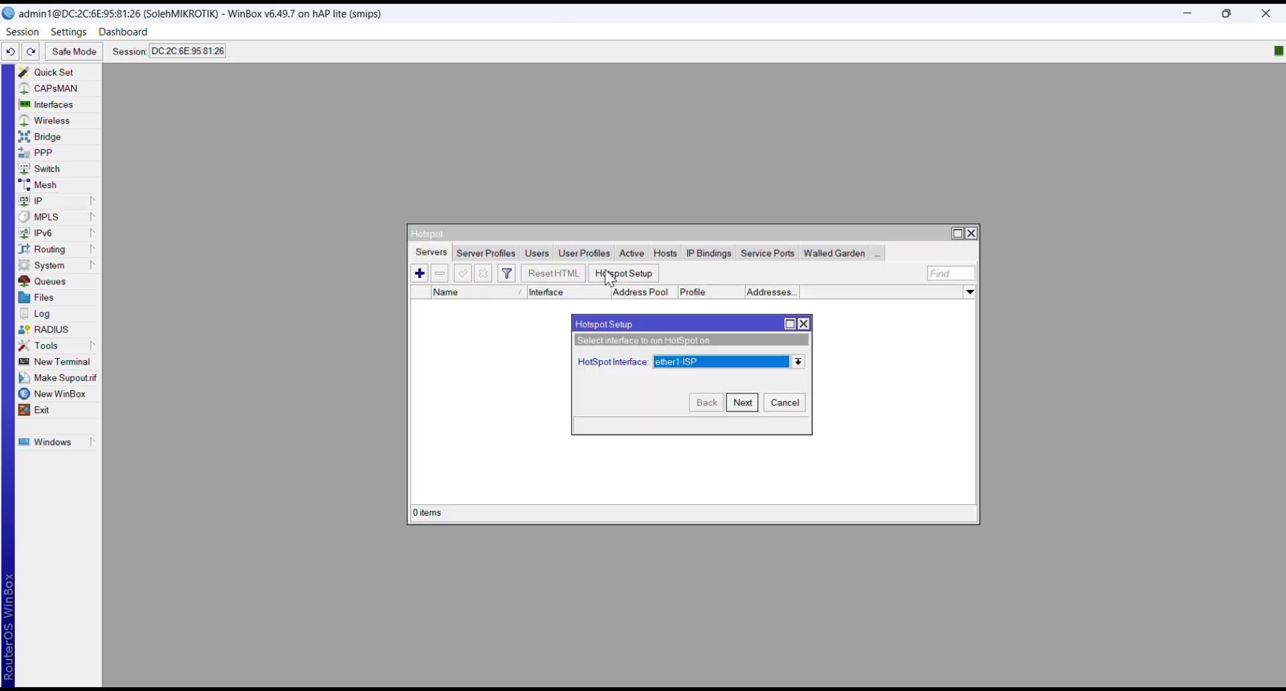
click(801, 365)
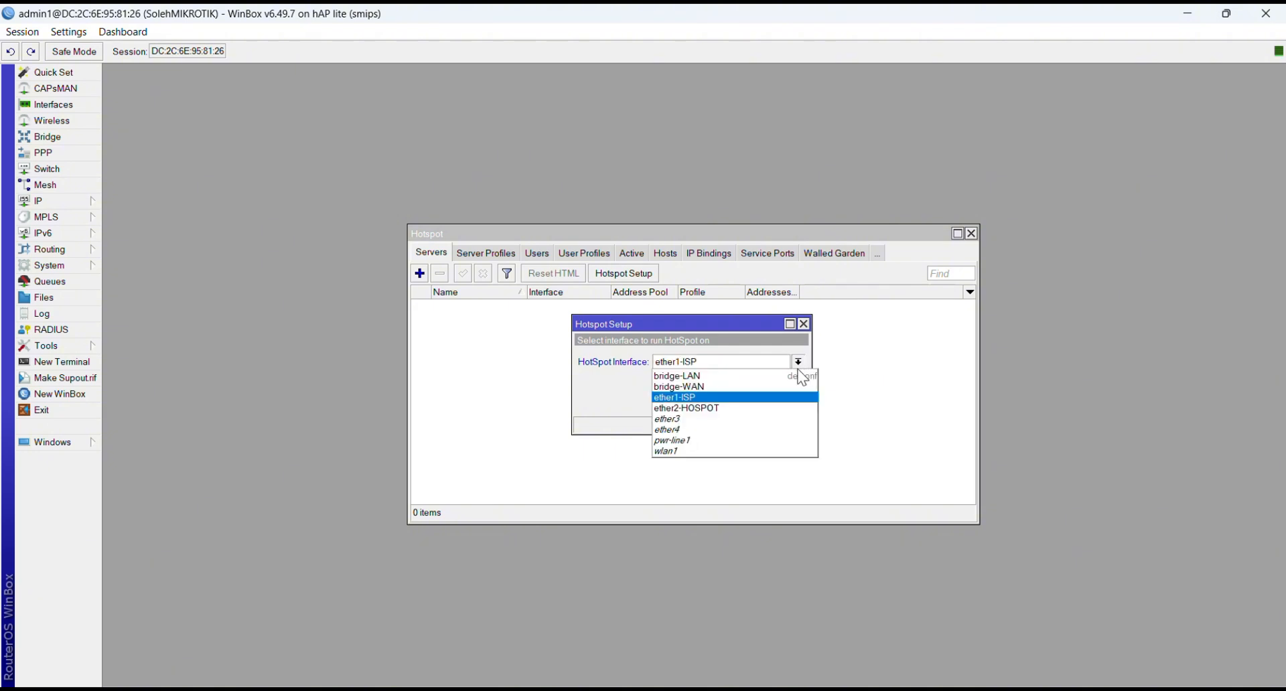
click(737, 377)
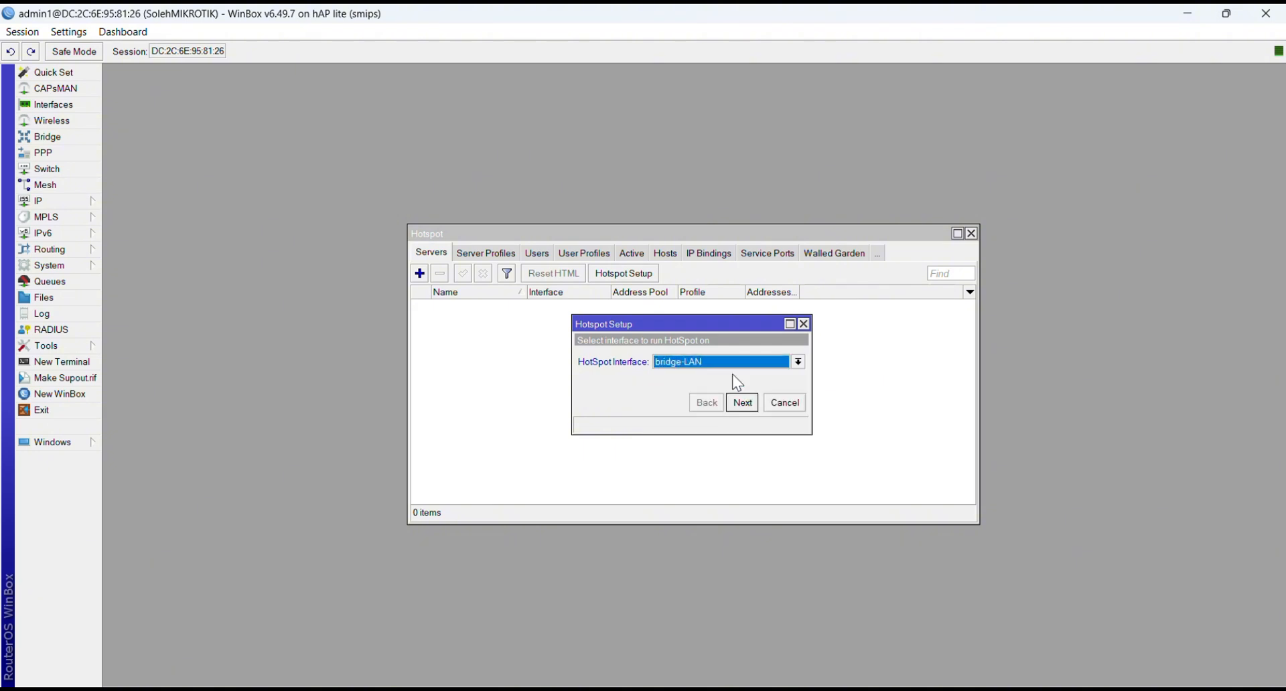
click(741, 400)
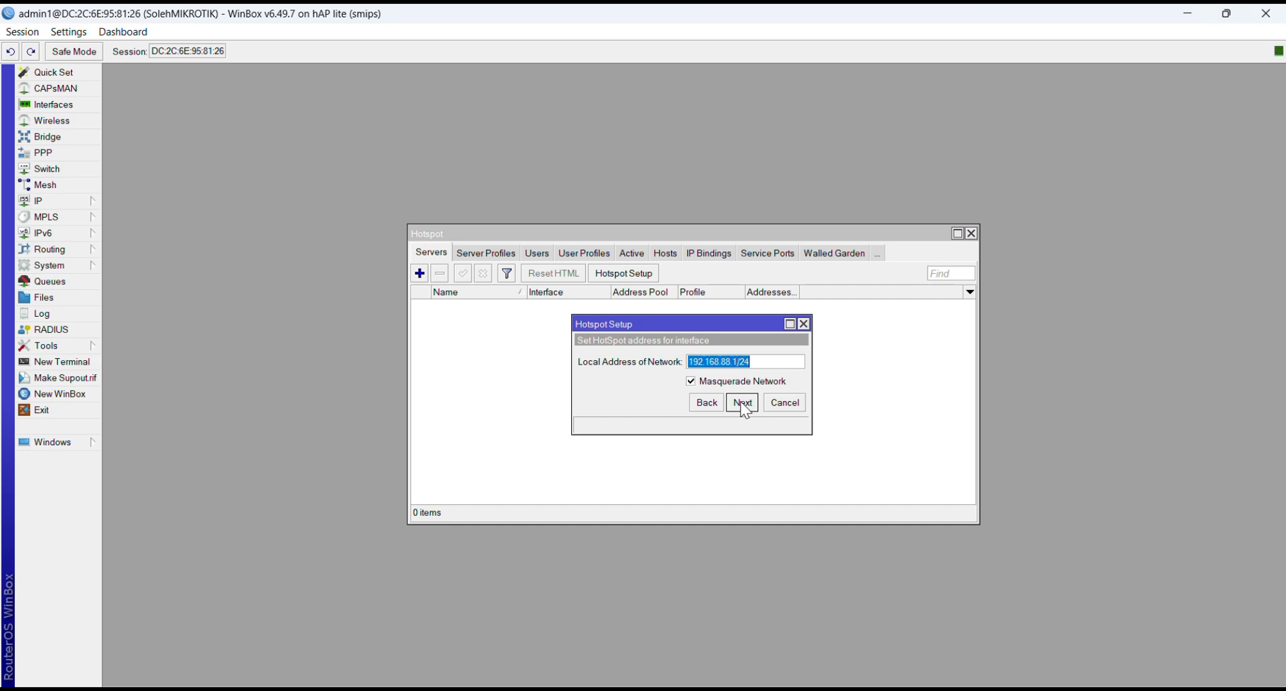
Step: Accept the default 192.168.88.1/24 local address with masquerade, the address pool, no certificate and DNS servers 8.8.8.8 and 8.8.4.4
click(742, 402)
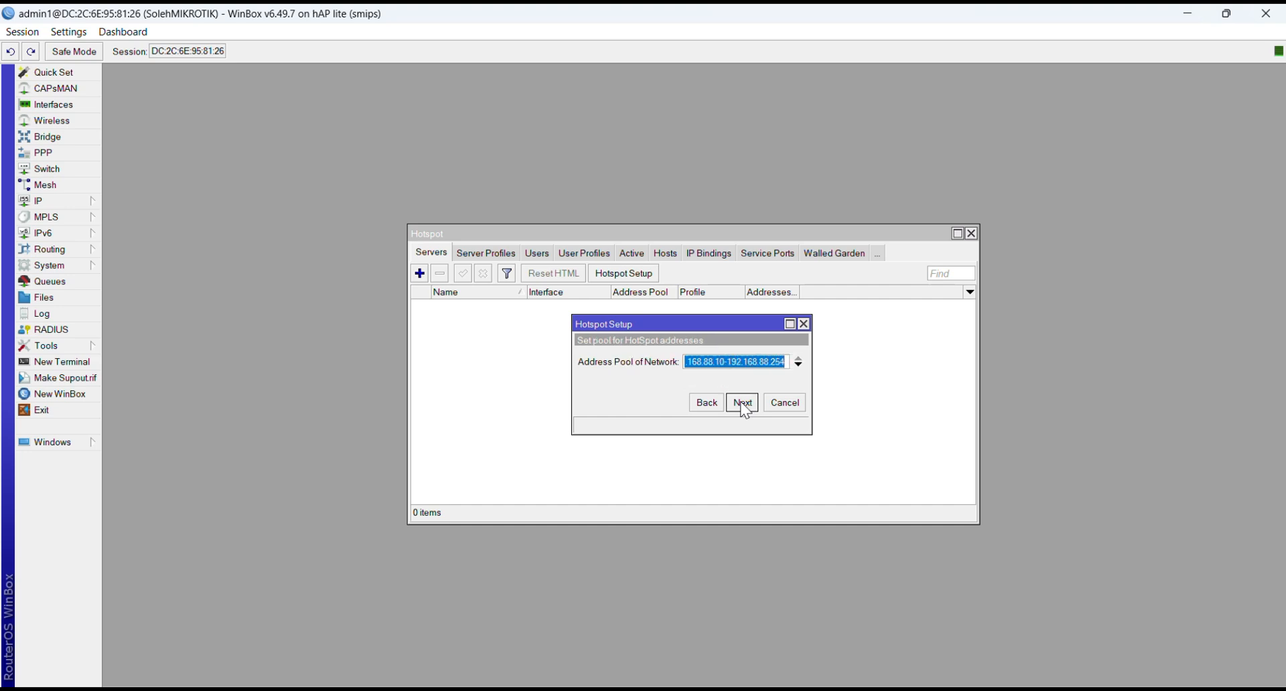
click(741, 401)
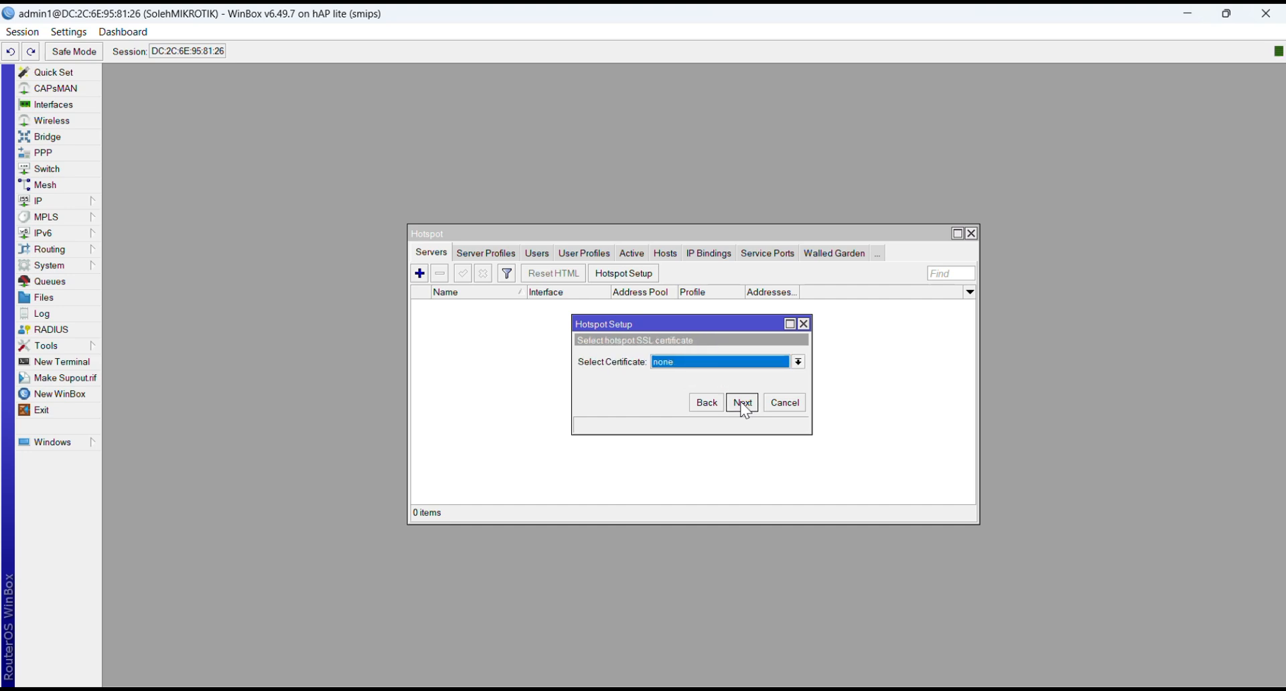
click(741, 401)
click(744, 409)
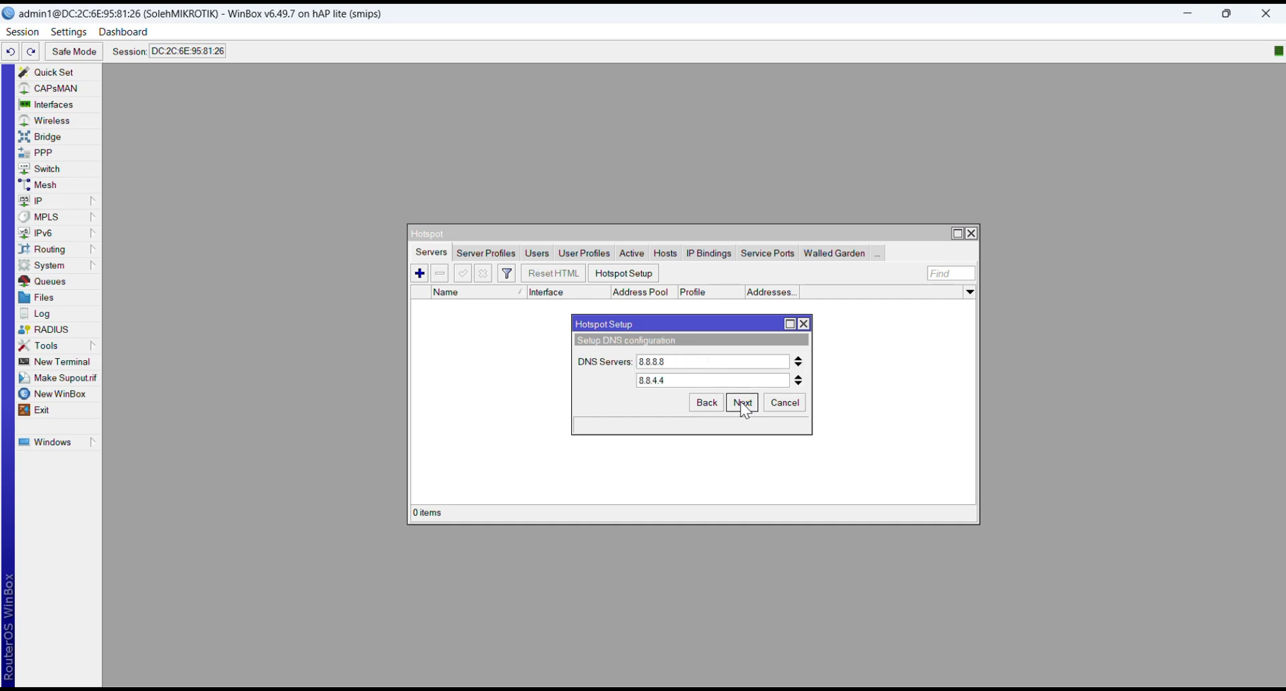
click(743, 408)
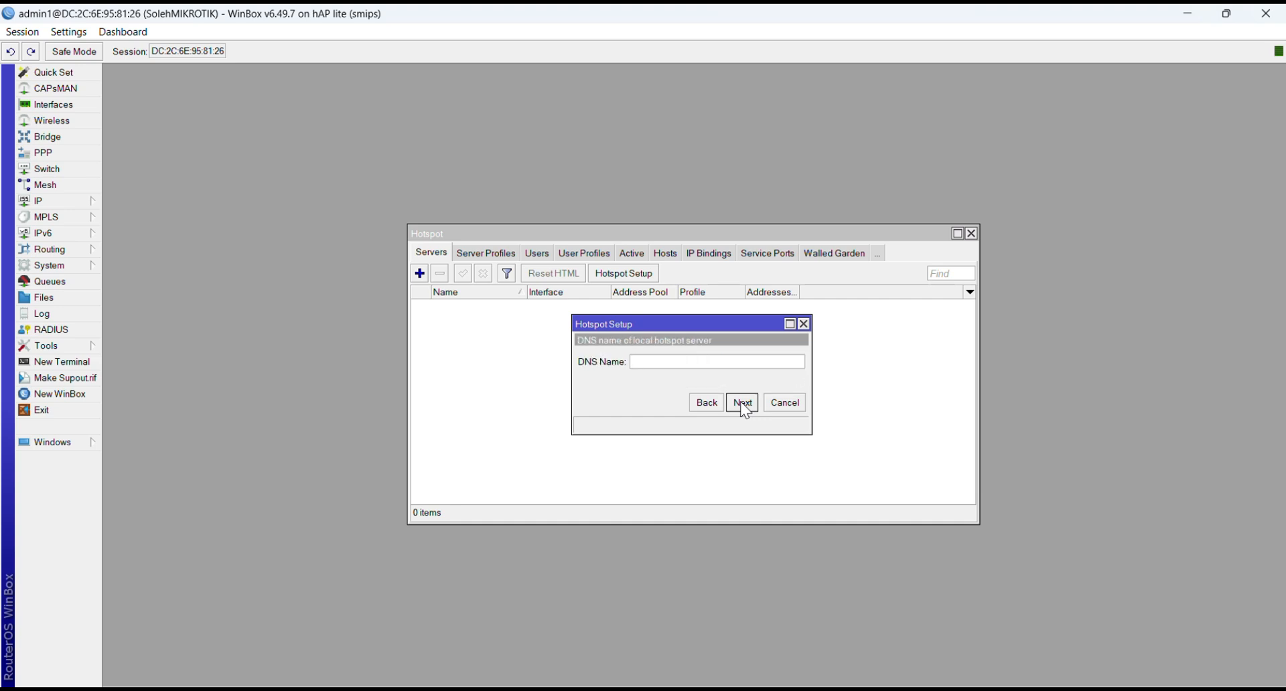
Step: Set the hotspot server's DNS name to SolehVoucher.net
key(Caps_Lock)
text(S)
key(Caps_Lock)
text(o)
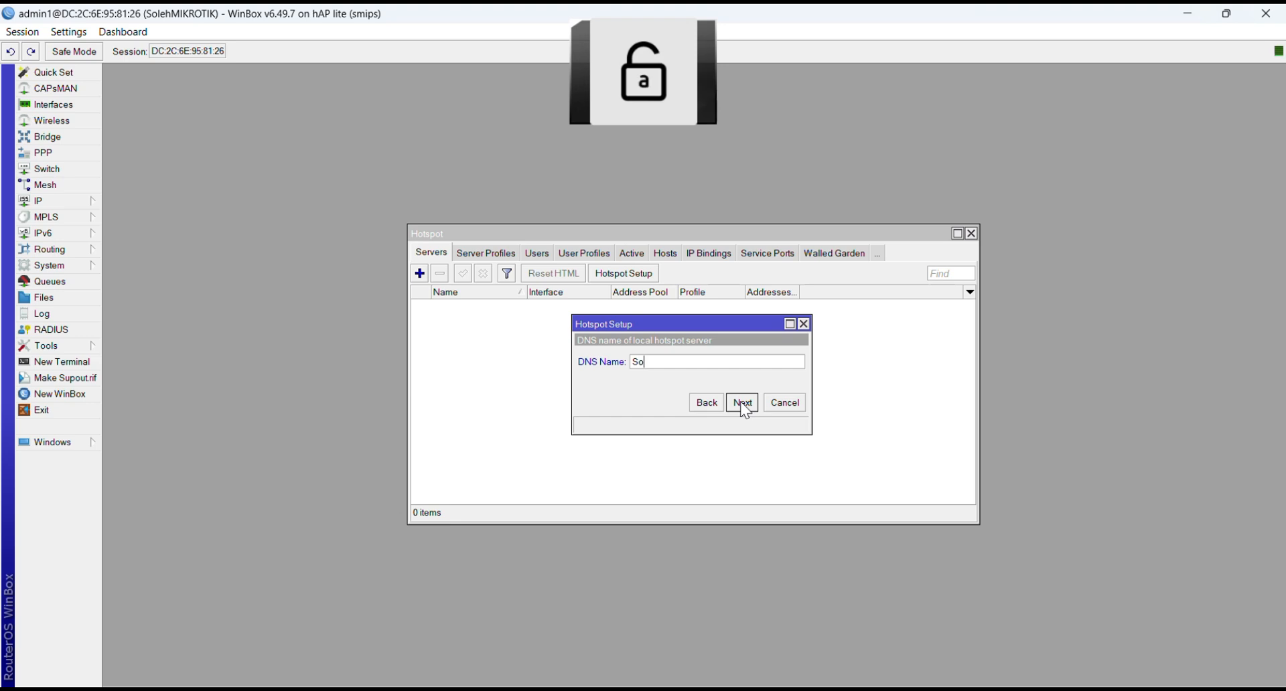
text(leh)
key(Caps_Lock)
text(V)
key(Caps_Lock)
text(ouc)
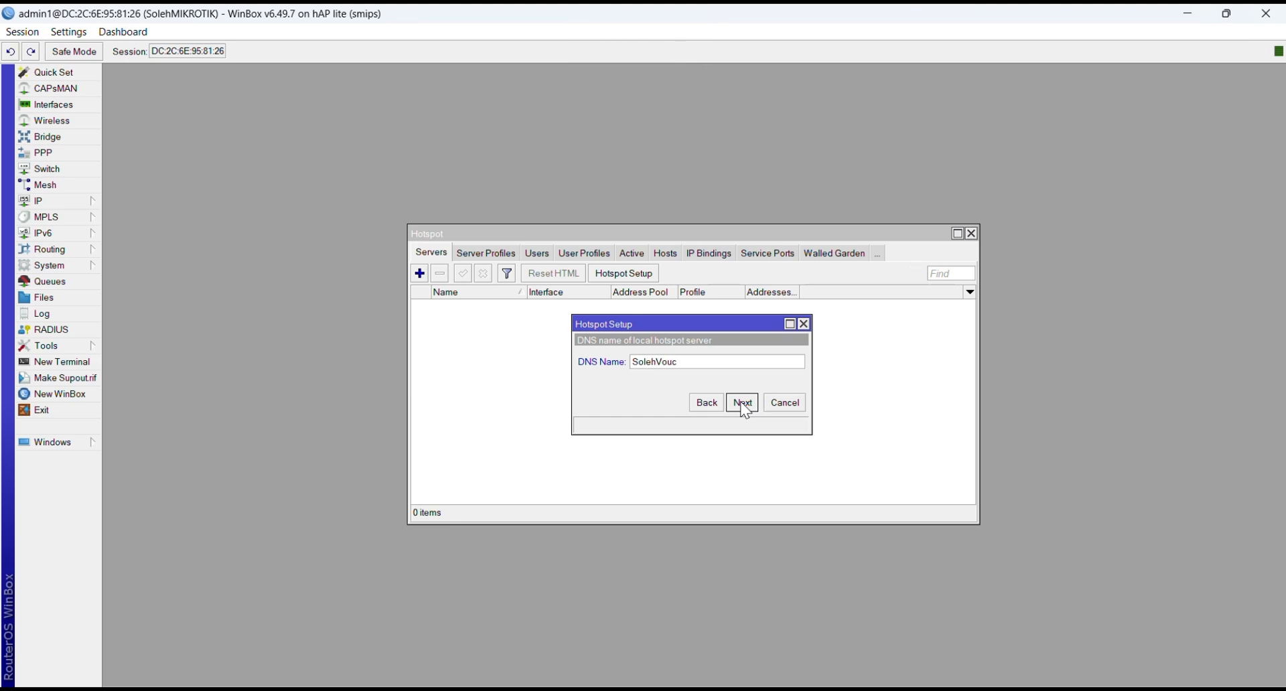
text(her.)
key(Caps_Lock)
key(Caps_Lock)
text(net)
click(743, 403)
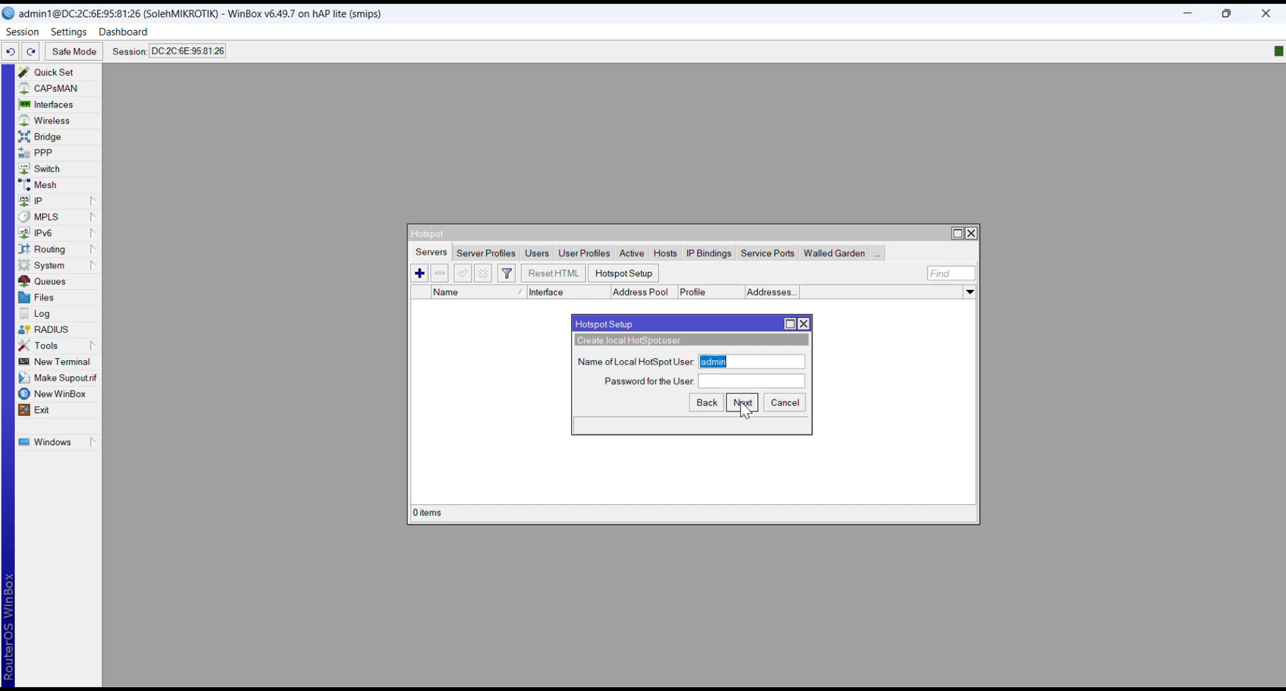
Step: Keep admin as the local hotspot user, enter its password, finish the setup and close the Hotspot window
click(737, 362)
click(724, 383)
text(admin)
click(737, 403)
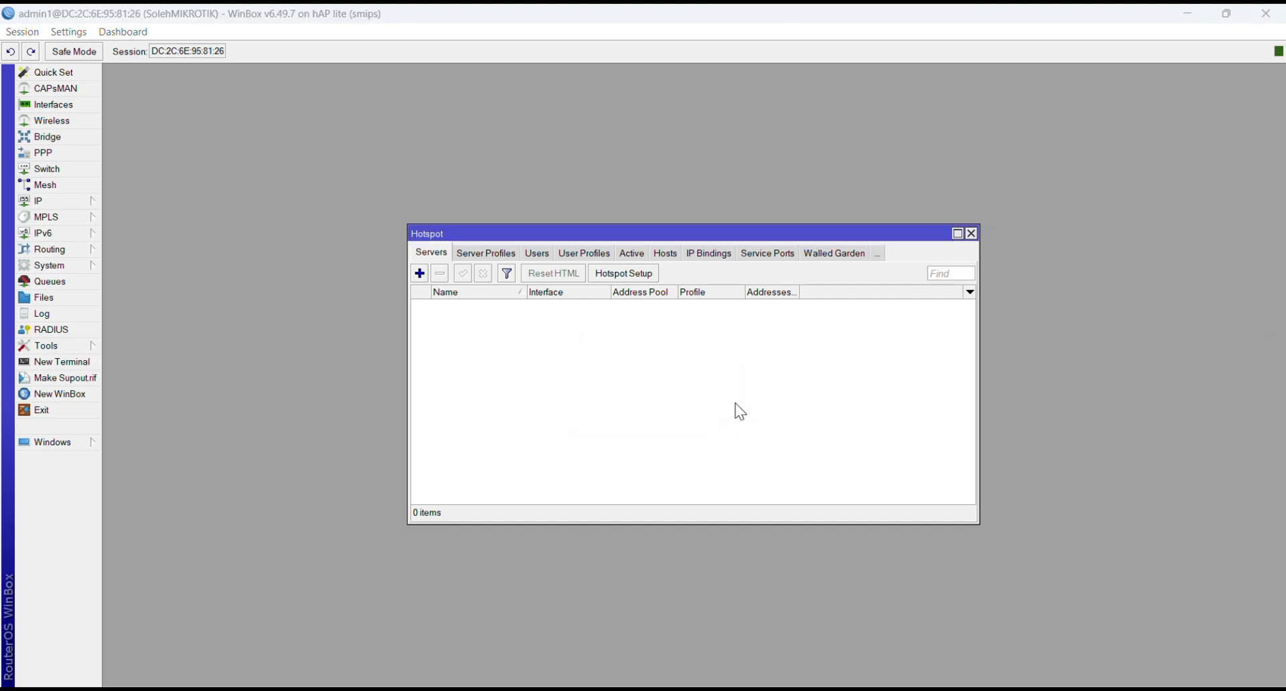
click(702, 369)
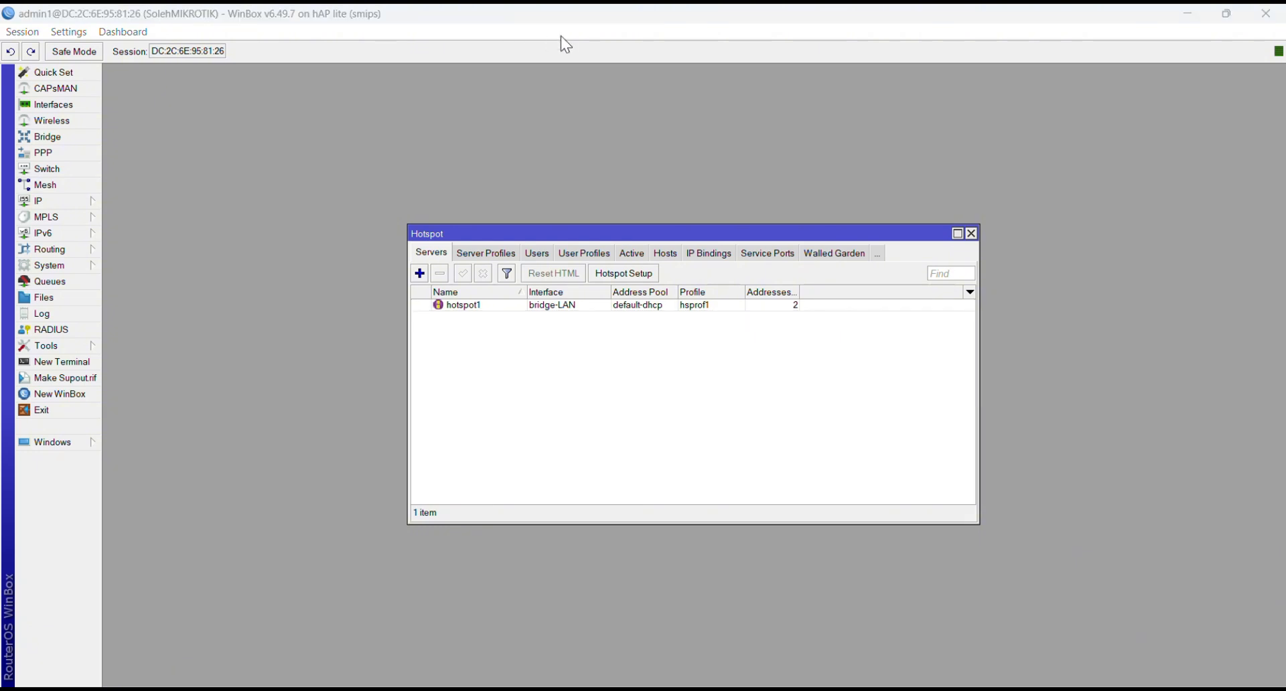
click(971, 233)
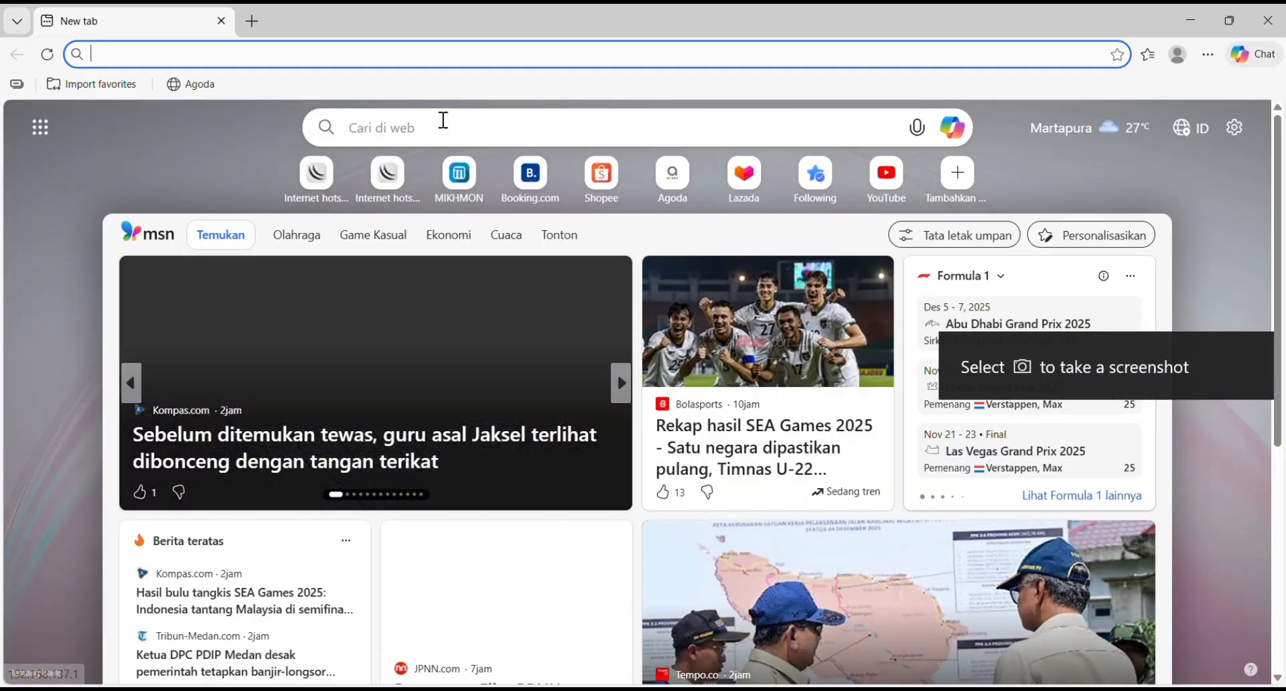
Step: Switch to the web browser and try searching the web for yt
click(442, 120)
text(yt)
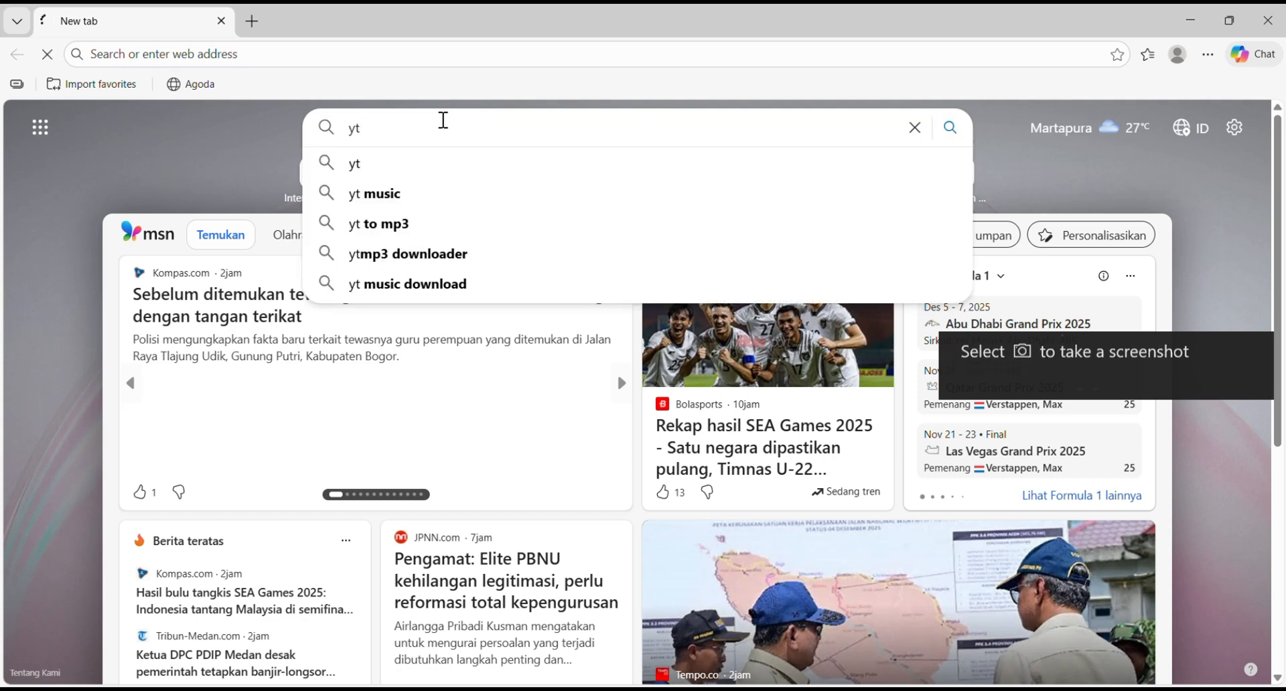
key(Return)
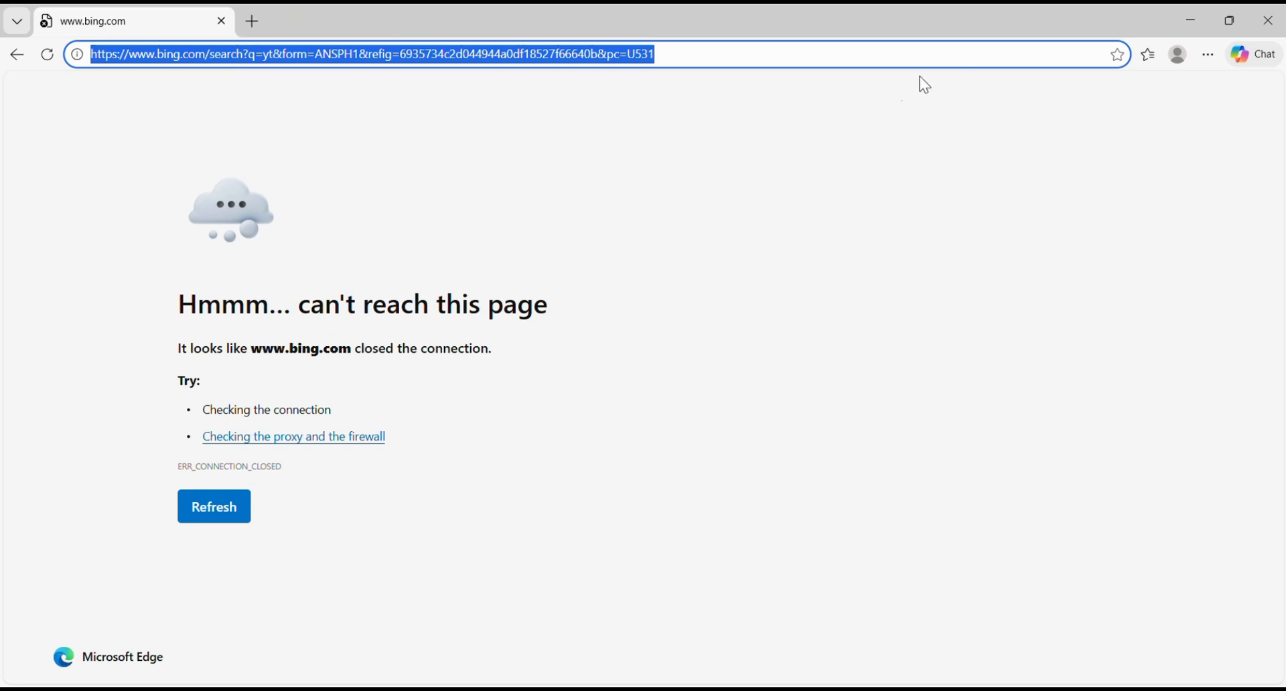
Step: Replace the address with SolehVoucher.net and open the hotspot login page
click(883, 53)
key(BackSpace)
key(BackSpace)
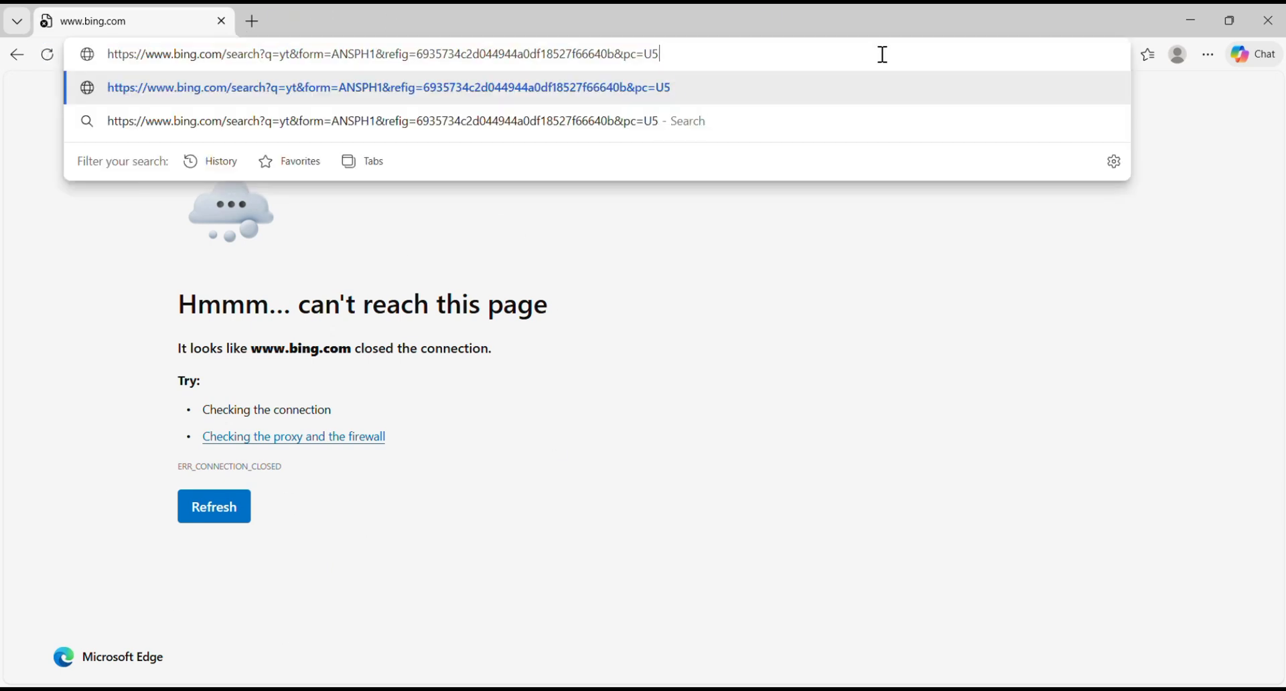
key(BackSpace)
key(BackSpace)
key(BackSpace)
key(BackSpace)
key(BackSpace)
key(BackSpace)
key(BackSpace)
key(BackSpace)
key(BackSpace)
key(BackSpace)
key(BackSpace)
key(BackSpace)
key(BackSpace)
key(BackSpace)
key(BackSpace)
key(BackSpace)
key(BackSpace)
key(BackSpace)
key(BackSpace)
key(BackSpace)
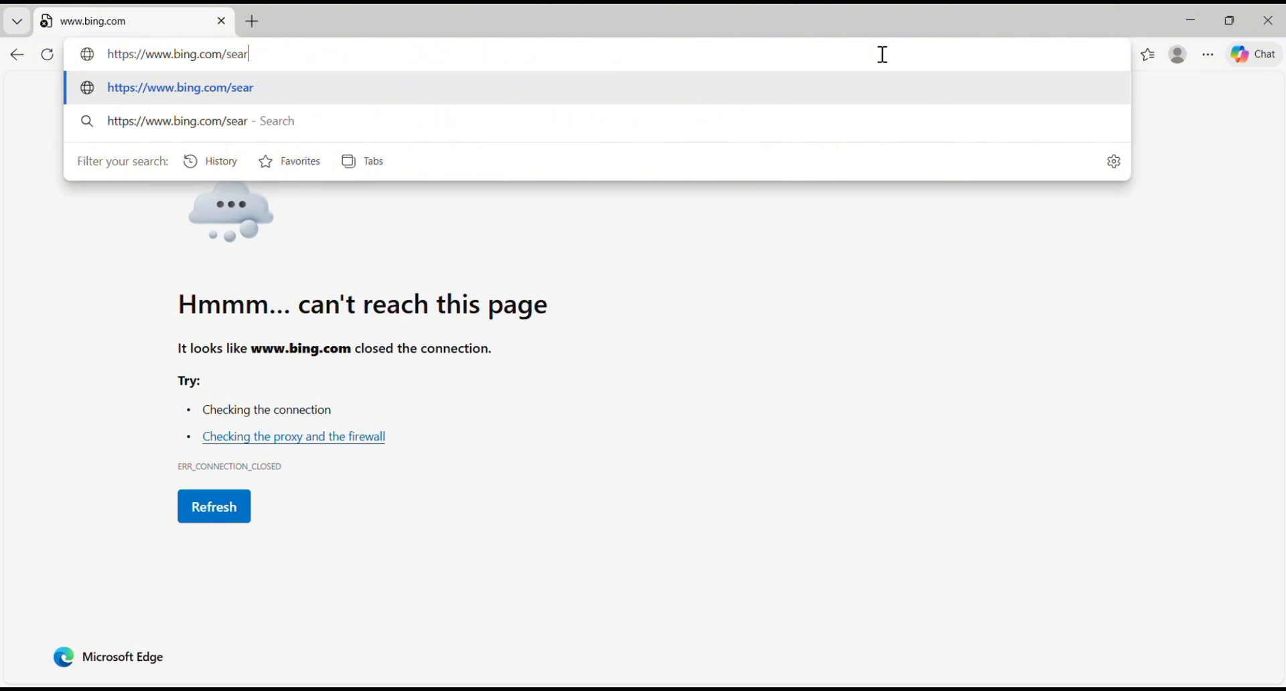
key(BackSpace)
key(BackSpace)
key(BackSpace)
key(BackSpace)
key(BackSpace)
key(BackSpace)
key(BackSpace)
key(BackSpace)
key(BackSpace)
key(BackSpace)
key(BackSpace)
key(BackSpace)
key(BackSpace)
key(BackSpace)
key(BackSpace)
key(BackSpace)
key(BackSpace)
key(BackSpace)
key(BackSpace)
key(BackSpace)
key(Caps_Lock)
text(S)
key(Caps_Lock)
text(o)
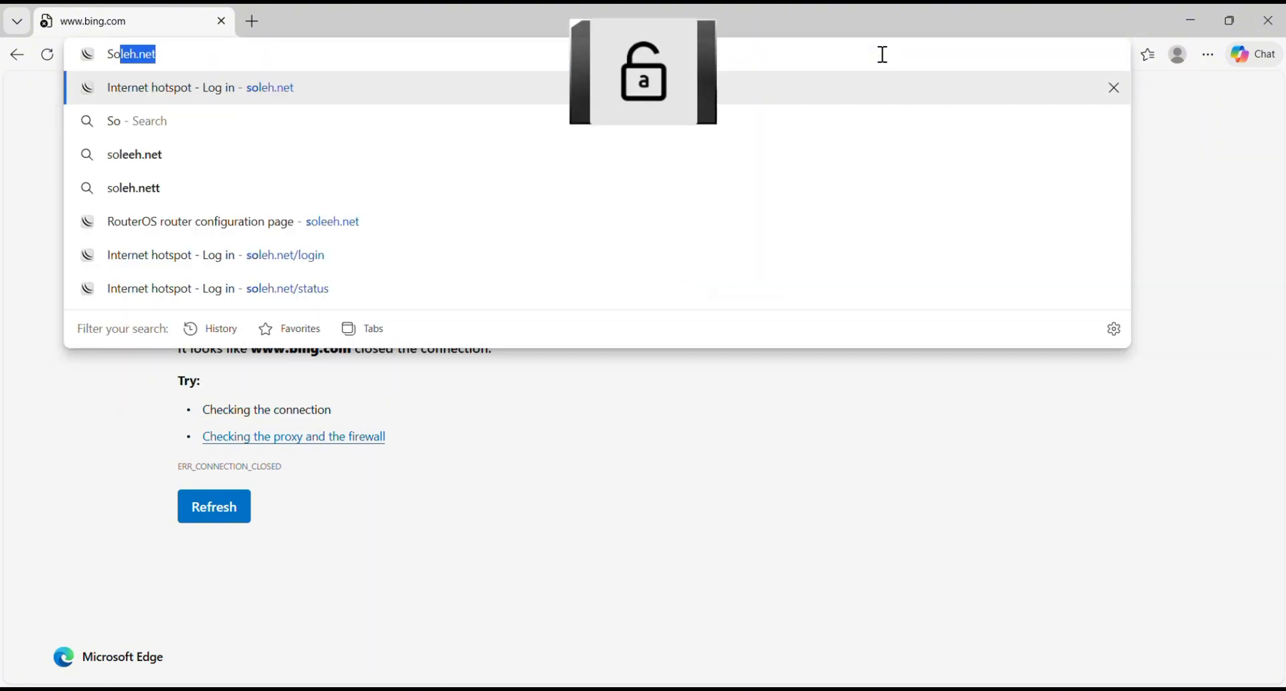
text(leh)
key(Caps_Lock)
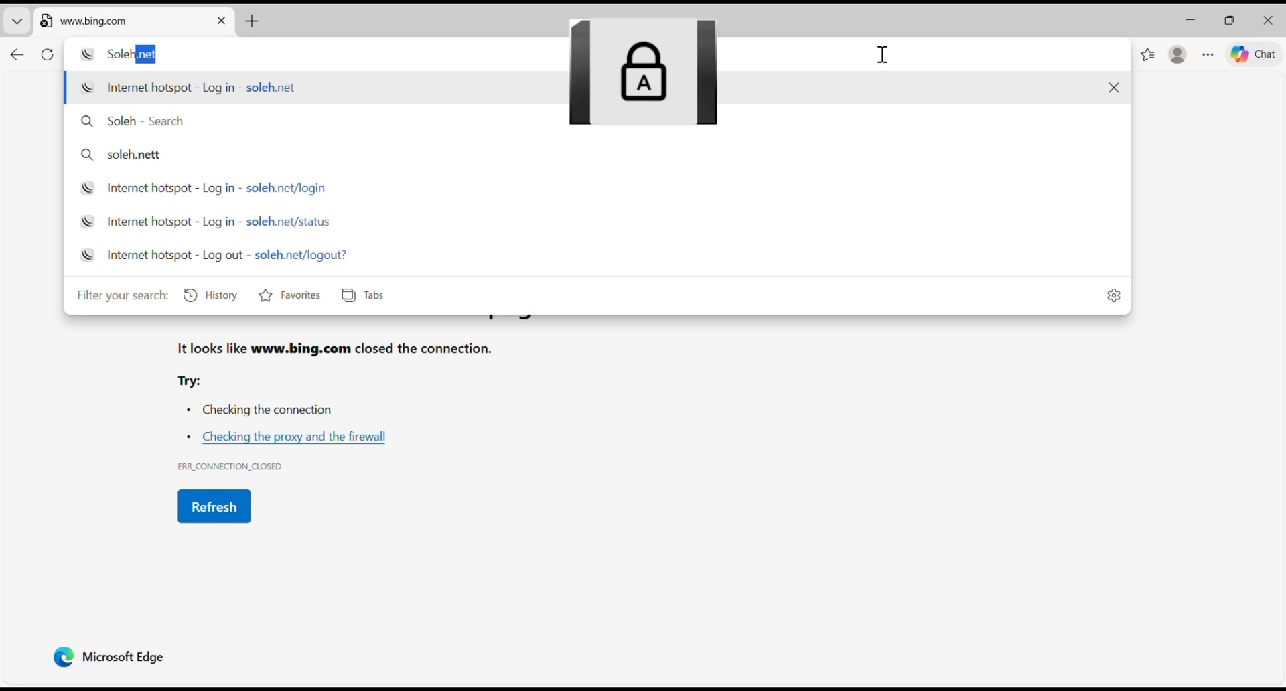
text(V)
key(Caps_Lock)
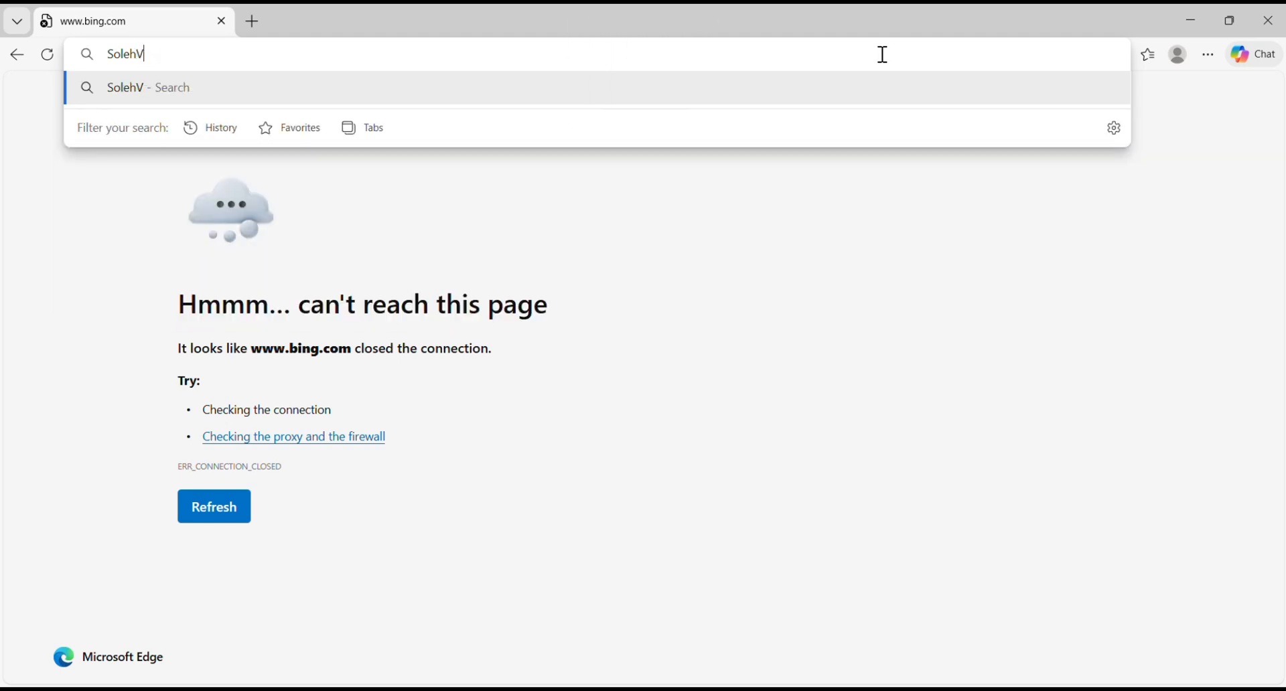
text(oucher.net)
key(Return)
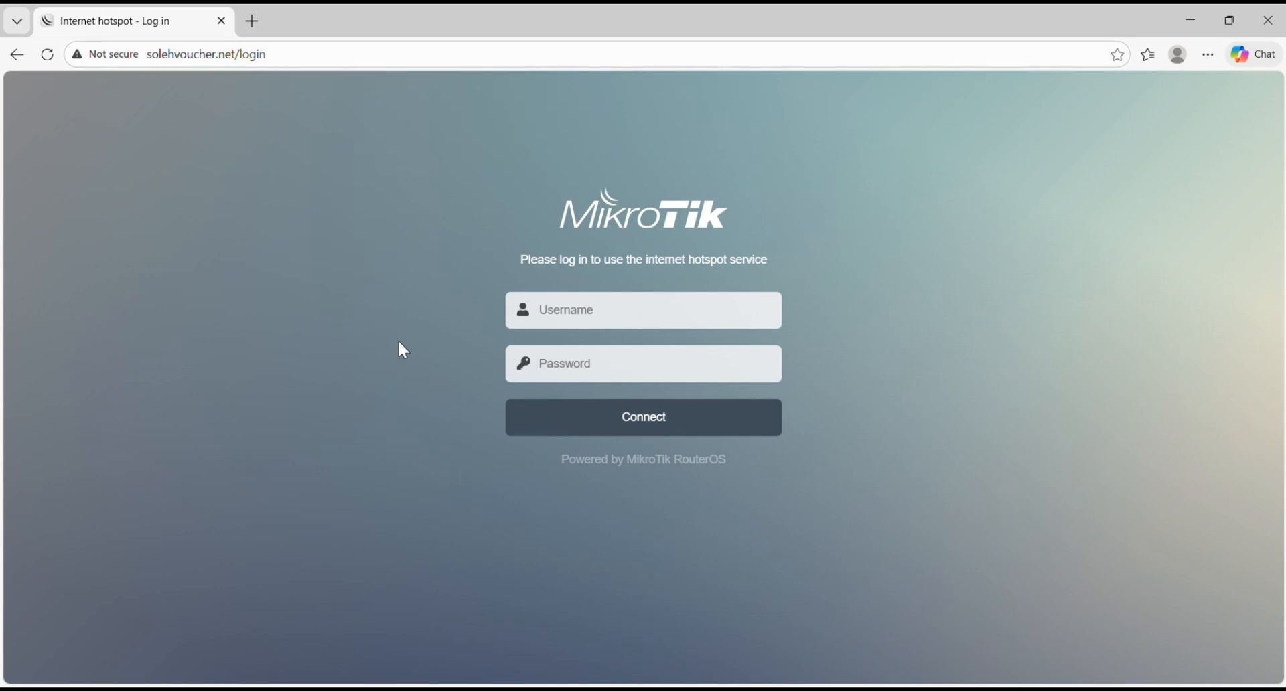
Step: Log in to the hotspot with username admin and the user's password
click(608, 305)
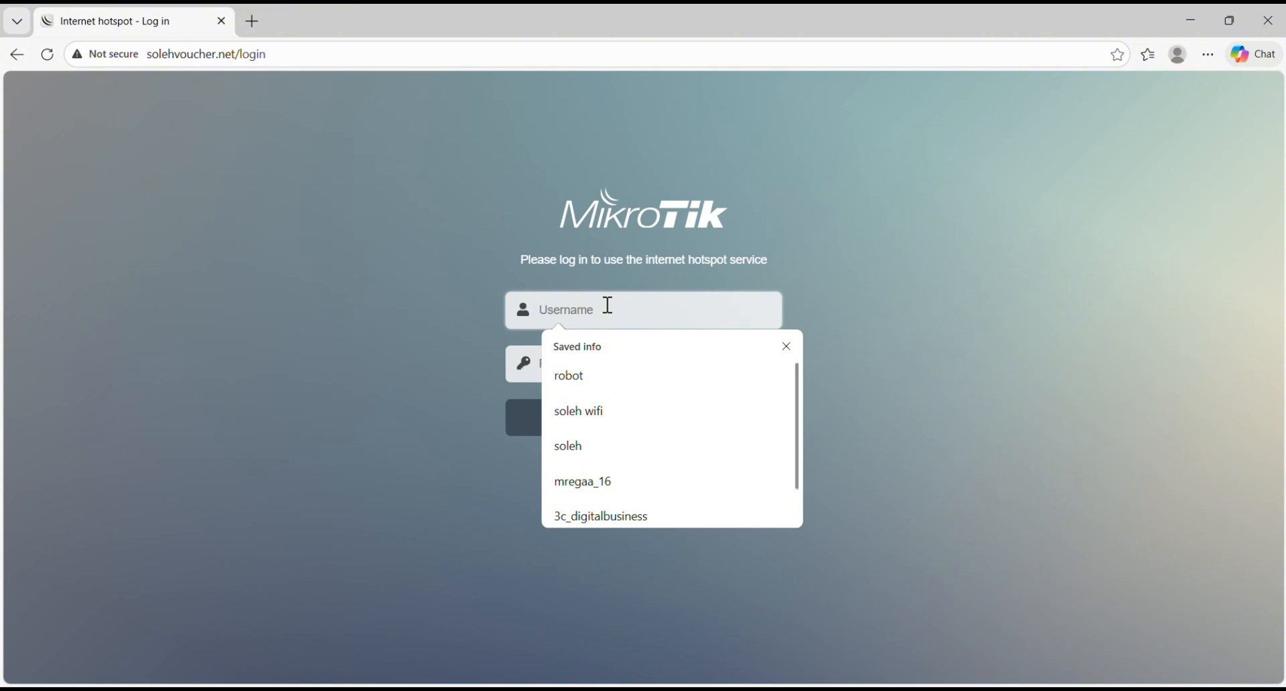
text(admin)
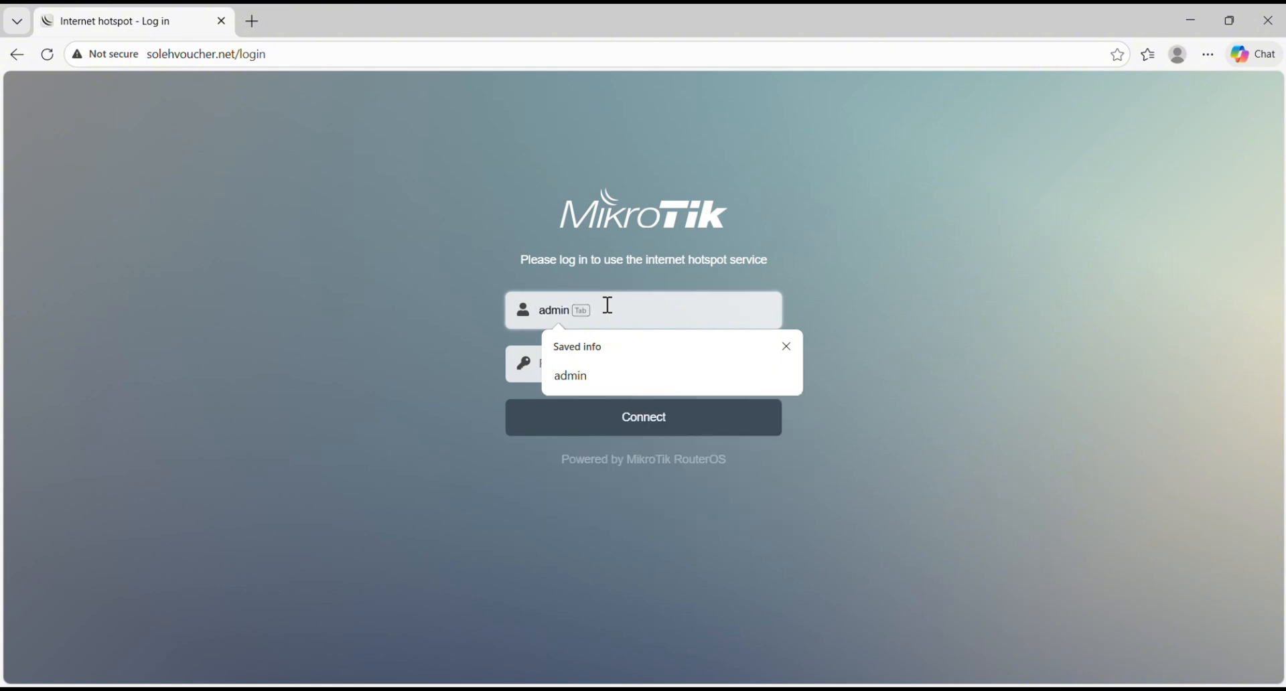
key(Tab)
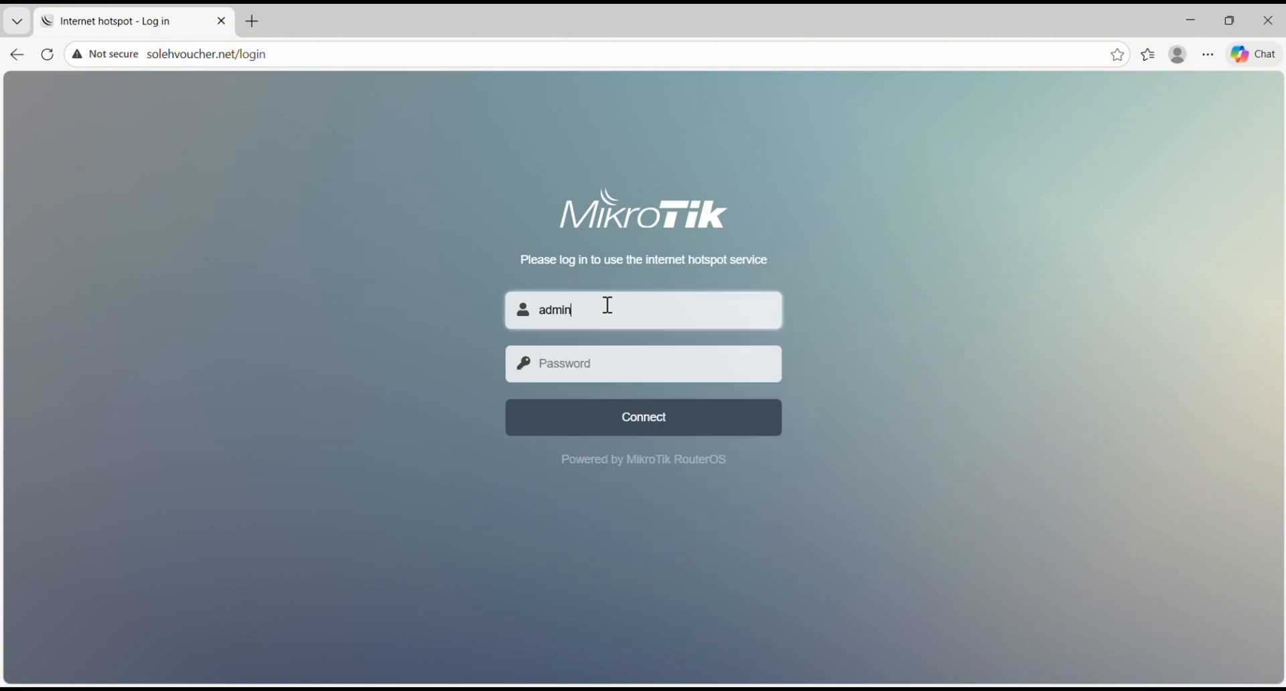
click(598, 367)
text(•••••)
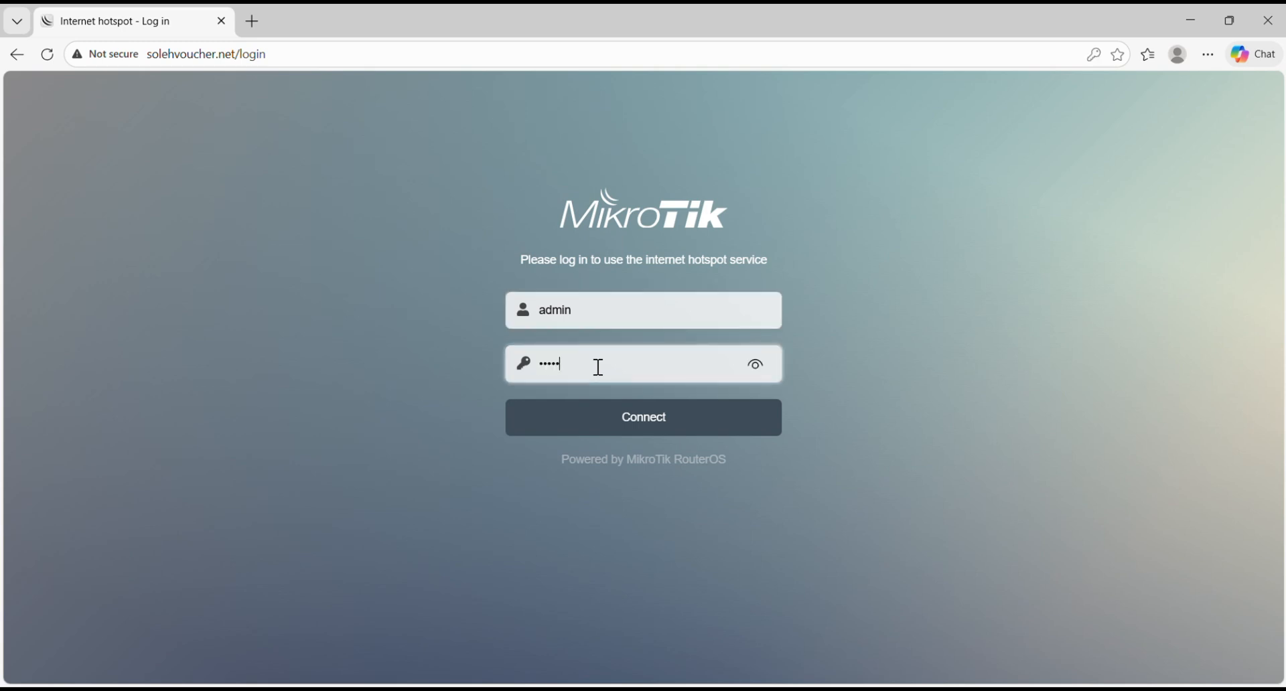
click(597, 410)
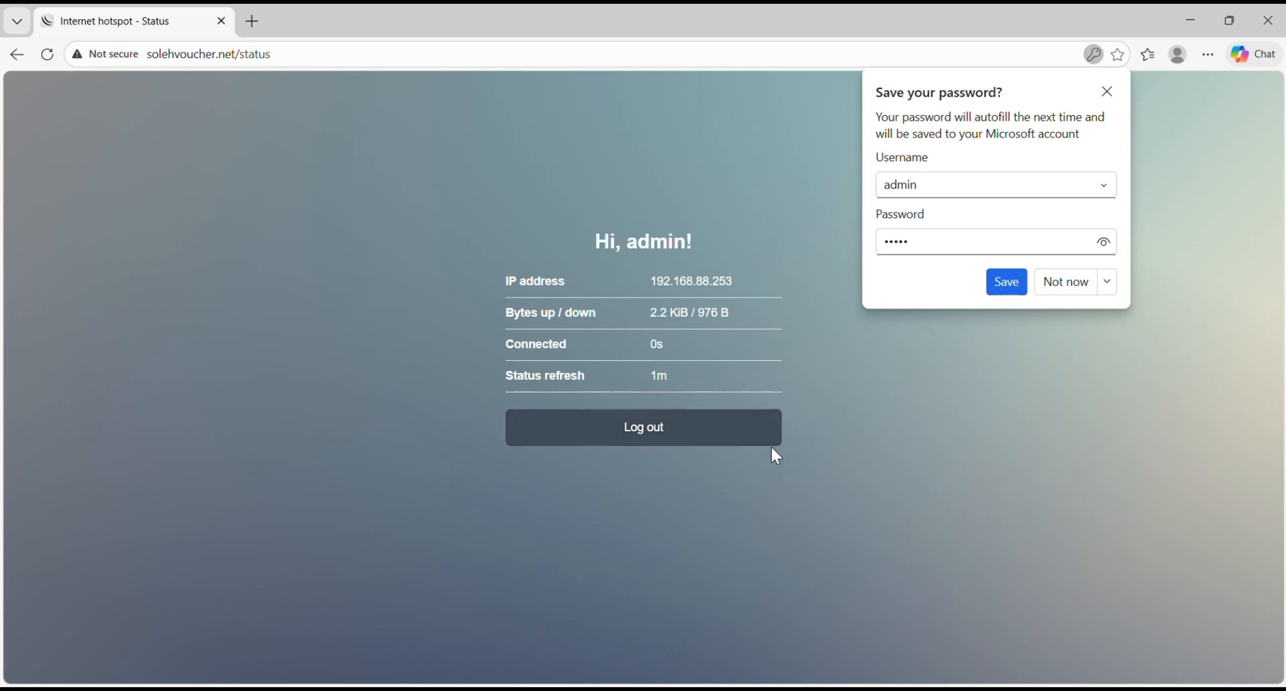
Step: Open a new tab, search for yt, open YouTube to confirm internet access, then close the browser
click(252, 20)
click(402, 136)
text(yt)
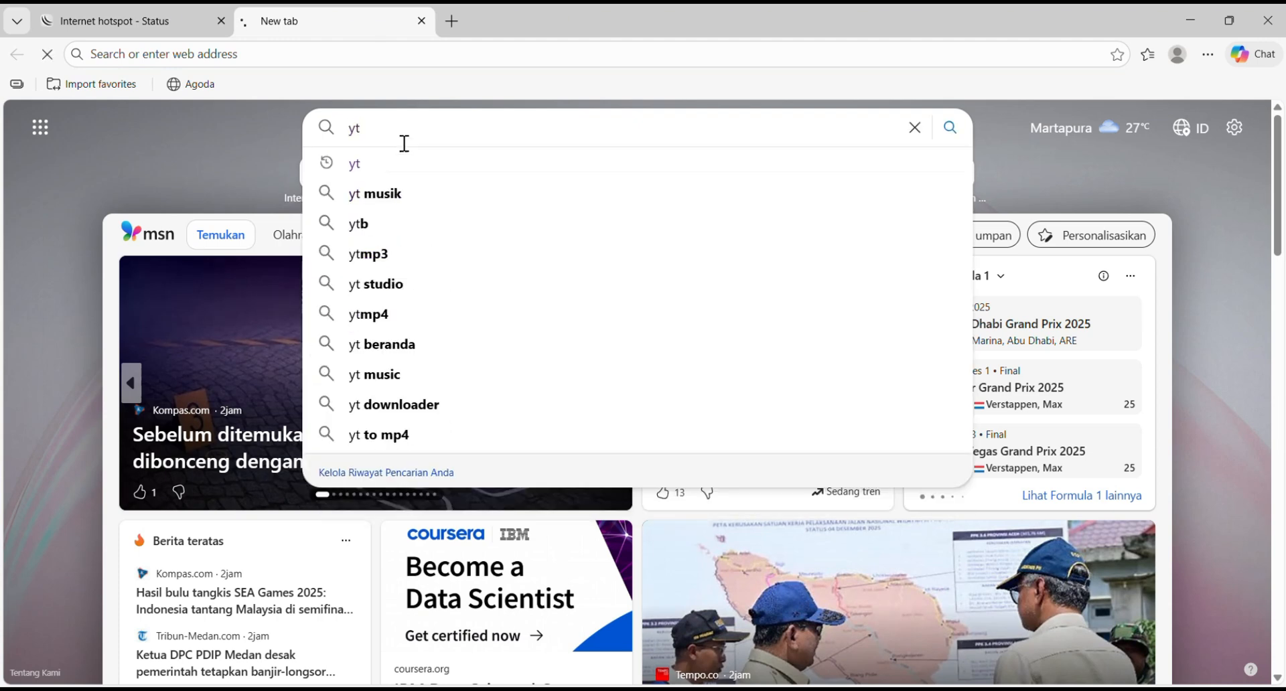
key(Return)
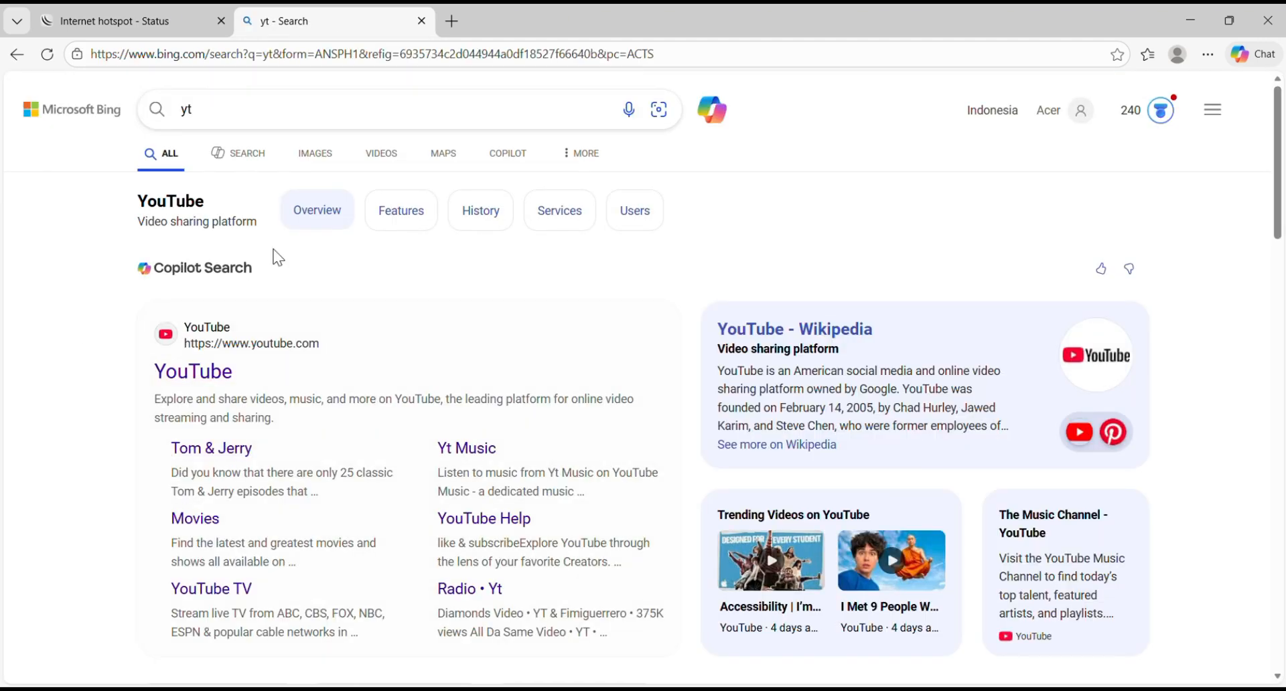
click(207, 380)
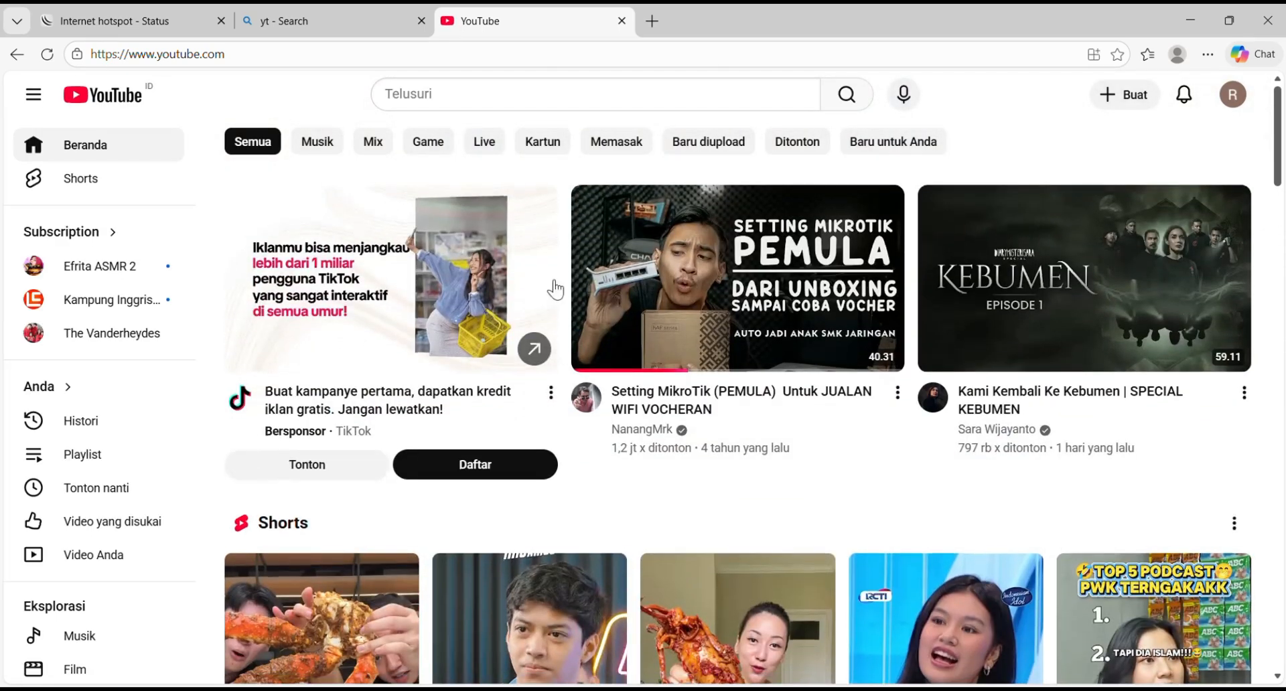
click(1279, 20)
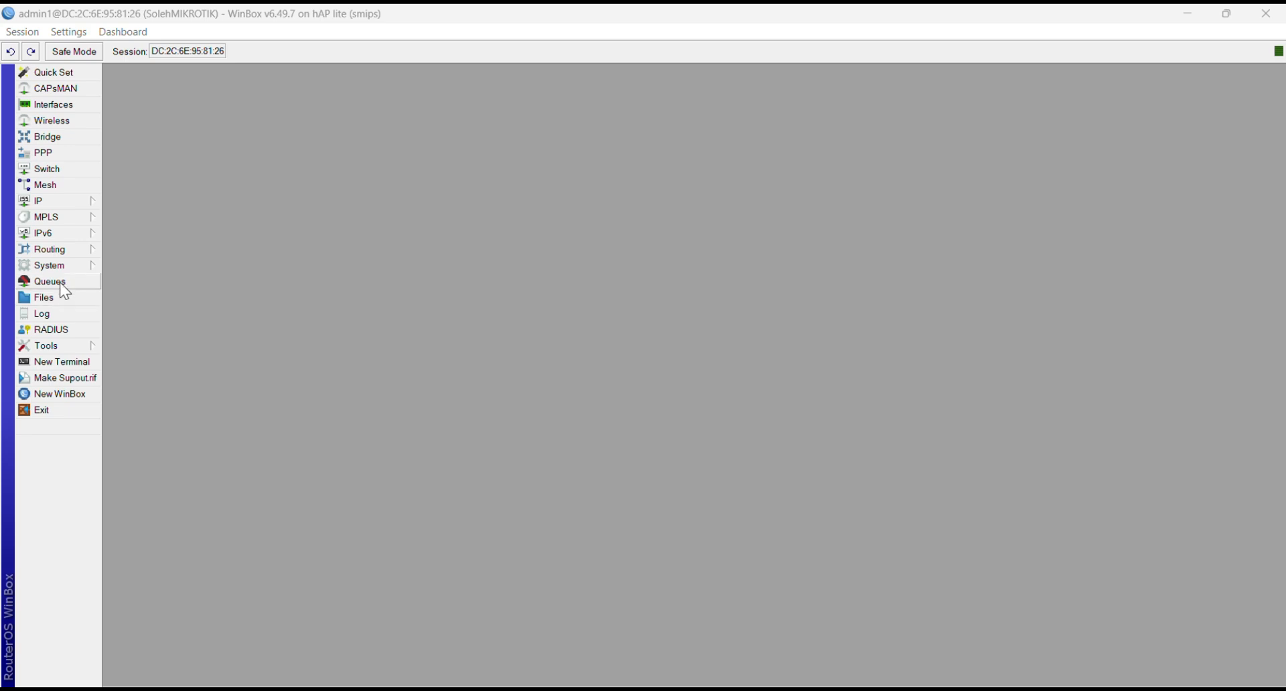
Step: Open the SNTP Client settings, then search the web for sntp client indonesia and open the id.pool.ntp.org page
click(71, 266)
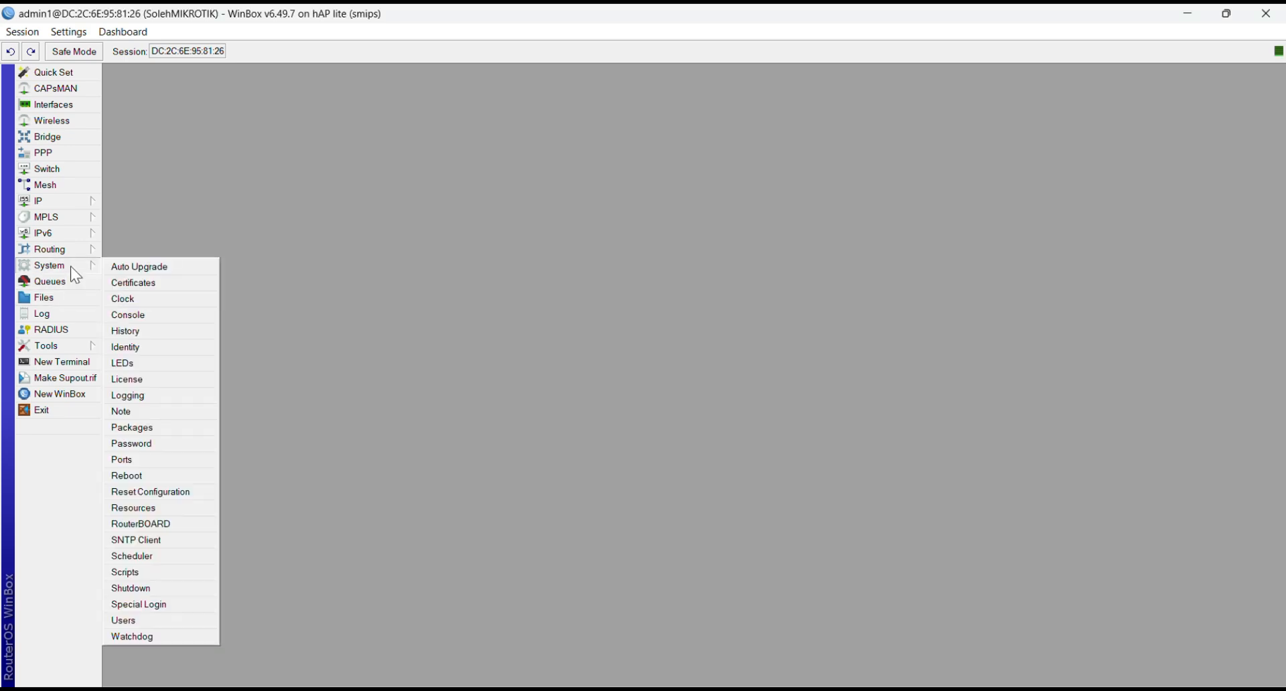
click(193, 541)
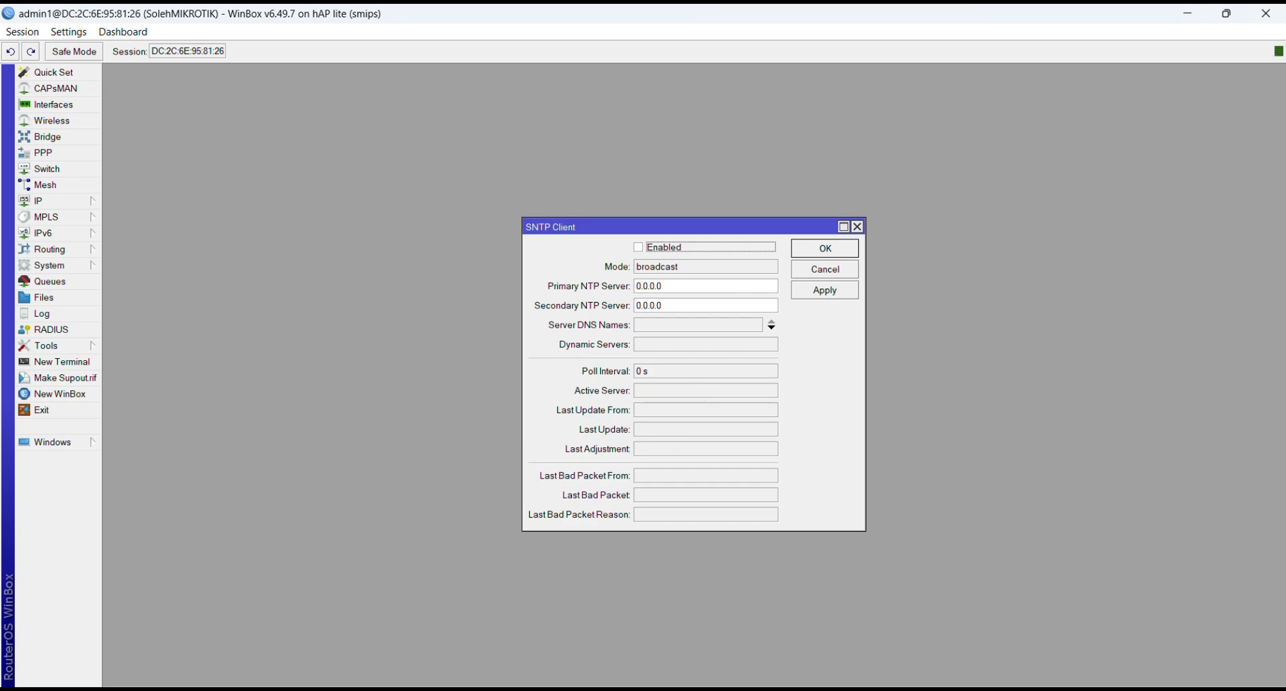
key(alt+Tab)
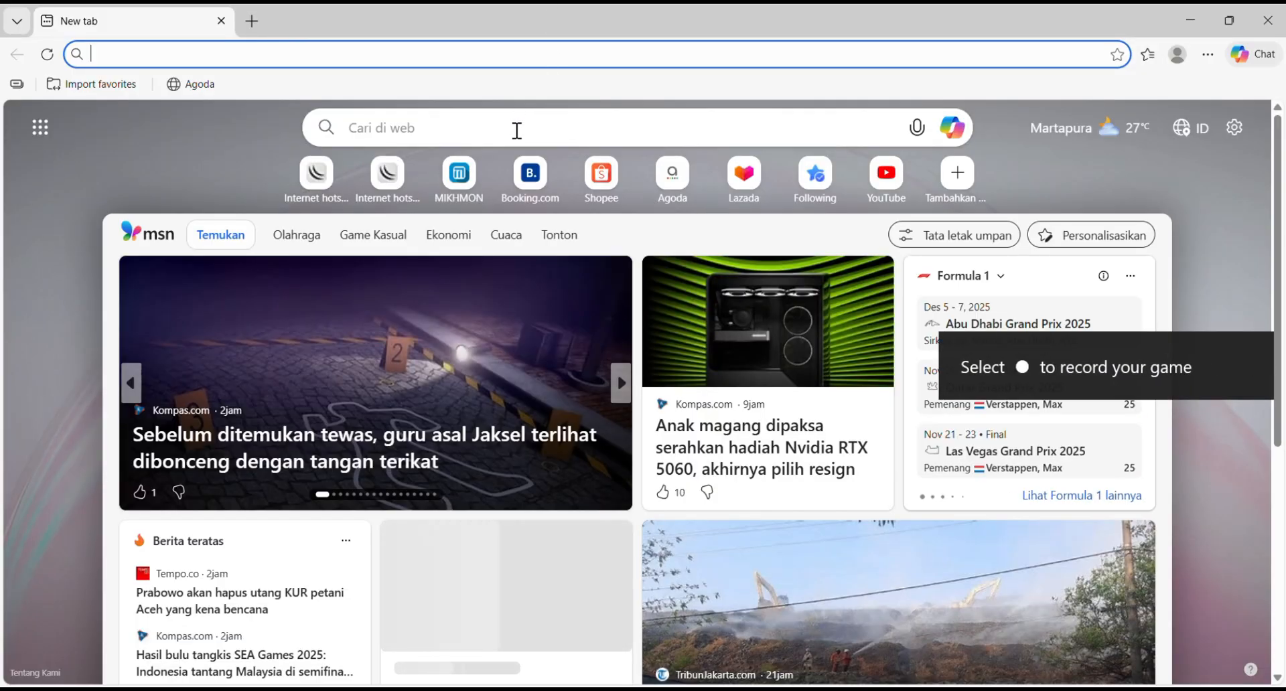
click(516, 131)
text(snt)
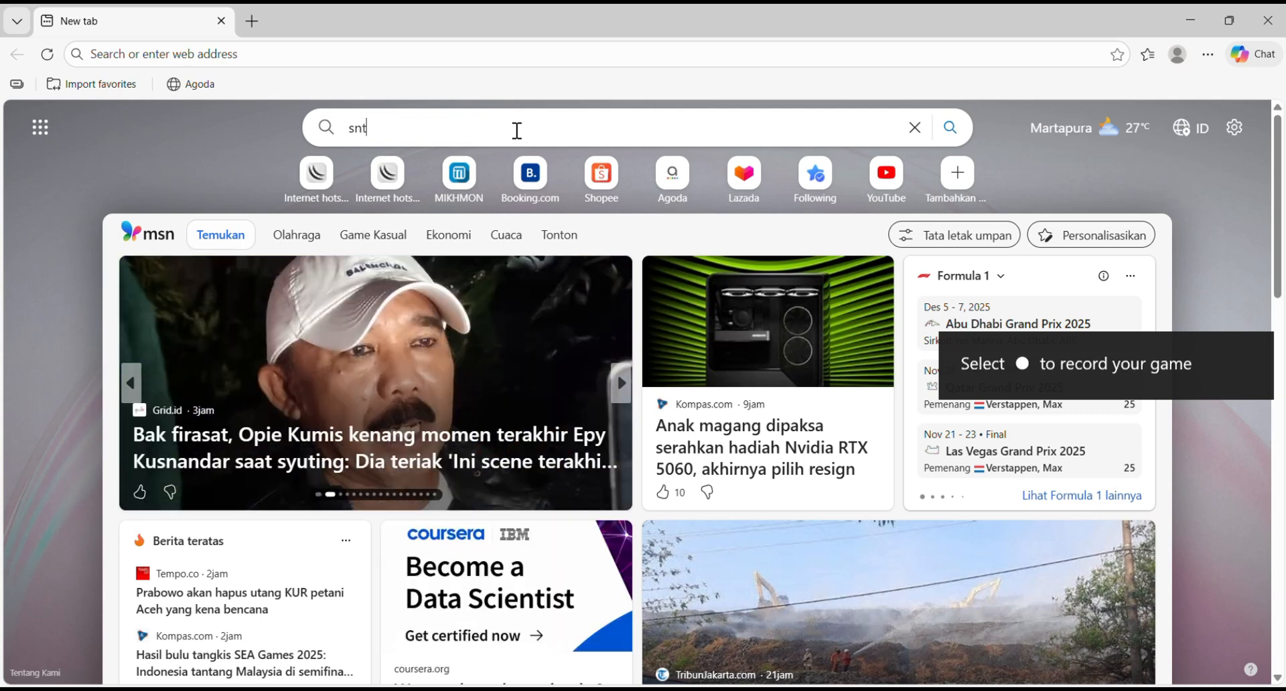
text(p client)
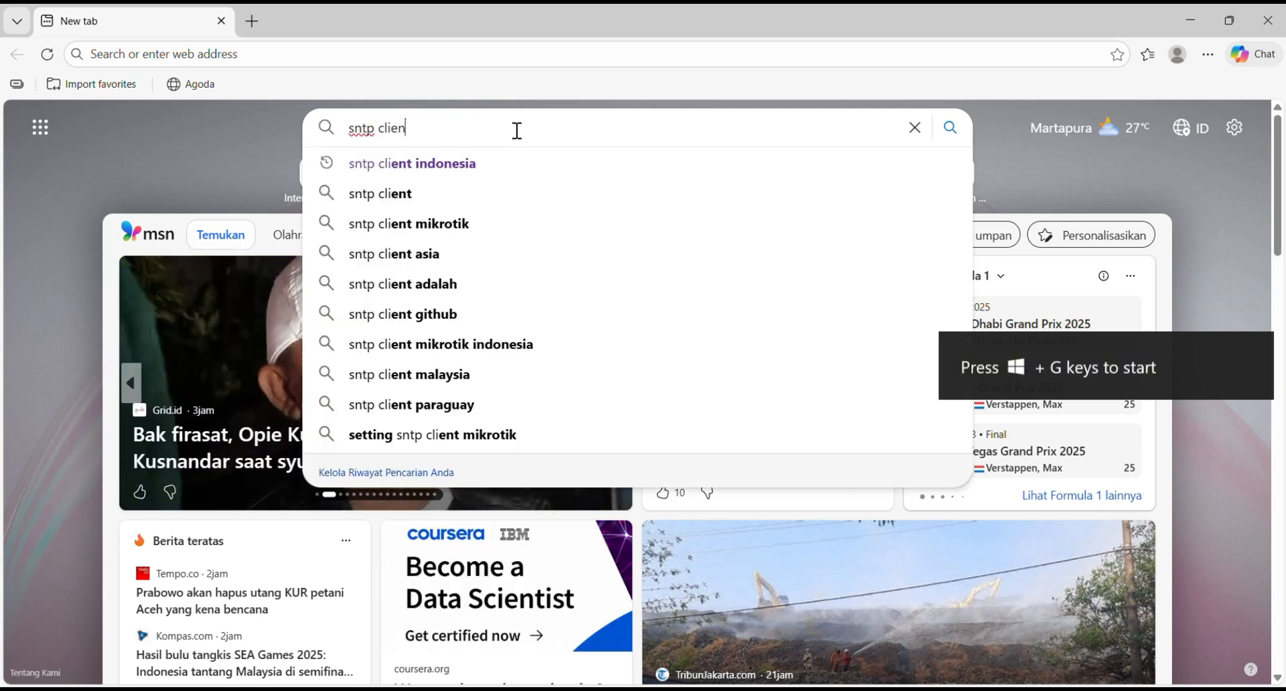
click(508, 165)
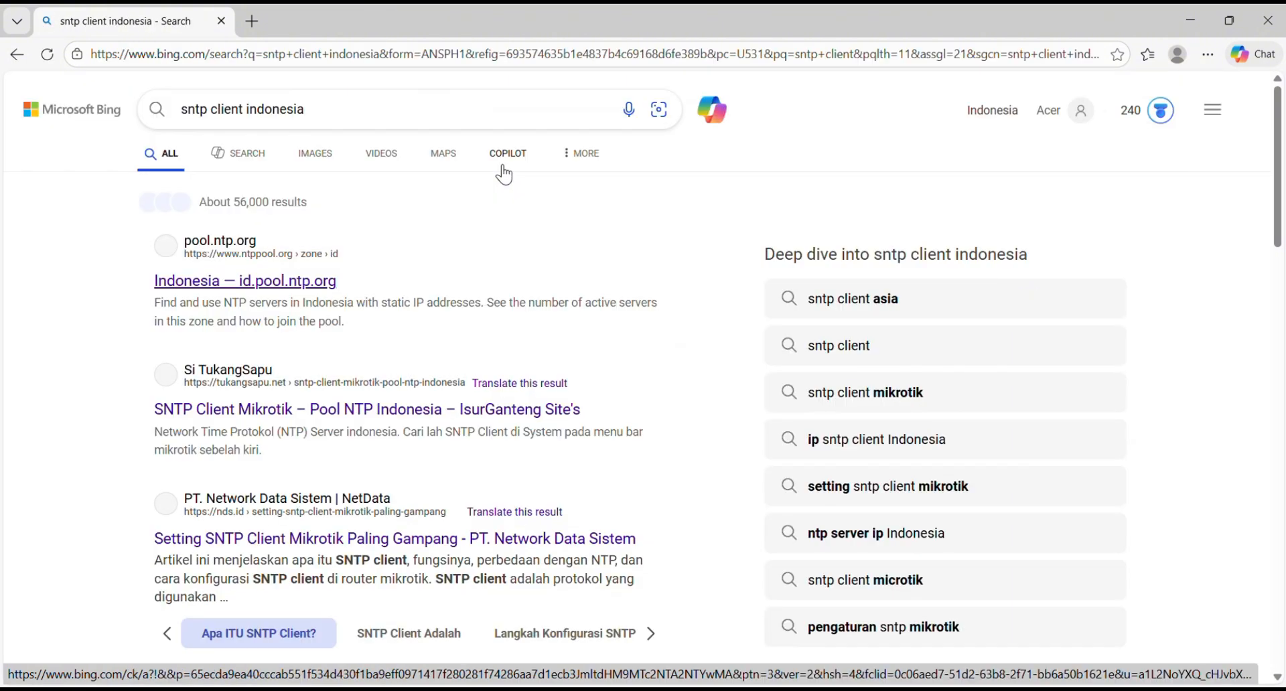
click(316, 281)
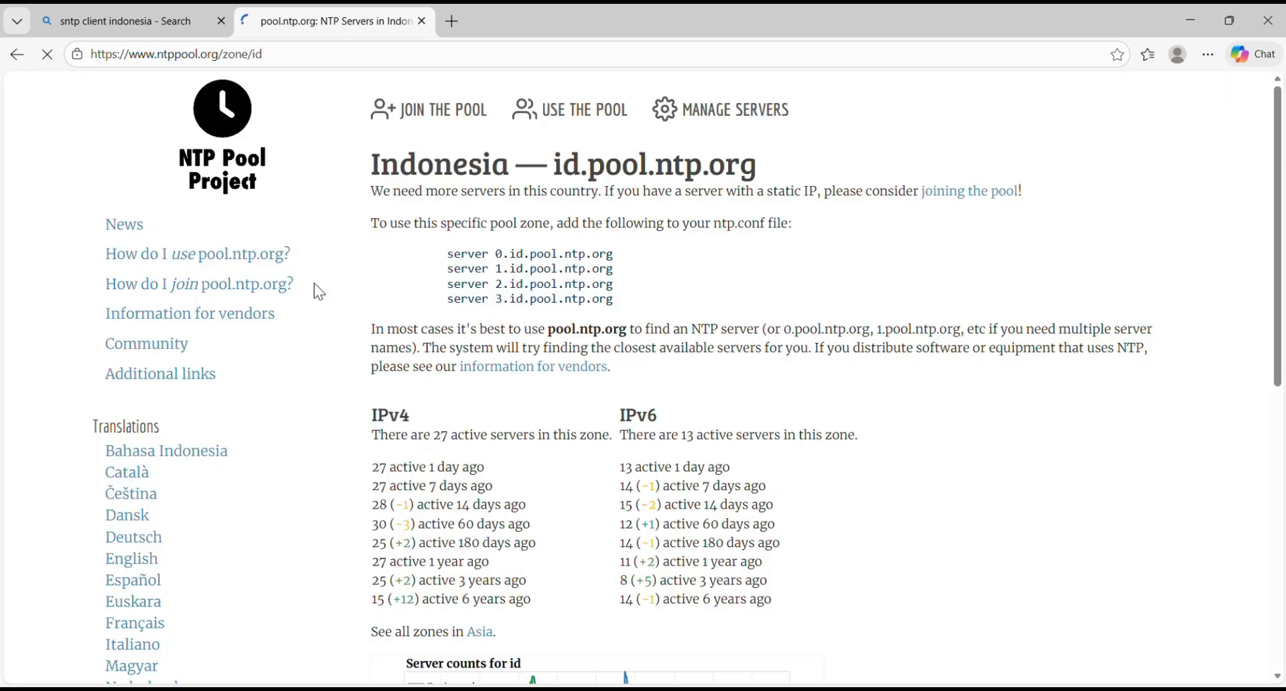
Step: Copy 0.id.pool.ntp.org from the pool page and paste it as the Primary NTP Server
drag(499, 251, 616, 258)
key(ctrl+c)
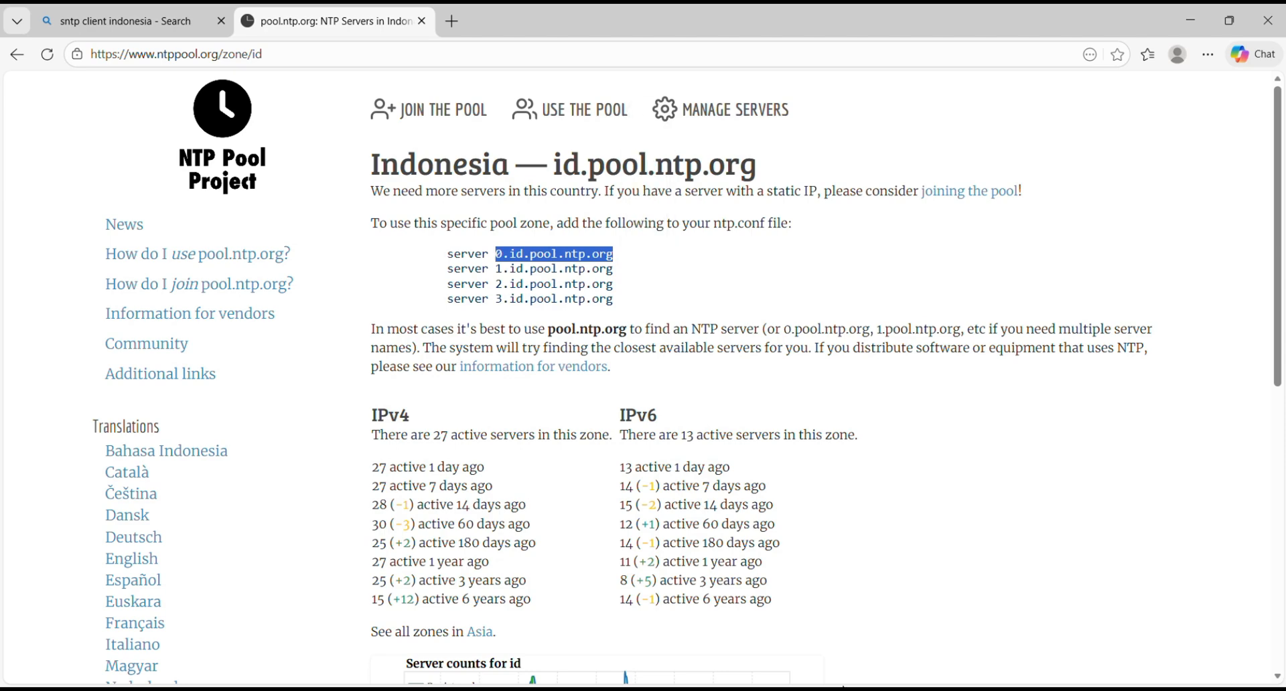
click(904, 690)
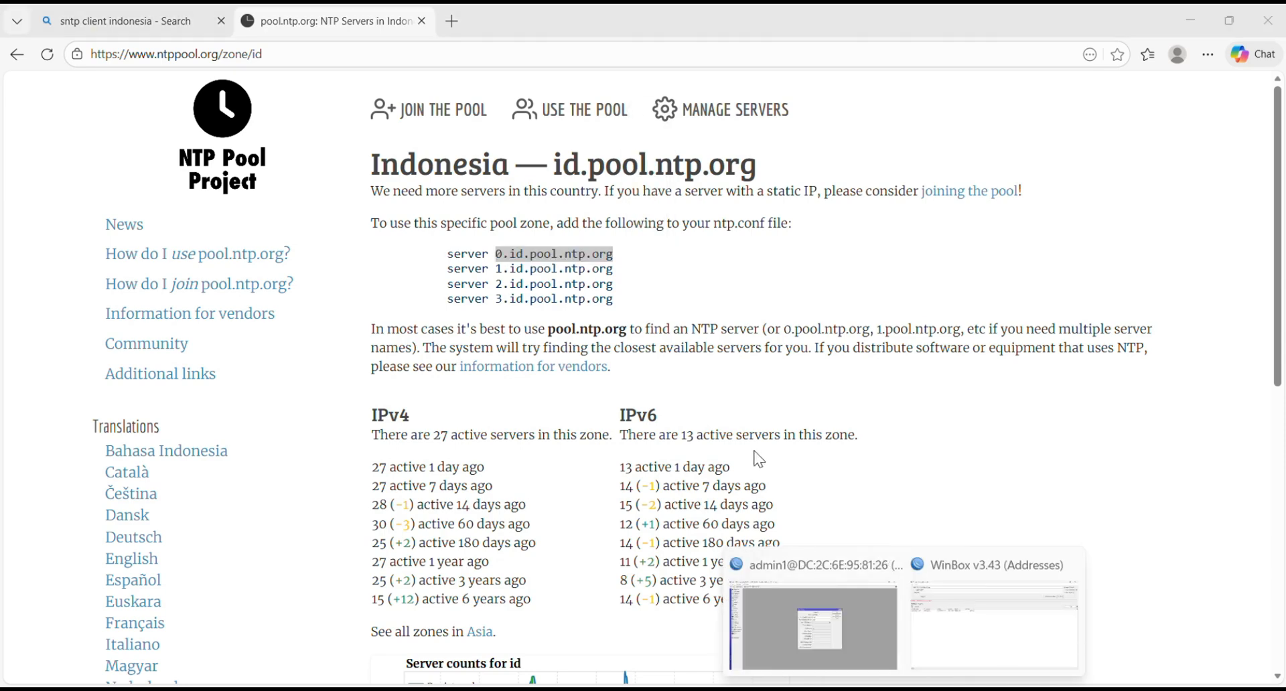
mouse_move(862, 605)
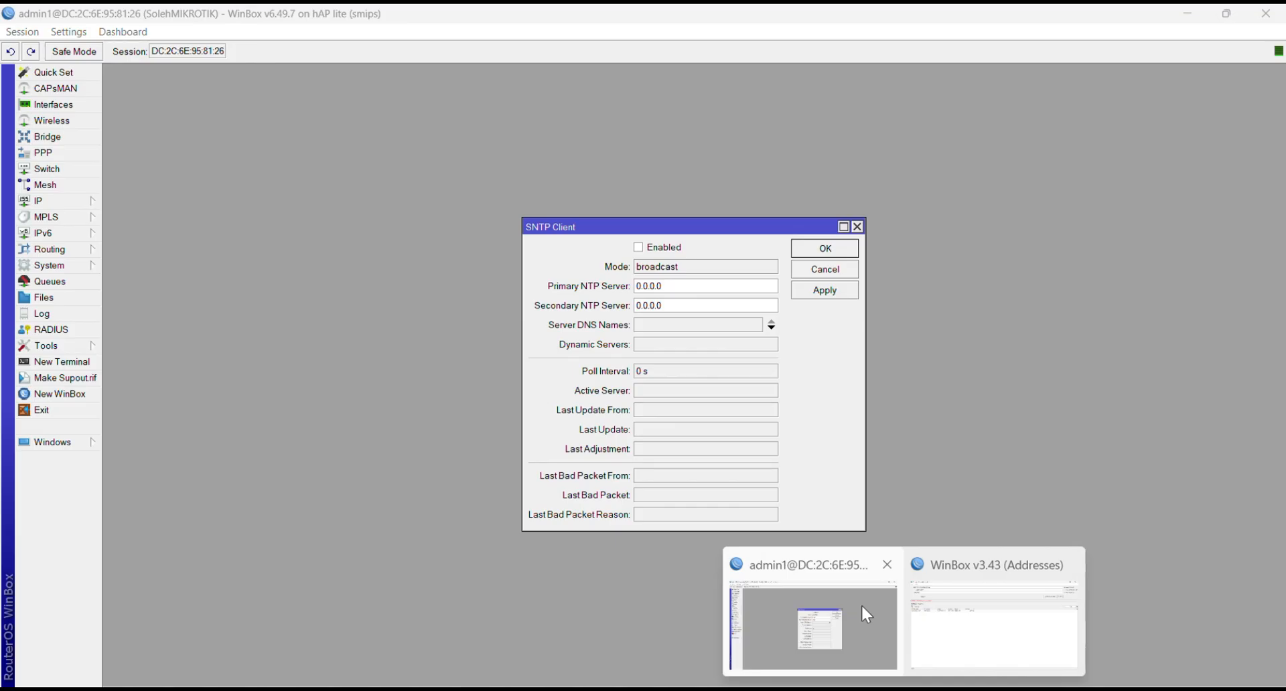
click(723, 287)
key(BackSpace)
key(BackSpace)
key(BackSpace)
key(BackSpace)
key(BackSpace)
key(BackSpace)
key(BackSpace)
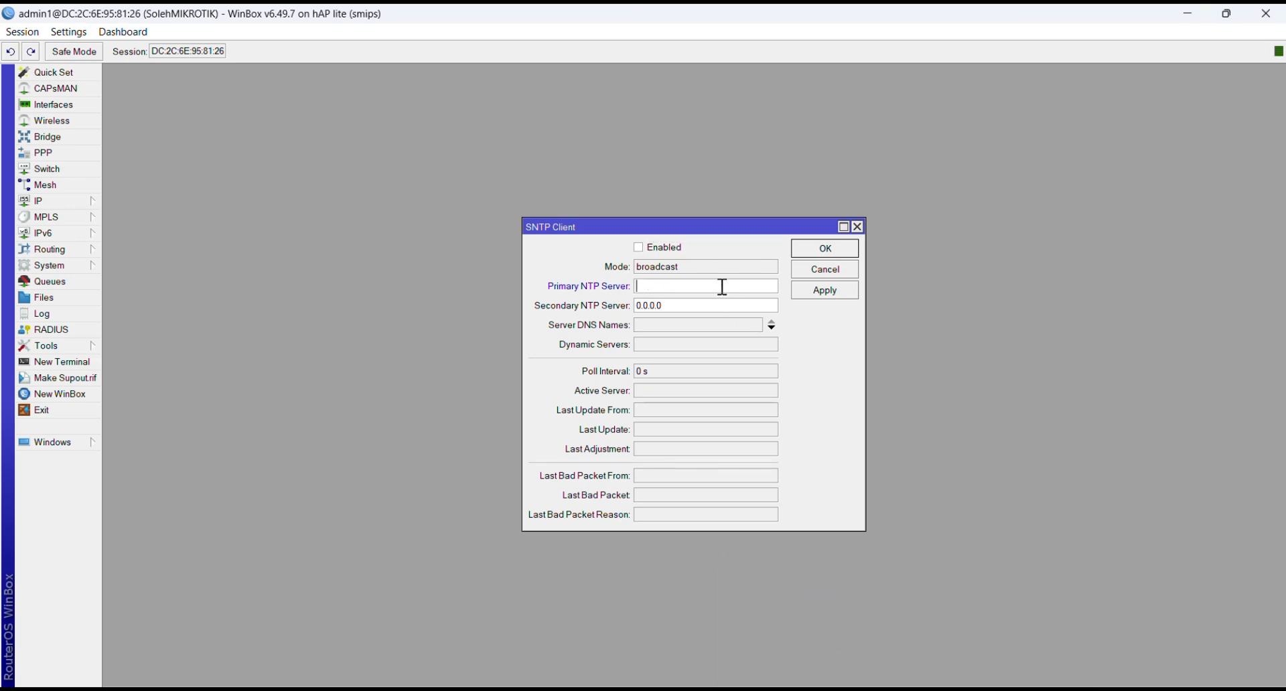
key(ctrl+v)
key(BackSpace)
key(BackSpace)
key(BackSpace)
key(BackSpace)
key(BackSpace)
key(BackSpace)
key(BackSpace)
Step: Copy 1.id.pool.ntp.org, paste it as the Secondary NTP Server, and apply and close the SNTP settings
click(647, 690)
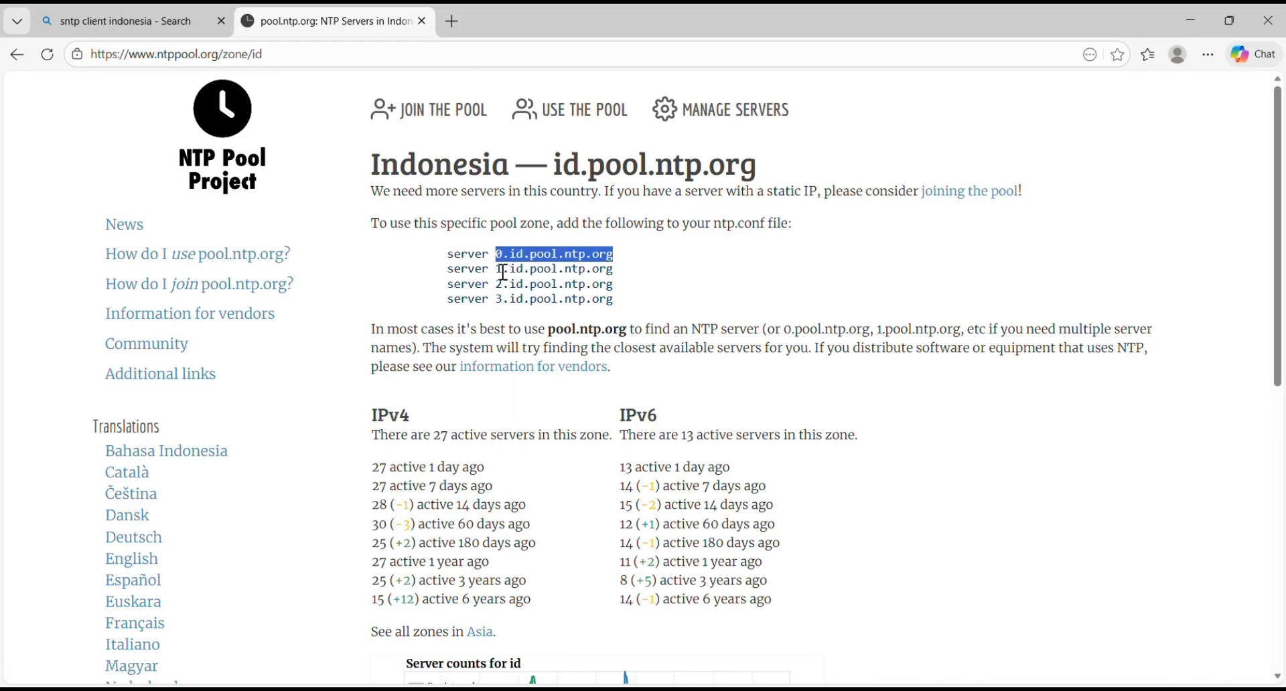
drag(498, 270, 615, 271)
key(ctrl+c)
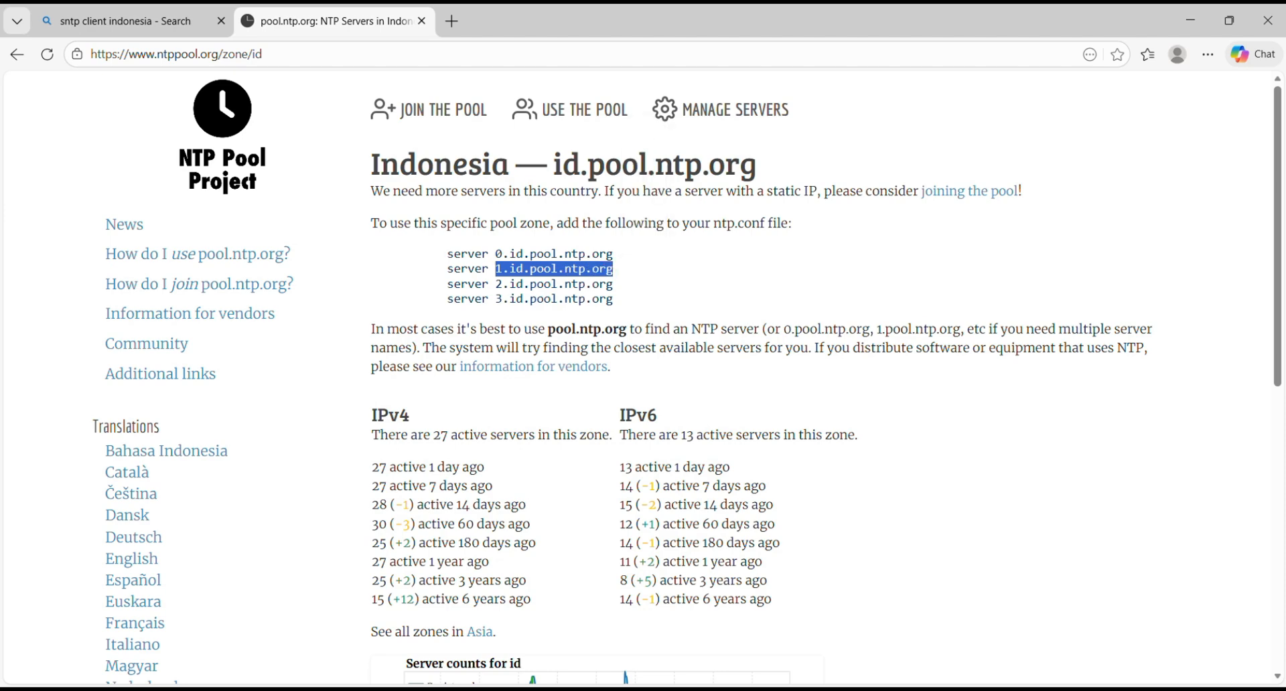
mouse_move(863, 687)
click(846, 629)
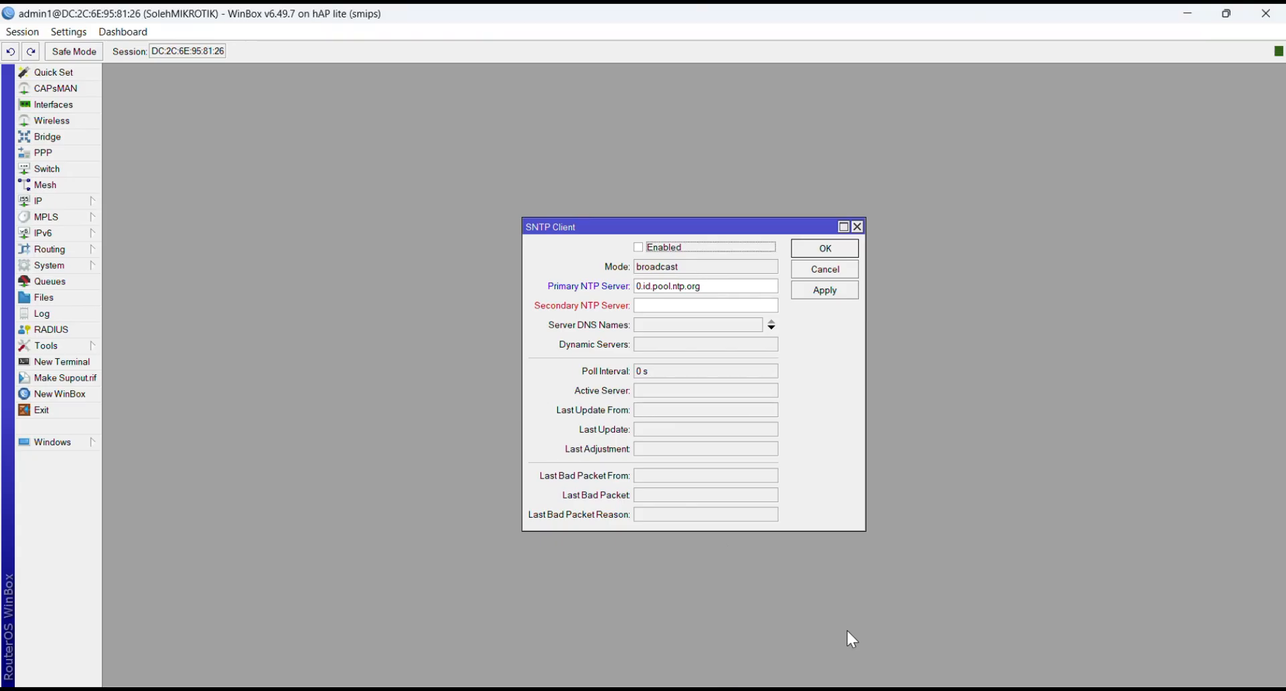
click(721, 305)
key(ctrl+v)
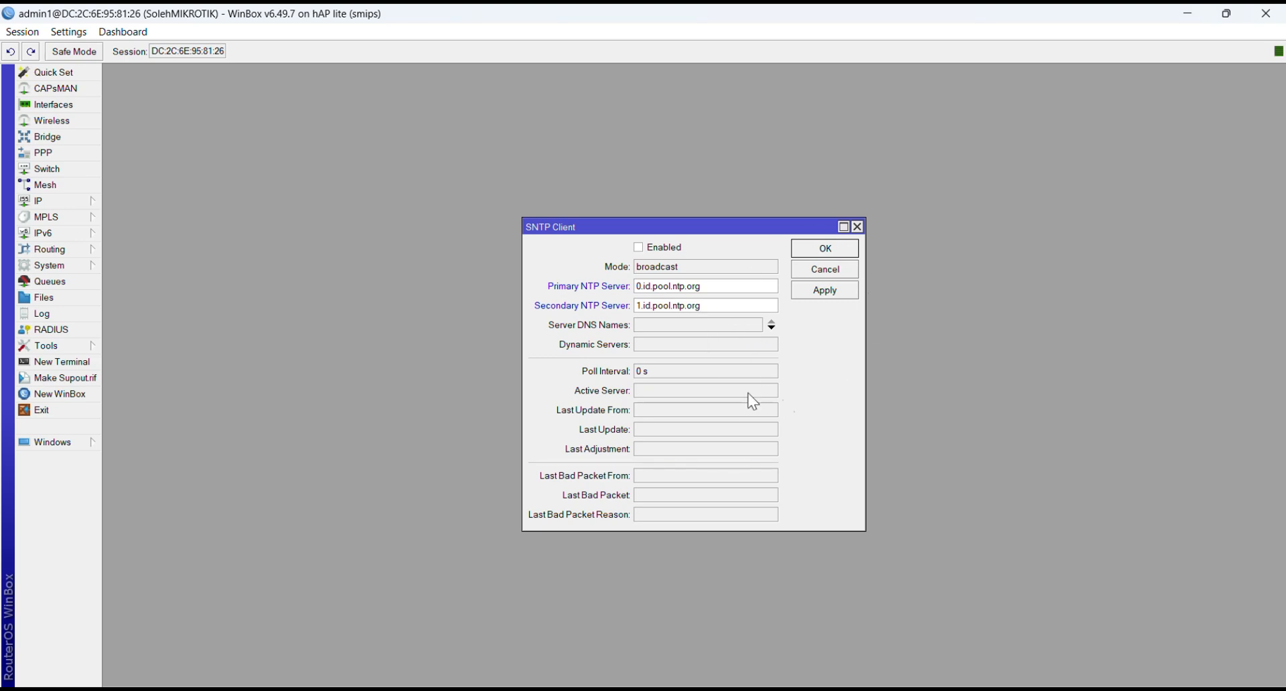
click(822, 294)
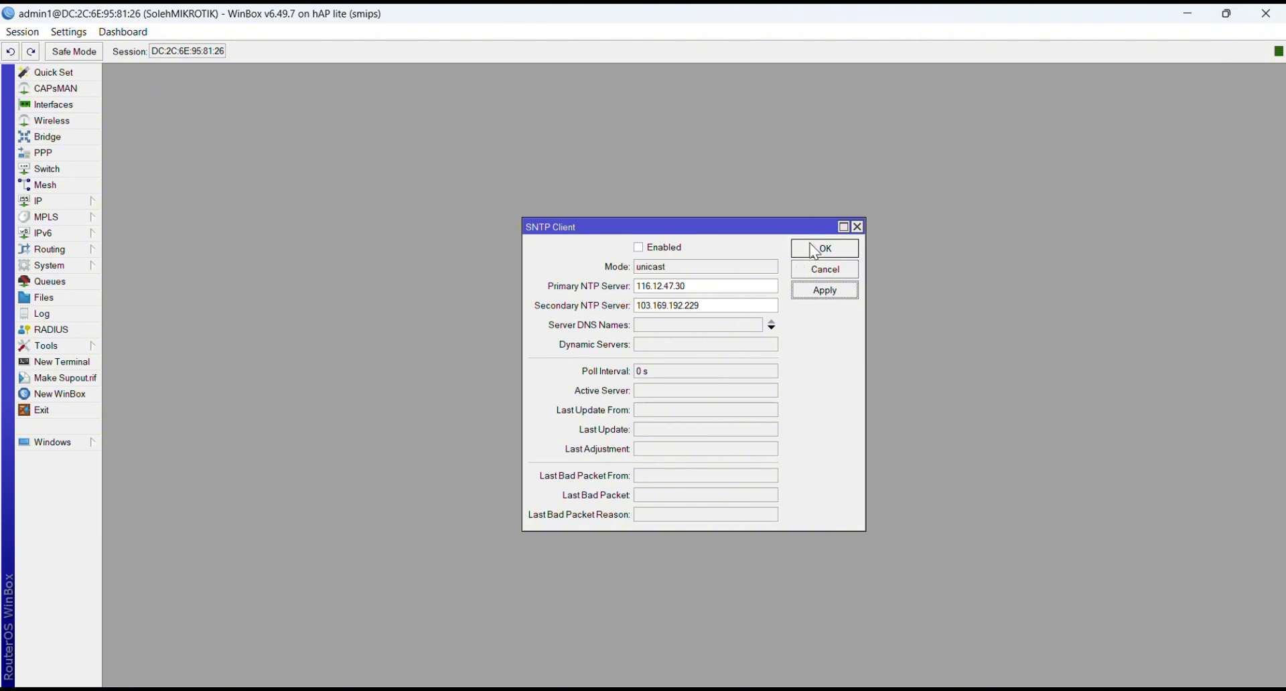
click(813, 252)
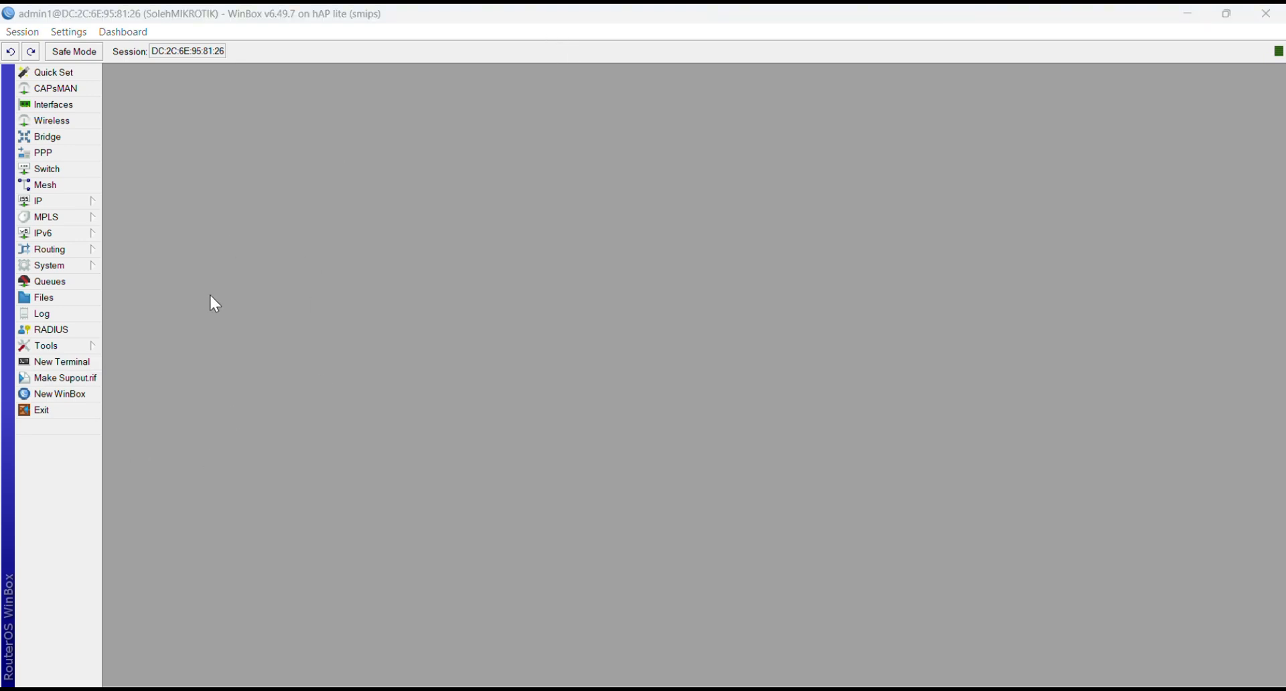
Step: Create a user group named mikhmon with read, write, sensitive and api policies
click(58, 271)
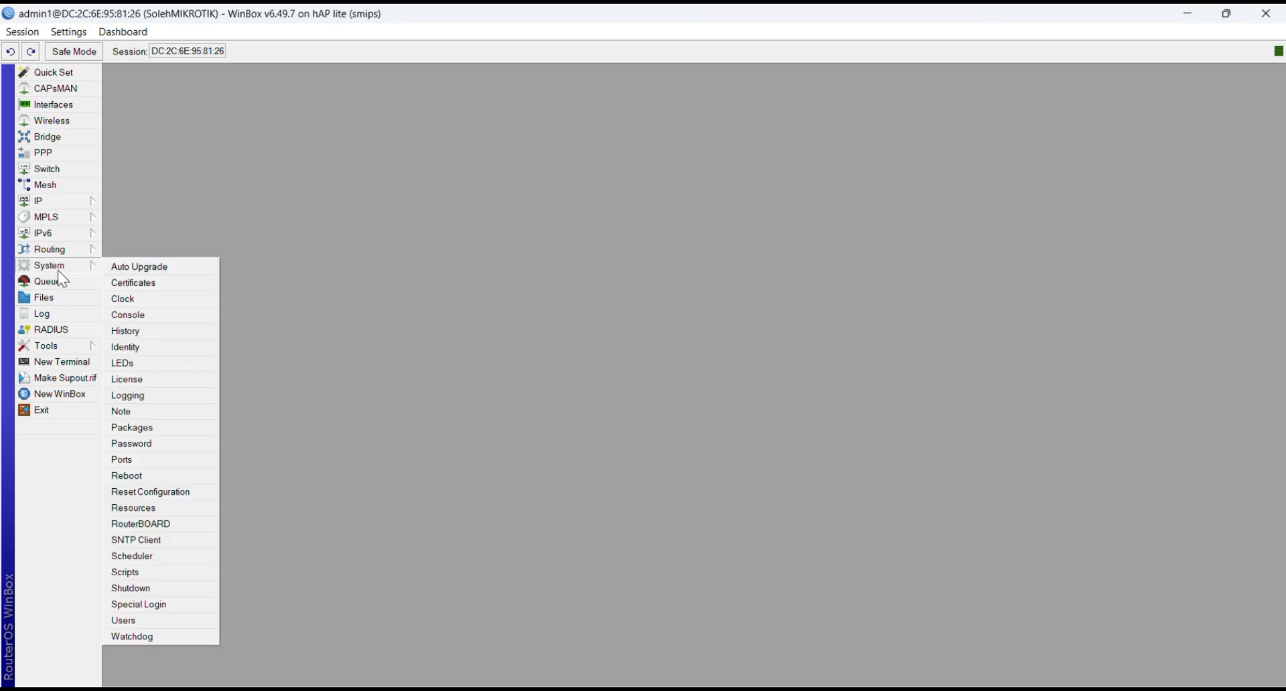
click(142, 623)
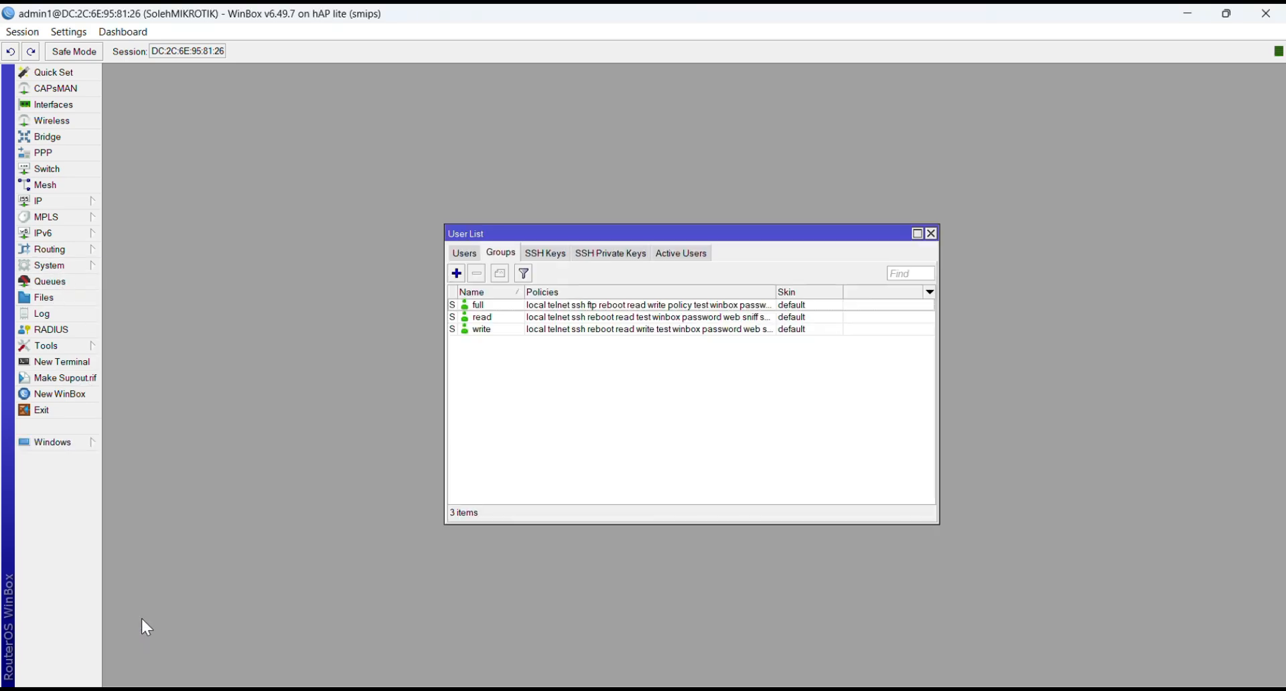
click(461, 258)
click(495, 255)
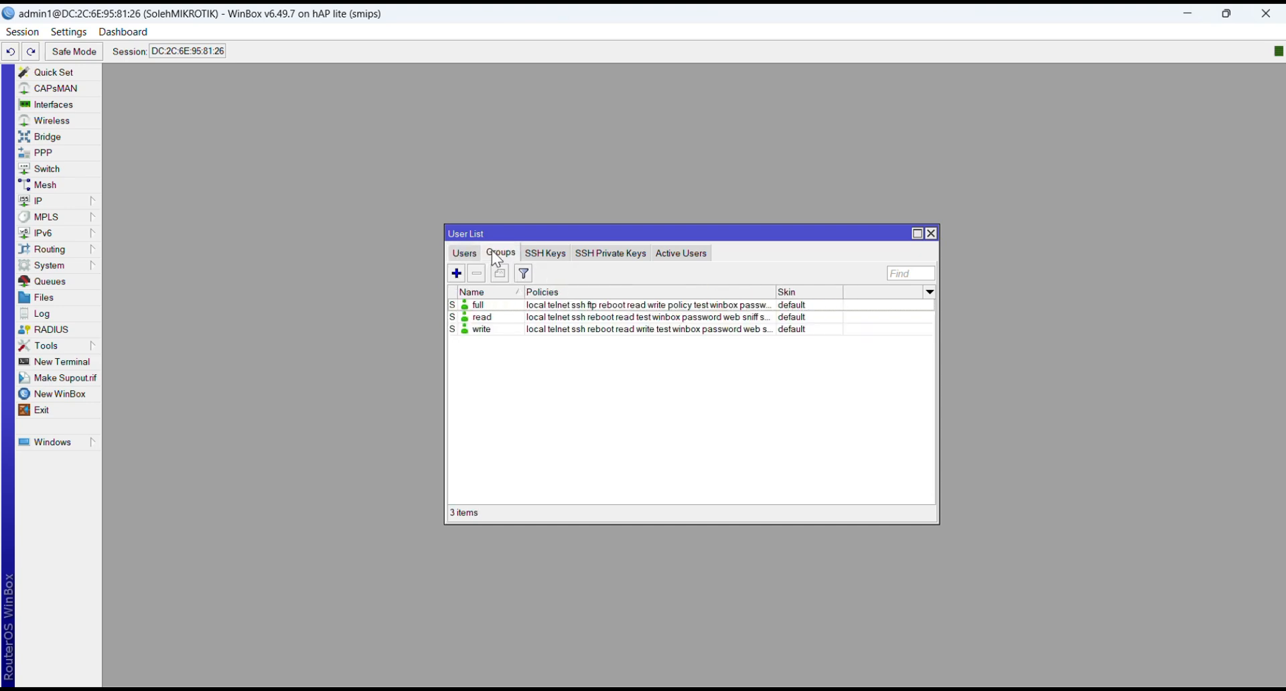
click(457, 273)
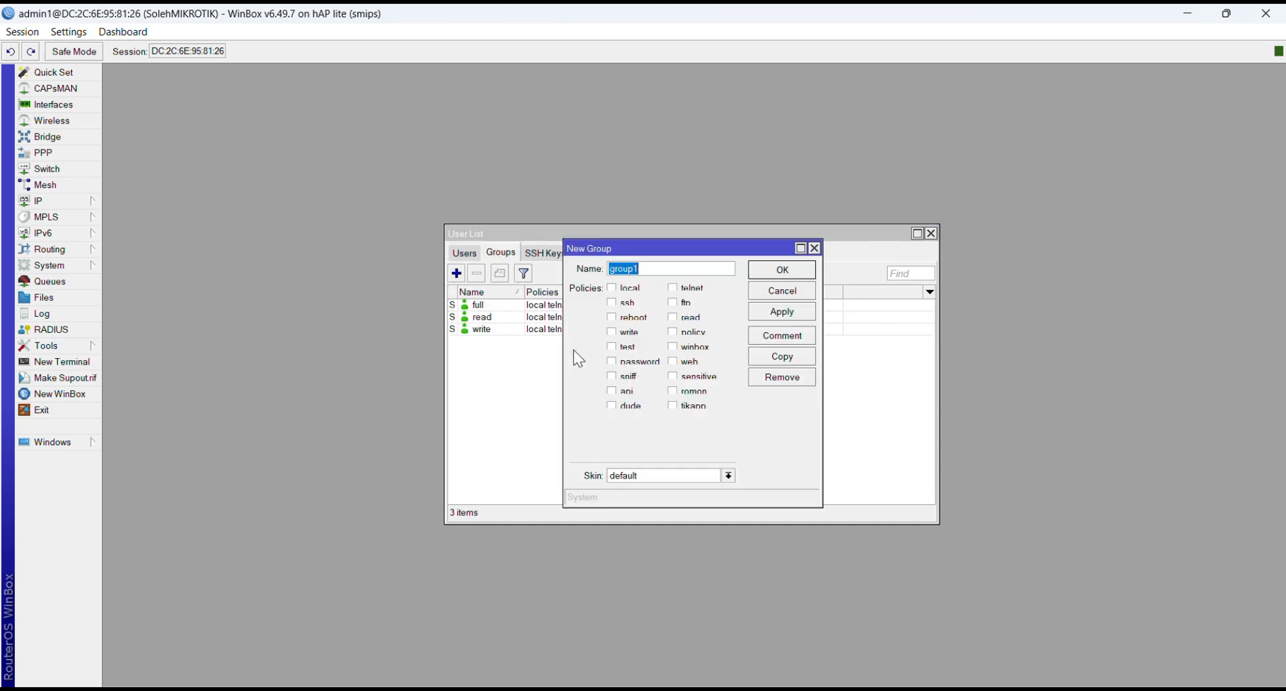
text(mikhmon)
click(617, 333)
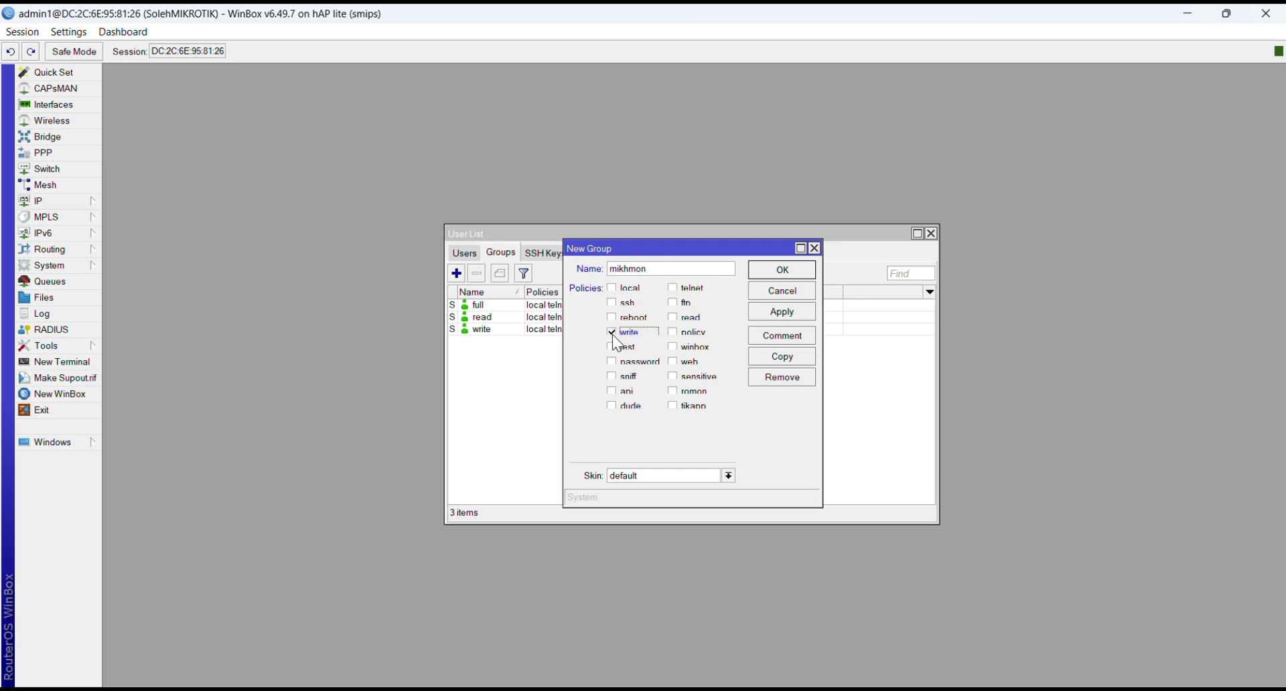
click(611, 391)
click(674, 318)
click(785, 314)
click(772, 270)
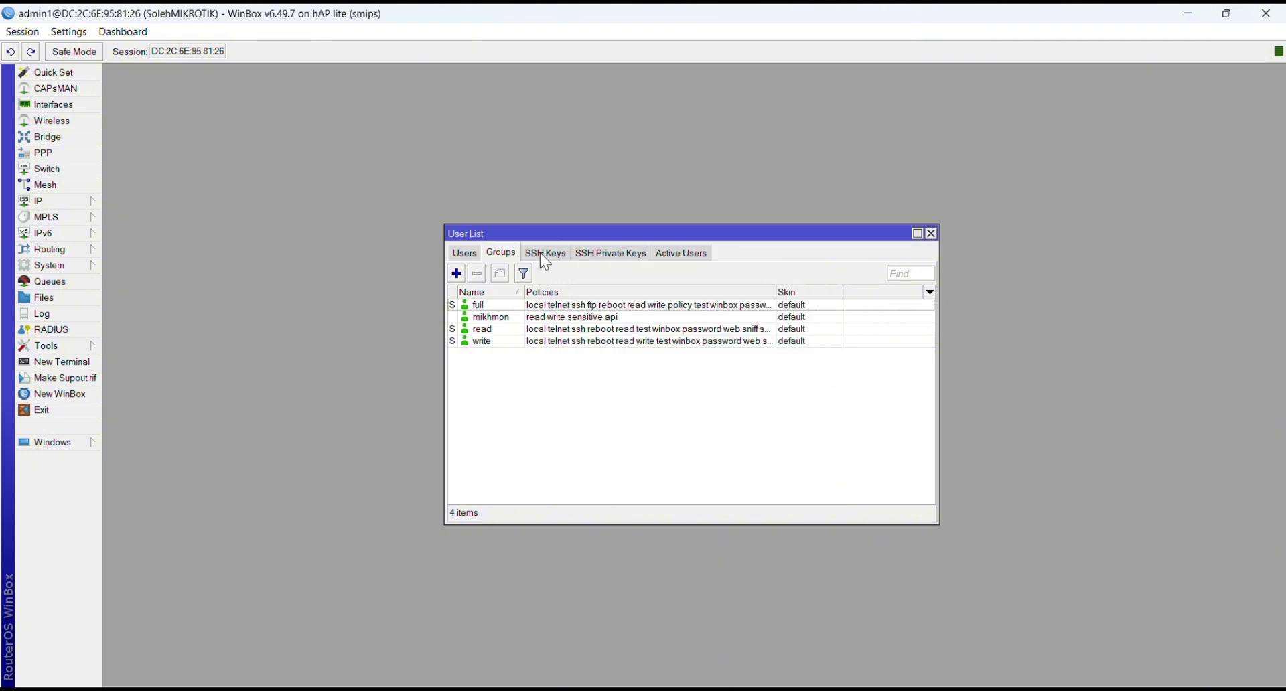
Step: Add a router user mikhmonSLH in the mikhmon group and enter its password and password confirmation
click(475, 254)
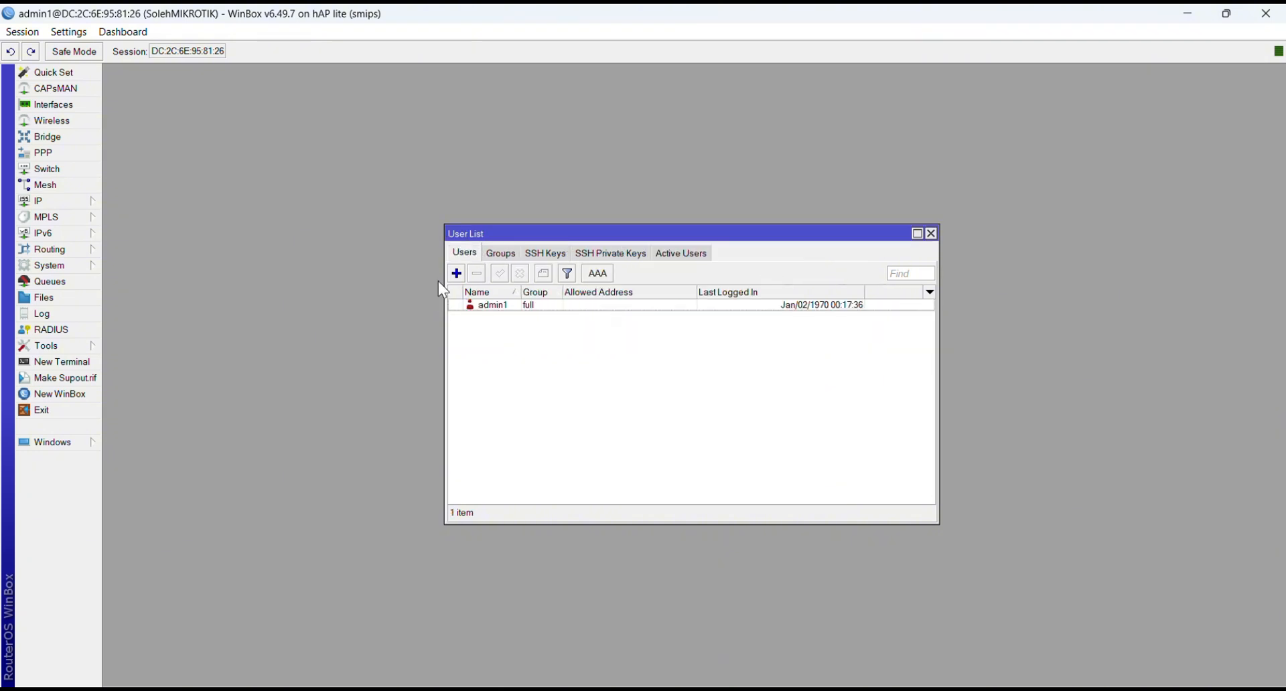
click(458, 273)
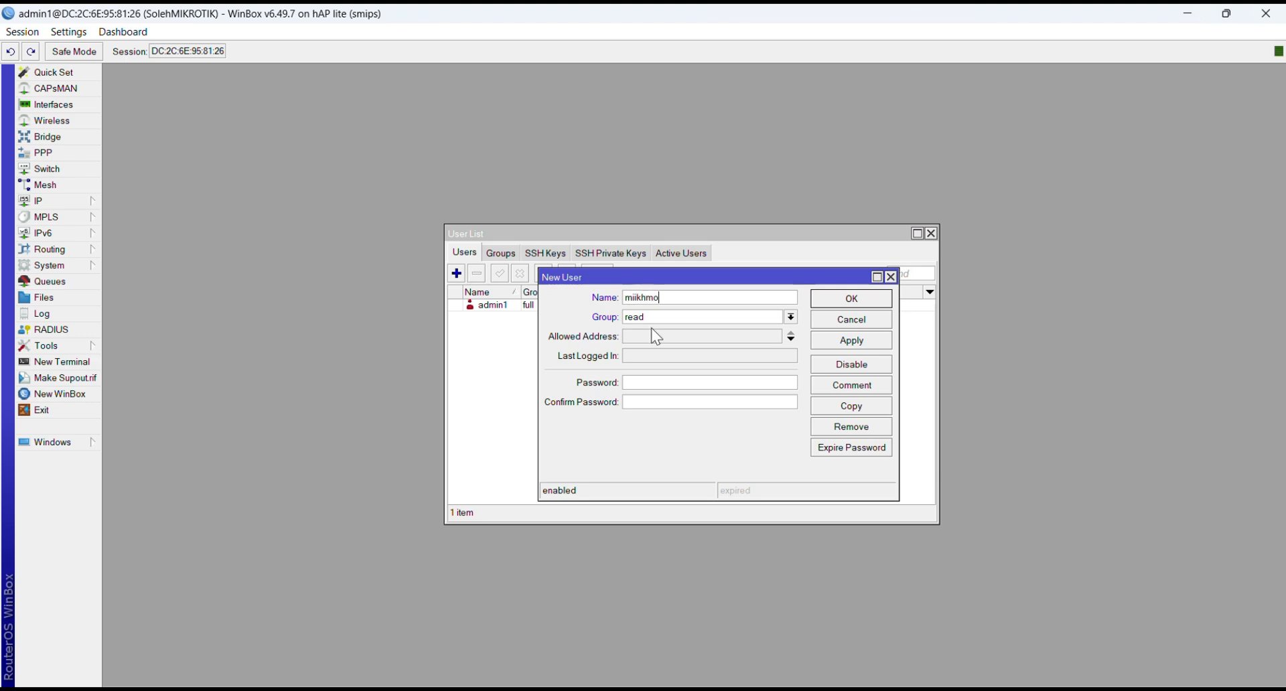
key(Caps_Lock)
text(H)
key(Caps_Lock)
click(674, 386)
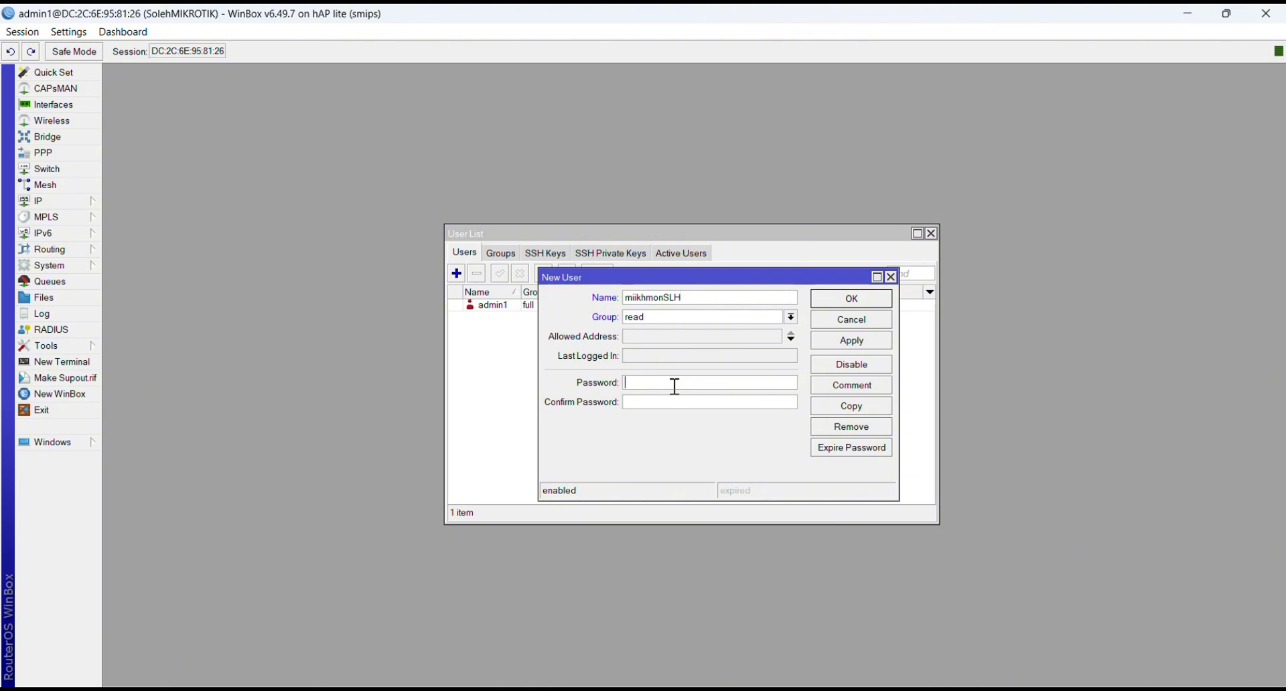
click(790, 320)
click(714, 348)
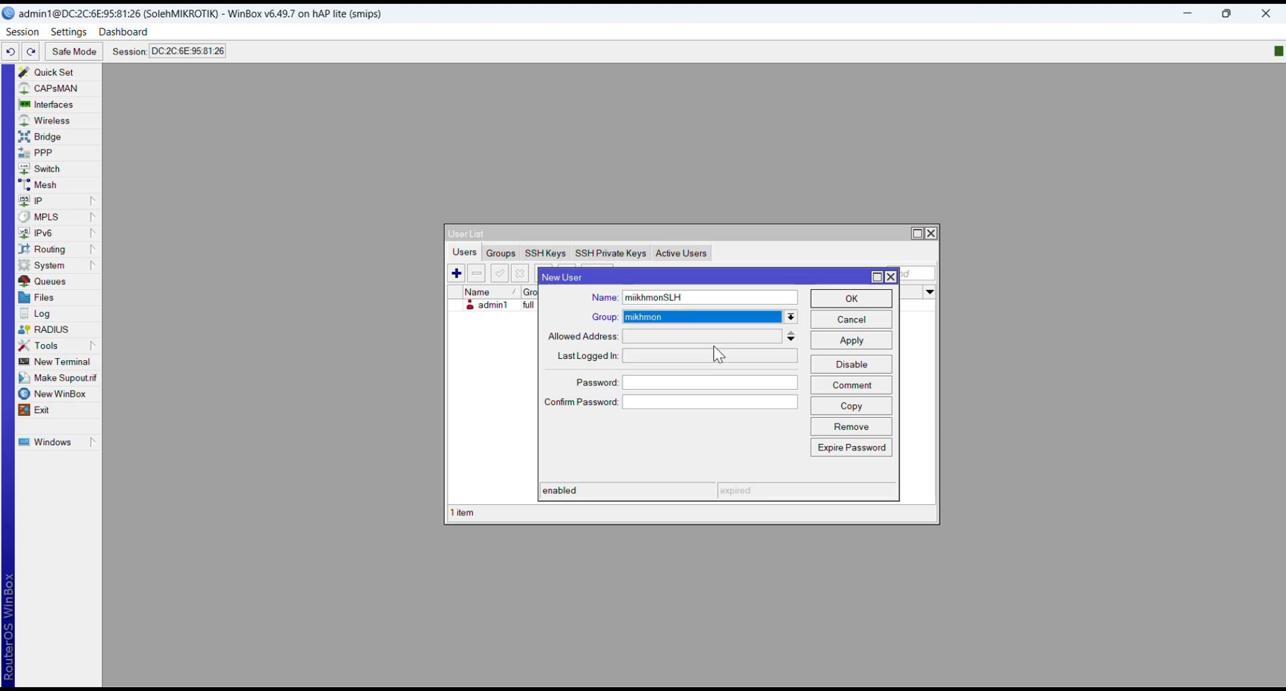
click(677, 386)
text(1)
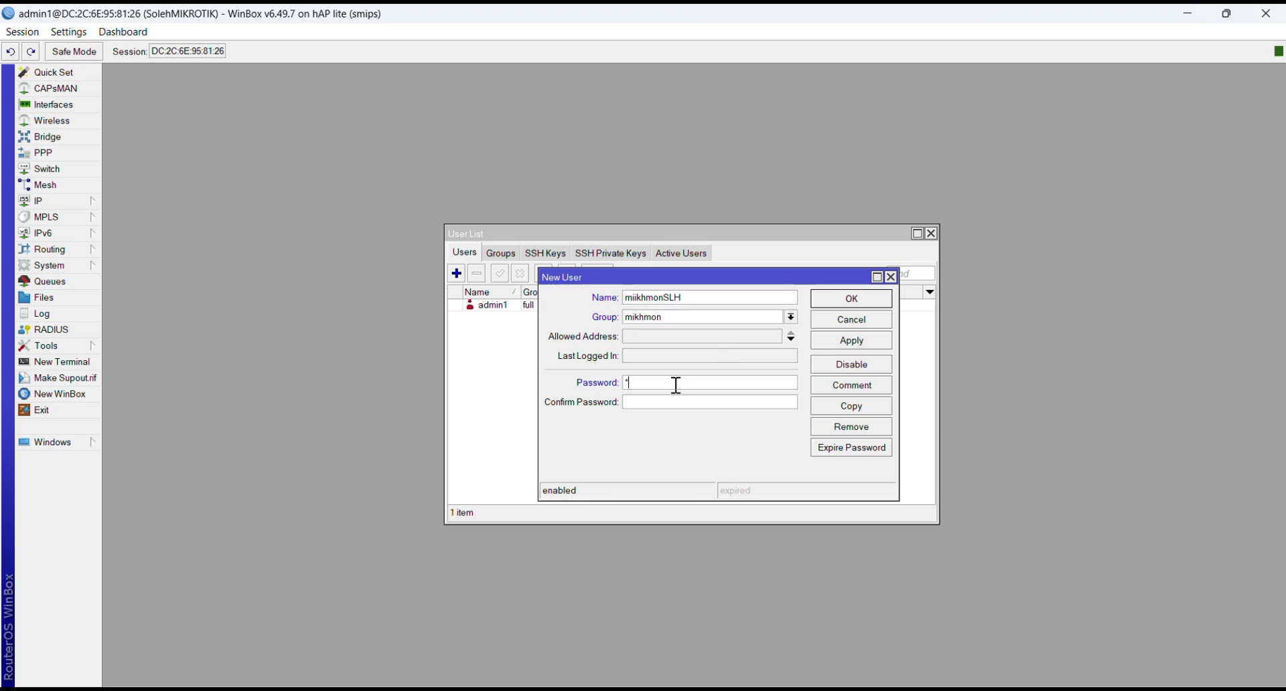
text(2341234)
click(841, 340)
click(834, 299)
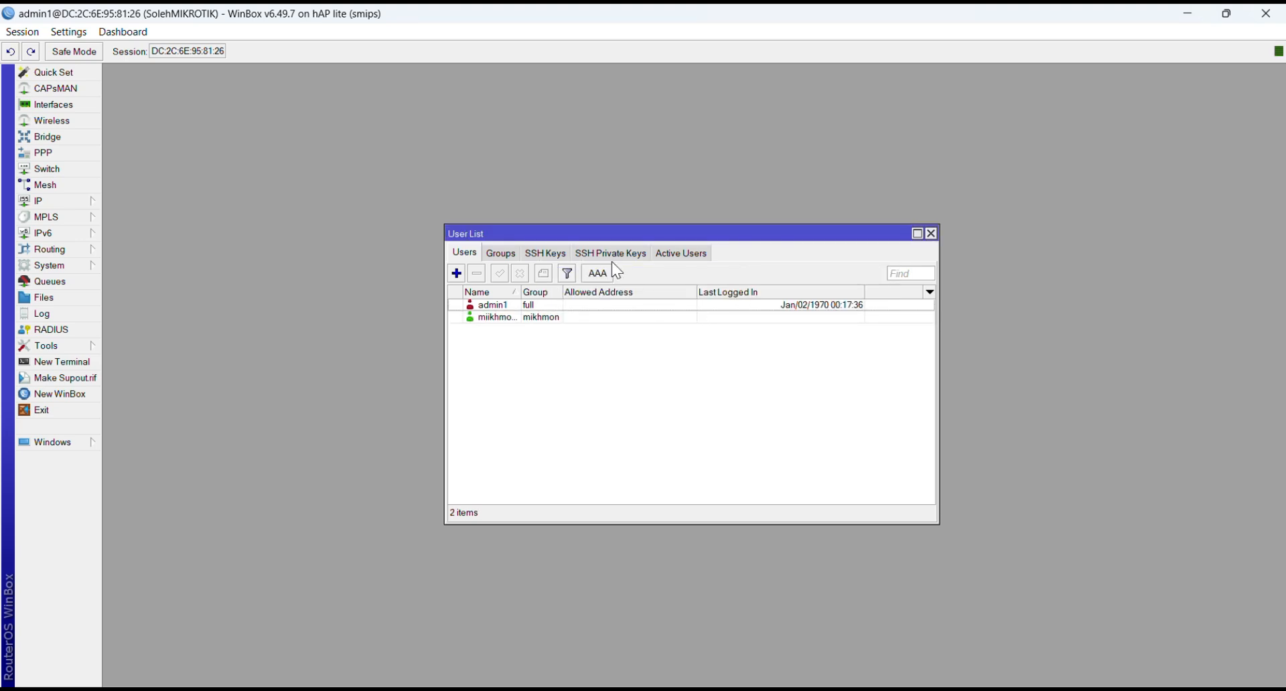
Step: Close the User List window
click(556, 28)
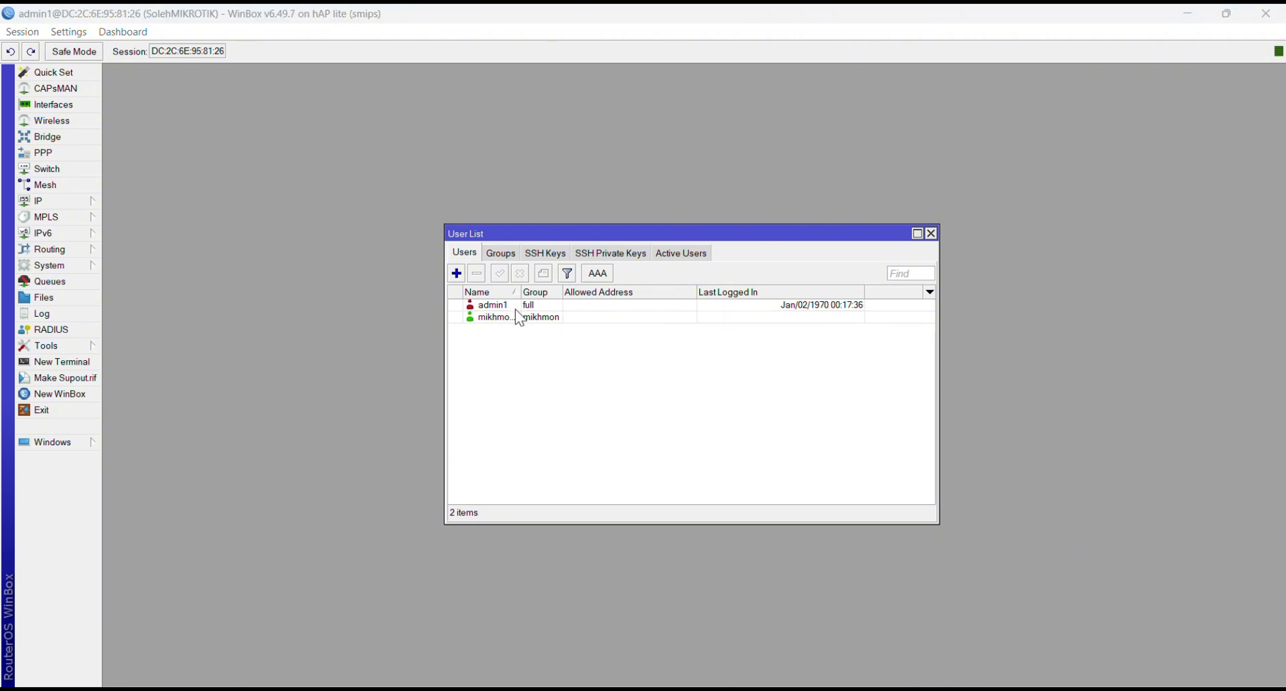
click(932, 234)
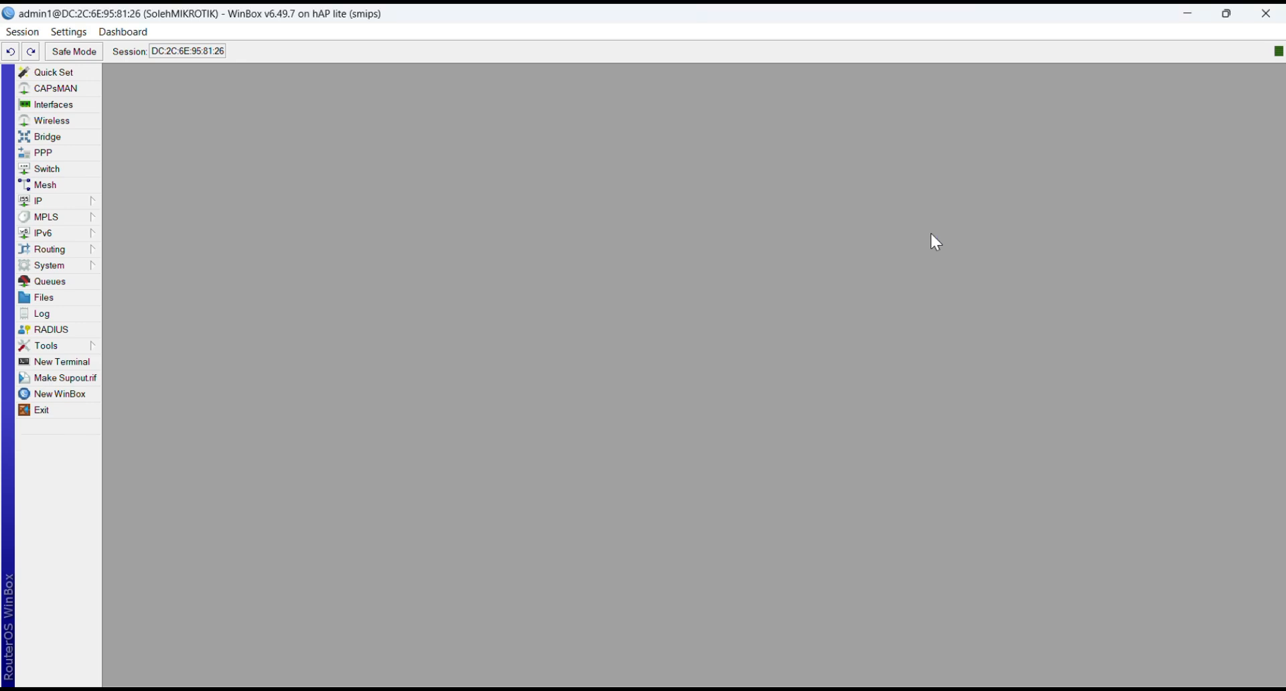
click(552, 27)
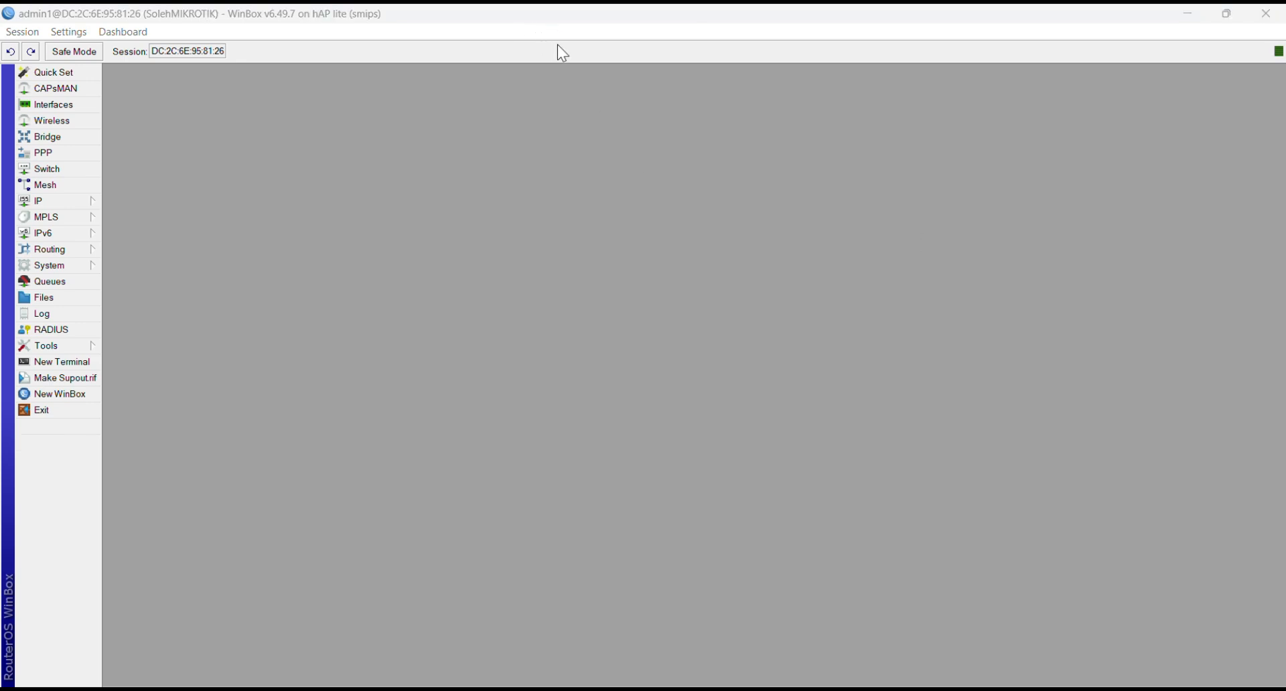
Step: Extract the mikhmonv3ws archive from Downloads, replacing the existing files in the destination
click(482, 690)
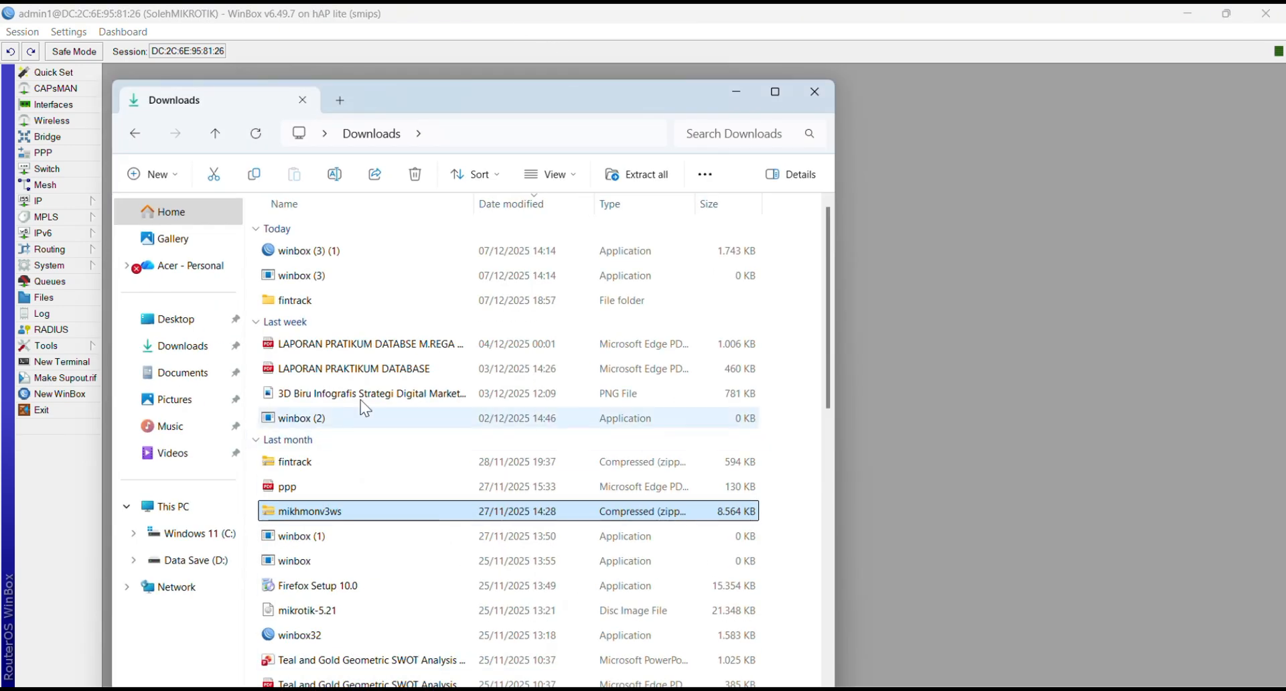
double_click(390, 509)
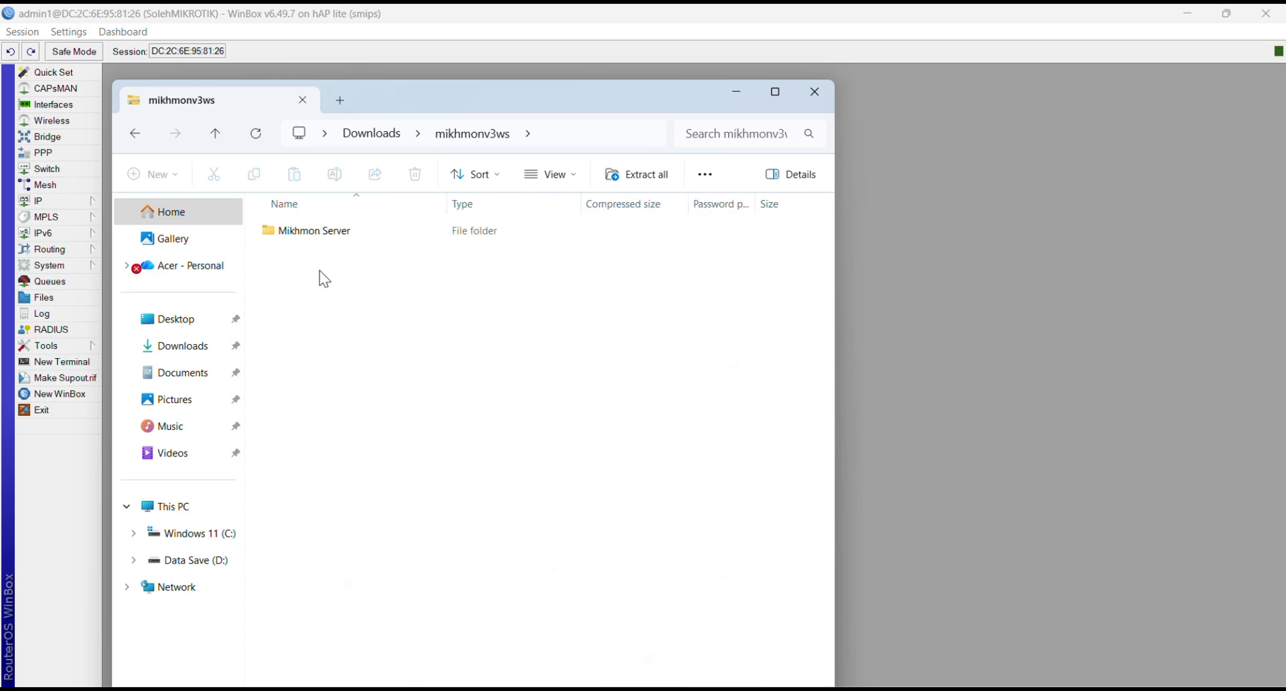
click(141, 138)
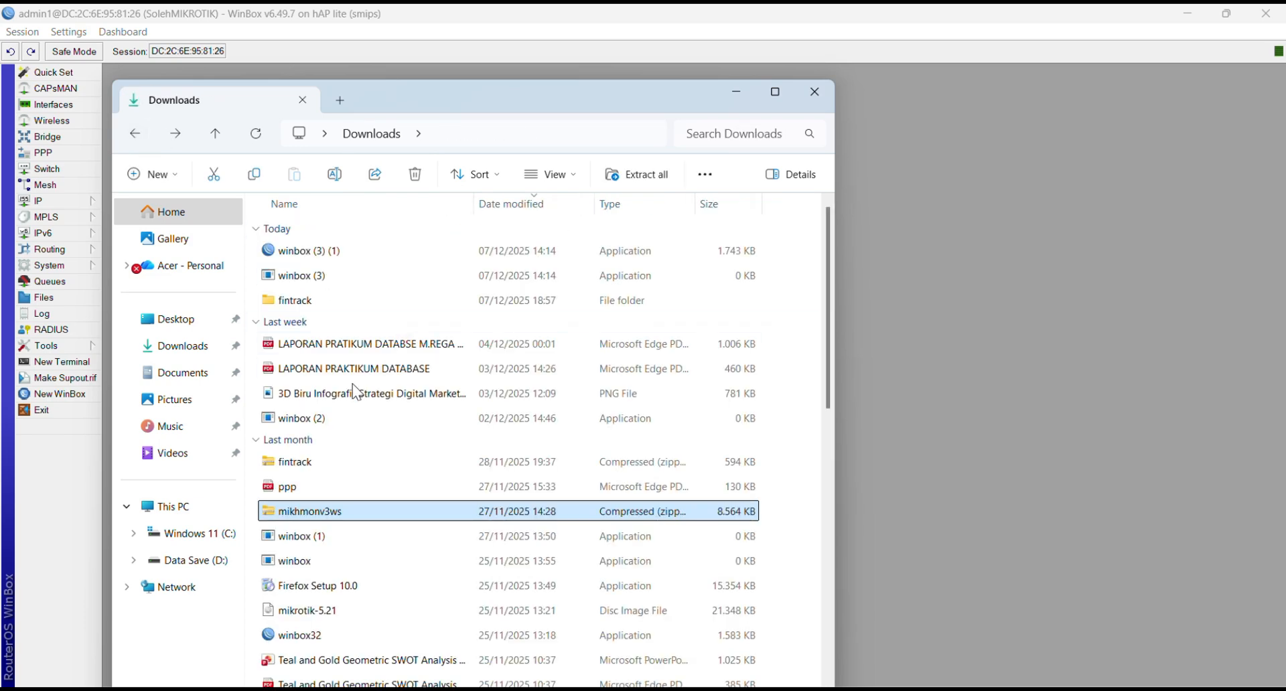
right_click(343, 506)
click(440, 355)
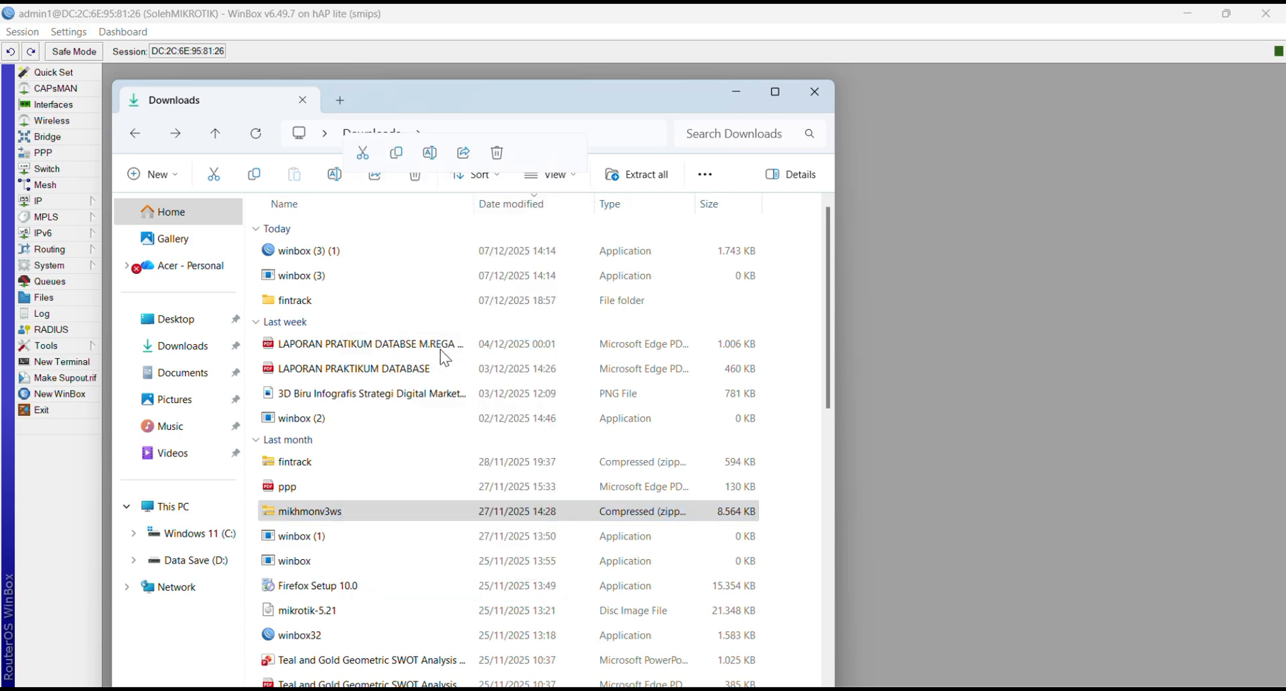
click(775, 524)
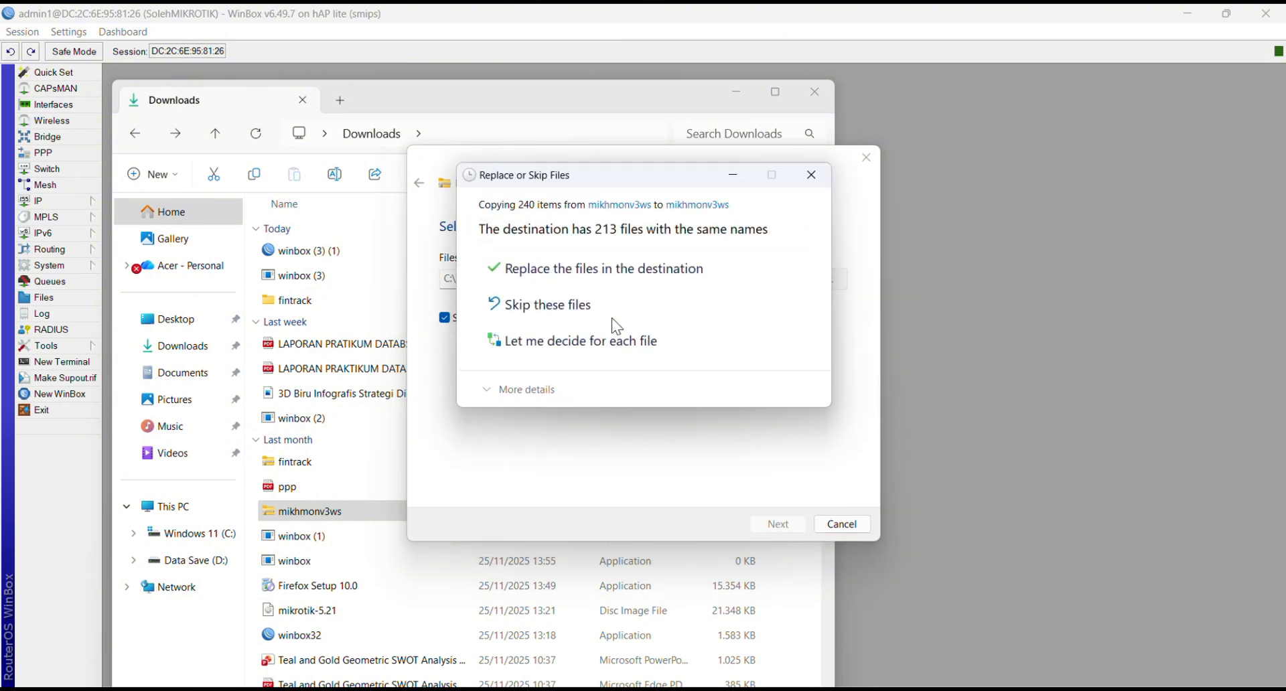
click(618, 266)
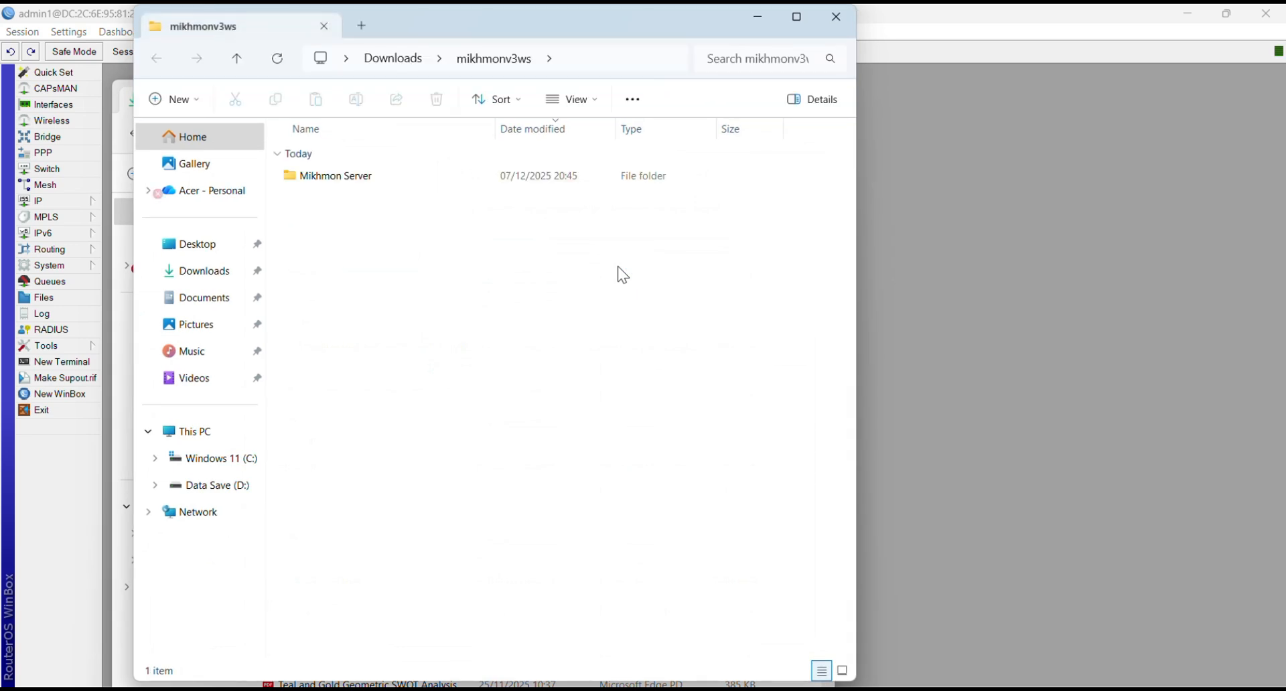
Step: Open the Mikhmon Server folder, run MikhmonServer, and open Mikhmon in the browser
double_click(391, 178)
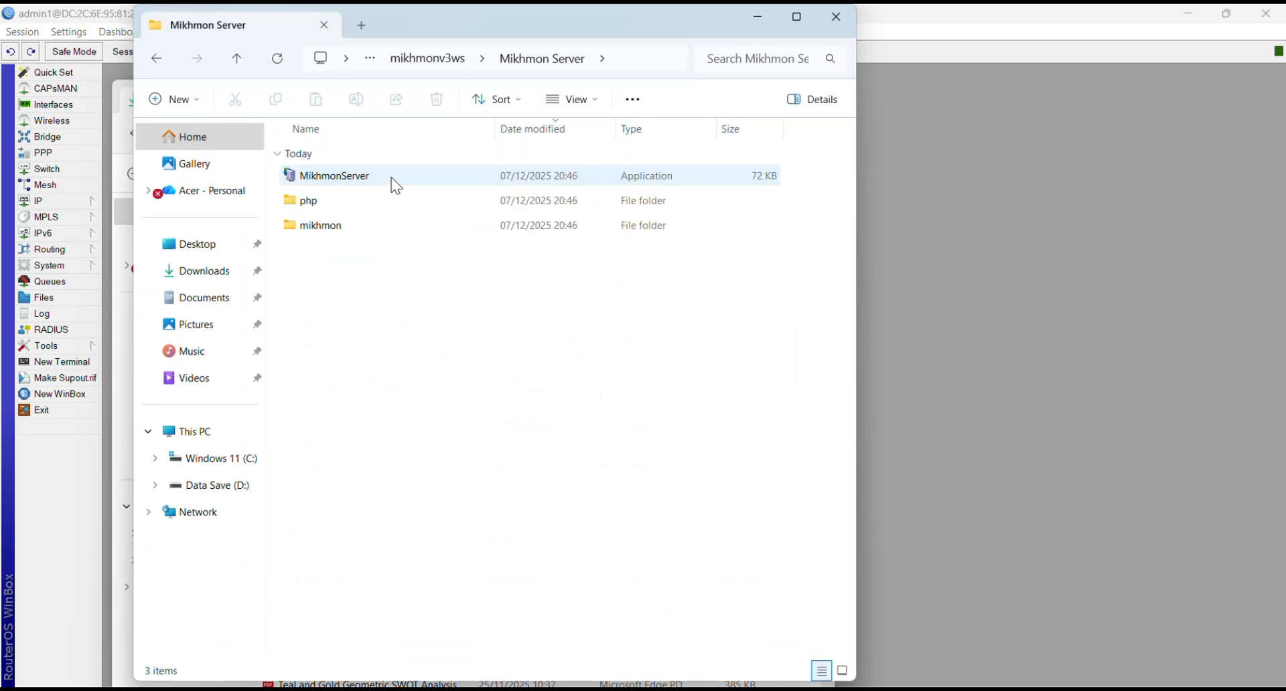
double_click(397, 185)
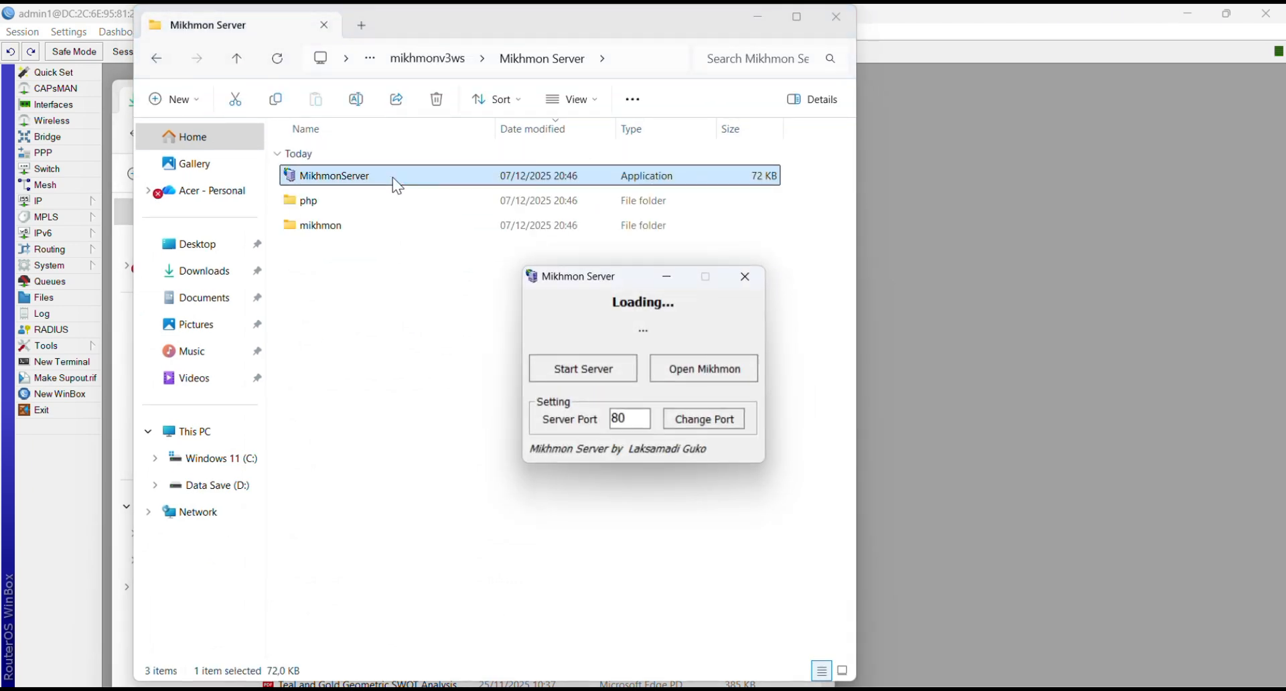
click(699, 370)
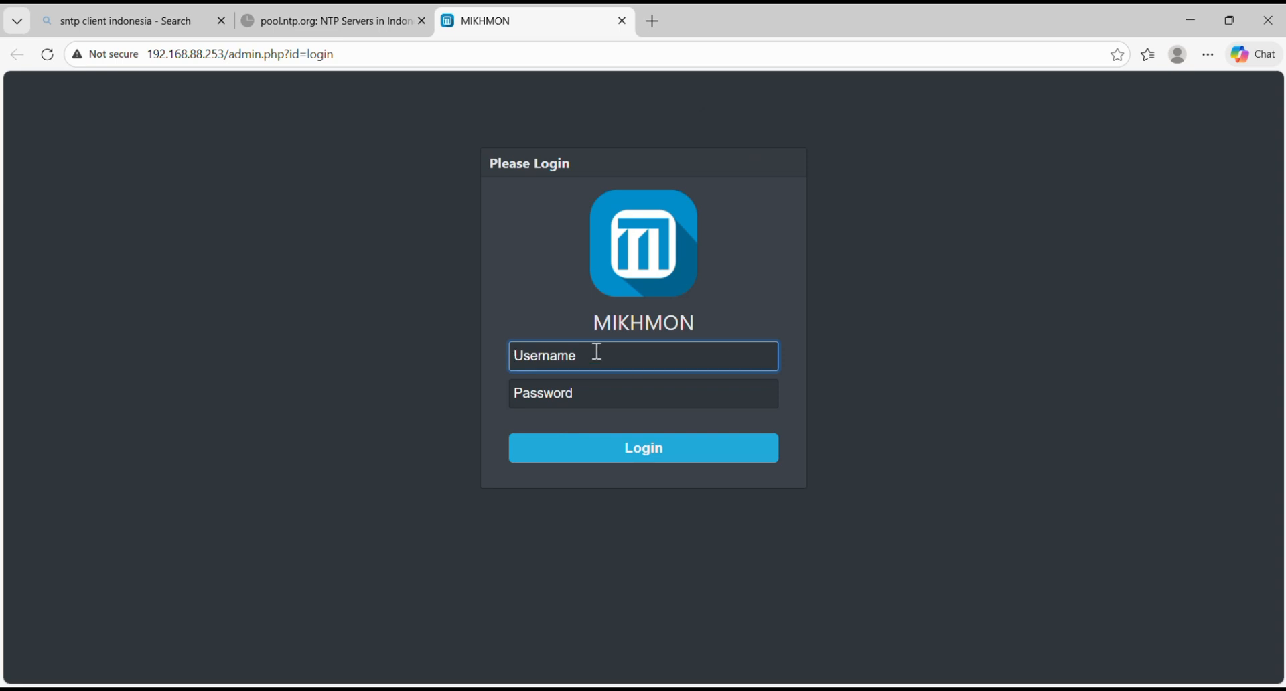
Step: Log in to Mikhmon as mikhmon with the admin password, declining to save it in the browser
text(mikhmon)
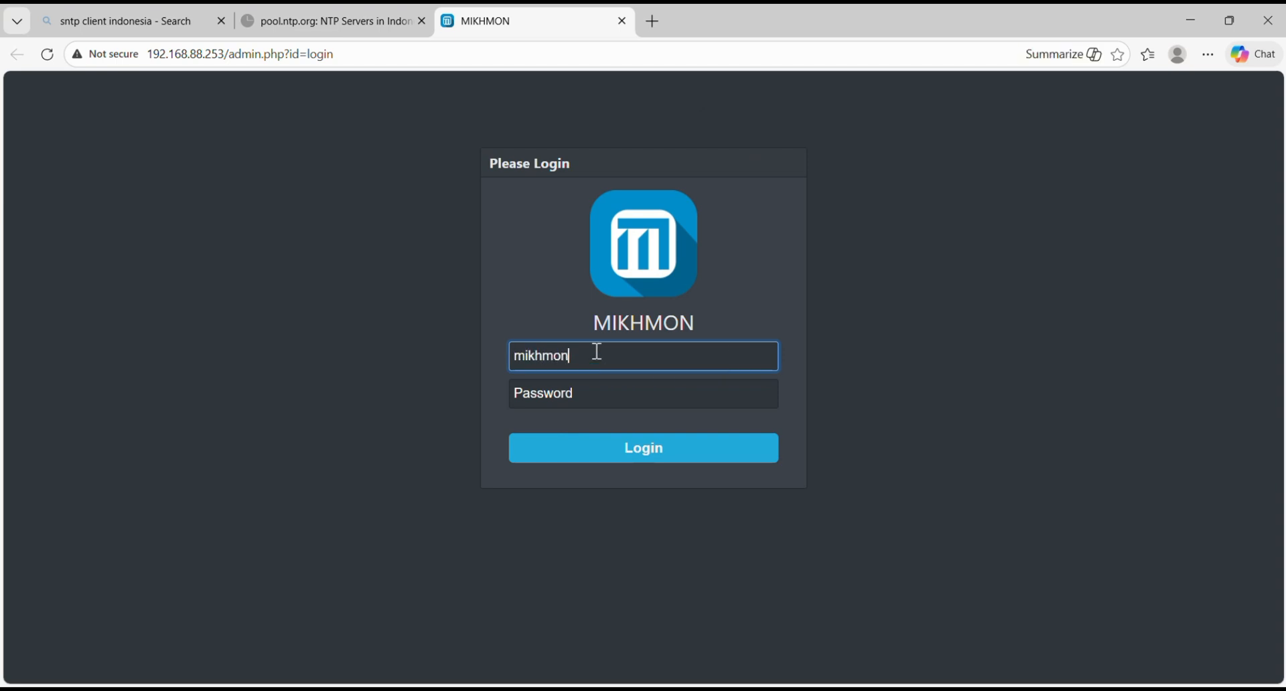
click(564, 383)
text(1234)
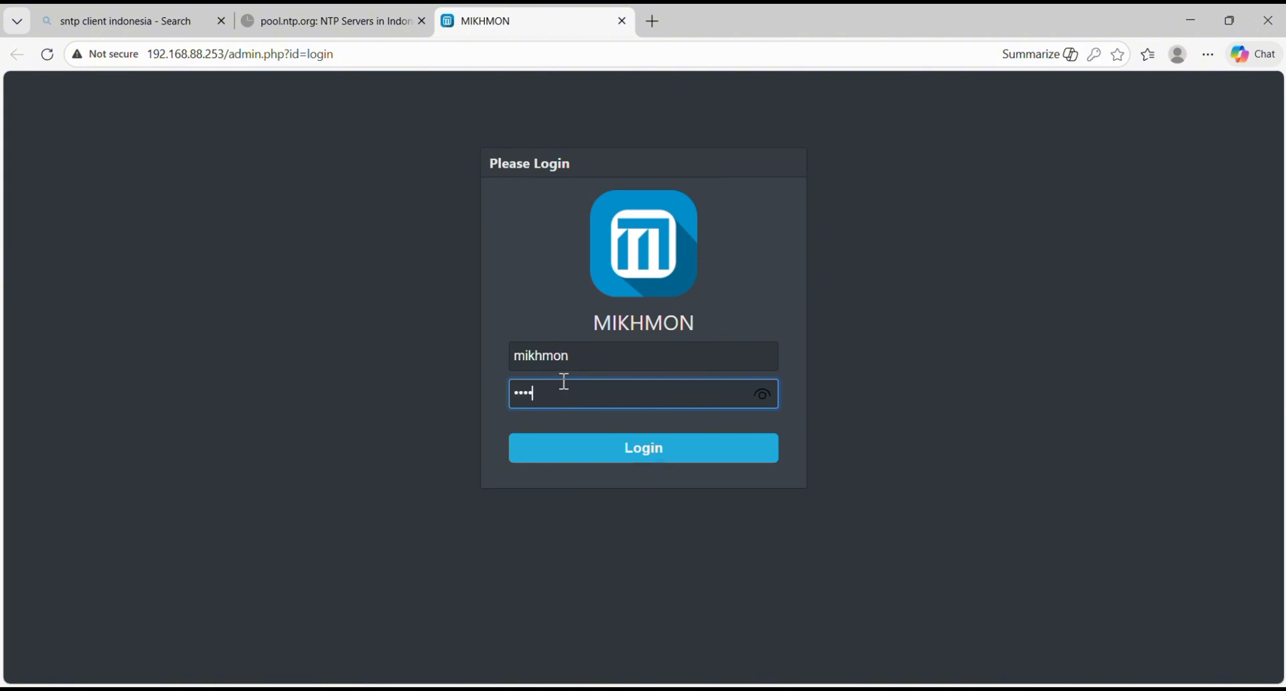
key(Return)
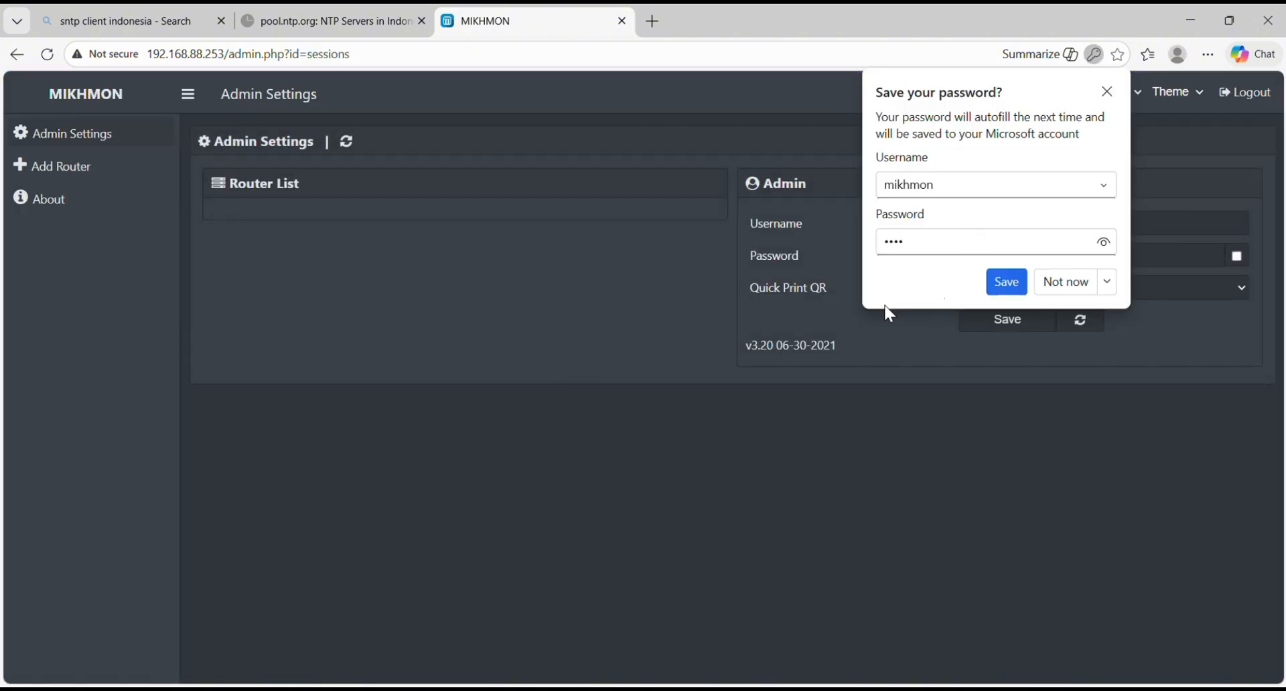
click(1106, 92)
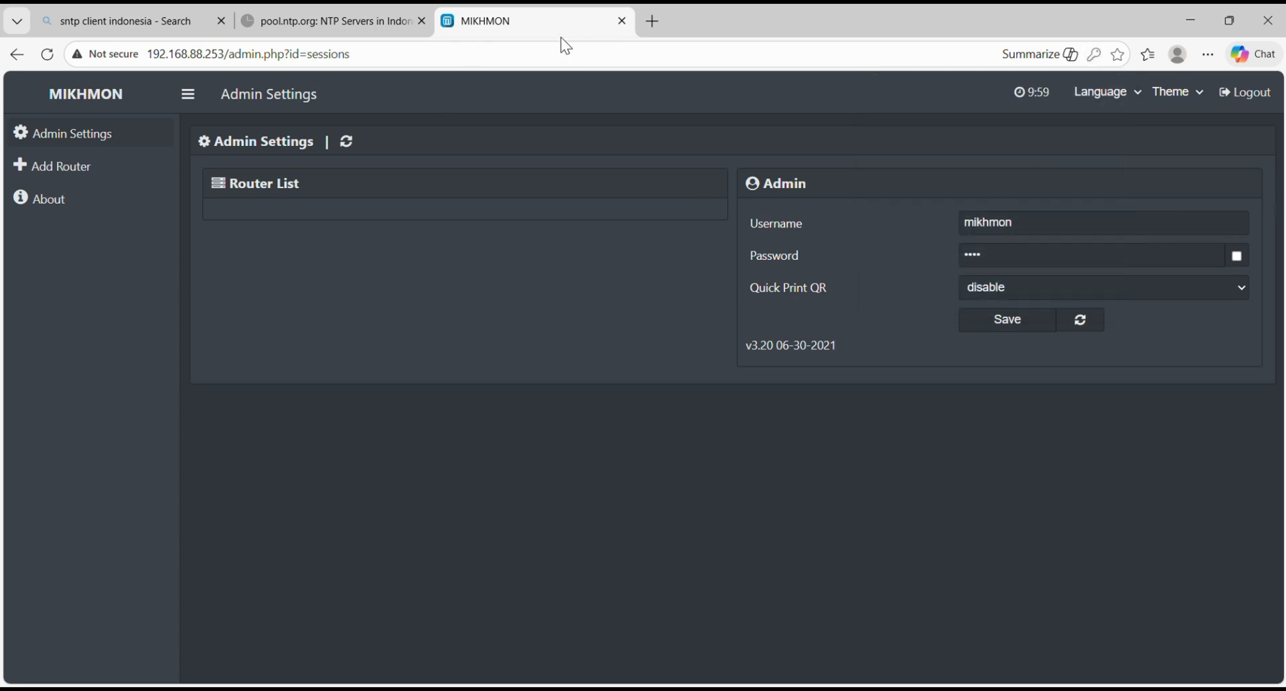
Step: Add a new router and set its session name to SolehWIFI
click(59, 166)
click(499, 222)
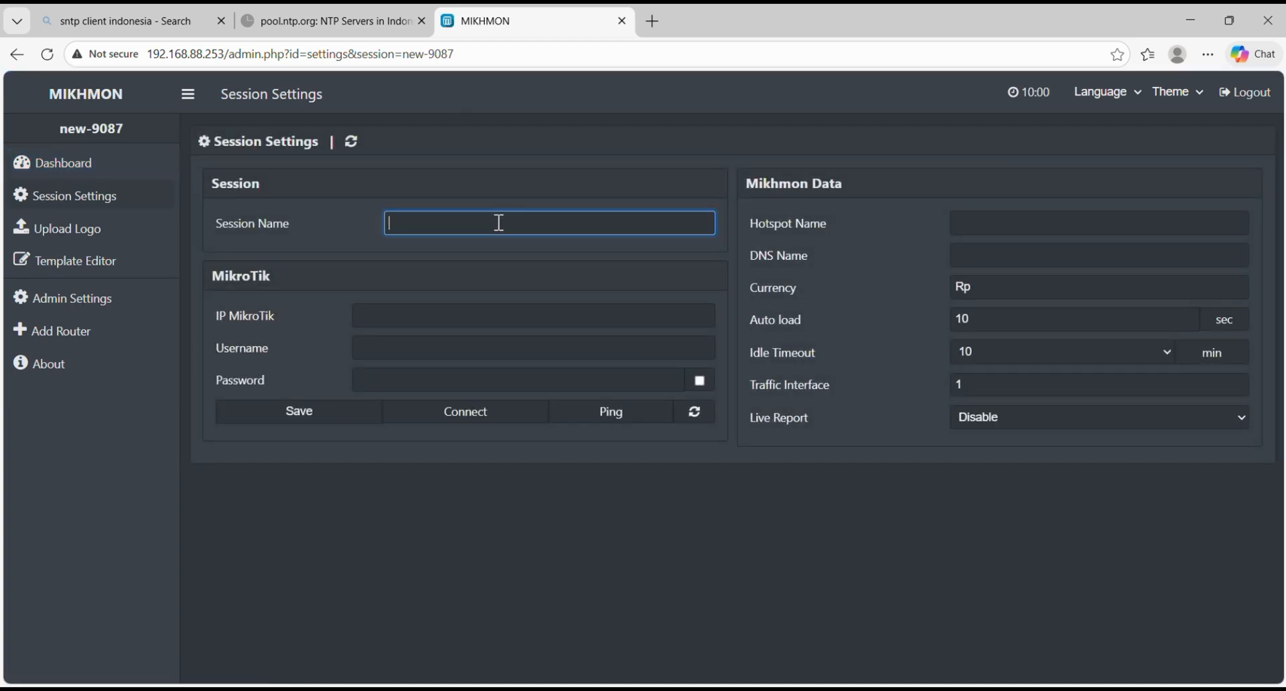
text(soleh)
key(Caps_Lock)
key(BackSpace)
key(BackSpace)
key(BackSpace)
key(BackSpace)
key(BackSpace)
text(S)
key(Caps_Lock)
text(oleh)
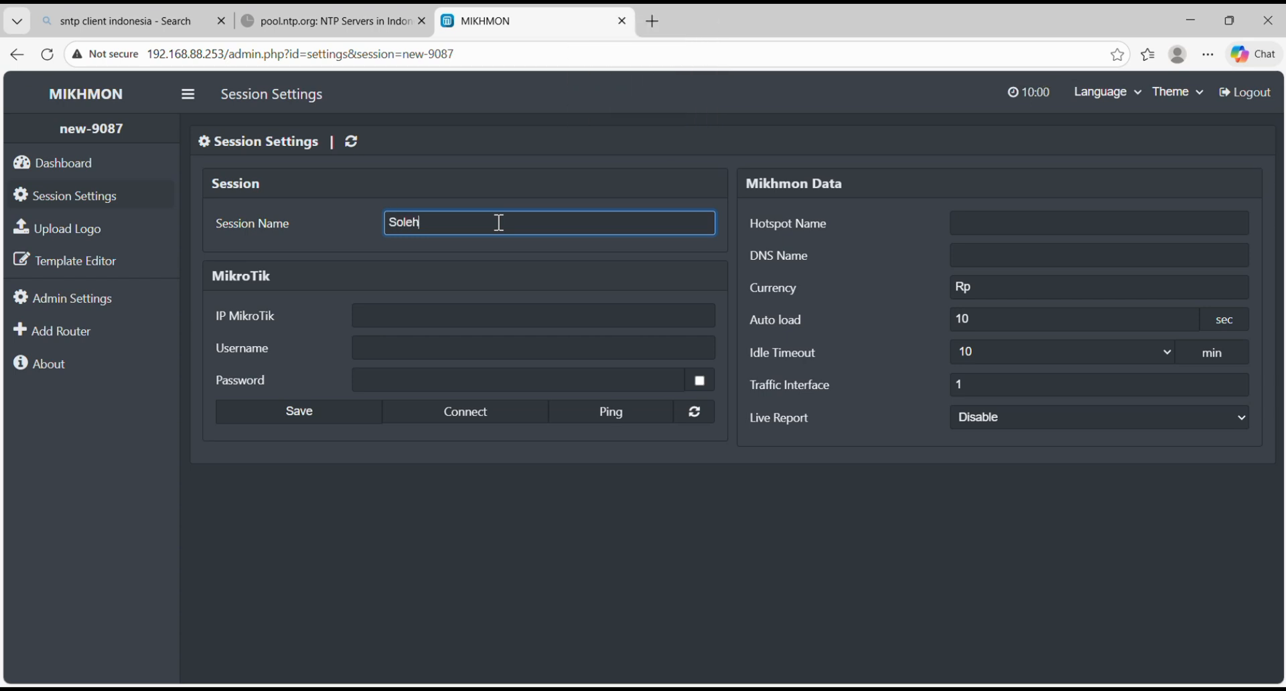
key(Caps_Lock)
text(WIFI)
key(Caps_Lock)
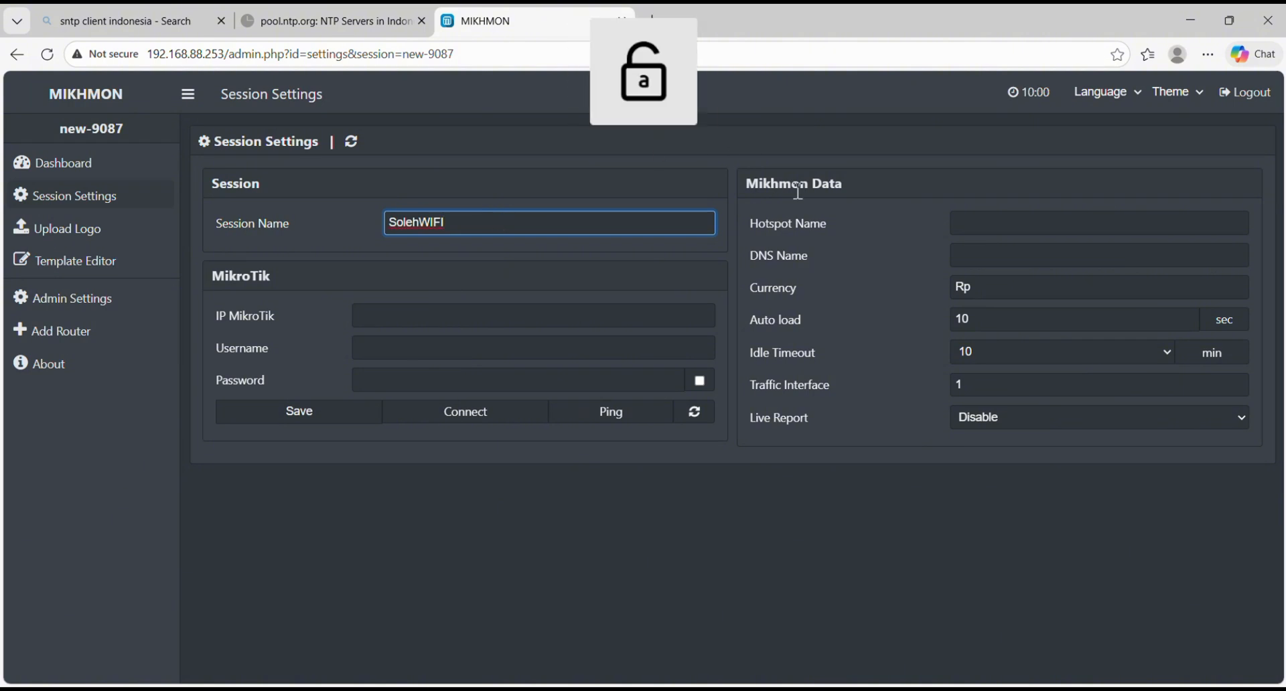
Step: Set the hotspot name to Soleh wifi and the DNS name to SolehVoucher.net
click(994, 218)
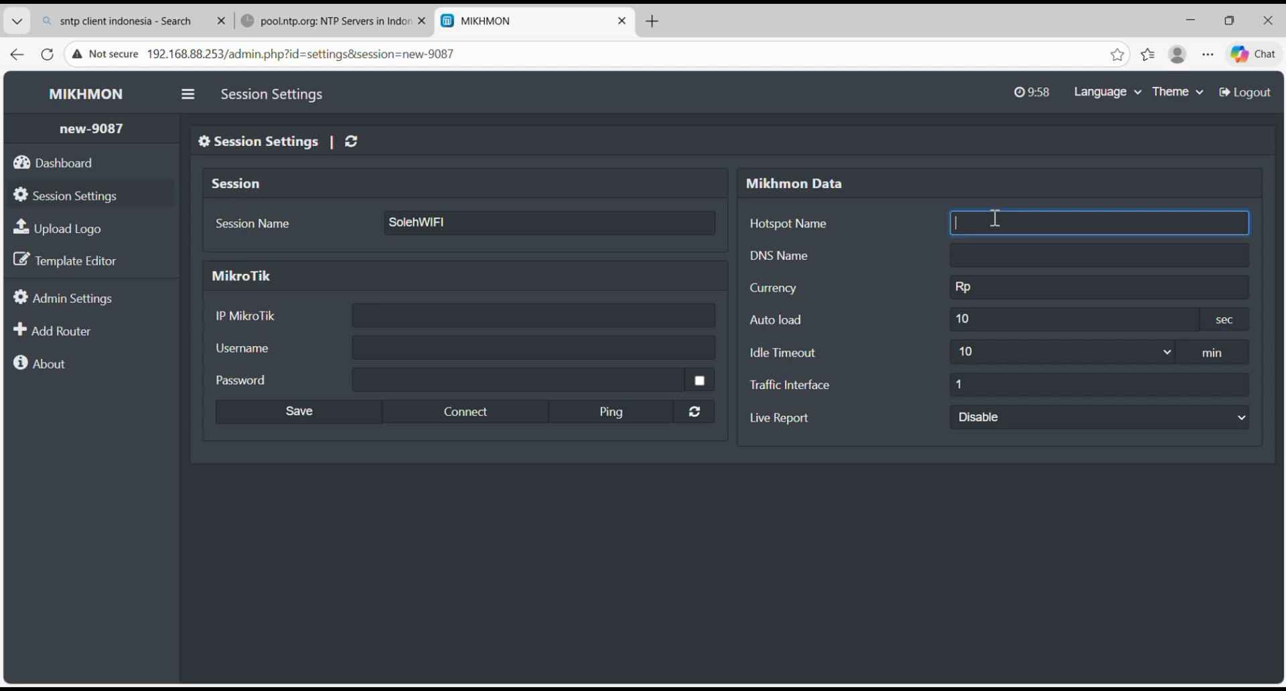
text(s)
key(BackSpace)
key(Caps_Lock)
text(S)
key(Caps_Lock)
text(oleh wifi)
click(1025, 262)
key(Caps_Lock)
text(SO)
key(BackSpace)
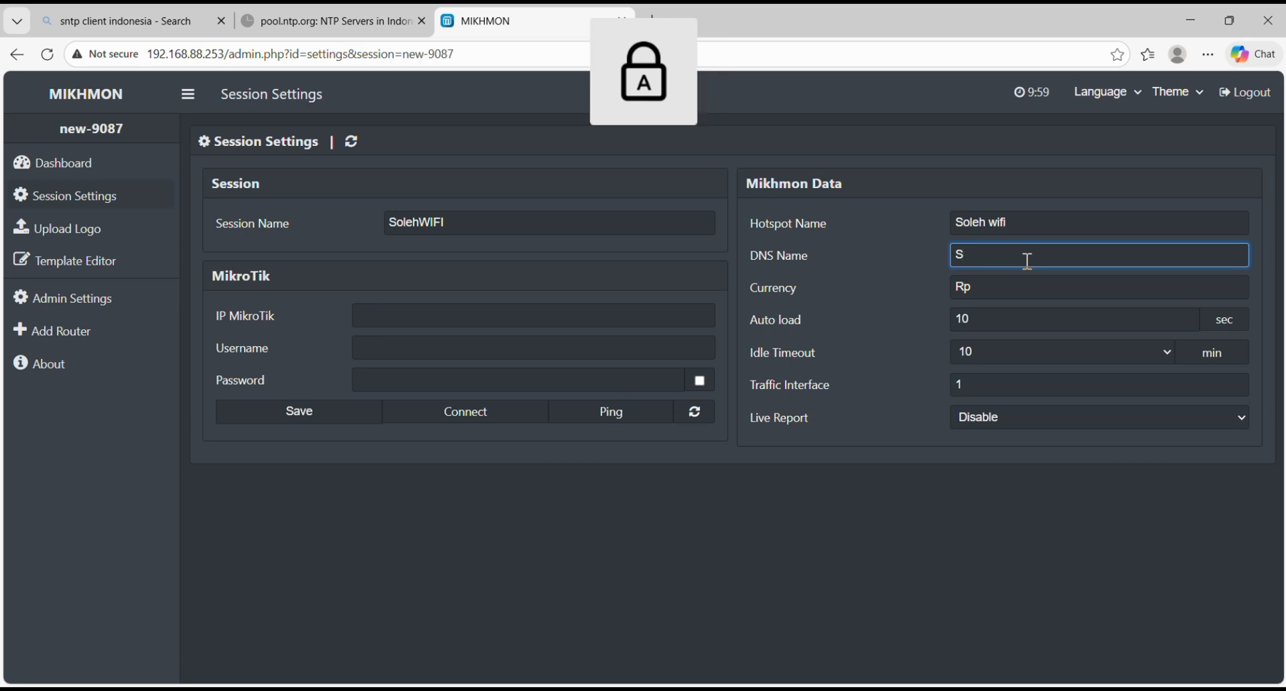
key(Caps_Lock)
text(oleh)
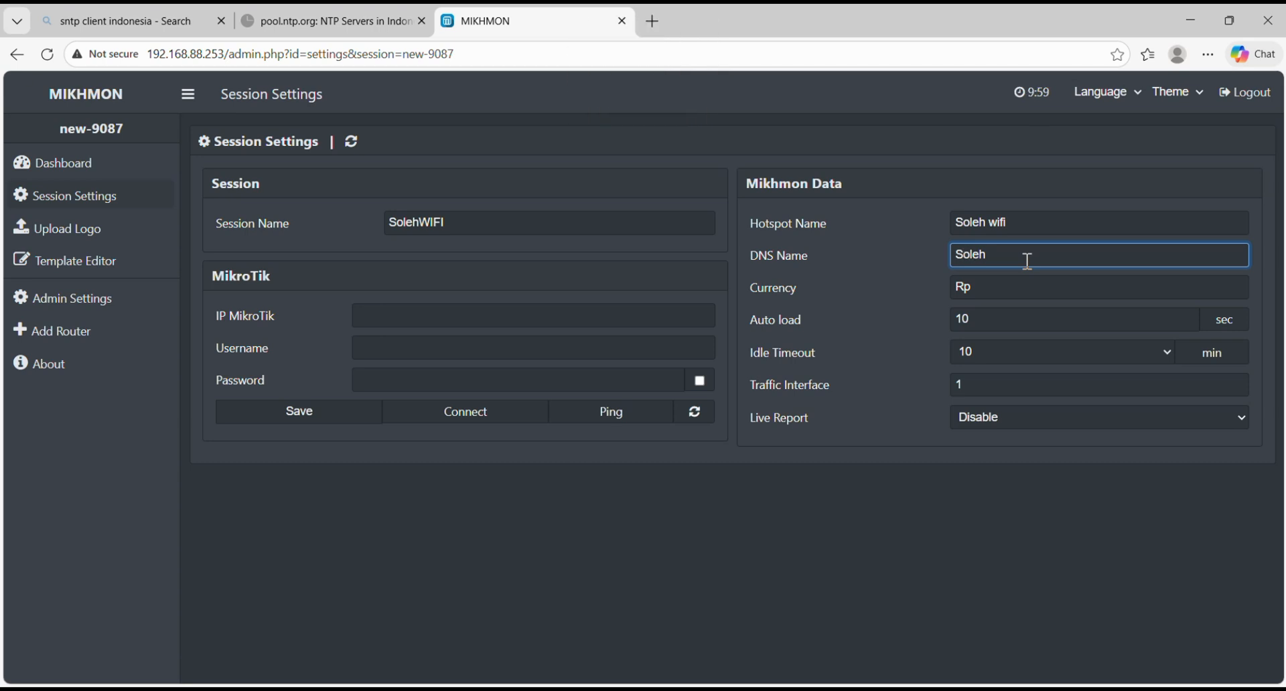
key(Caps_Lock)
key(Caps_Lock)
text(v)
key(Caps_Lock)
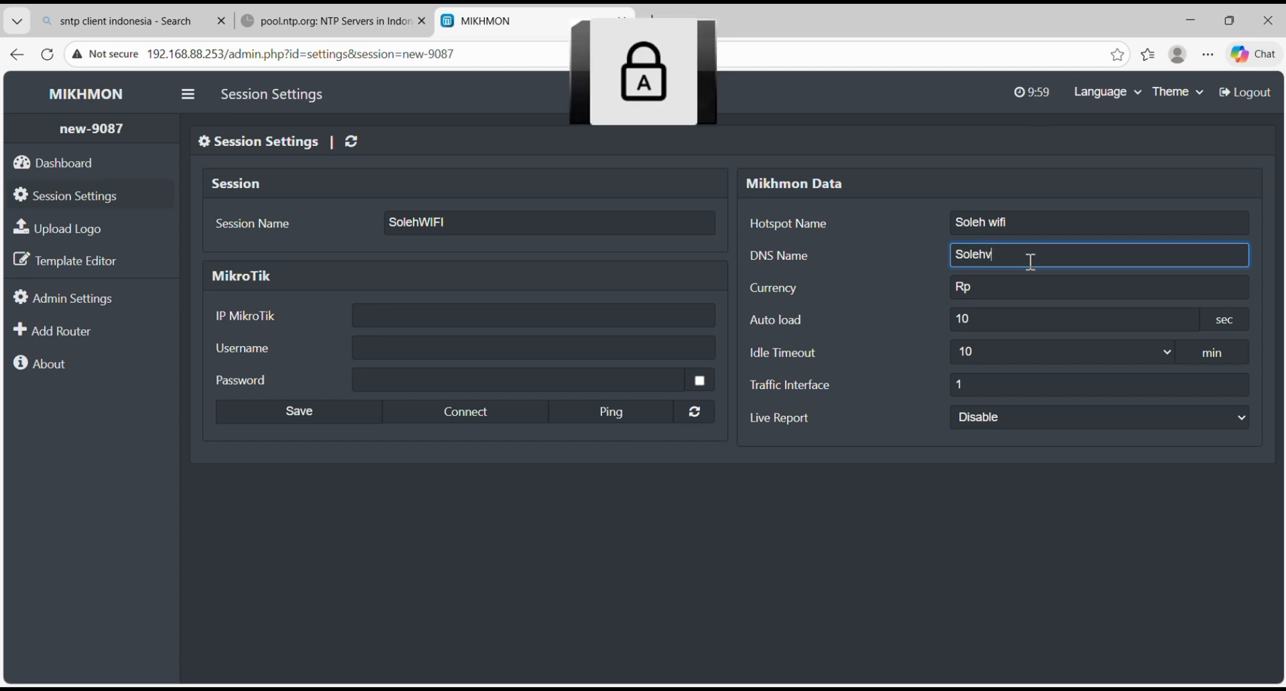
key(Caps_Lock)
key(BackSpace)
text(v)
key(Caps_Lock)
key(BackSpace)
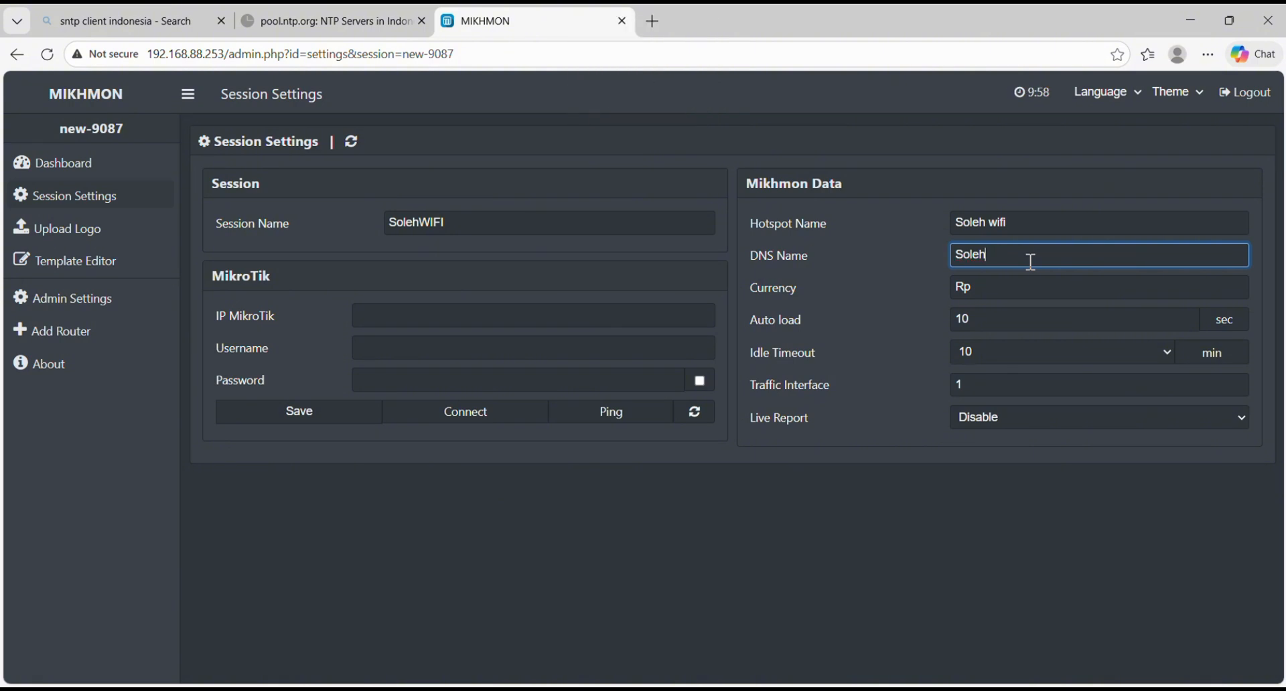
text(V)
key(Caps_Lock)
text(o)
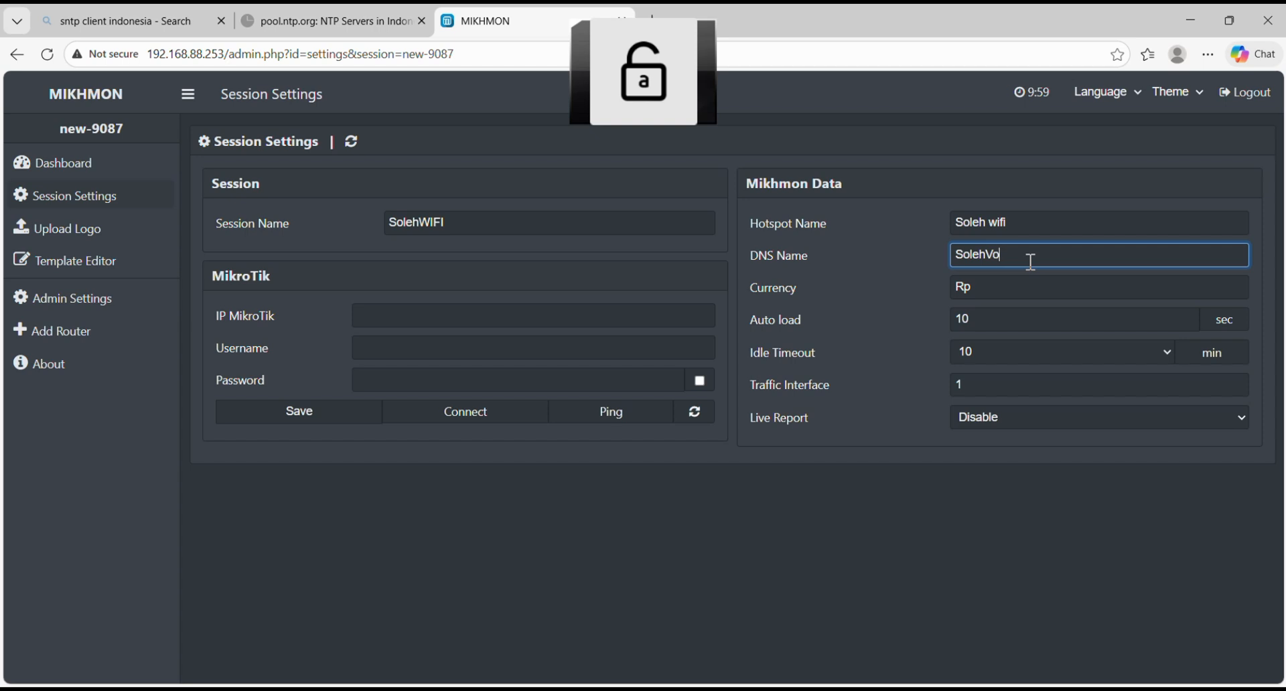
text(cuher)
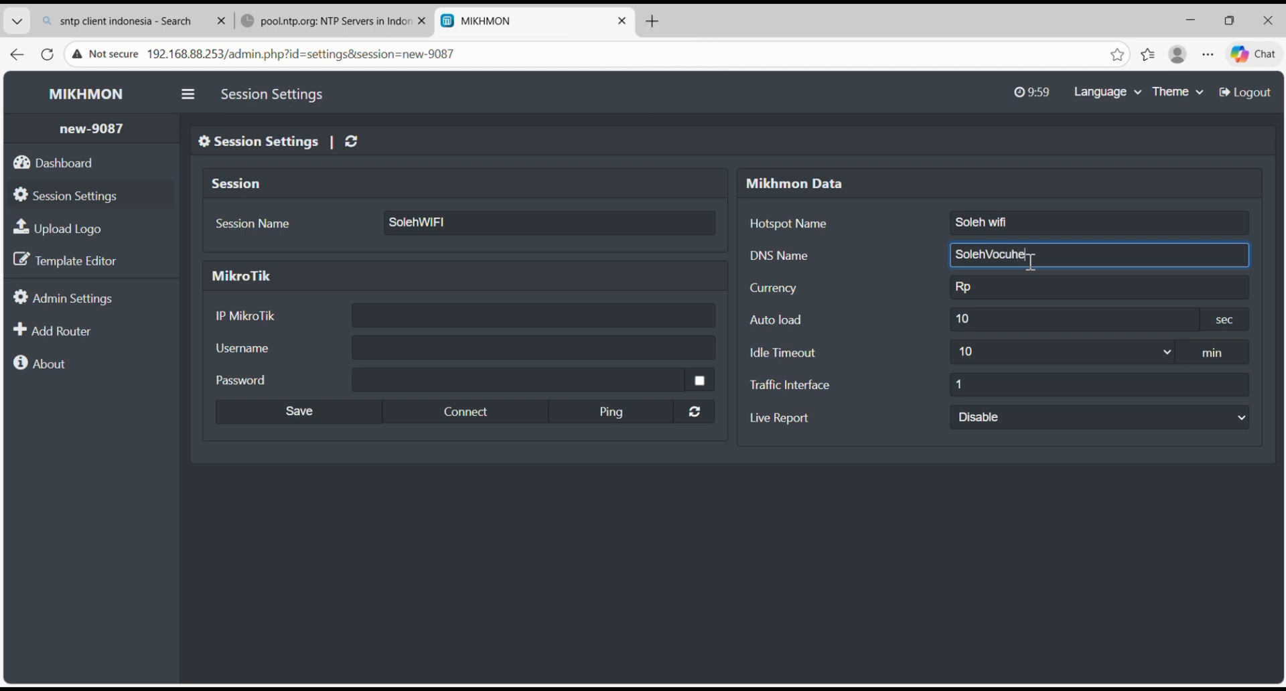
key(BackSpace)
key(BackSpace)
key(BackSpace)
key(BackSpace)
text(.)
Step: Check the router's address in a new WinBox window and set the IP MikroTik to 192.168.88.1
click(550, 314)
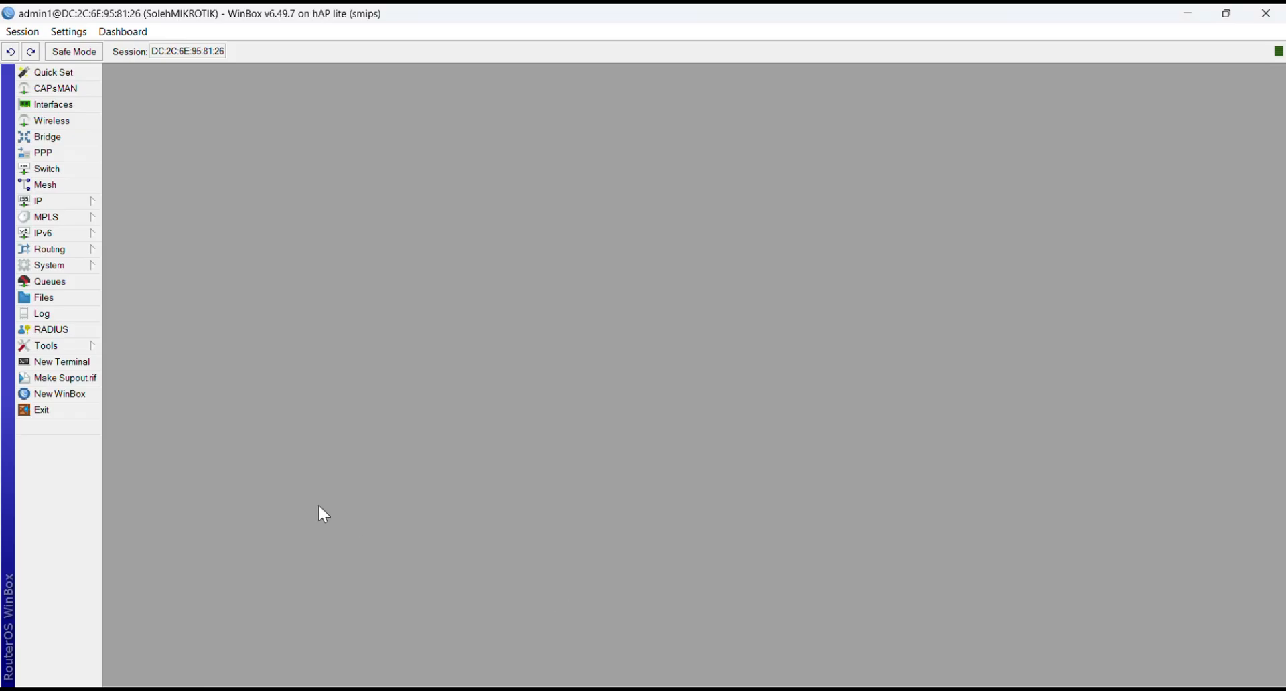
click(73, 395)
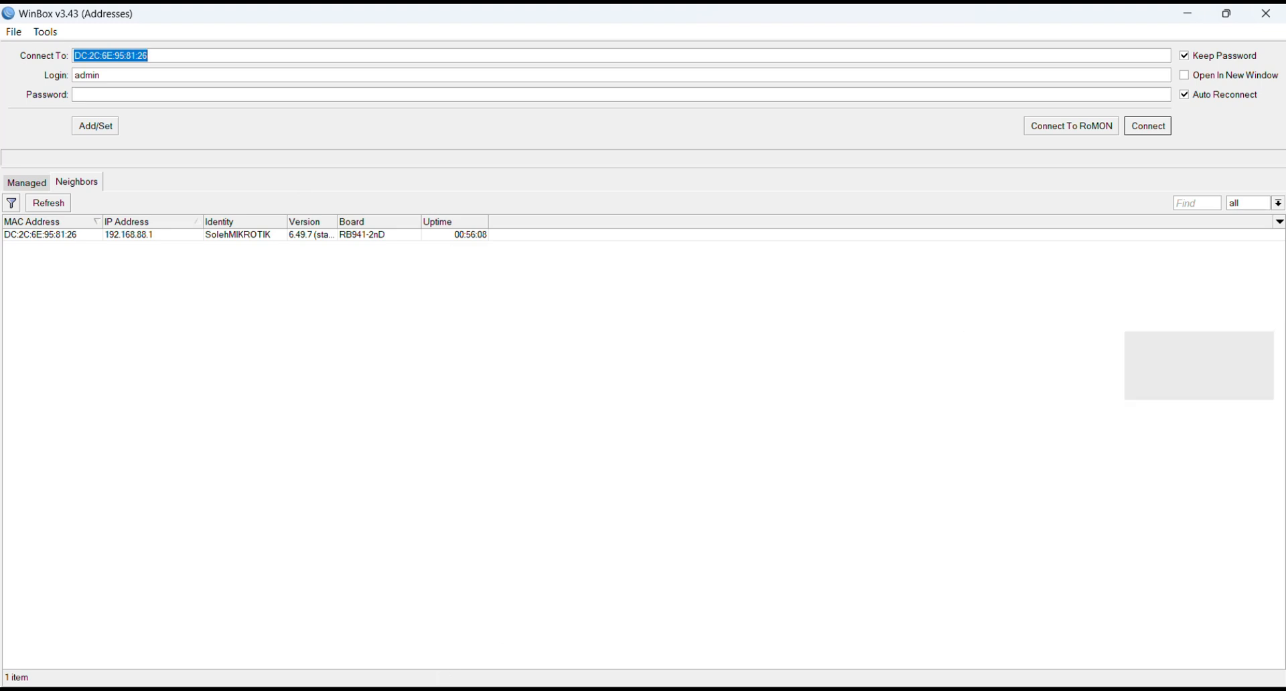
click(627, 690)
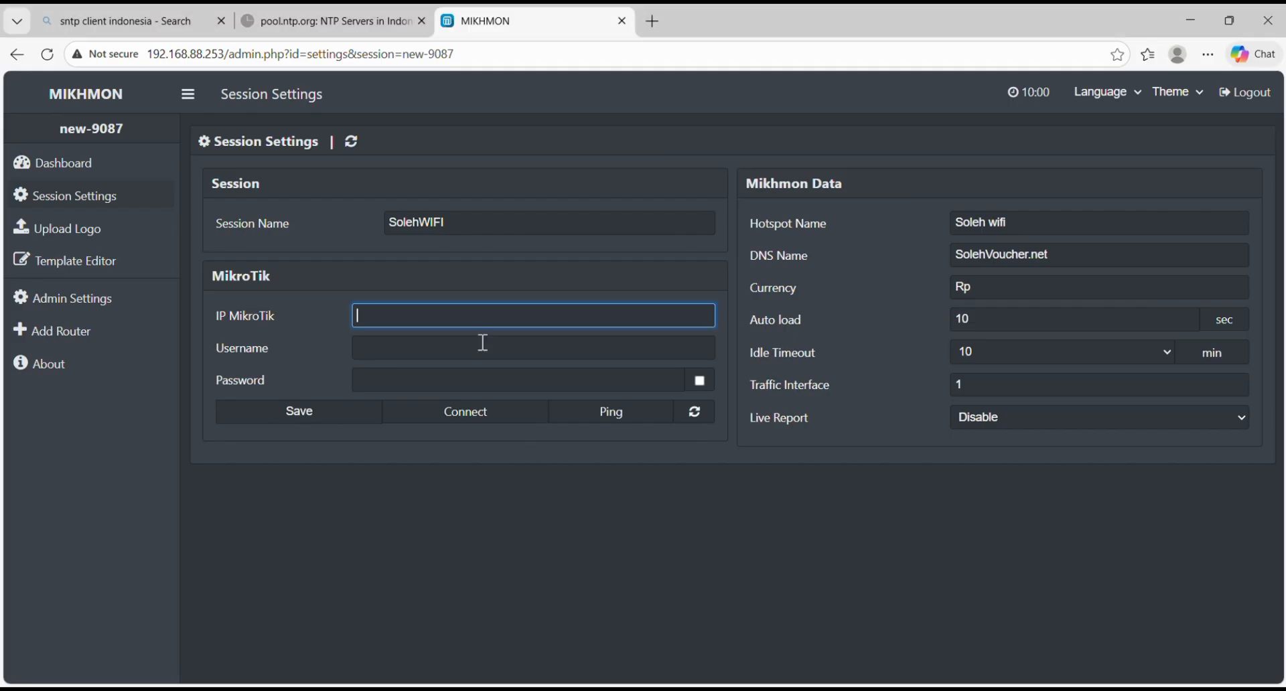
text(19)
text(2.1688)
text(88.1)
Step: Enter mikhmonSLH as the MikroTik username, fill in its password, and save the session settings
click(482, 343)
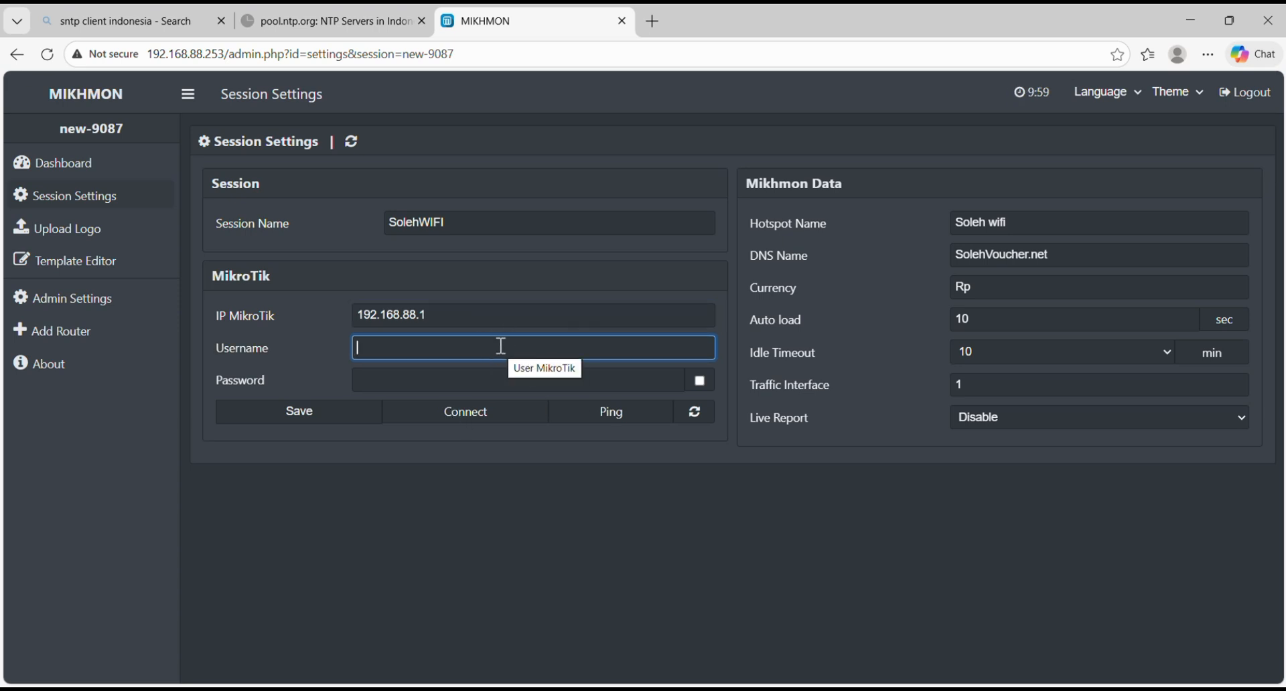
text(mikhmon)
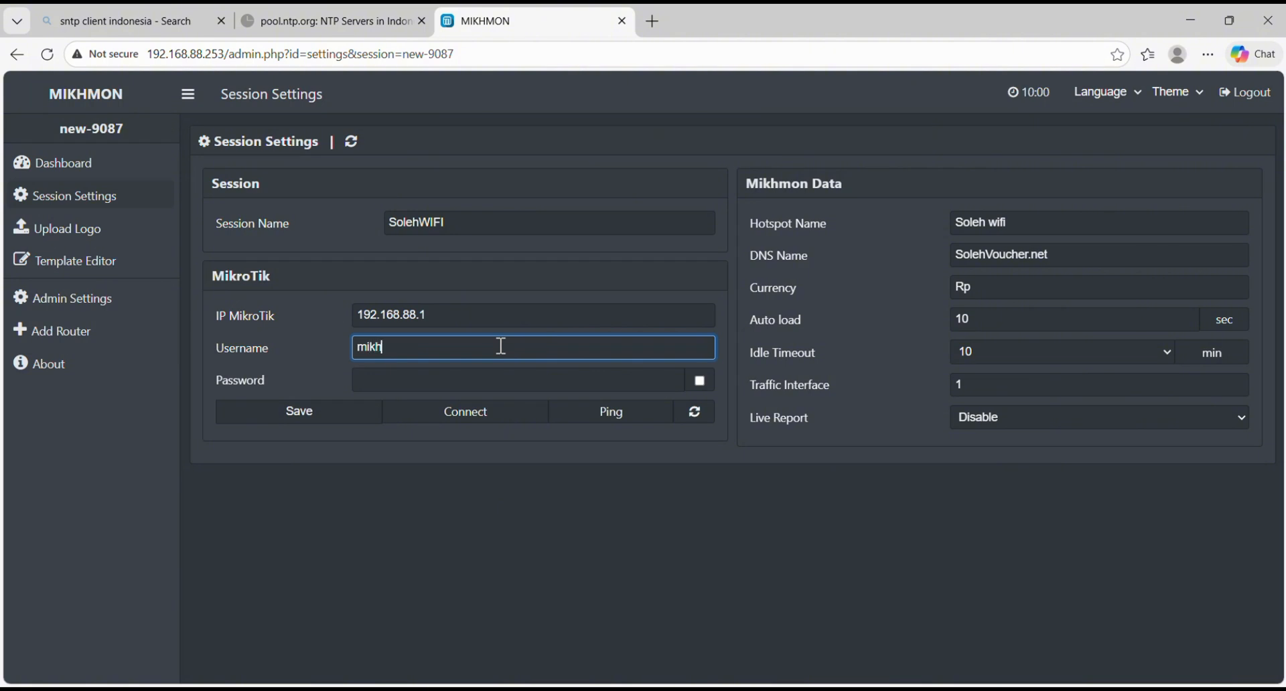
key(Caps_Lock)
text(SLH)
key(Caps_Lock)
click(470, 386)
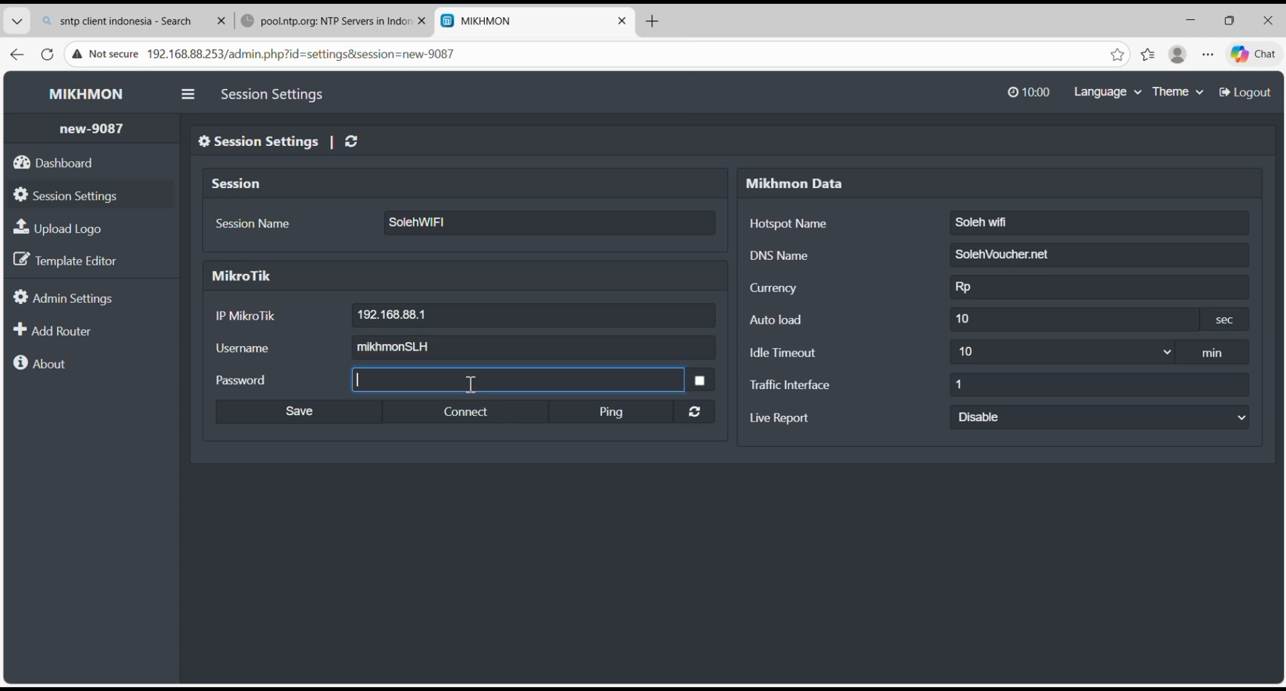
text(m••)
click(377, 419)
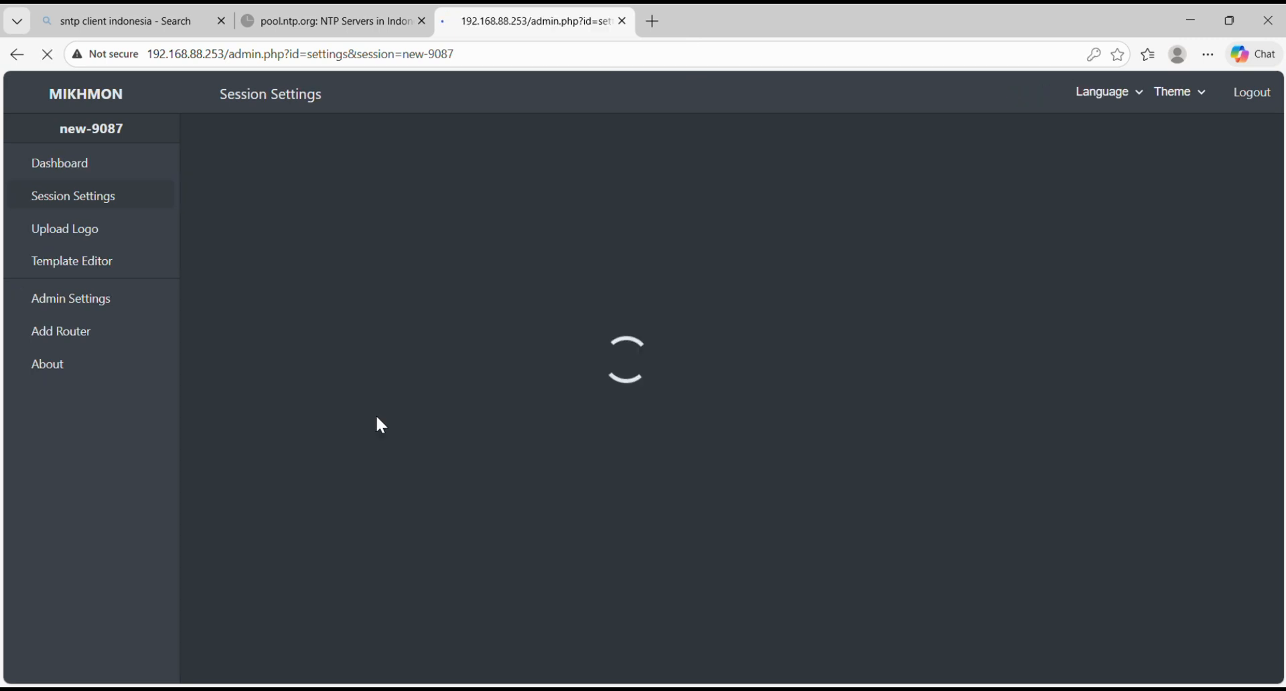
Step: Ping the router and connect to it to open the Mikhmon dashboard
click(579, 417)
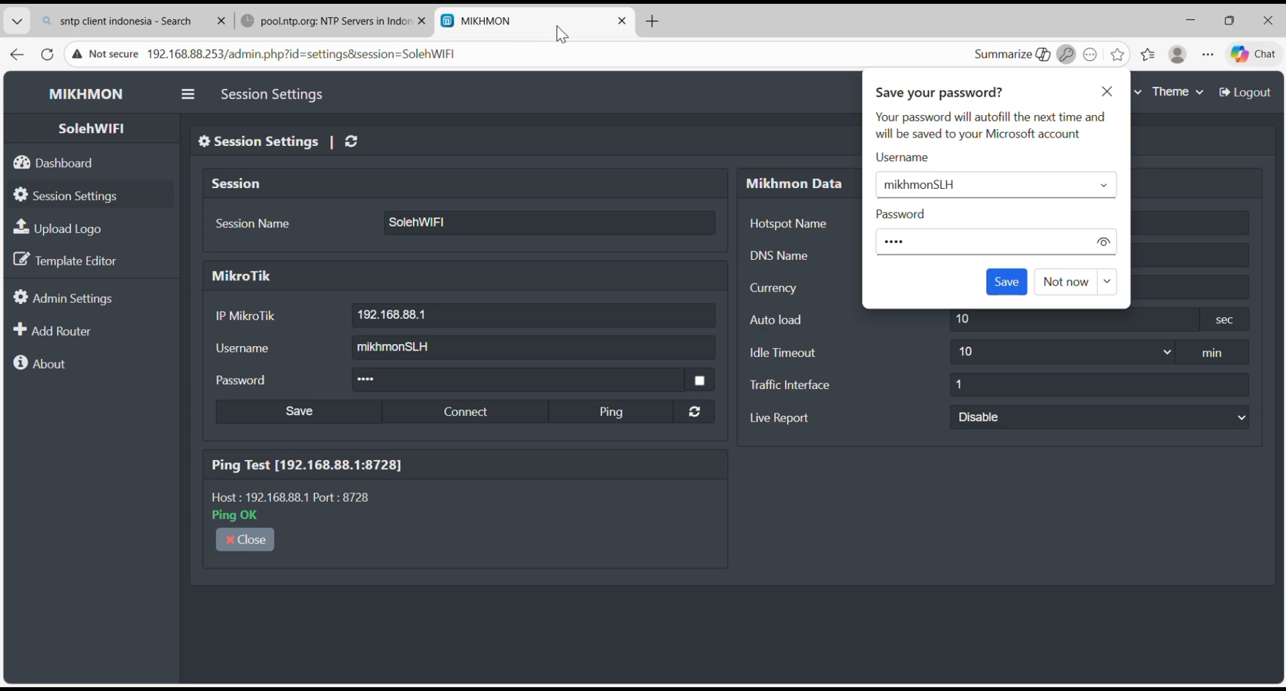
key(alt+Tab)
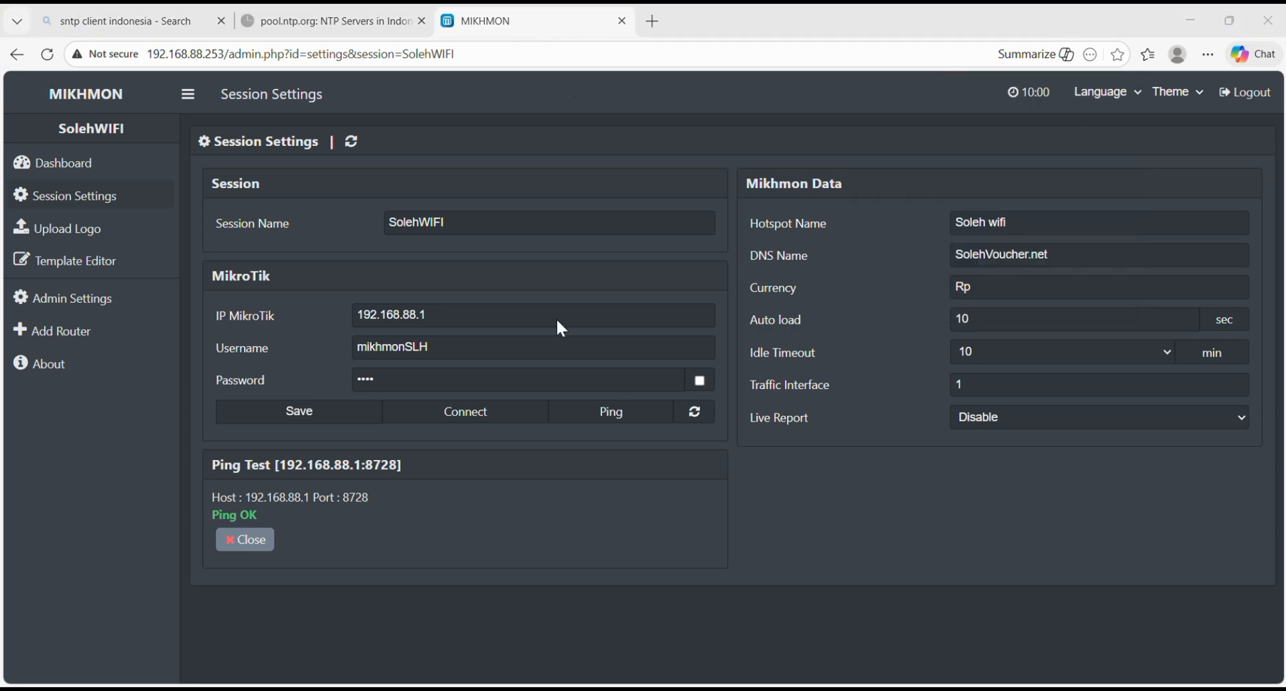
click(429, 418)
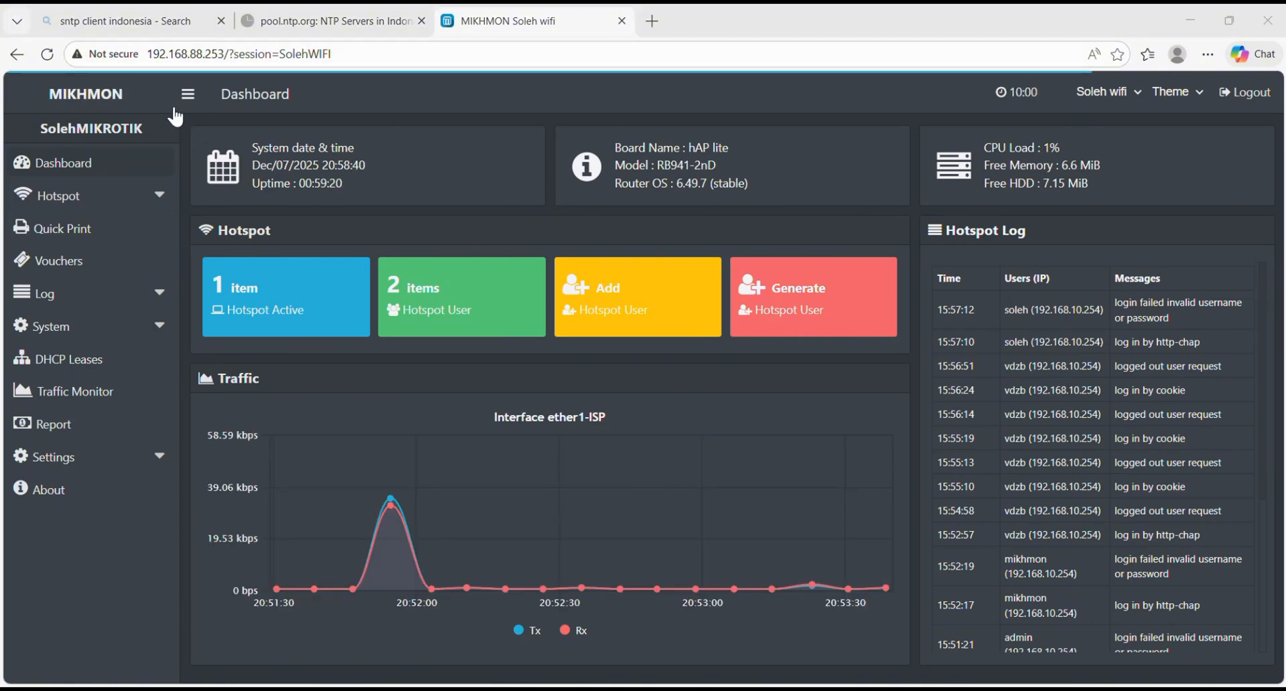
Step: Add a new hotspot user profile named Harian with the expired mode set to Remove & Record
click(109, 197)
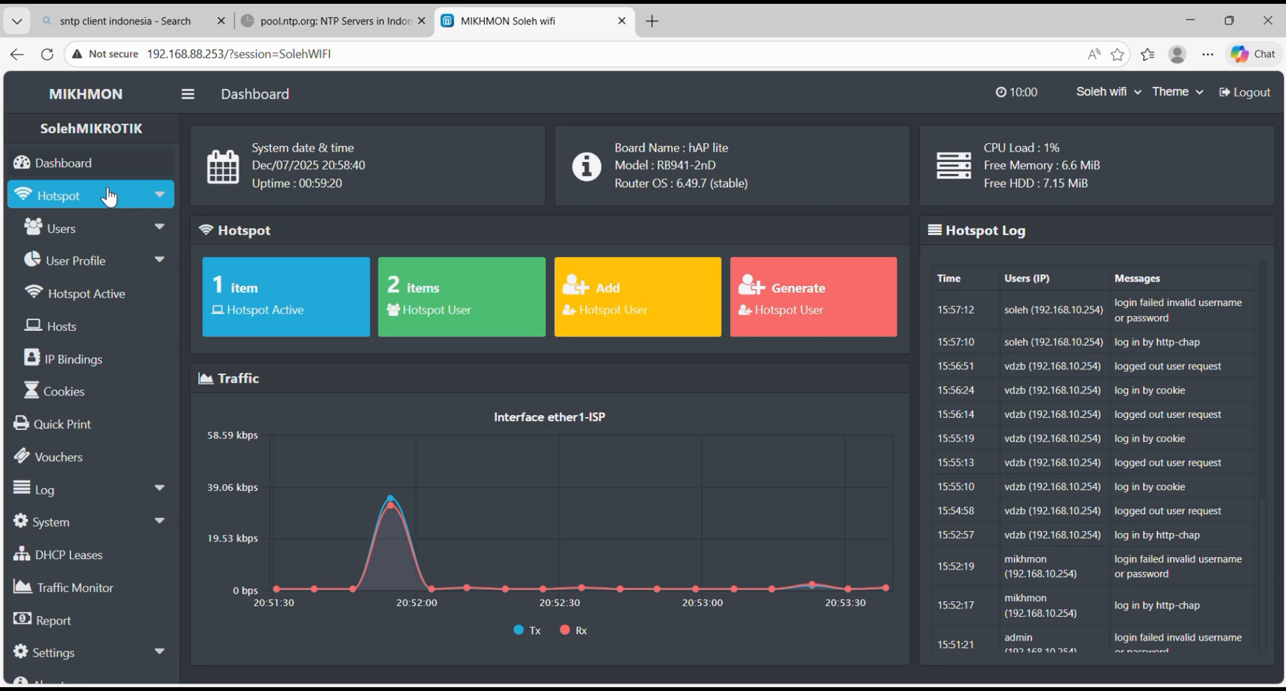
click(127, 261)
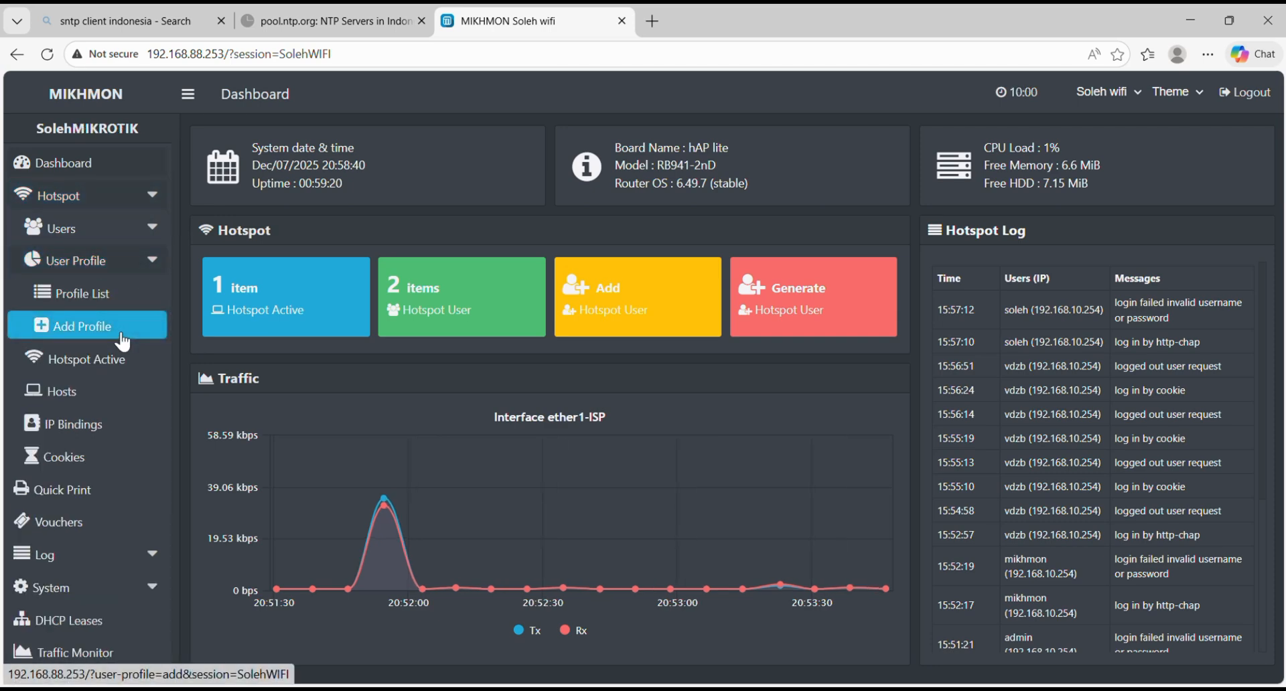
click(126, 328)
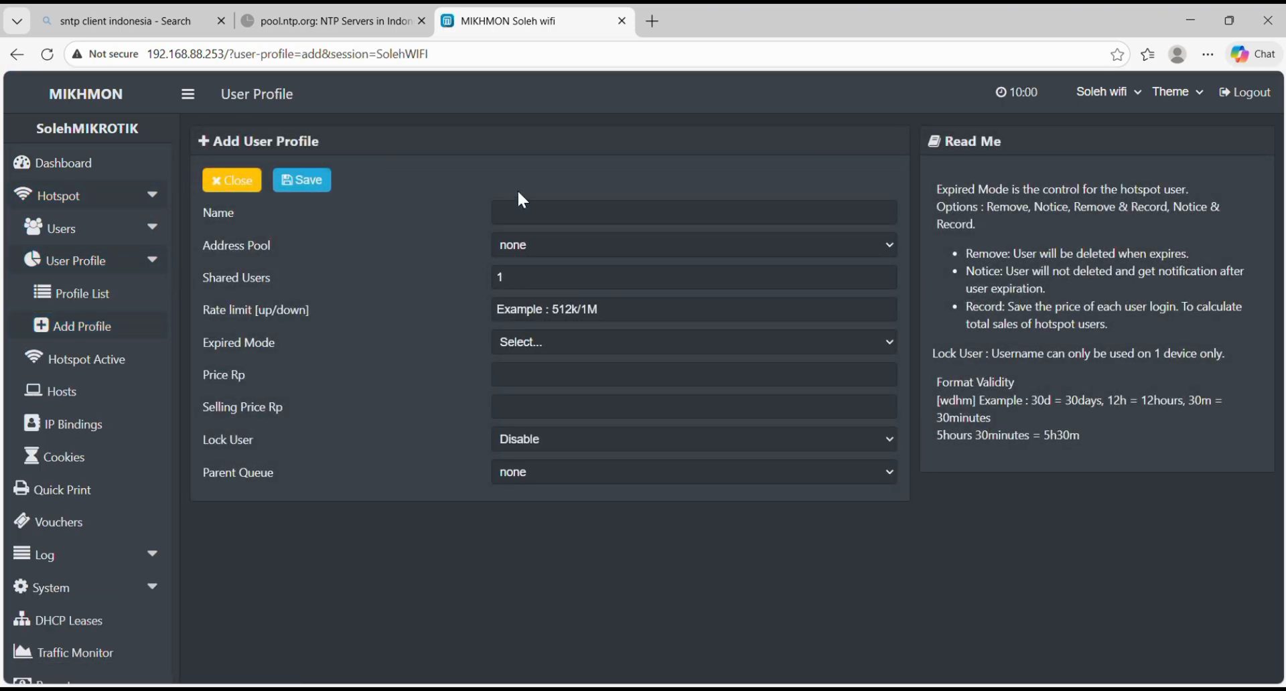
click(520, 203)
text(Harian)
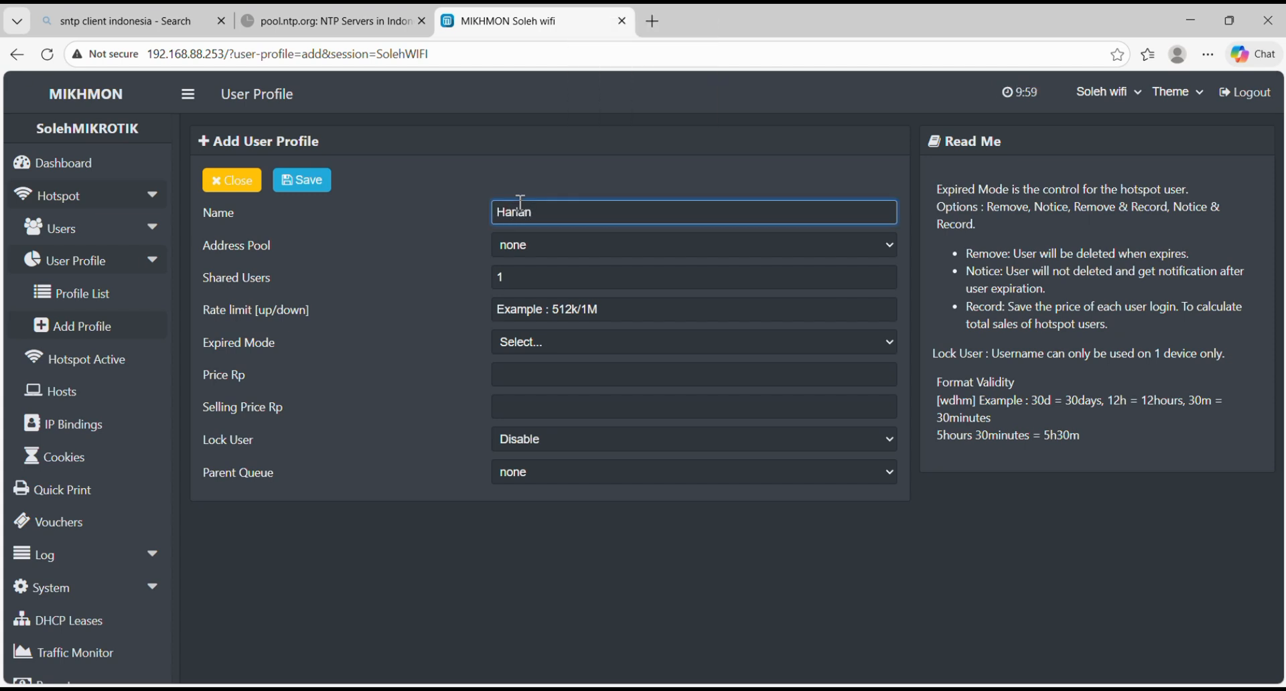
click(890, 244)
click(890, 243)
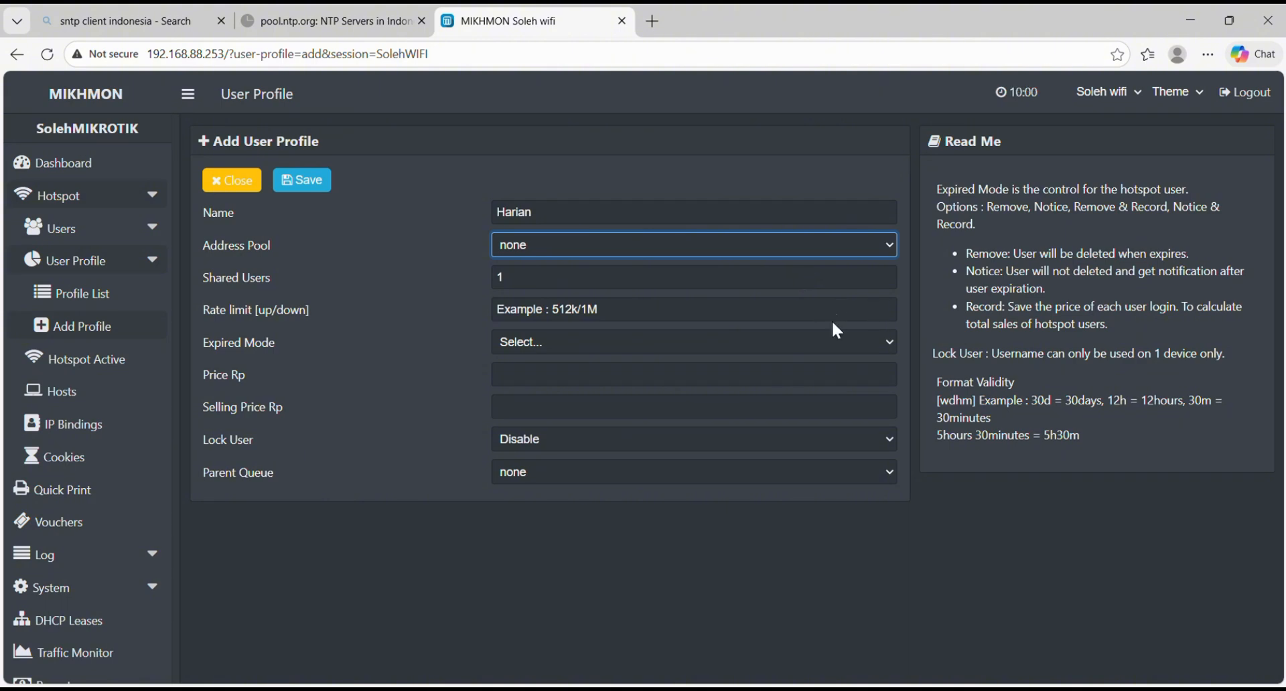
click(794, 355)
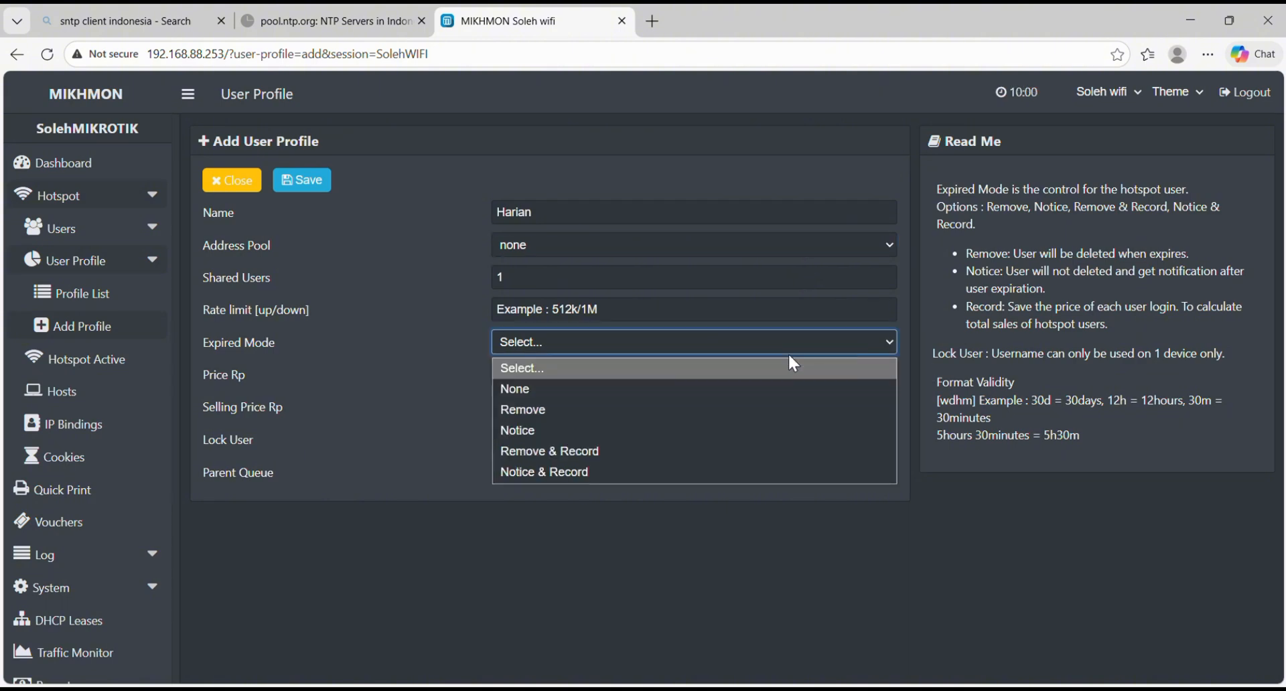
click(721, 462)
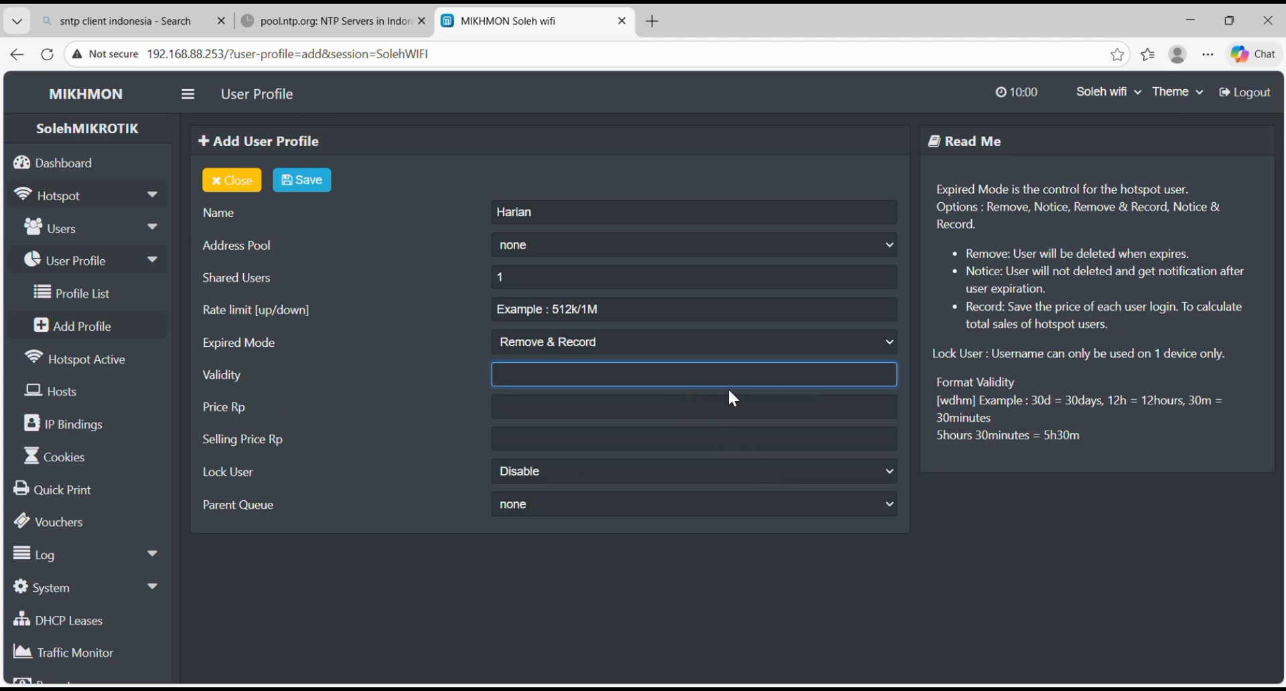
Step: Set the profile's validity to 1d, price and selling price to 3000, and save the Harian profile
text(1d)
click(690, 404)
text(3000)
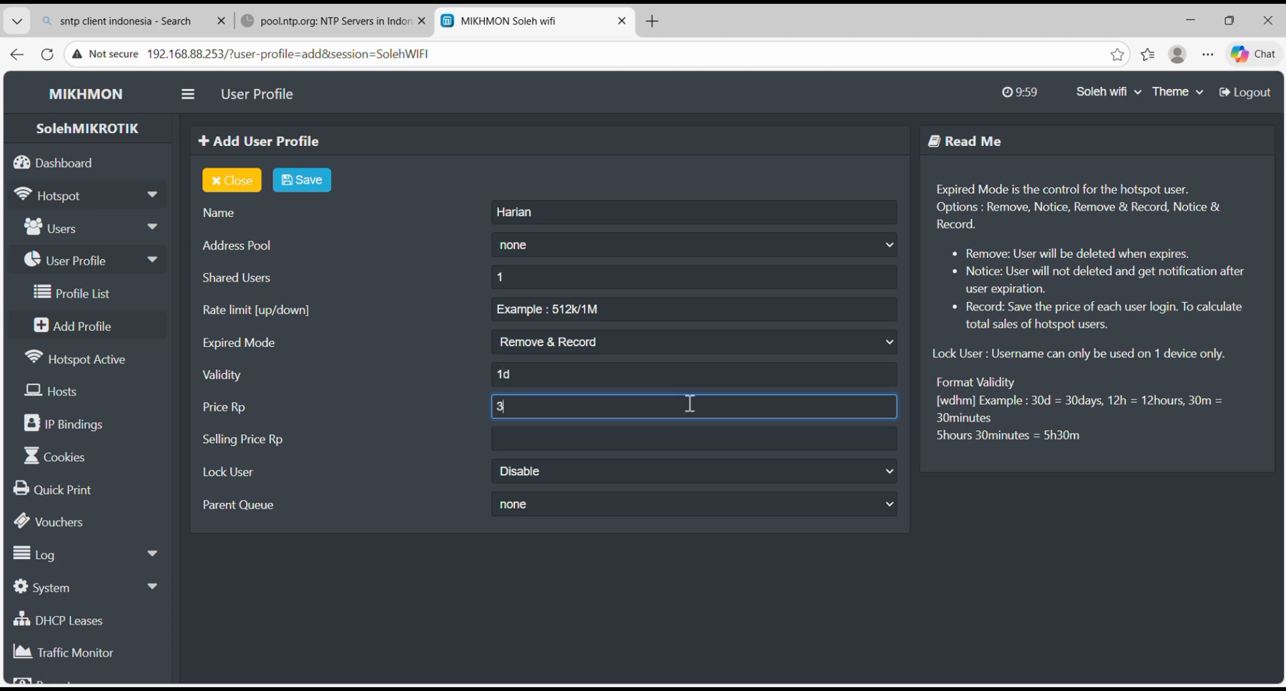
click(657, 442)
text(3000)
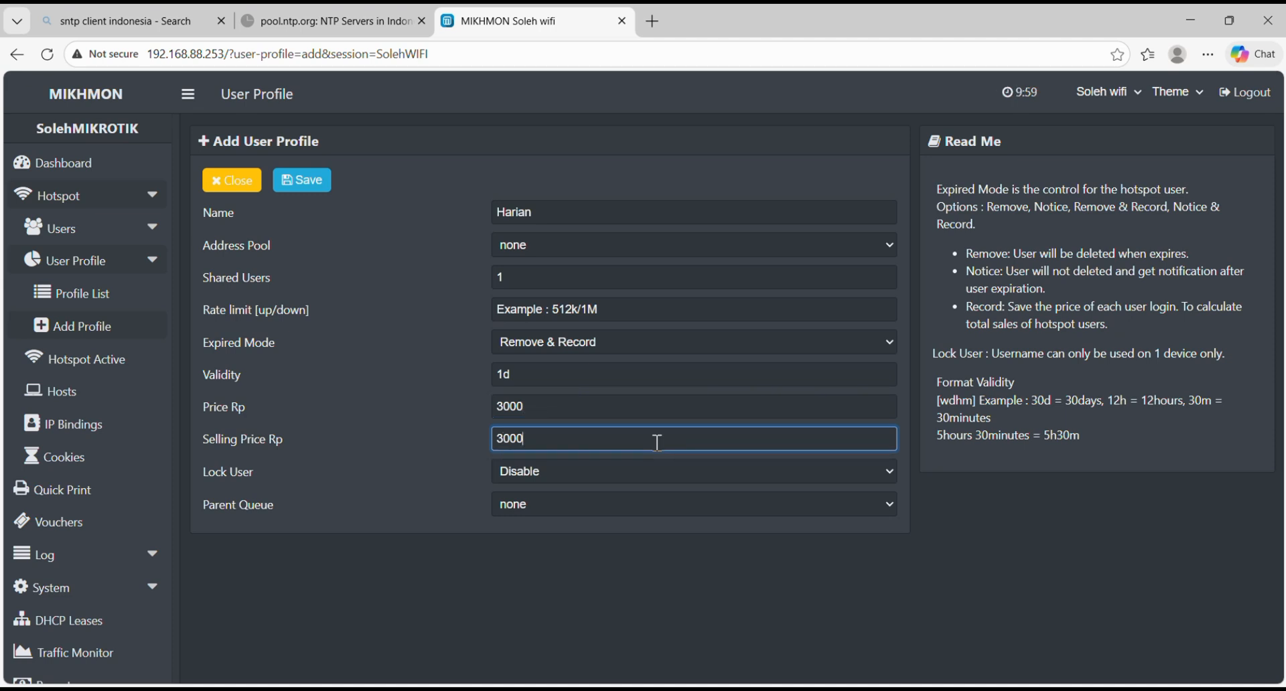
click(328, 182)
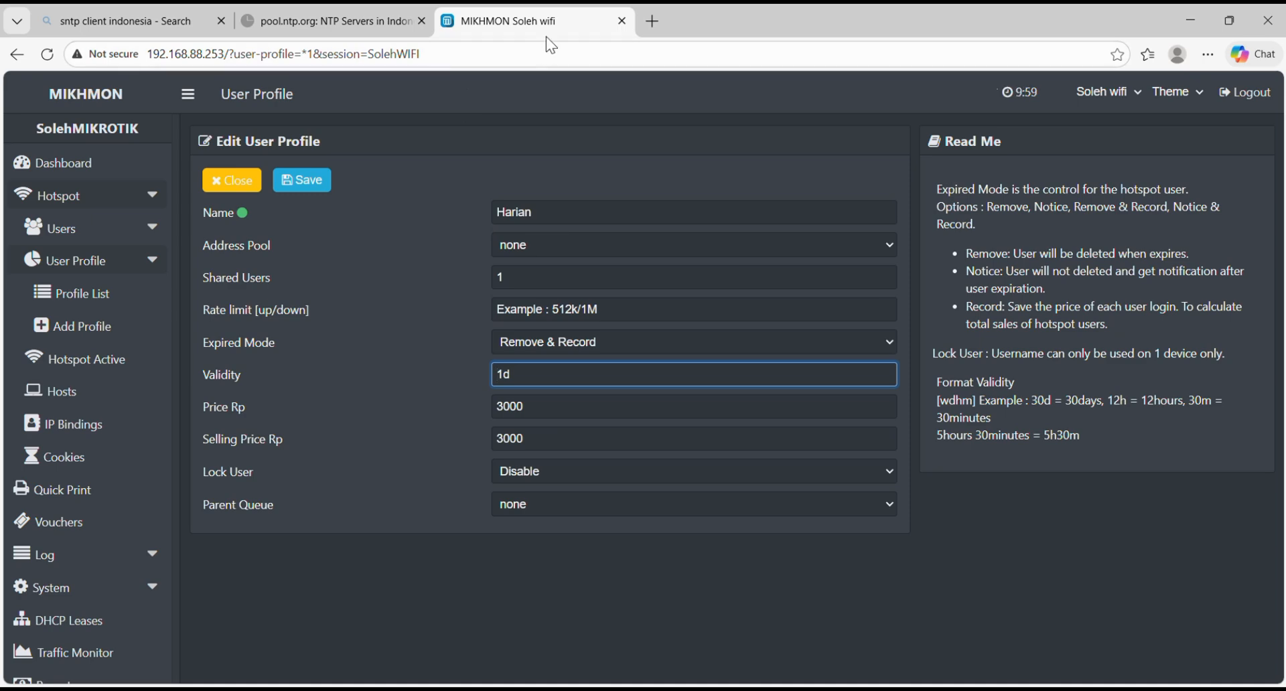
Step: Open voucher generation from the dashboard and set the quantity to 20 users
click(95, 172)
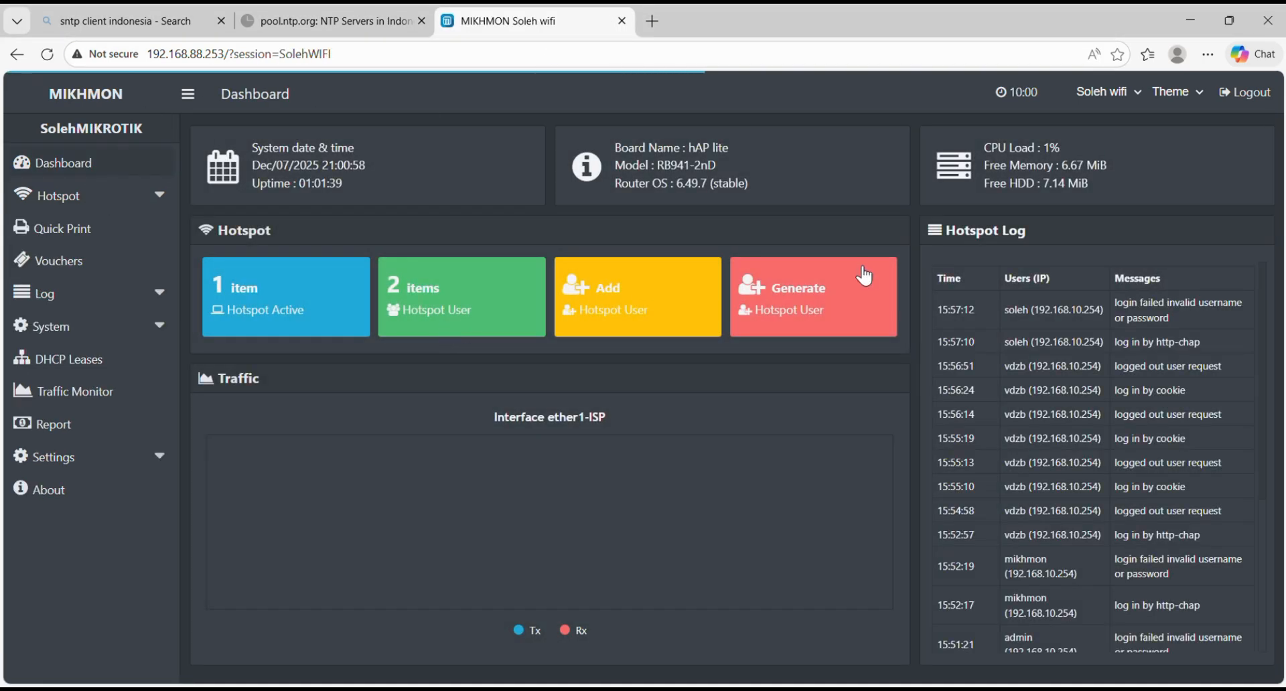
click(865, 280)
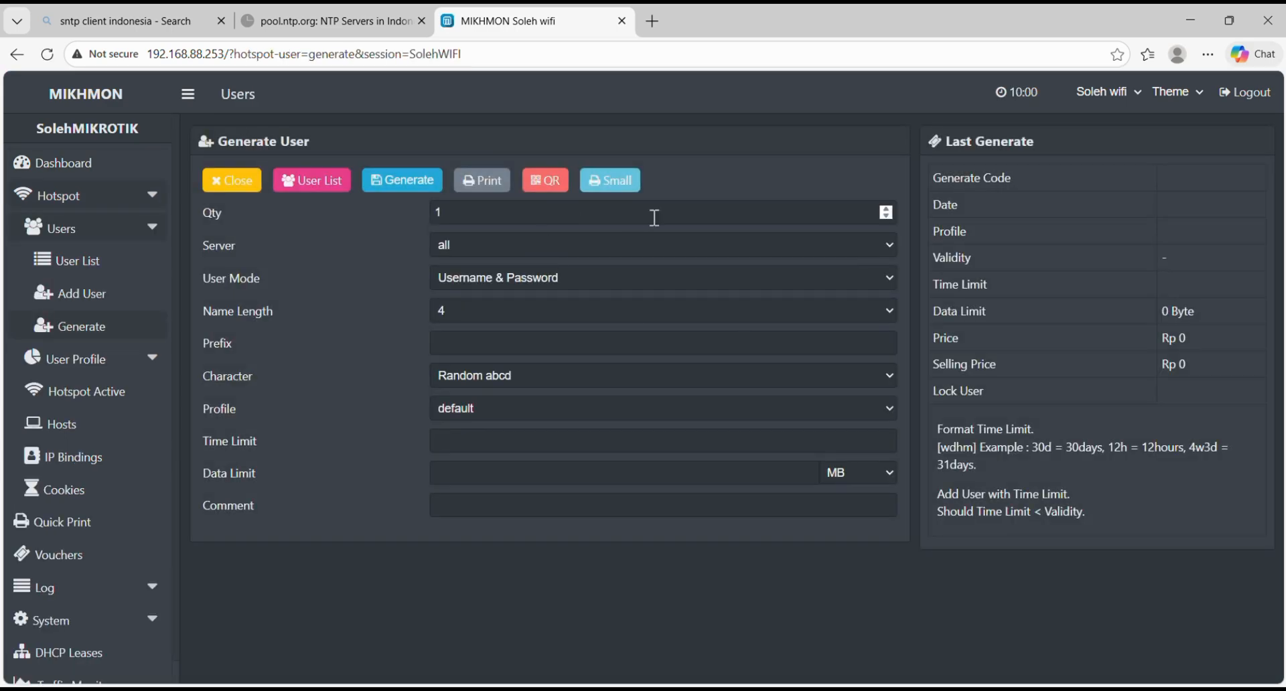
click(771, 209)
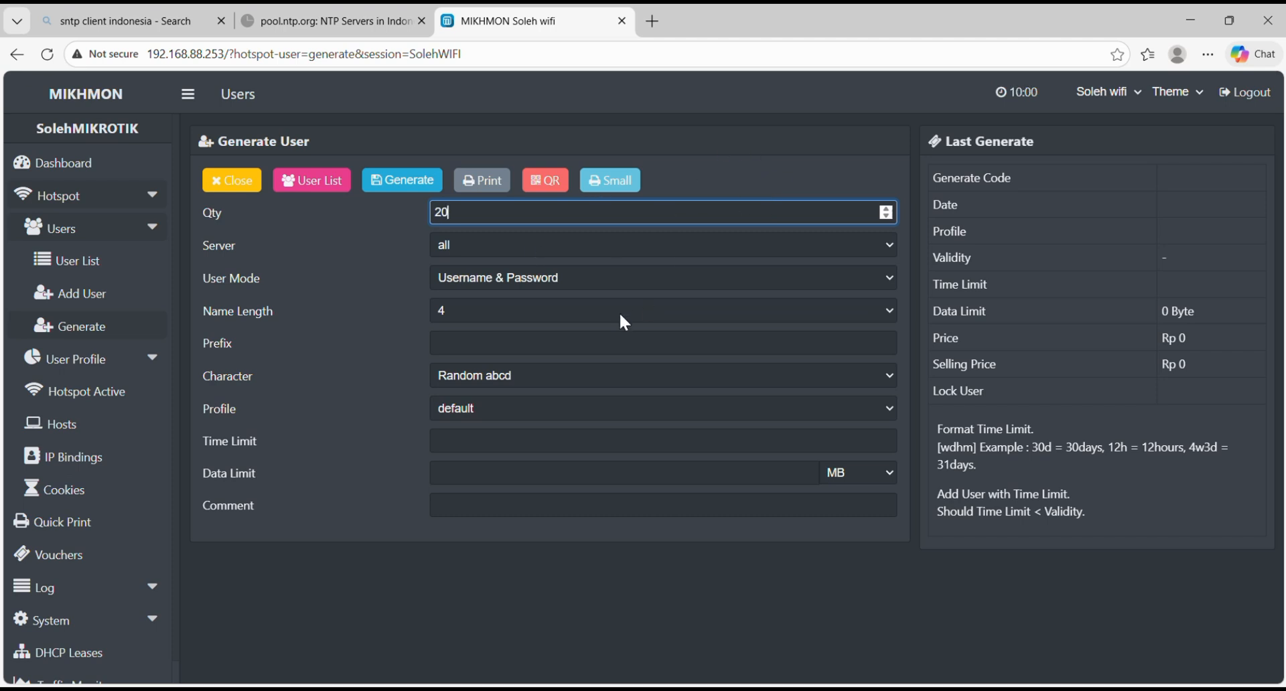
click(891, 287)
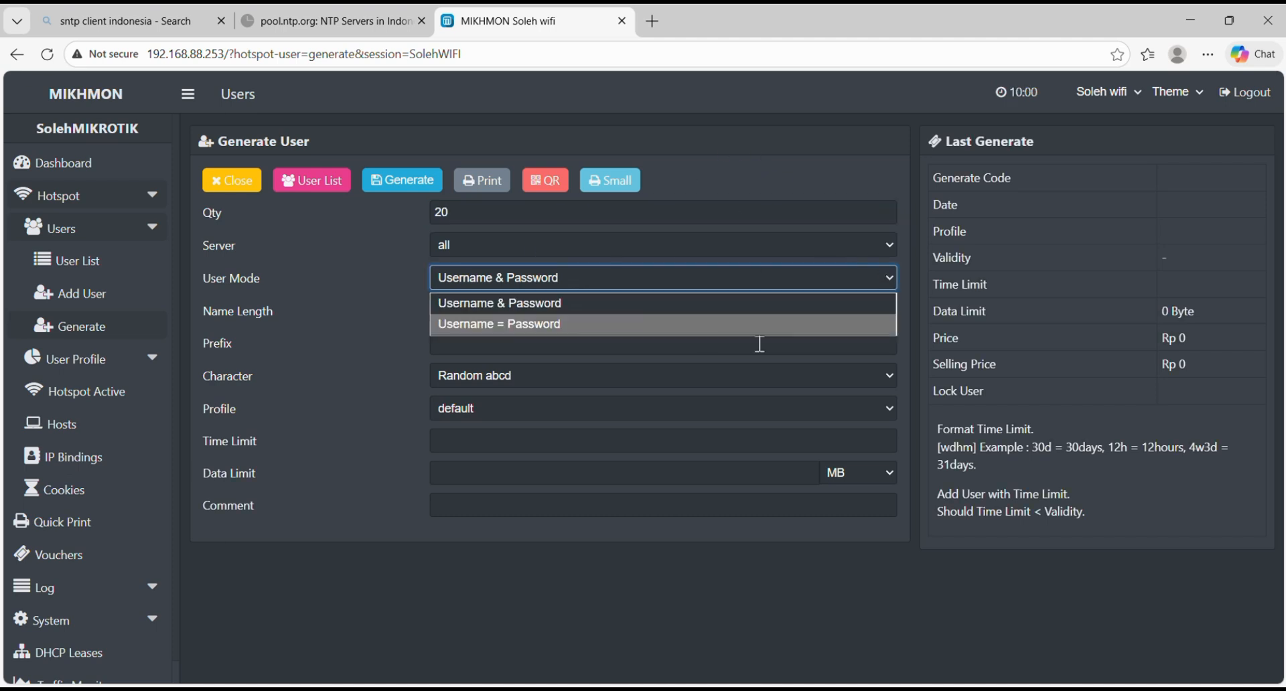
key(Escape)
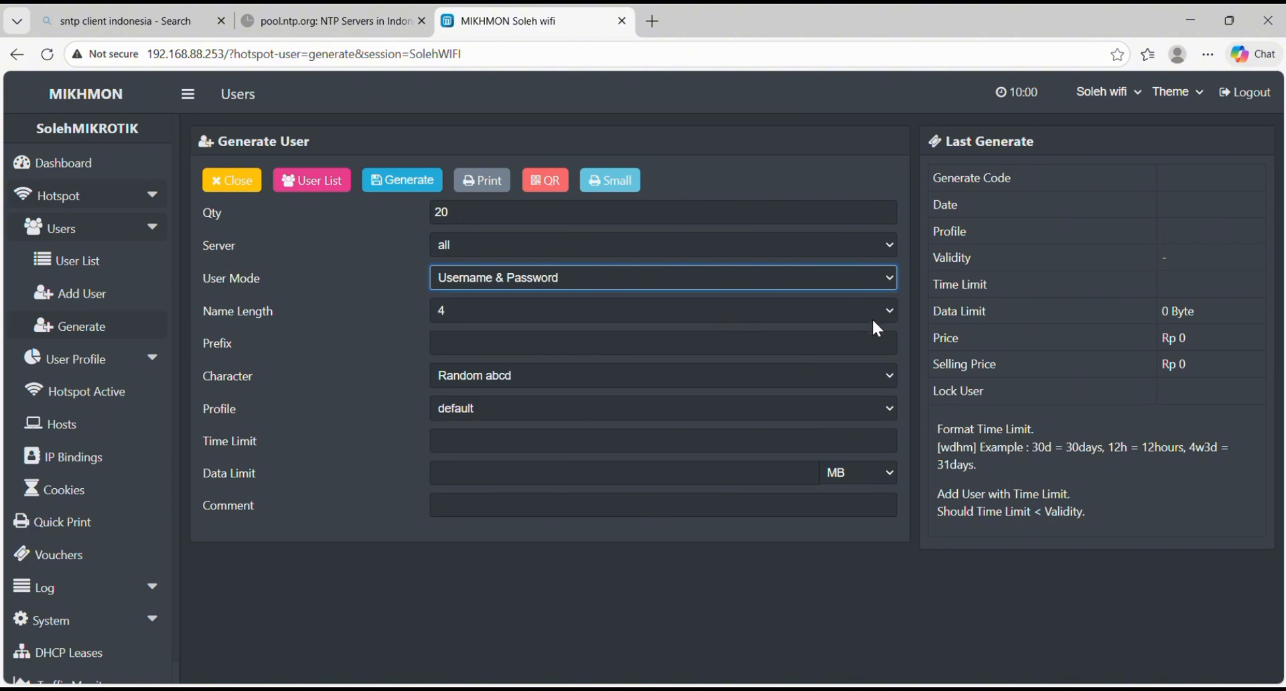
click(838, 316)
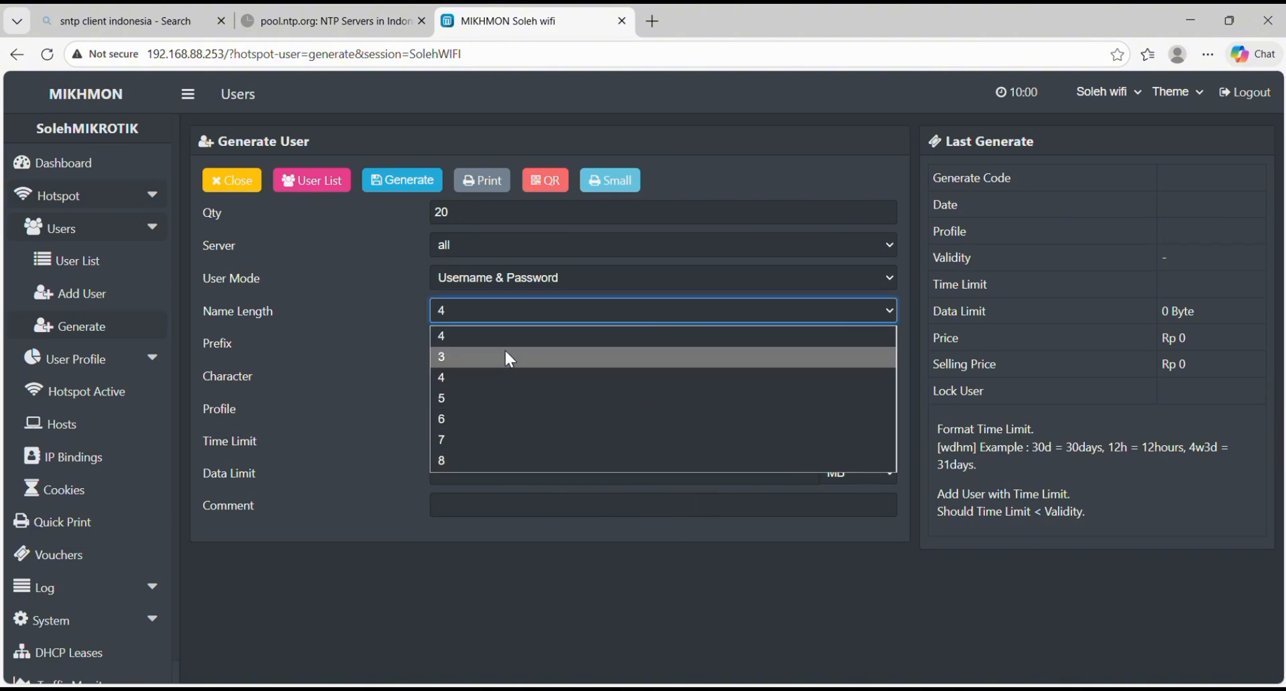
click(501, 331)
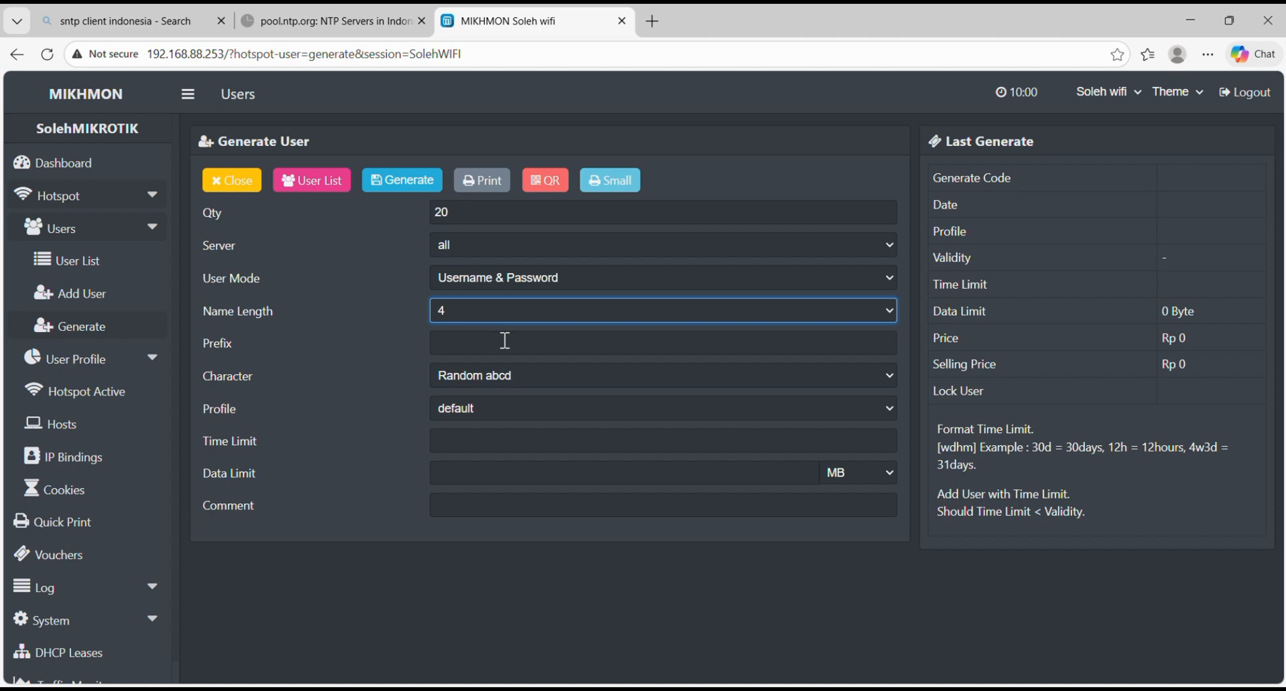
Step: Set the voucher prefix to SLH and the character type to Random 5aB2c34D
click(505, 341)
key(Caps_Lock)
text(S)
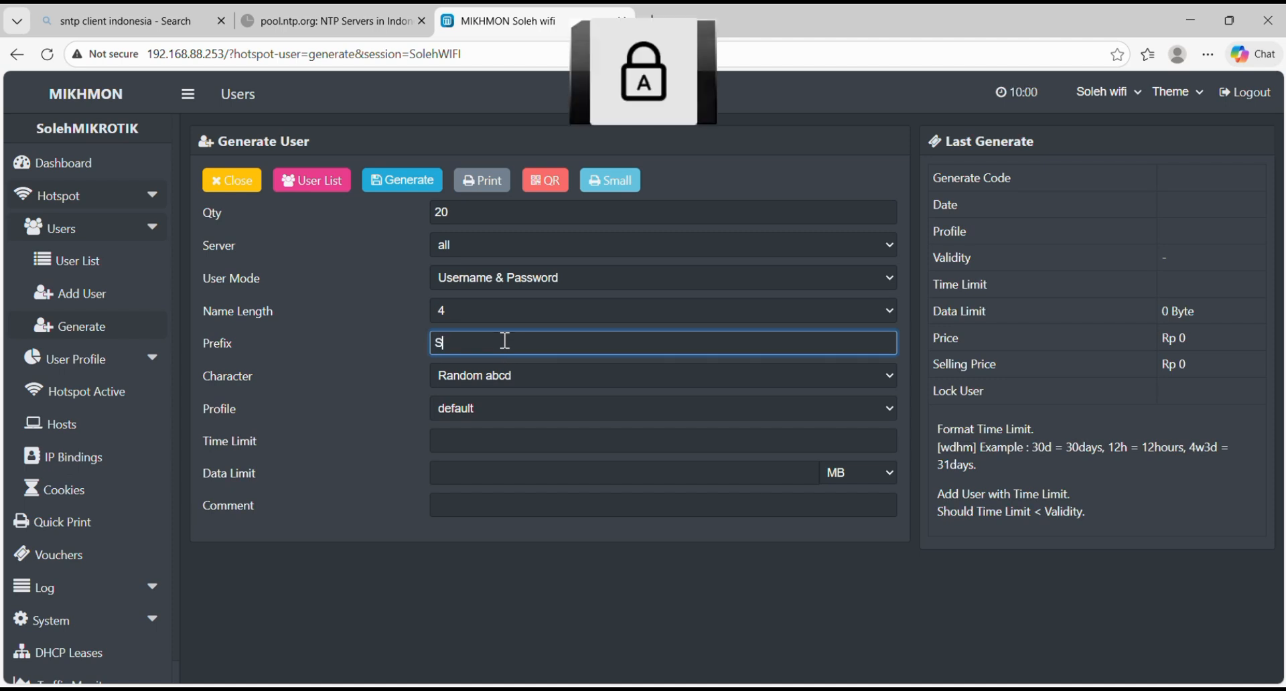
text(LH)
key(Caps_Lock)
click(531, 375)
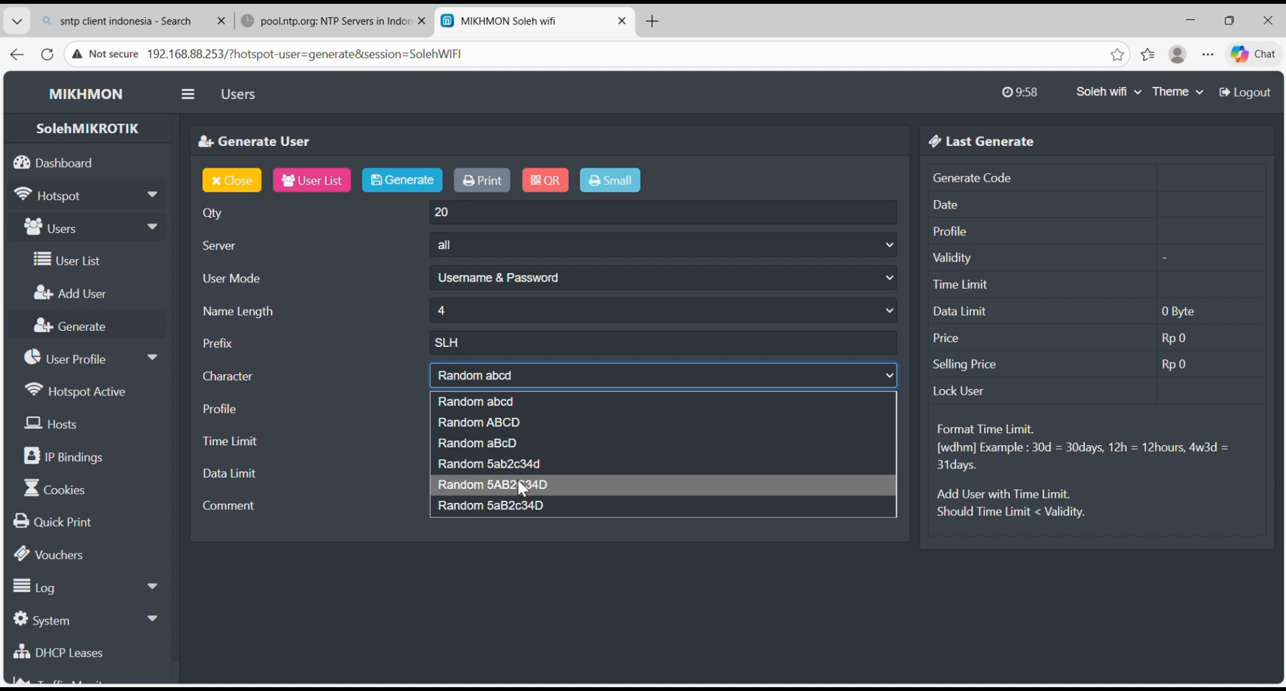
click(515, 507)
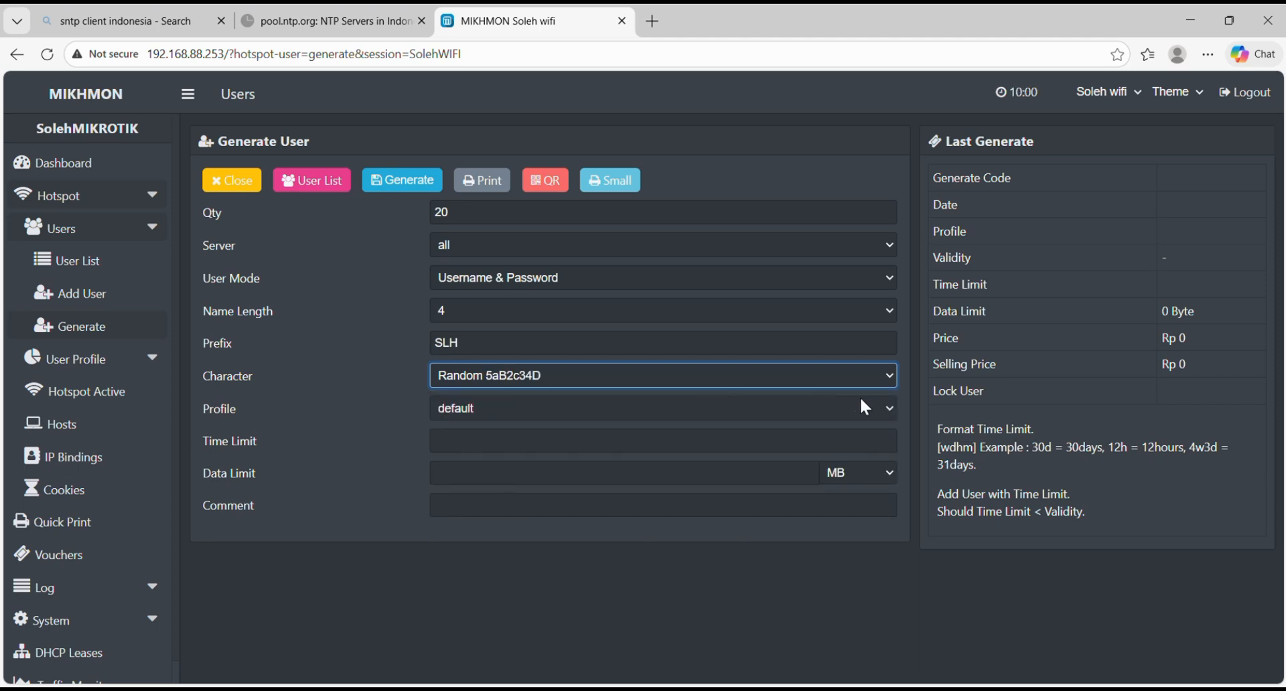
Step: Choose the Harian profile for the vouchers and set the time limit to 1d
click(881, 402)
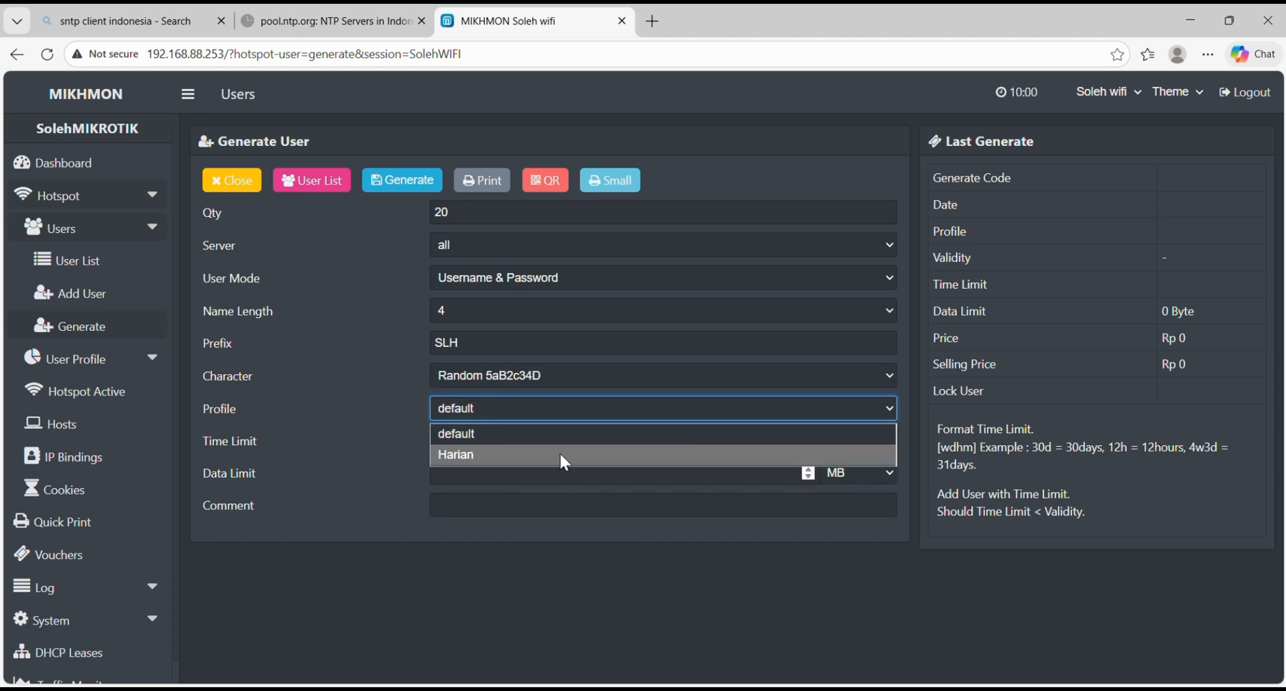
click(476, 454)
click(481, 449)
text(1)
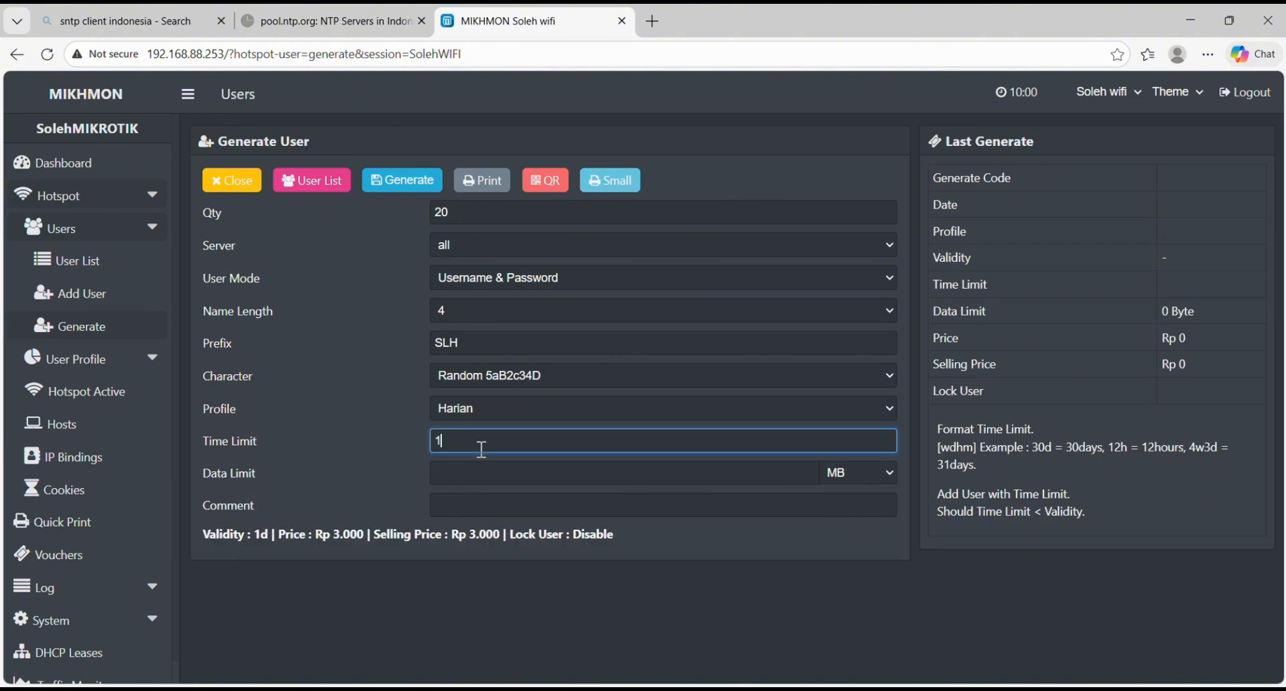
text(d)
click(478, 507)
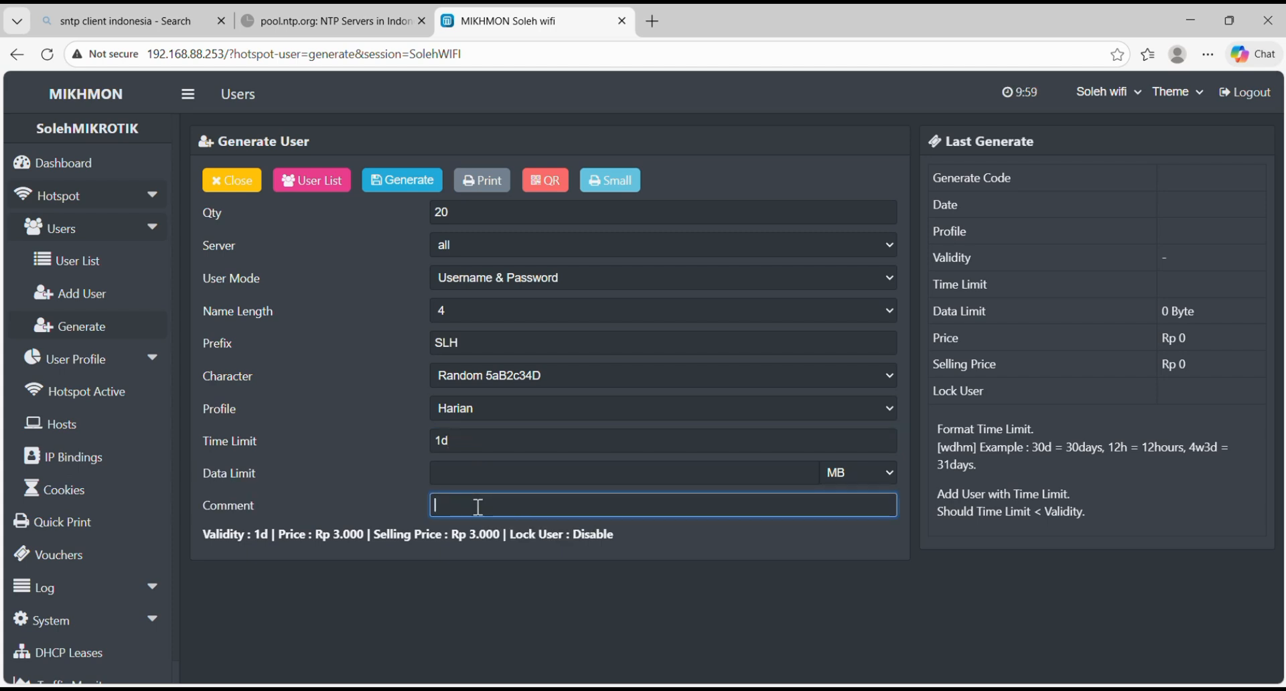
Step: Enter SOLEH as the comment and generate the vouchers
key(Caps_Lock)
text(SOLEH)
key(Caps_Lock)
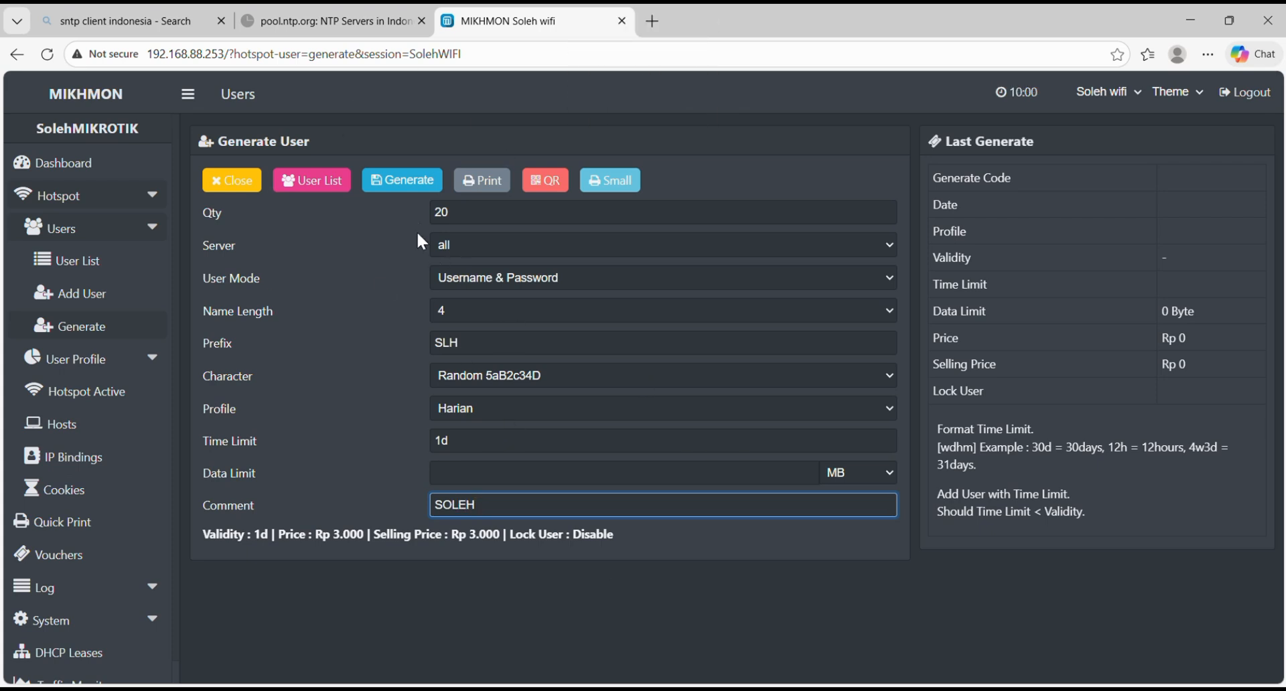
click(407, 188)
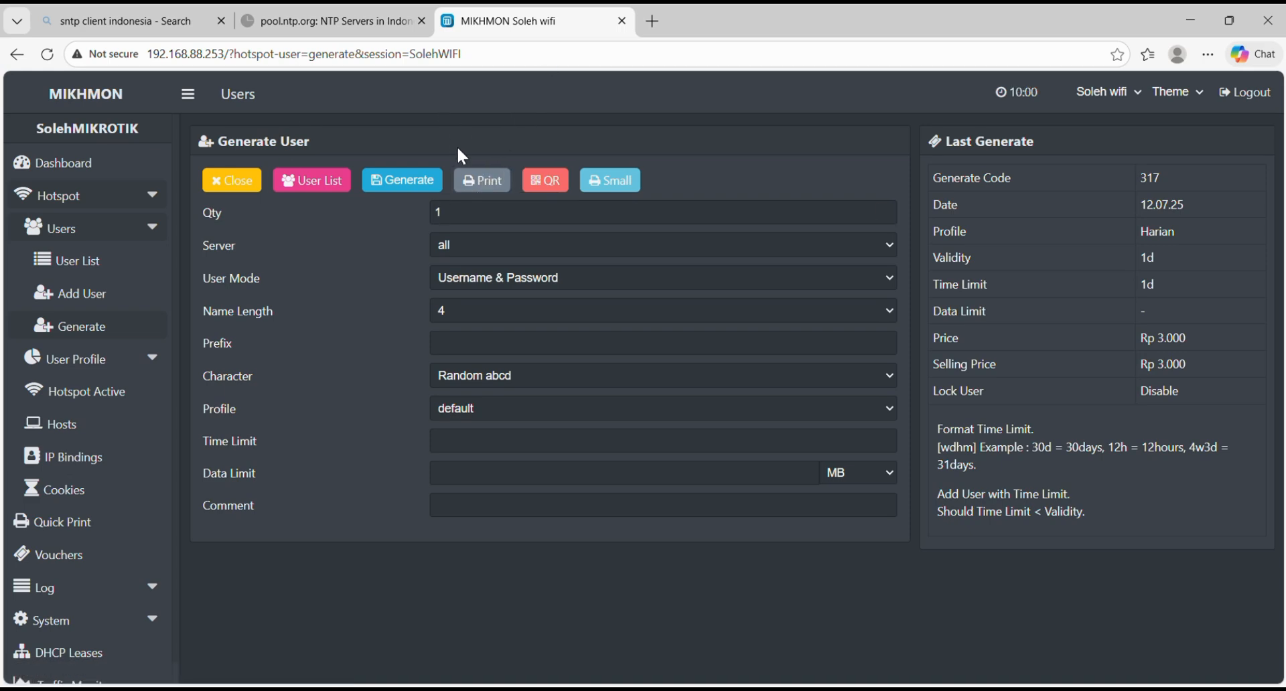
Step: Open the print preview of the generated vouchers and scroll through the voucher sheet
click(470, 189)
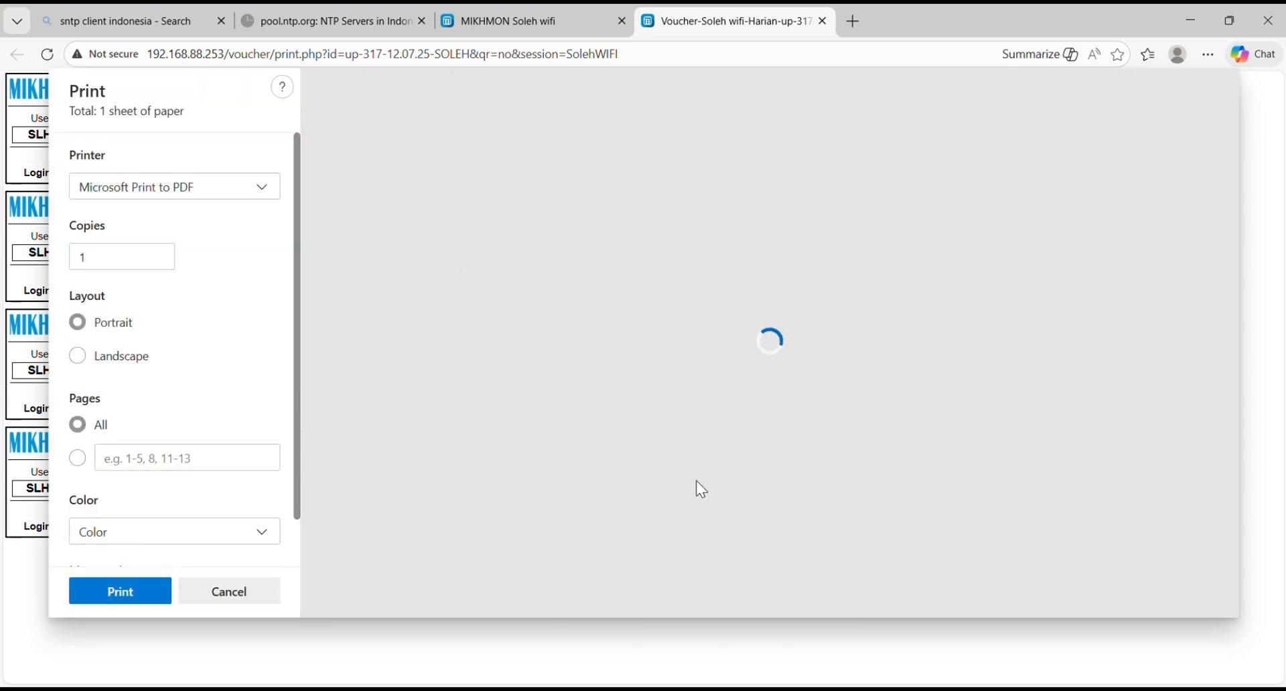
scroll(772, 410, down, 5)
scroll(771, 402, up, 5)
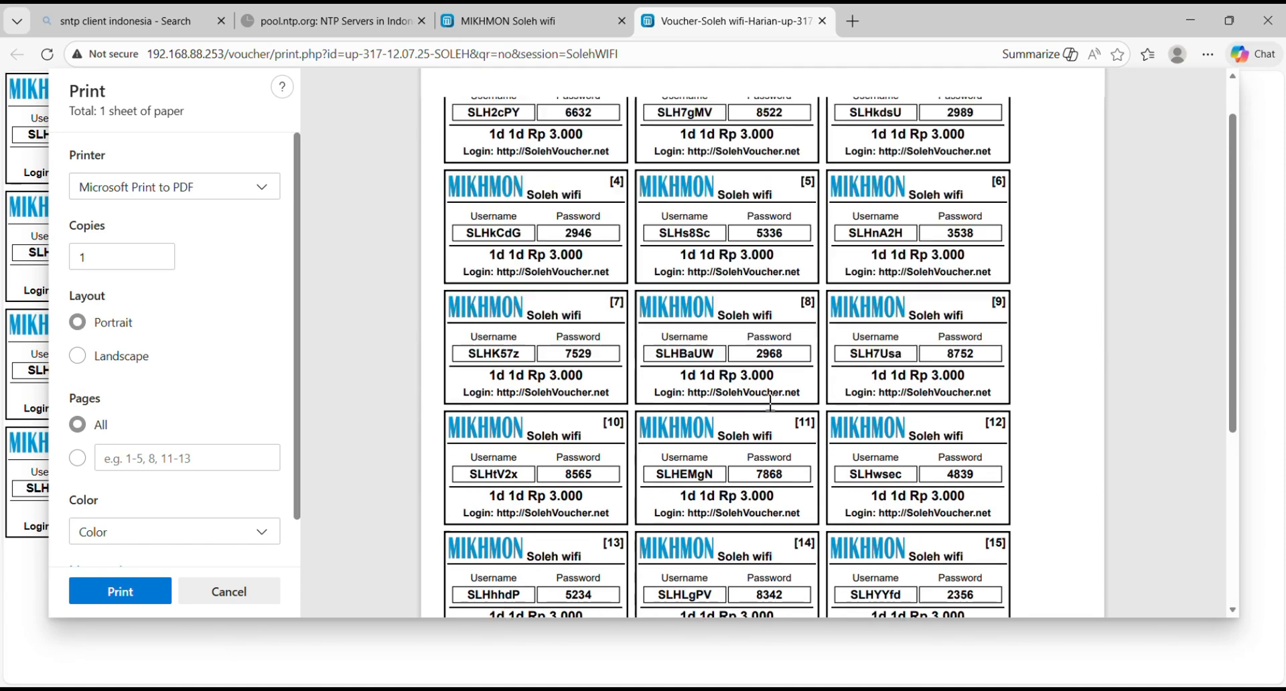
scroll(771, 402, down, 4)
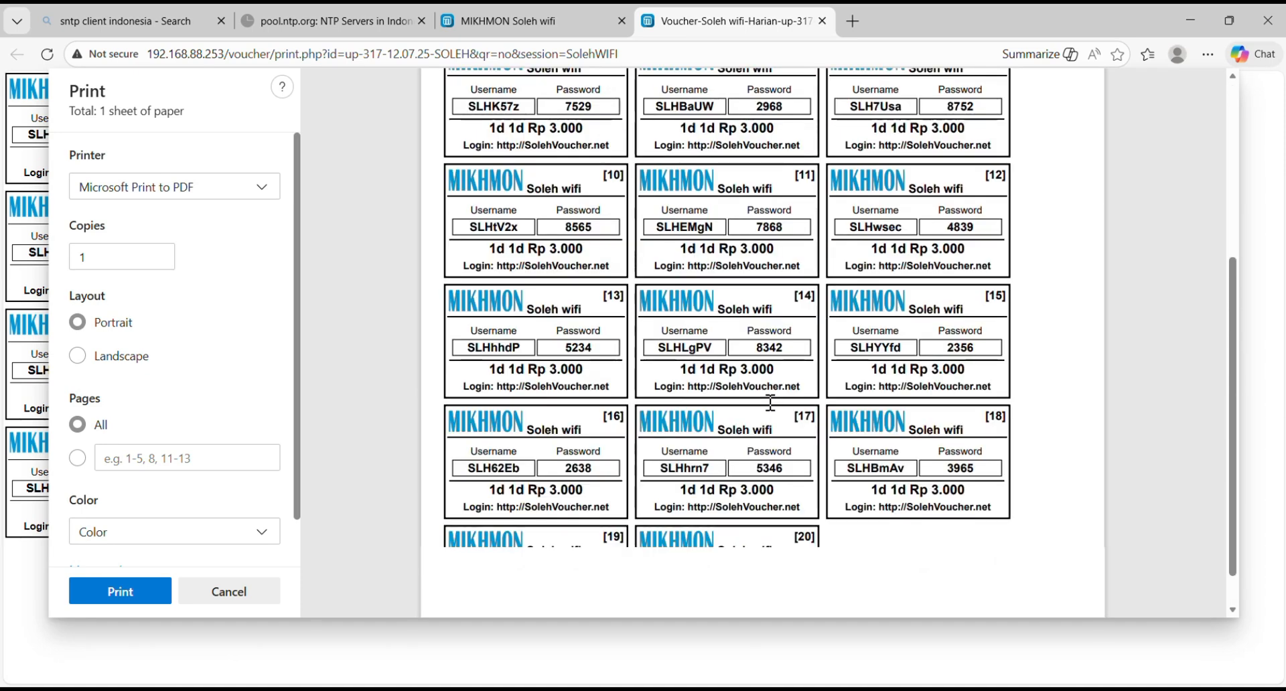
scroll(770, 402, up, 4)
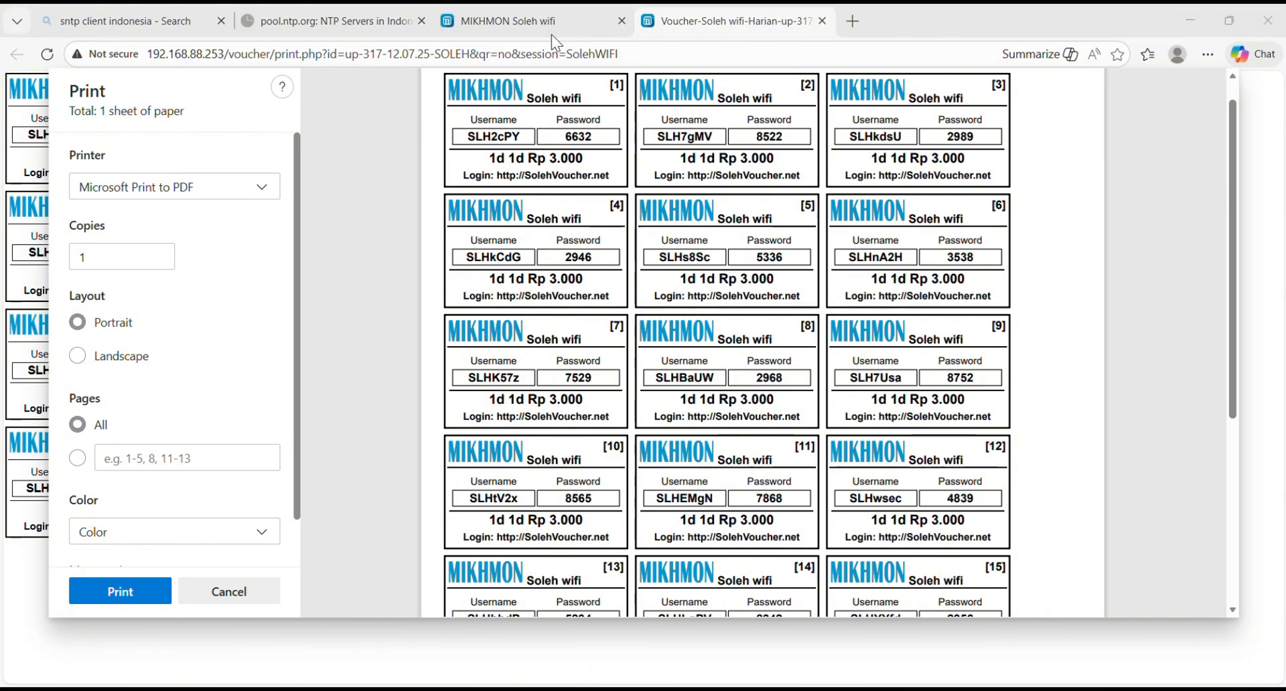
Step: Switch to WinBox and in Quick Set rename the wireless network to Soleh WIFI, then apply and confirm
key(alt+Tab)
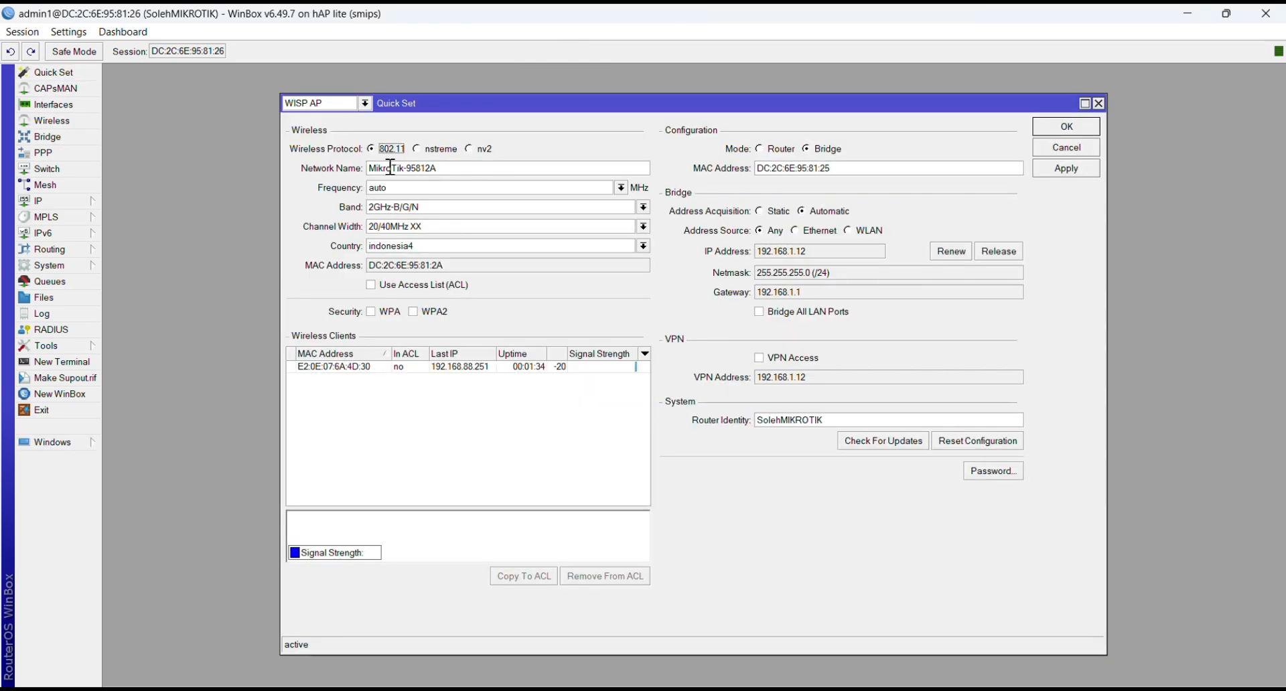
click(455, 169)
key(BackSpace)
key(BackSpace)
key(BackSpace)
key(BackSpace)
key(BackSpace)
key(BackSpace)
key(BackSpace)
key(BackSpace)
key(BackSpace)
key(BackSpace)
key(BackSpace)
key(BackSpace)
key(BackSpace)
key(BackSpace)
key(Caps_Lock)
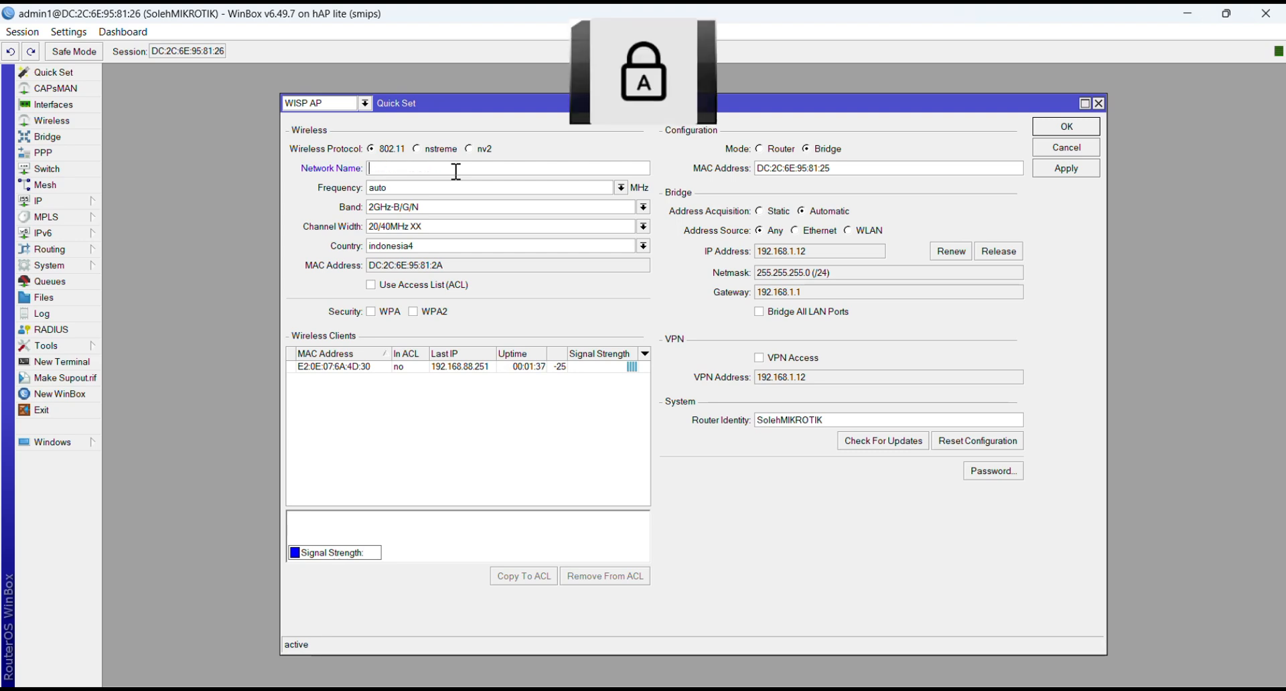
text(S)
key(Caps_Lock)
text(oleh)
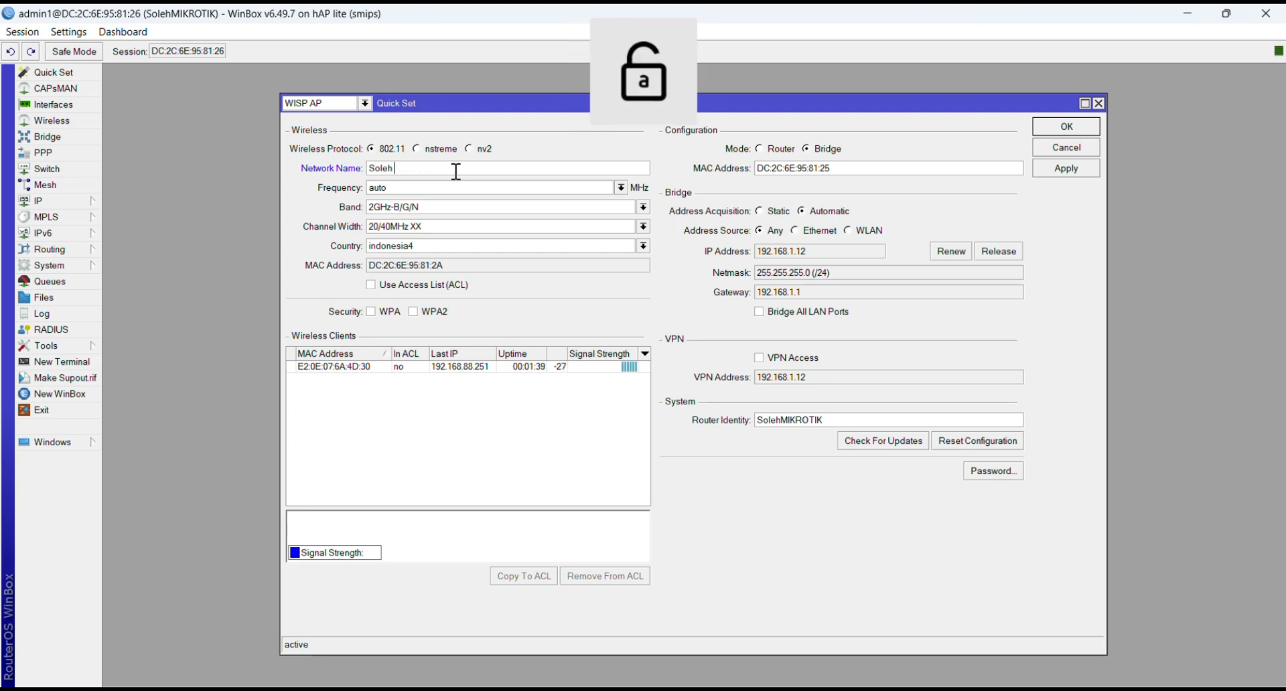
key(Caps_Lock)
text(WIFI)
key(Caps_Lock)
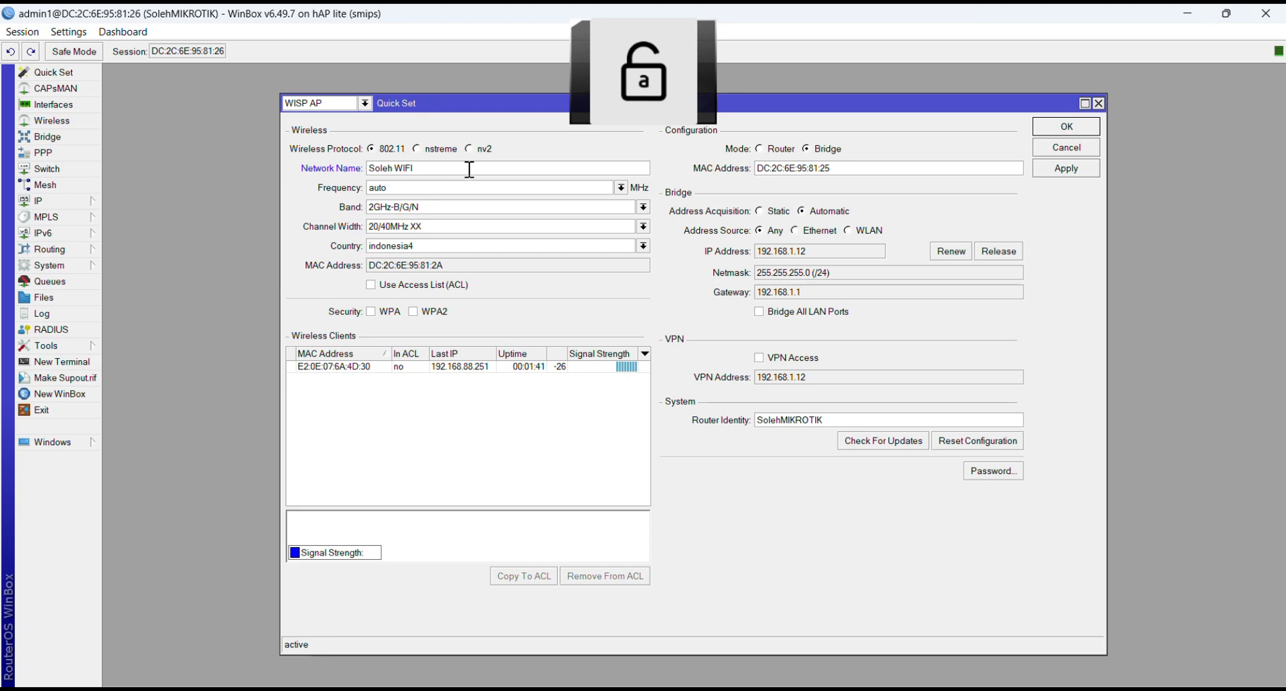
click(1054, 162)
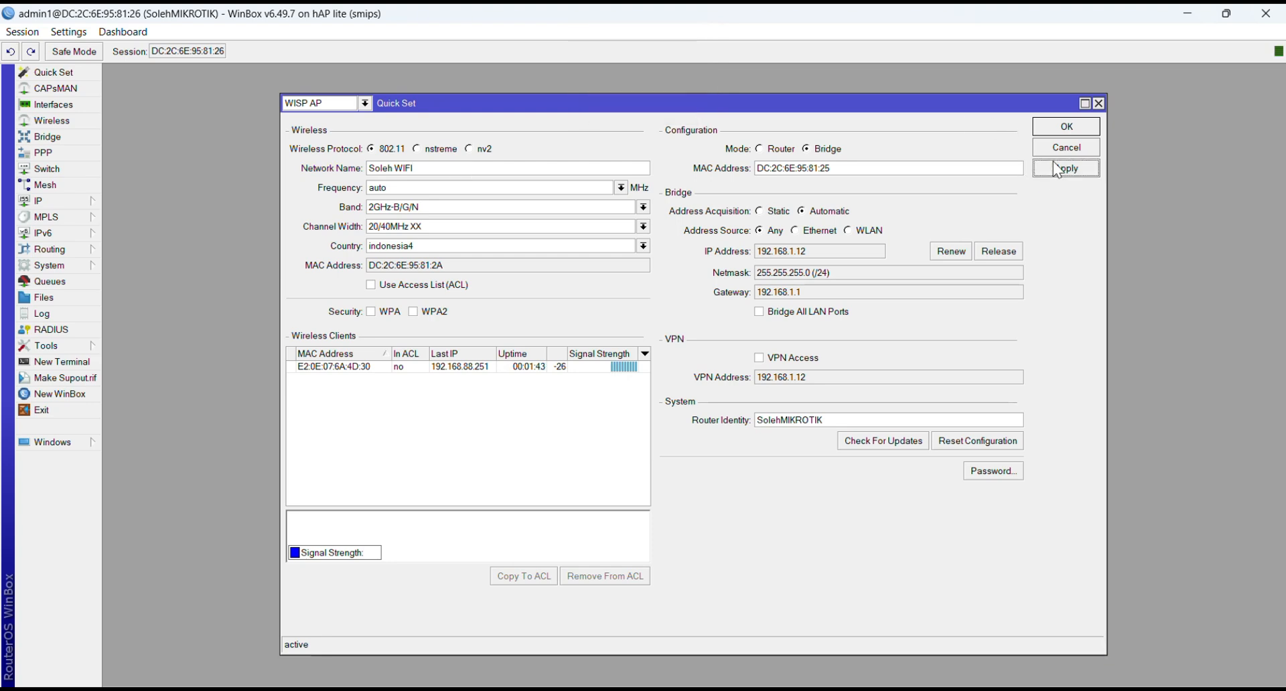
click(1068, 129)
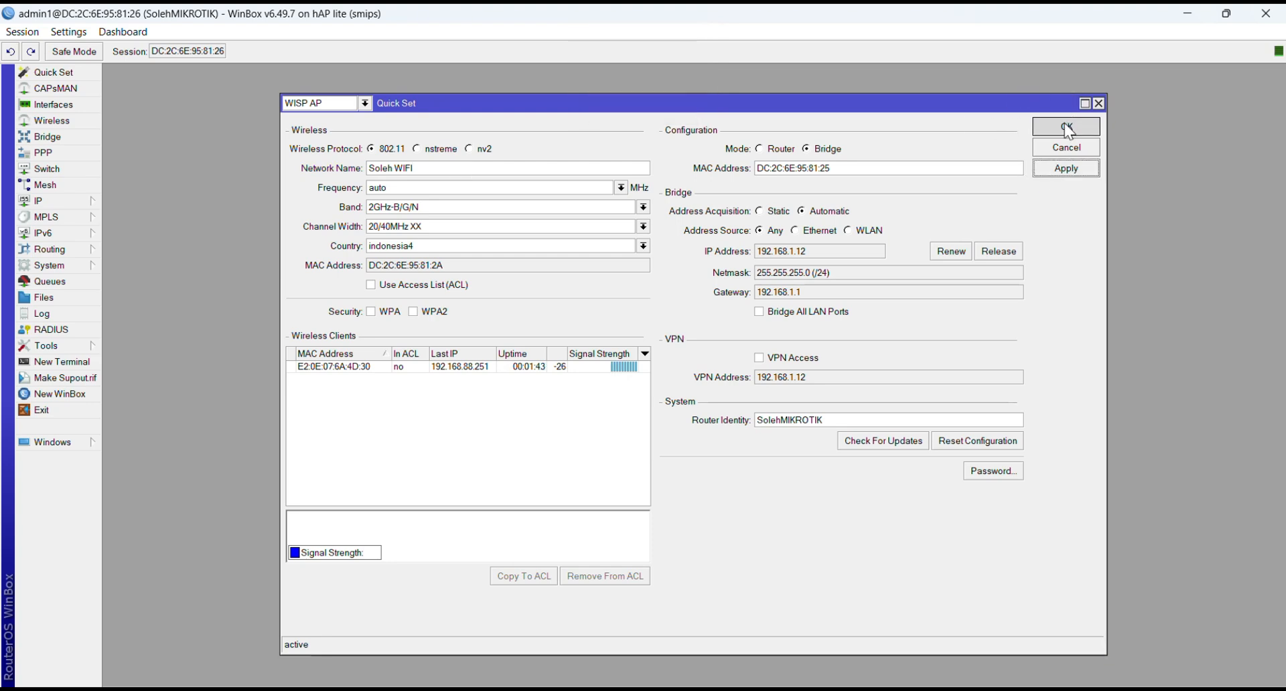
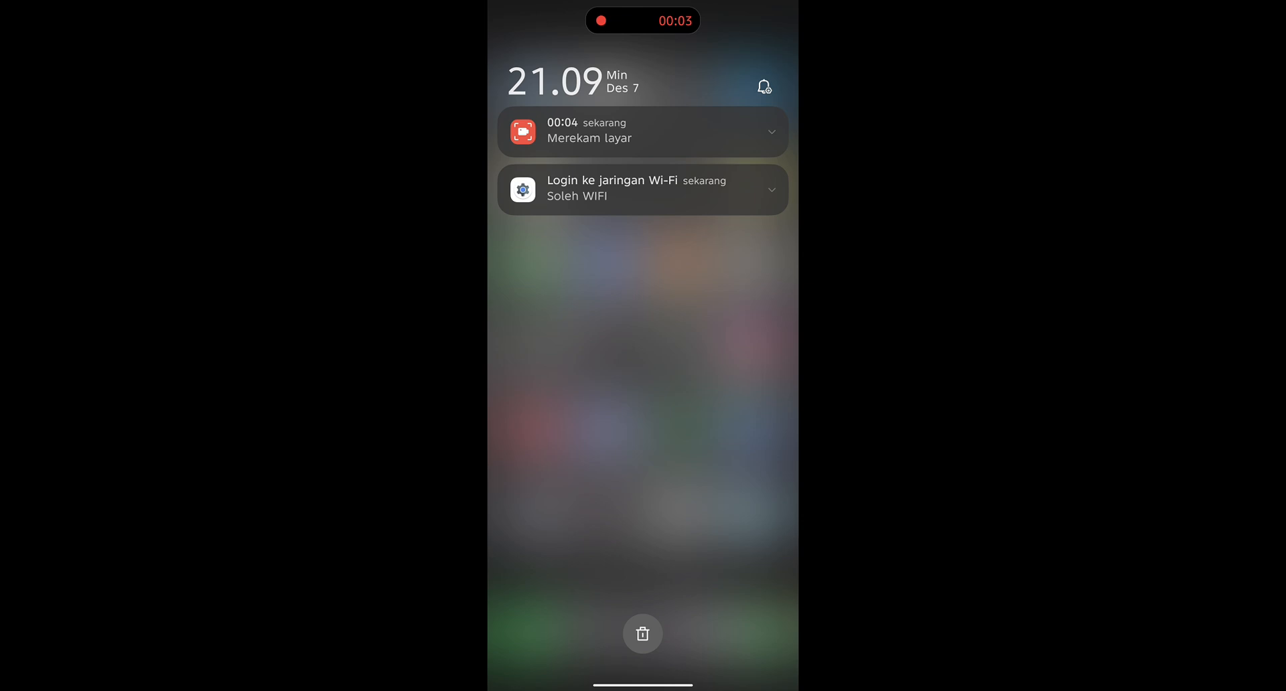
Step: Open the Soleh WIFI hotspot login page from the Wi-Fi sign-in notification and enter a generated voucher's username
click(643, 189)
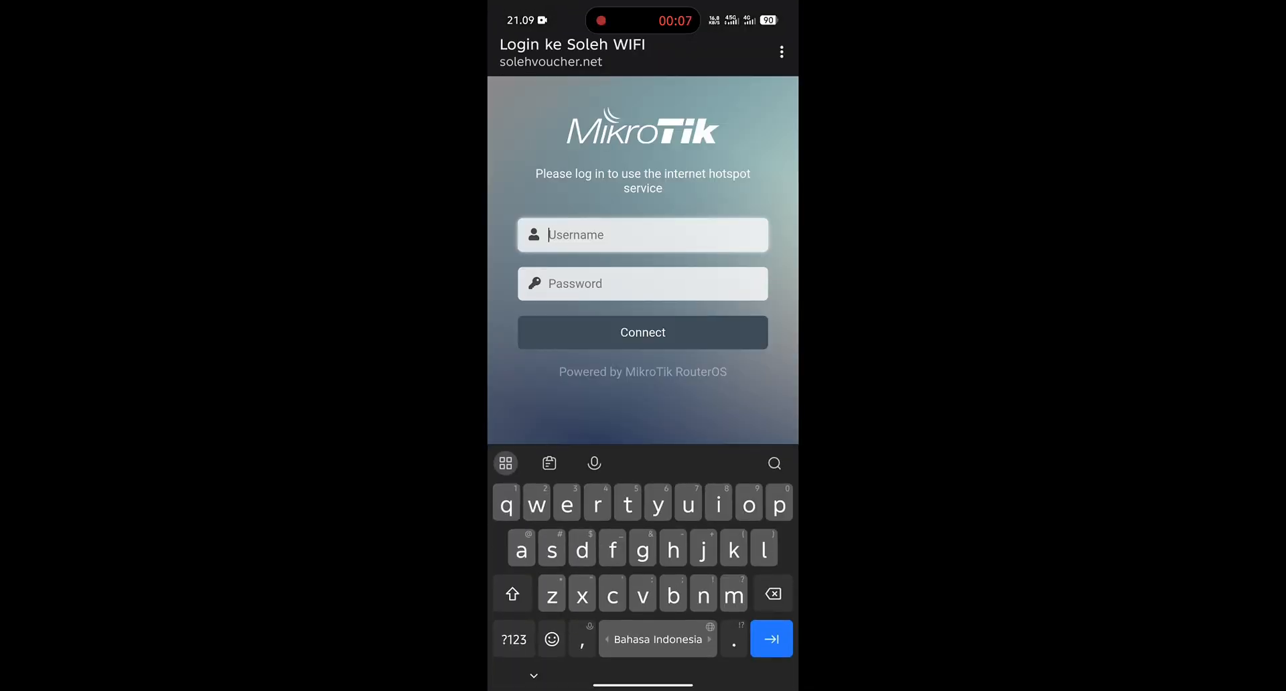
key(shift)
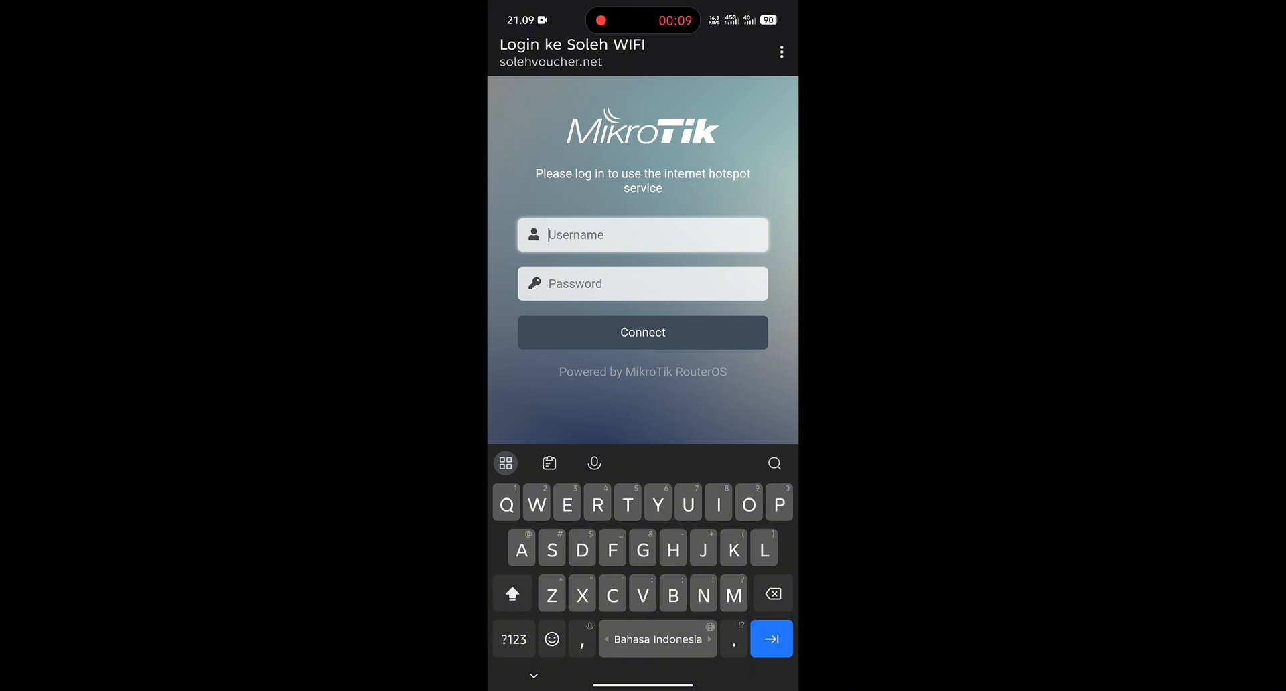
text(SLH)
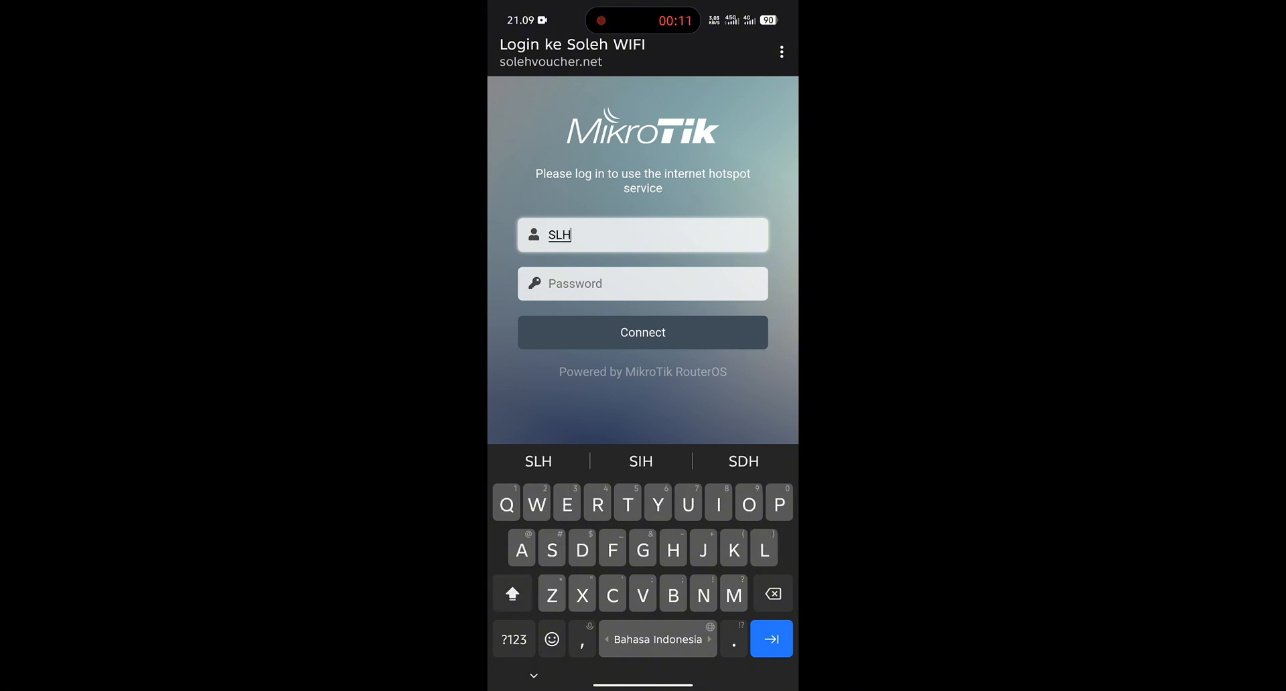
key(shift)
text(k)
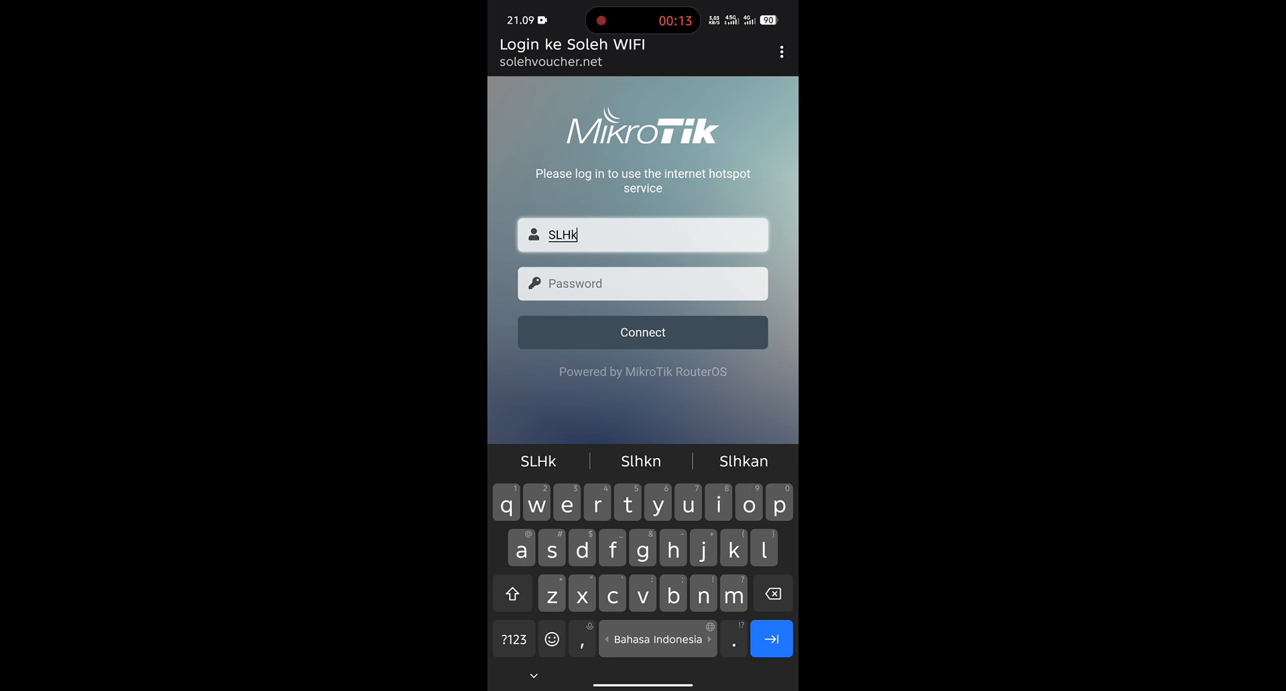
text(ds)
key(shift)
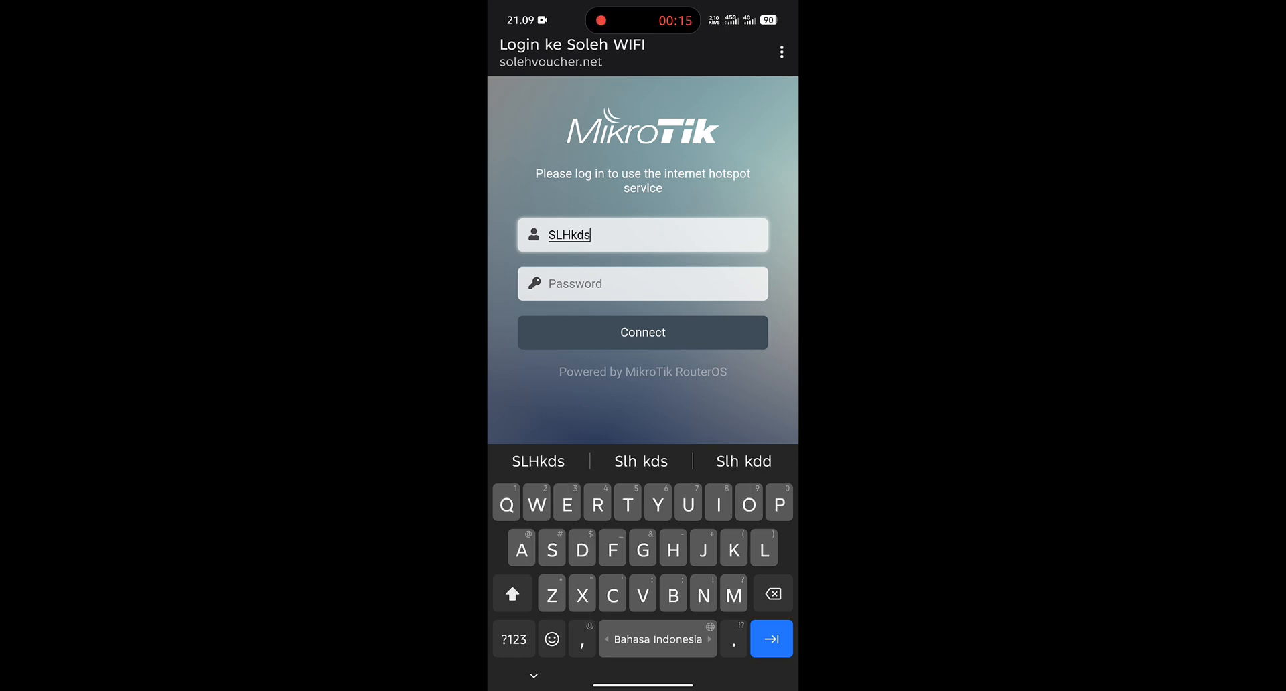
text(U)
Step: Enter the voucher's password and connect to log in to the hotspot
key(Tab)
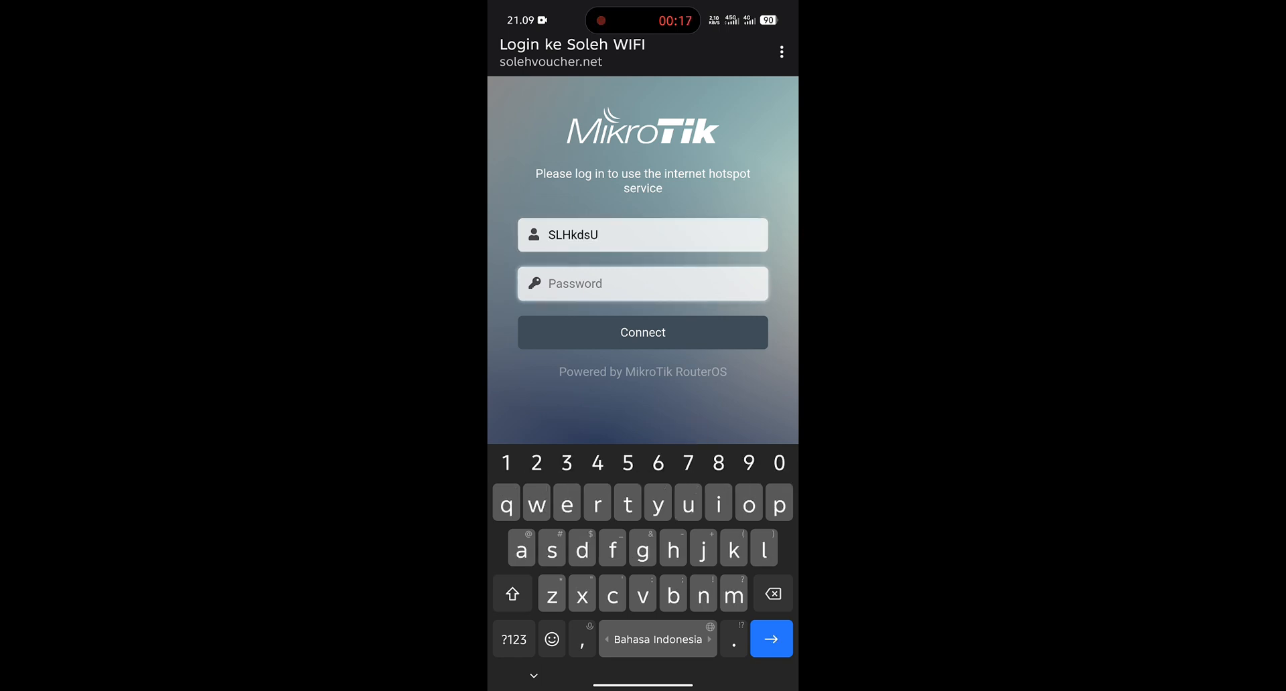
text(2989)
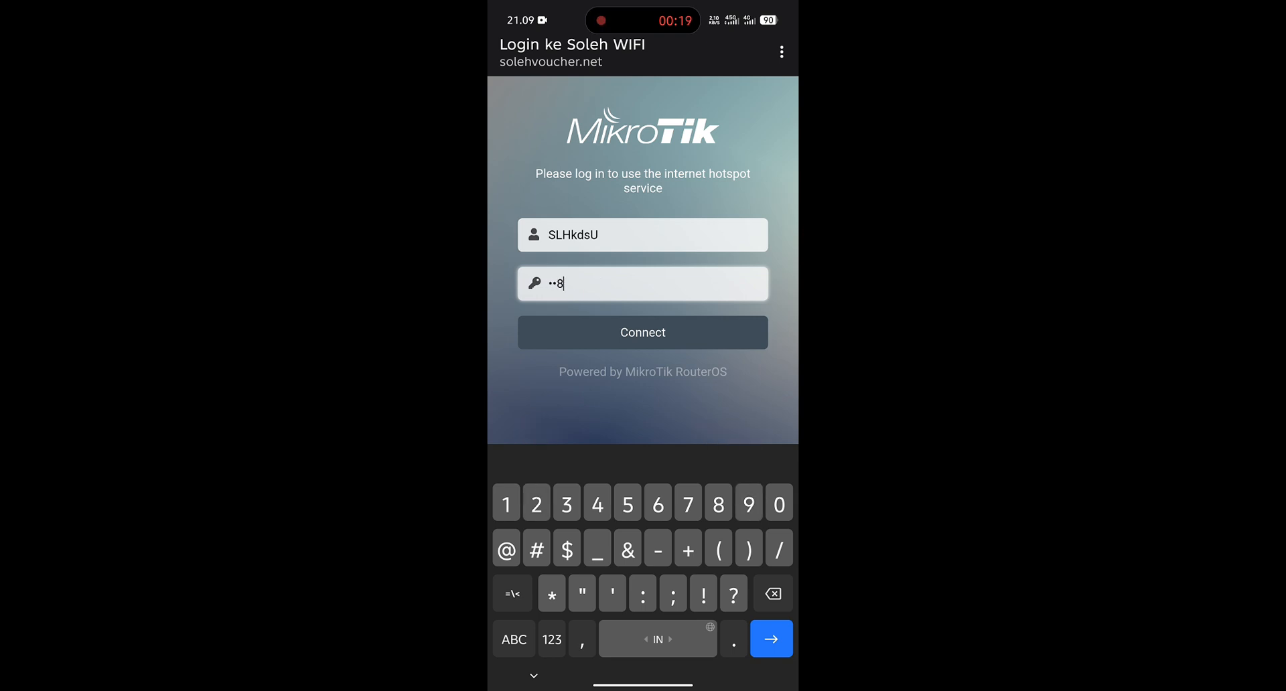
key(Return)
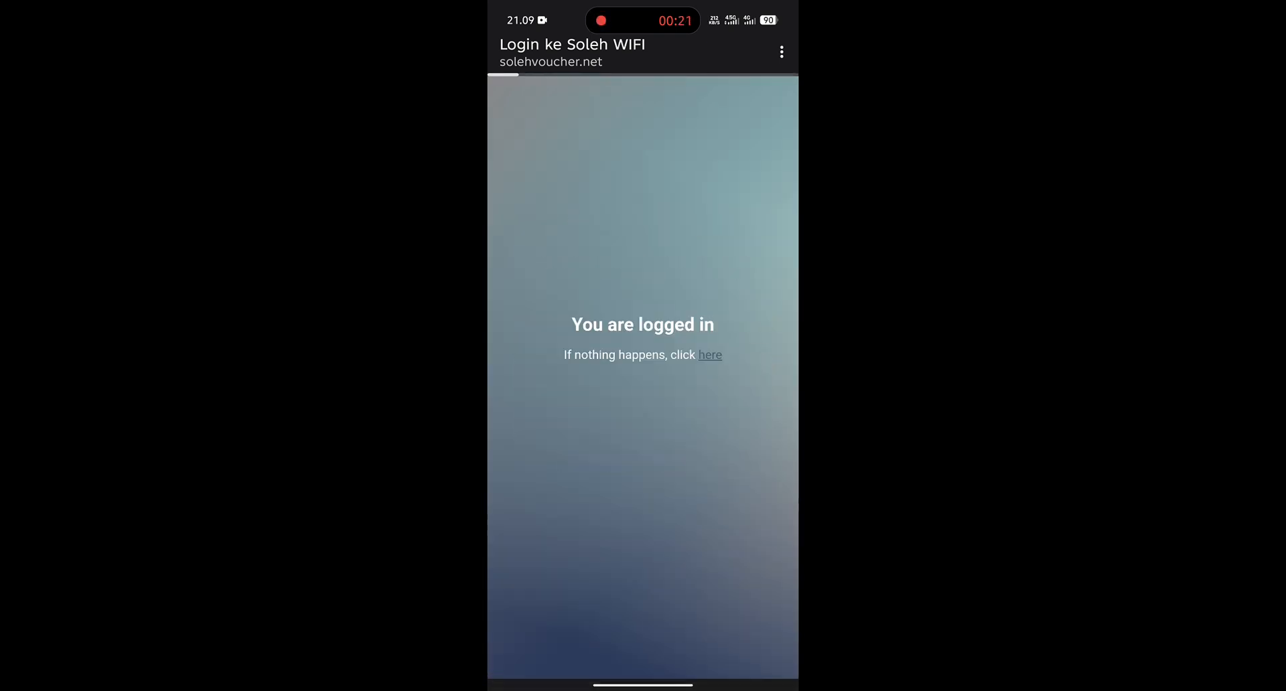